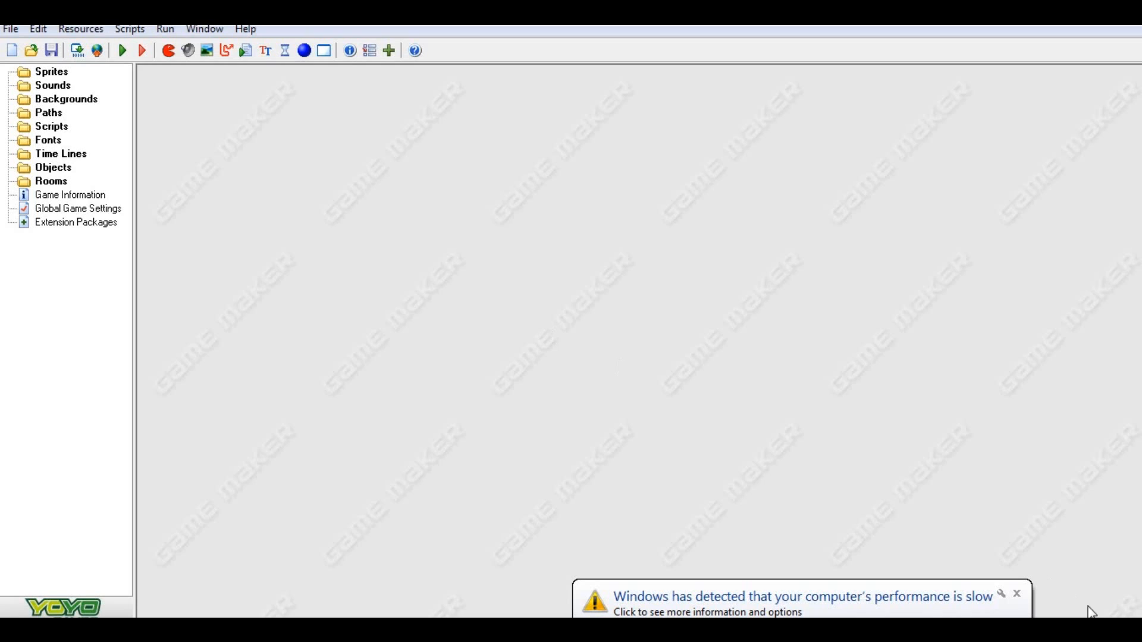
Dismiss the Windows notifications about slow performance and the changed color scheme
left_click(1018, 594)
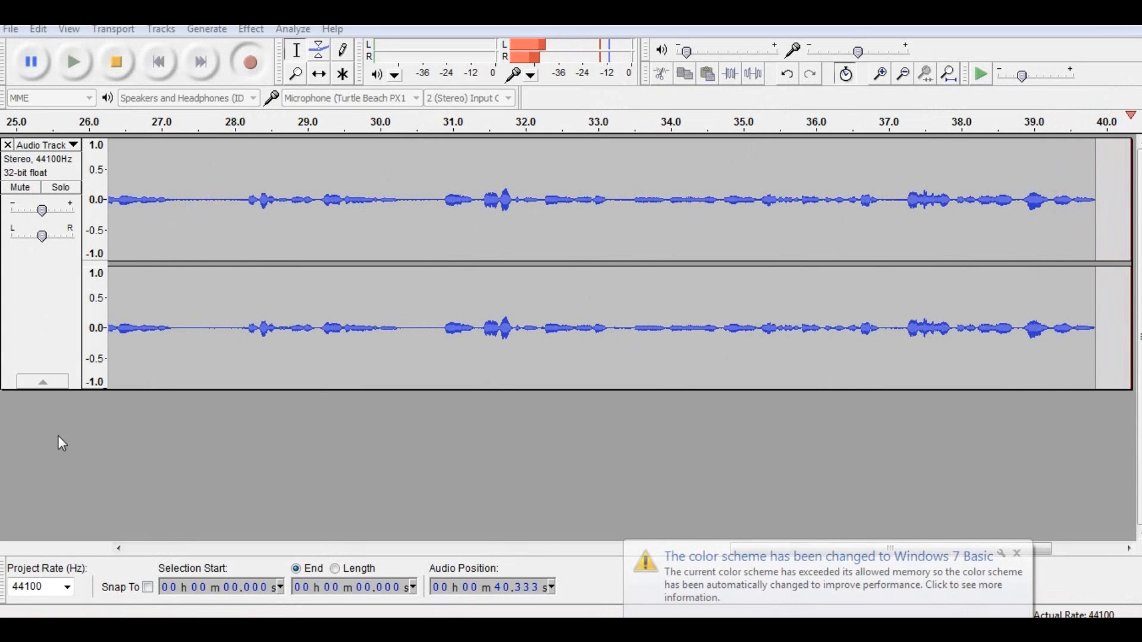
left_click(1017, 554)
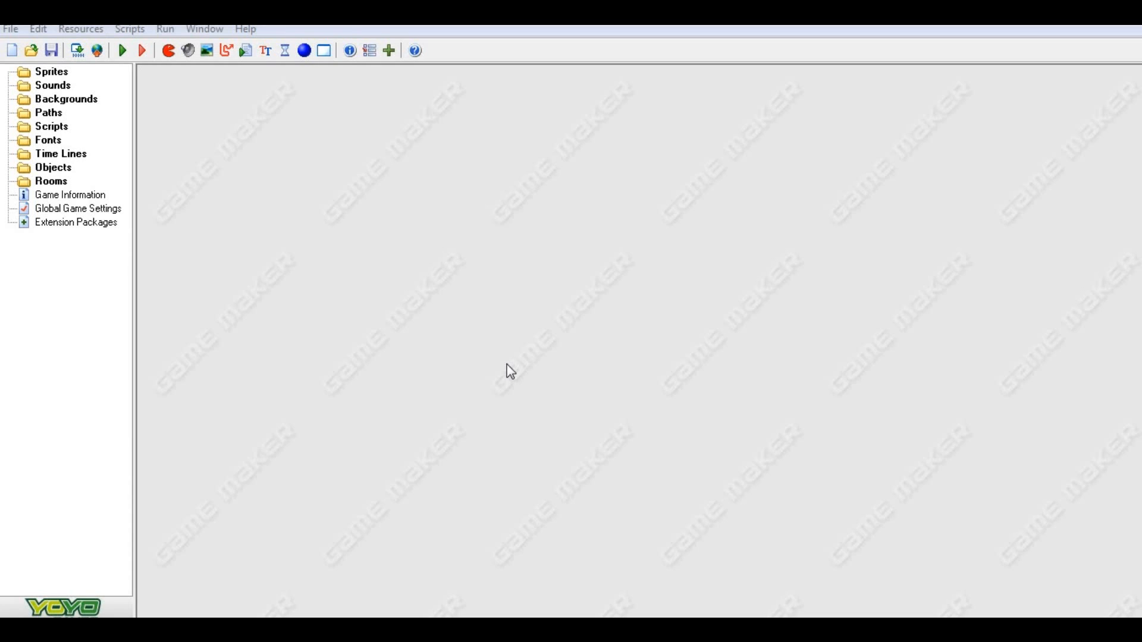
left_click(40, 76)
left_click(50, 127)
left_click(48, 143)
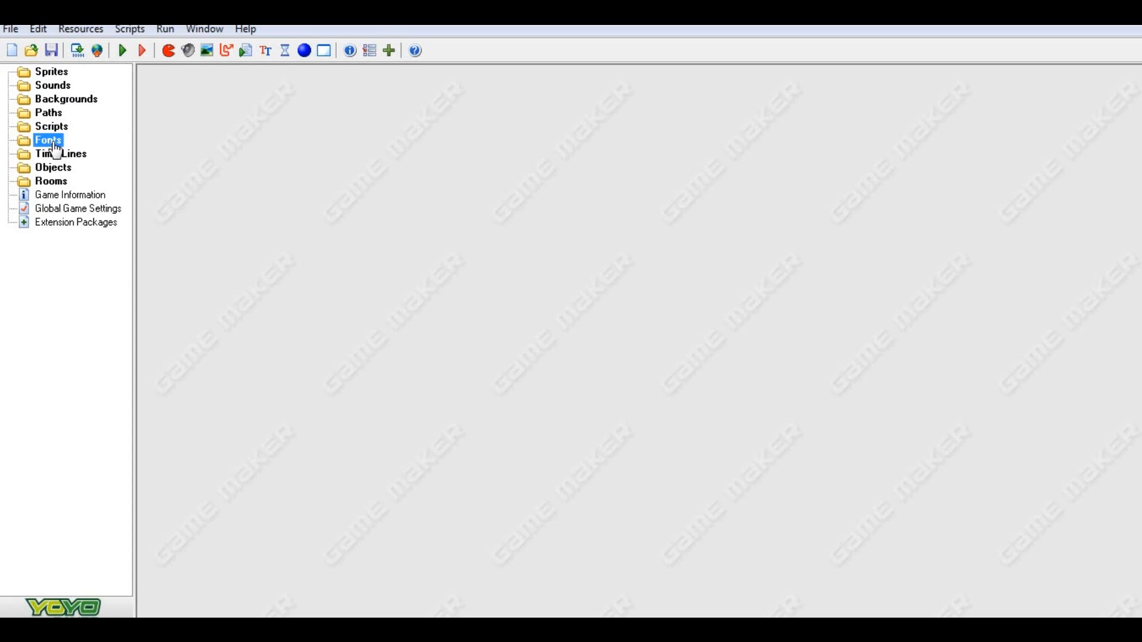
left_click(56, 155)
left_click(62, 179)
left_click(66, 157)
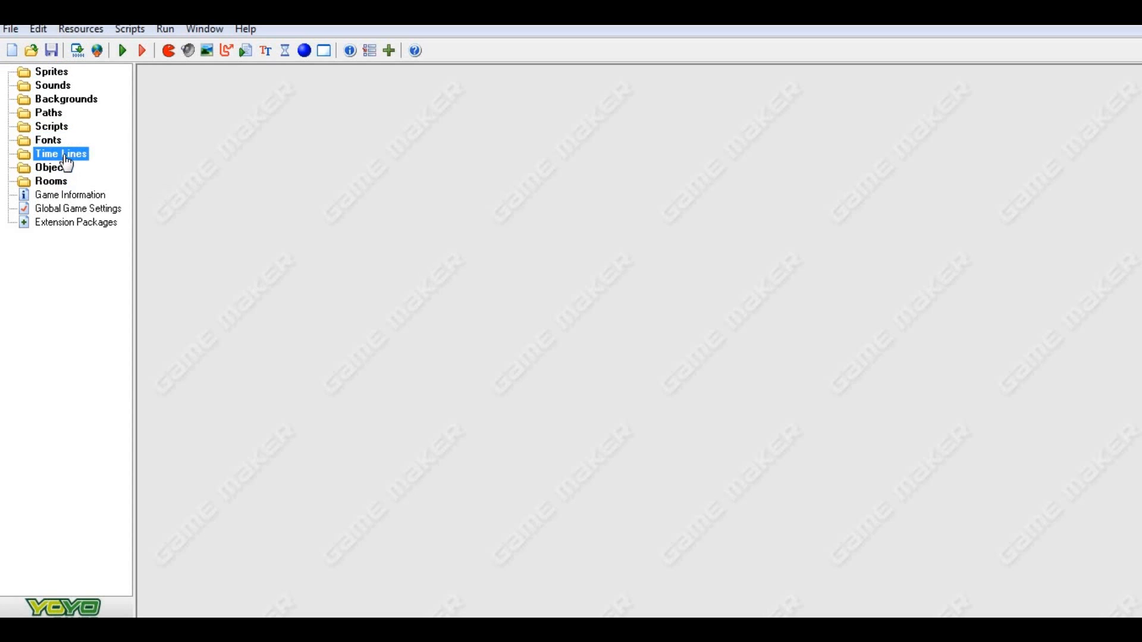
left_click(67, 139)
left_click(63, 126)
left_click(66, 98)
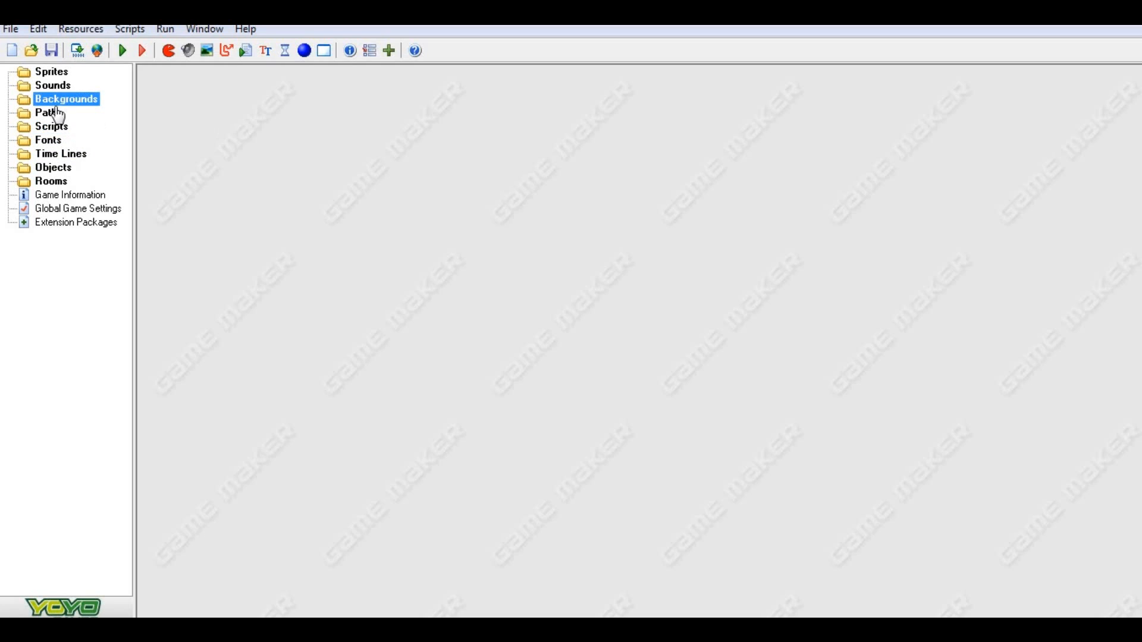
left_click(59, 85)
left_click(52, 71)
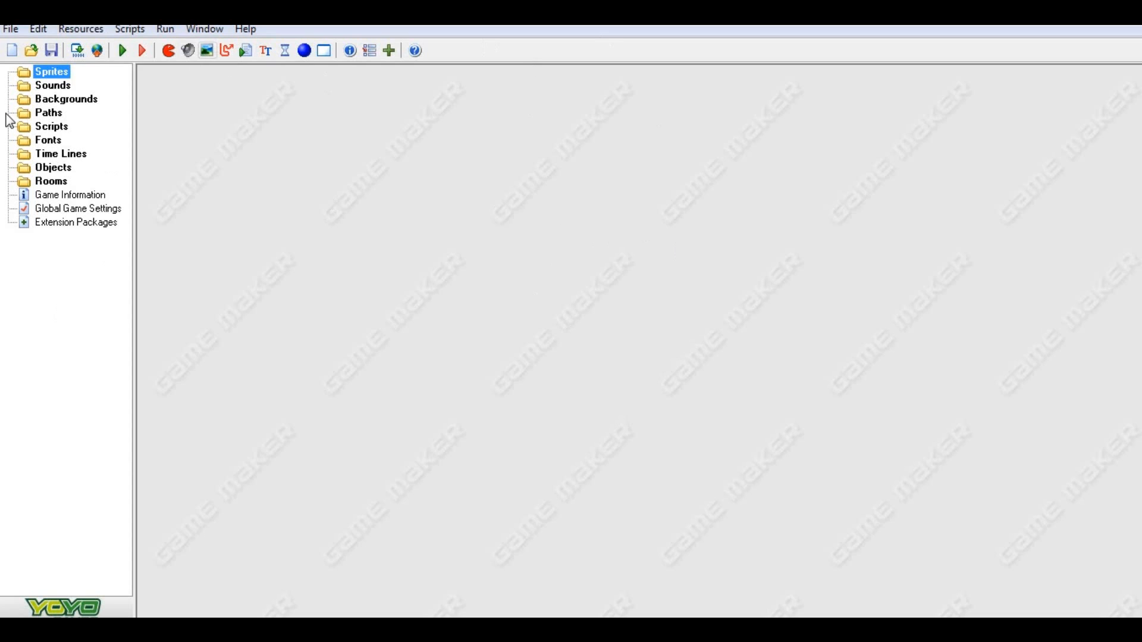
Create a new sprite and name it Mario
right_click(51, 75)
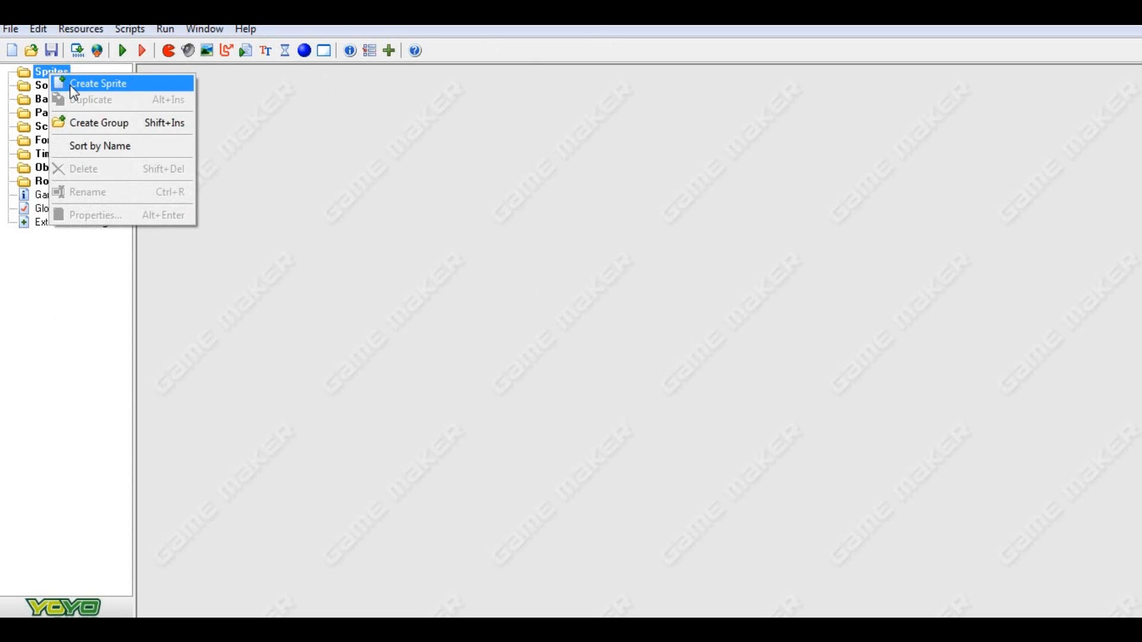
left_click(71, 87)
left_click_drag(312, 81, 531, 178)
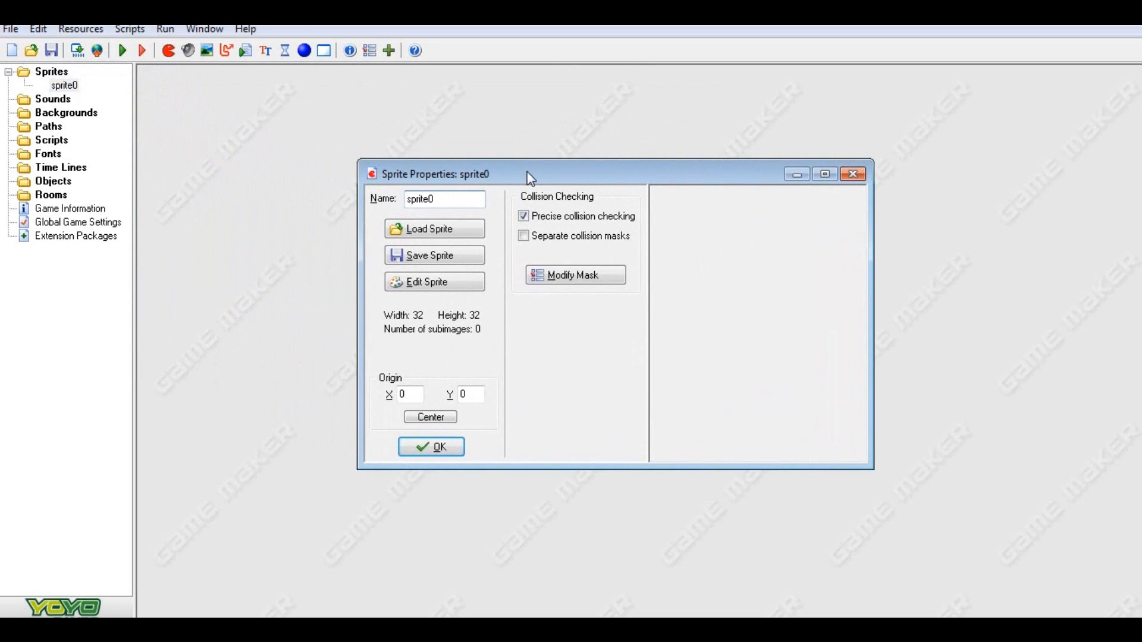
key("BackSpace")
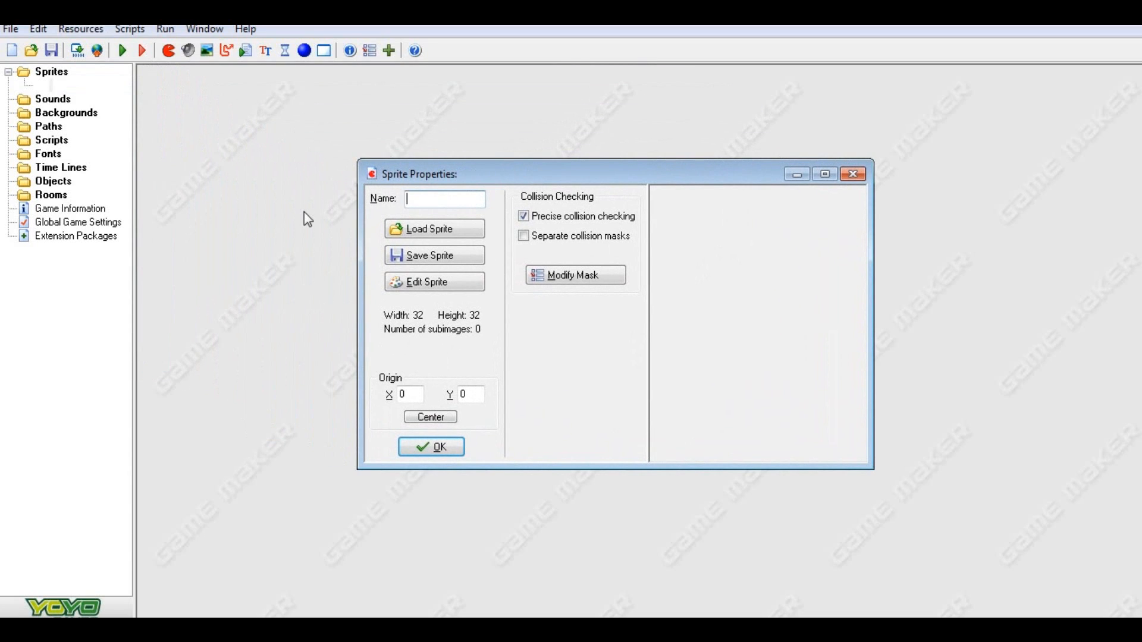
type("Mario")
Load the image "Anthony Carmine Banner" from the Pictures library into the Mario sprite
left_click(464, 289)
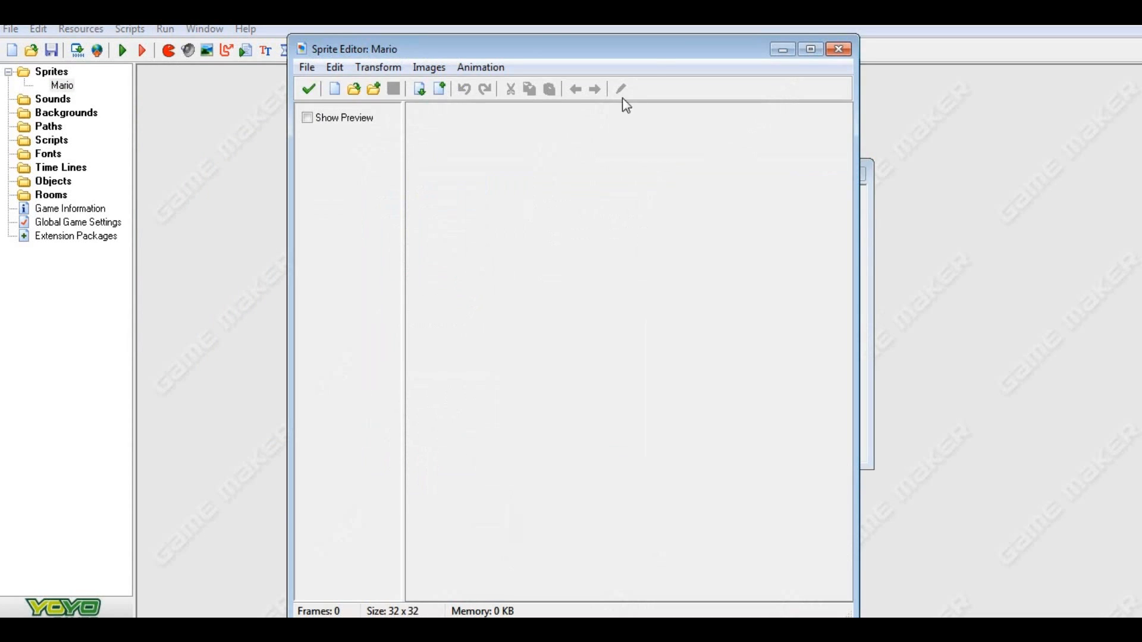
left_click(307, 67)
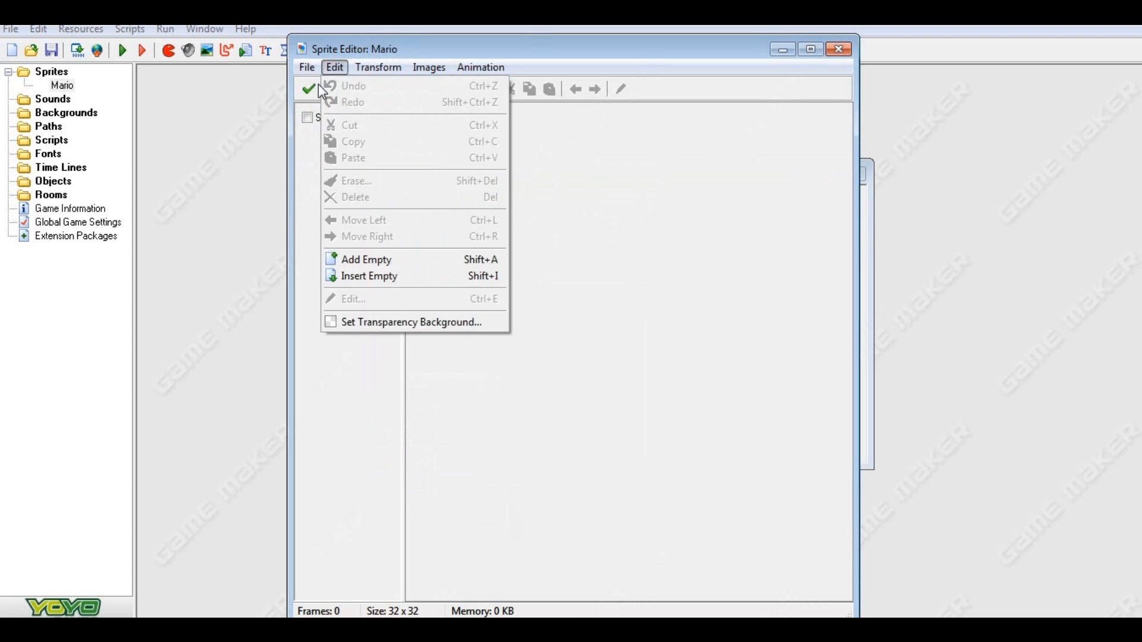
left_click(316, 114)
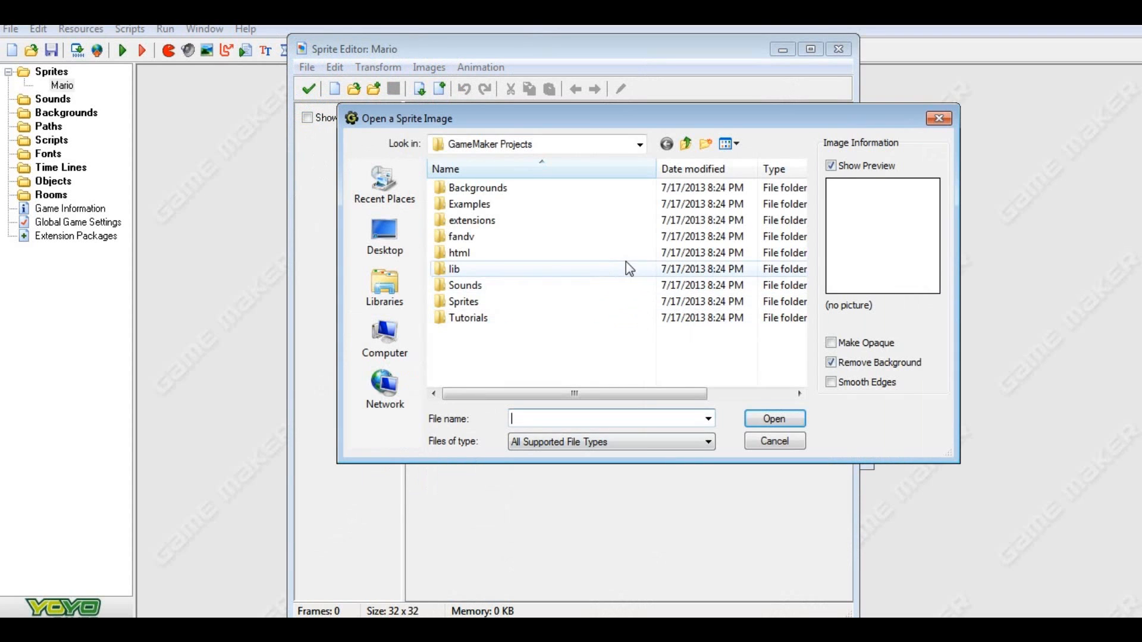
left_click(384, 342)
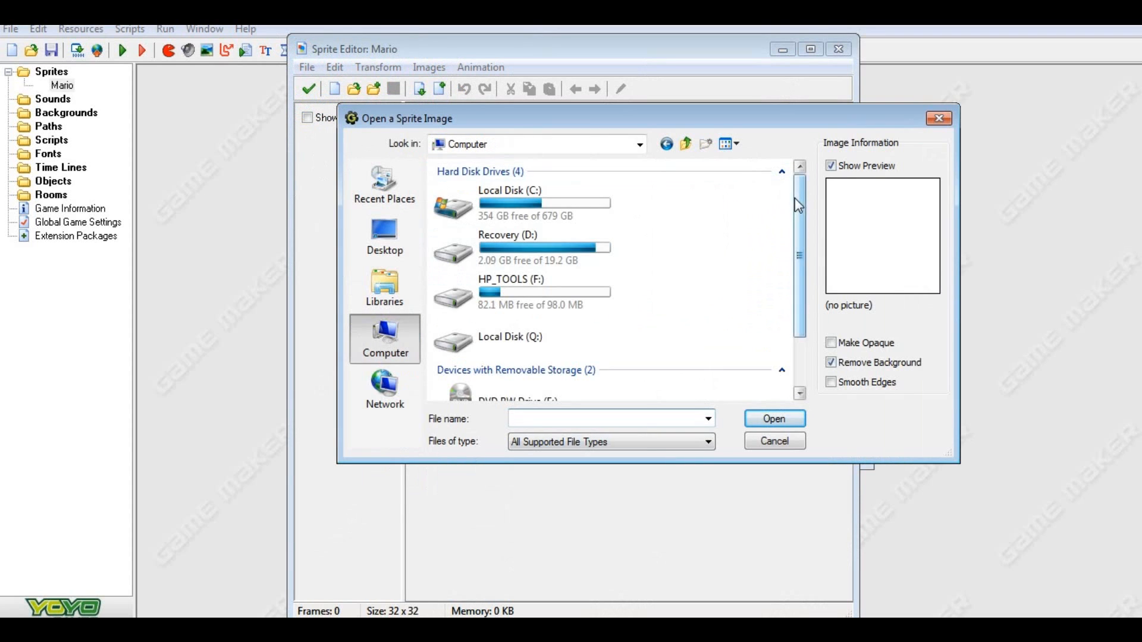
scroll(446, 280, "down", 2)
left_click(385, 289)
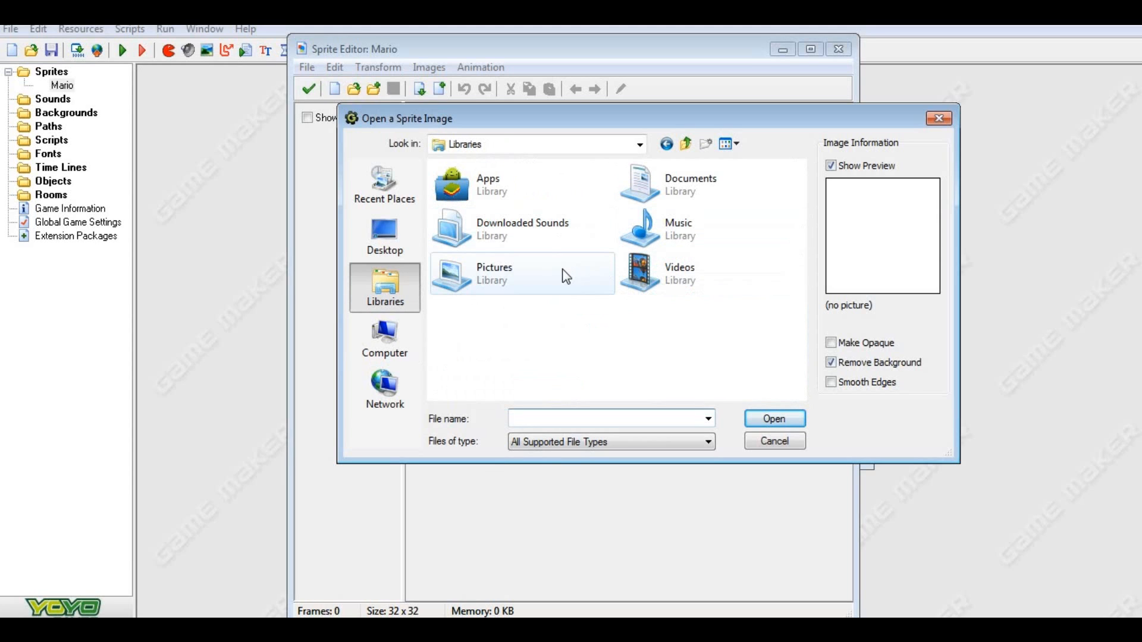
double_click(479, 278)
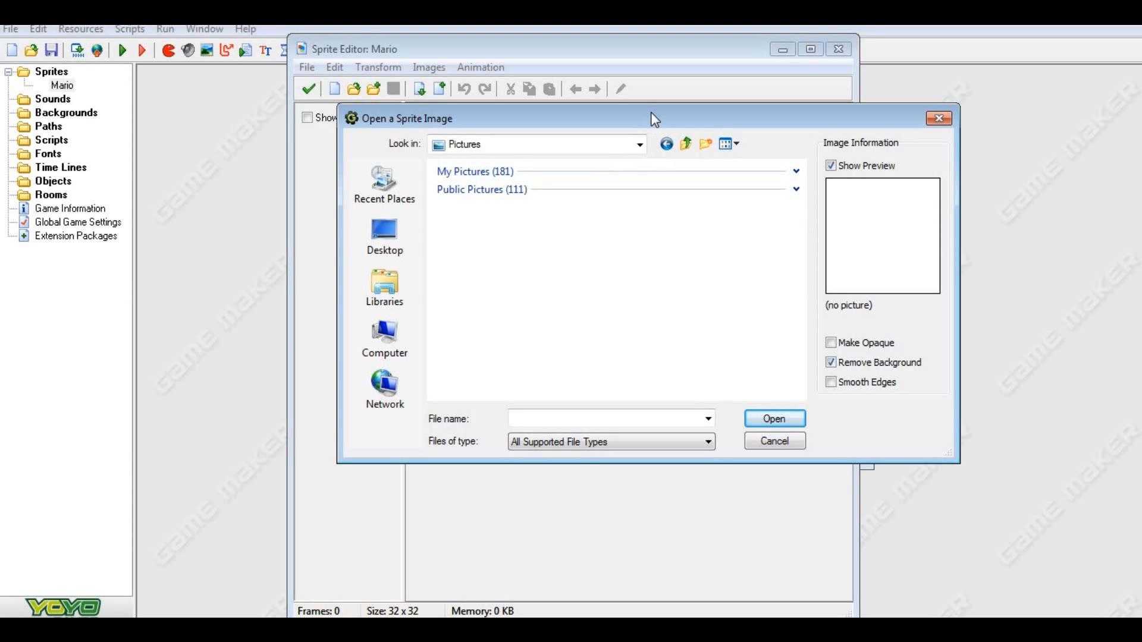
left_click_drag(655, 119, 628, 202)
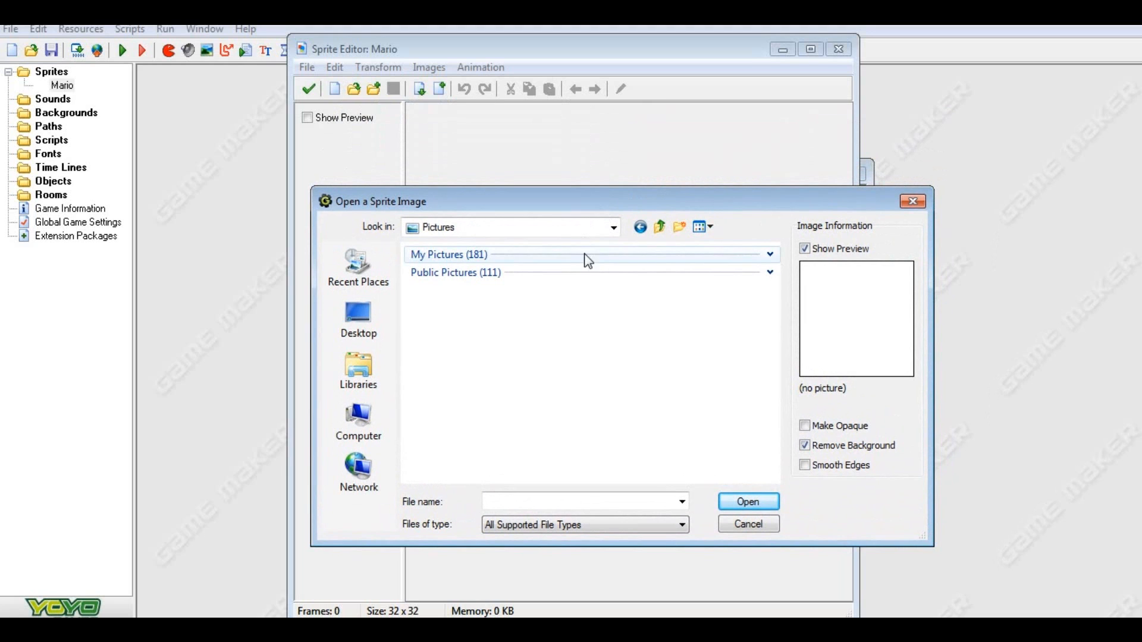
left_click(772, 260)
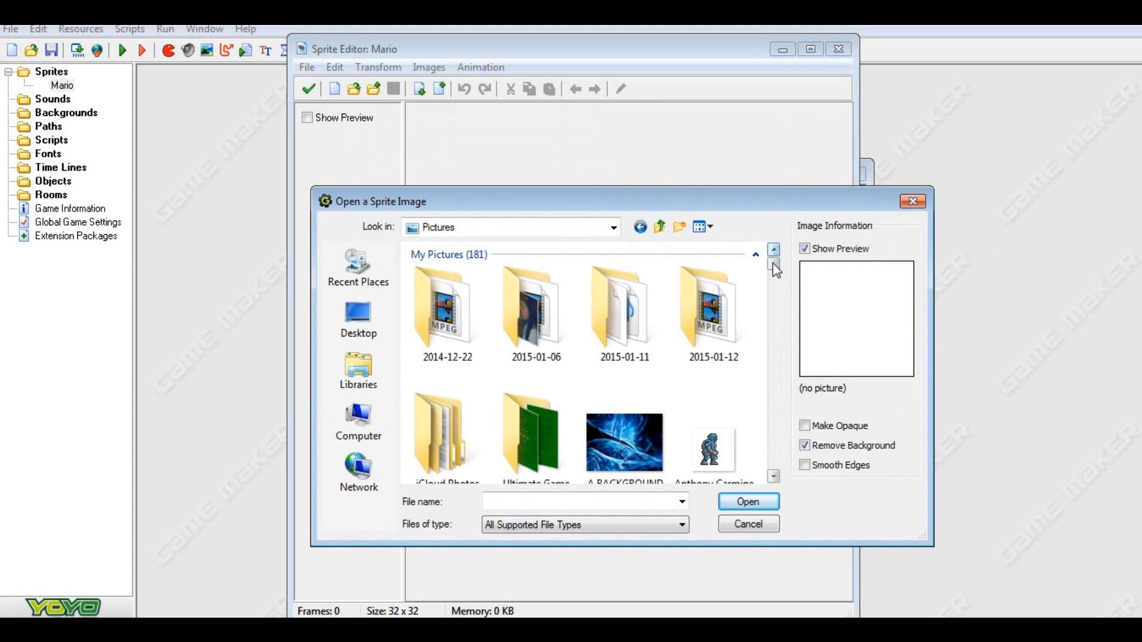
mouse_move(773, 263)
left_mouse_down()
mouse_move(775, 281)
mouse_move(775, 269)
left_mouse_up()
left_click(714, 304)
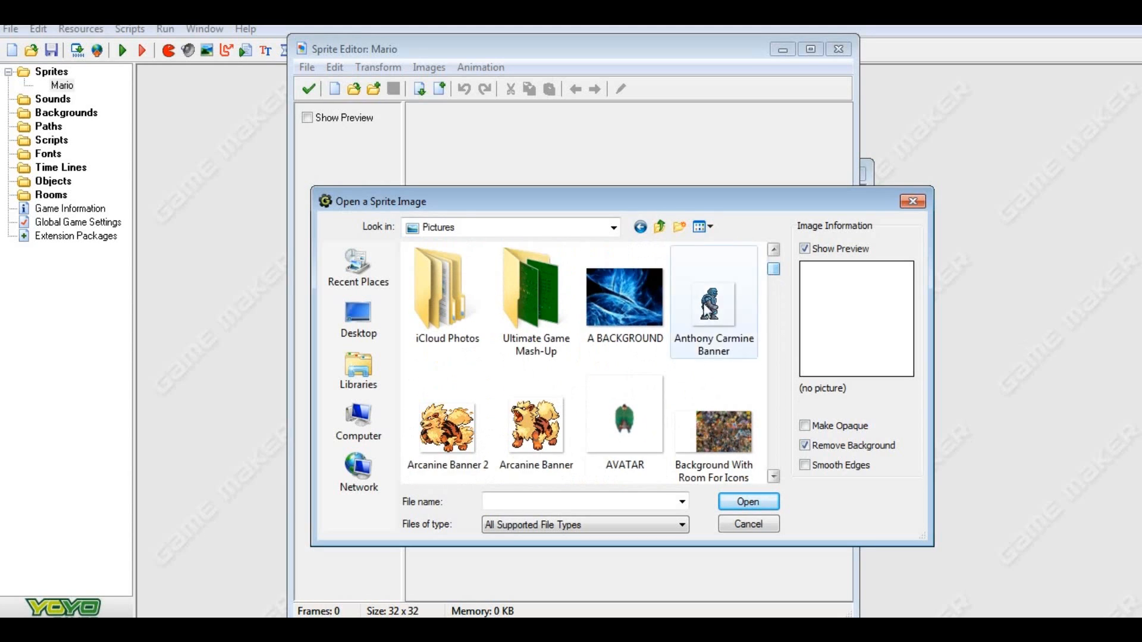
left_click(747, 502)
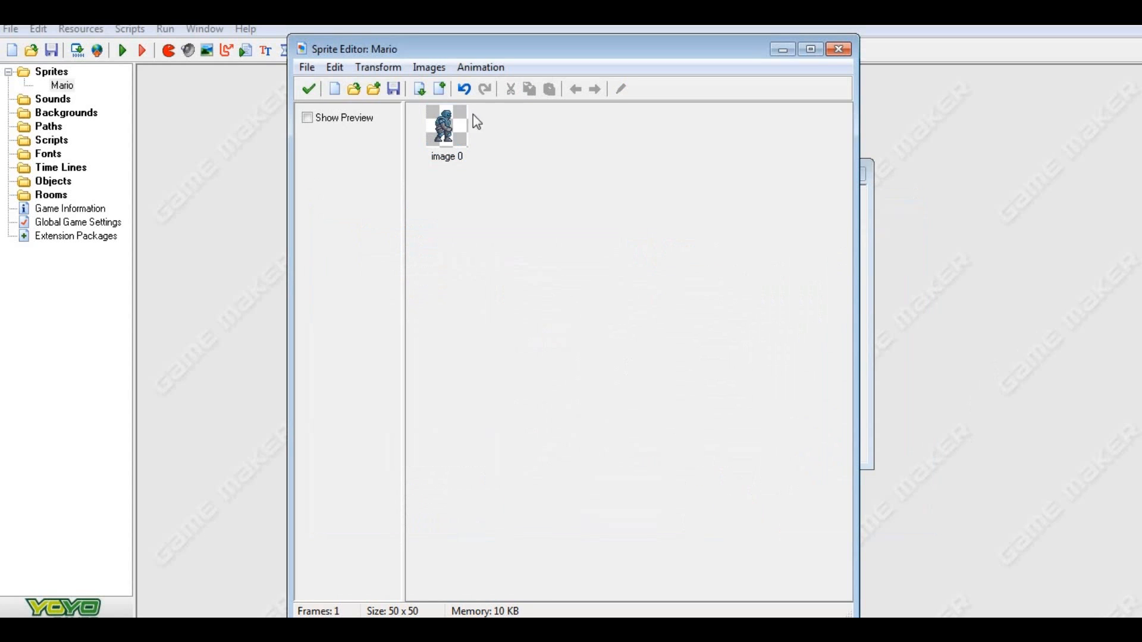
Inspect the sprite's loaded image enlarged in the image editor, then return to the sprite editor
left_click(460, 122)
double_click(460, 121)
left_click(562, 74)
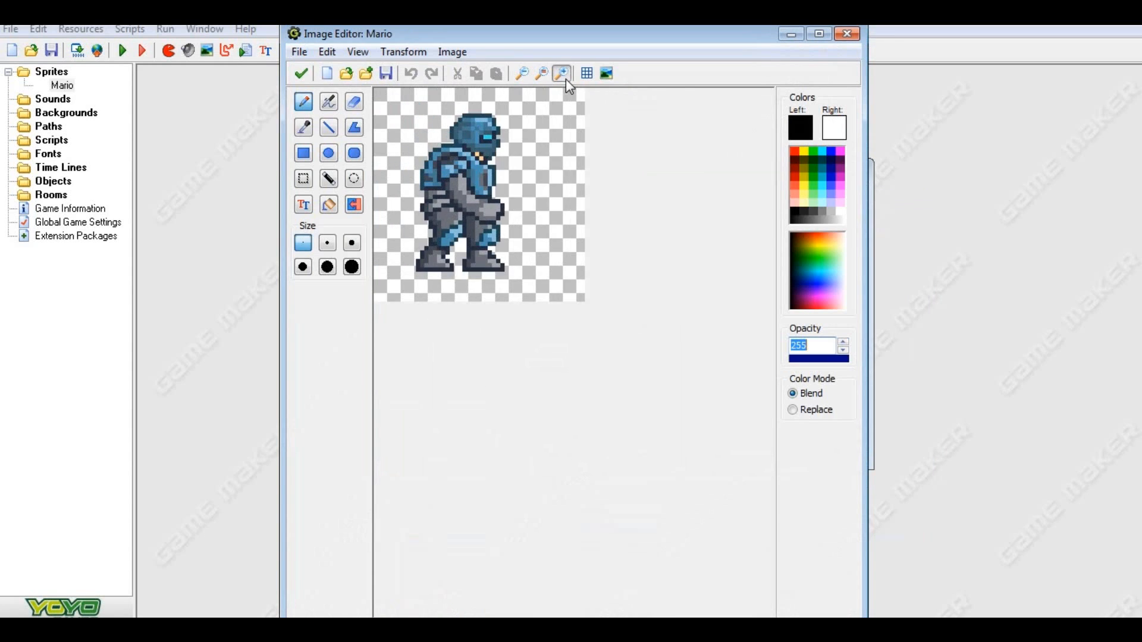
left_click(562, 74)
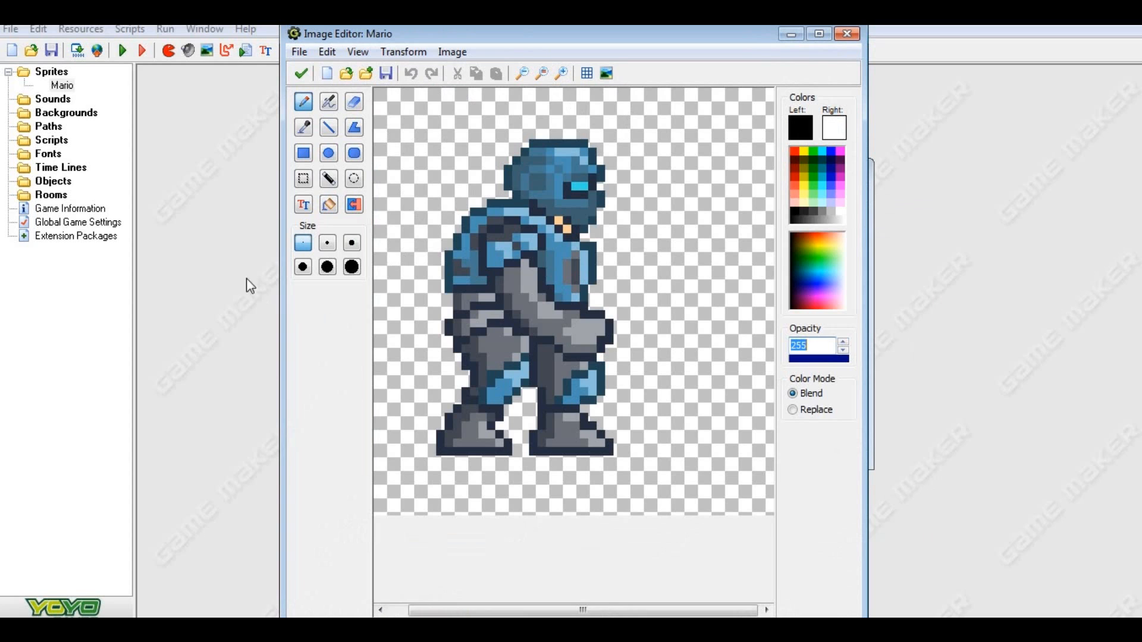
left_click(302, 74)
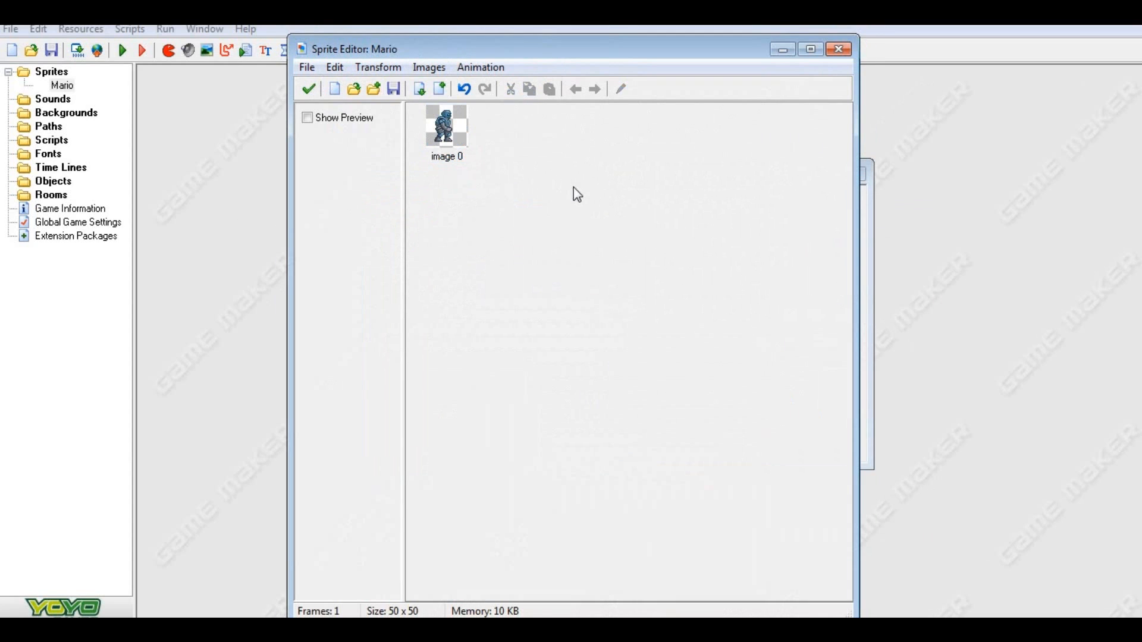
Accept the Mario sprite's image and center the sprite's origin
left_click(308, 89)
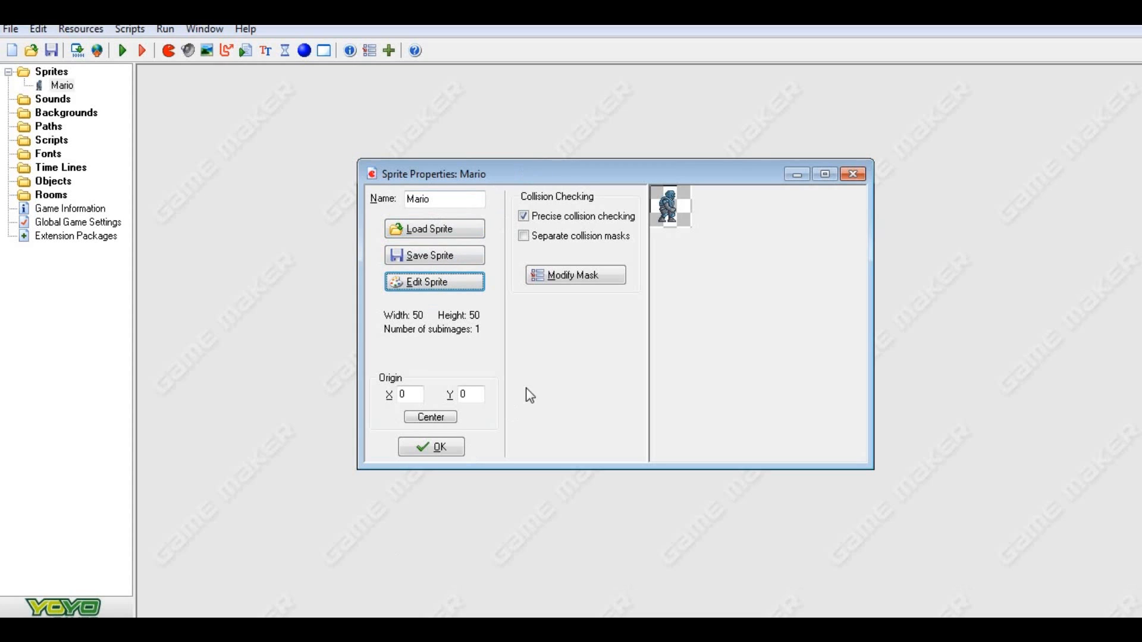
left_click(424, 417)
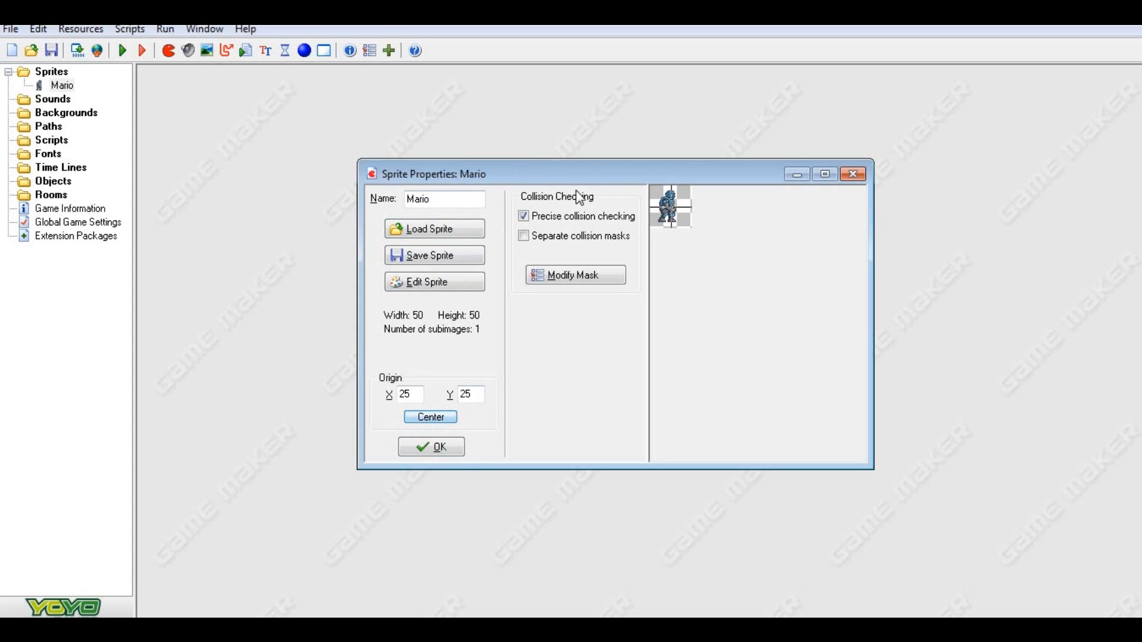
Reopen the Mario image for editing and draw a black, unfilled rectangle along the edges of the whole canvas
left_click(435, 282)
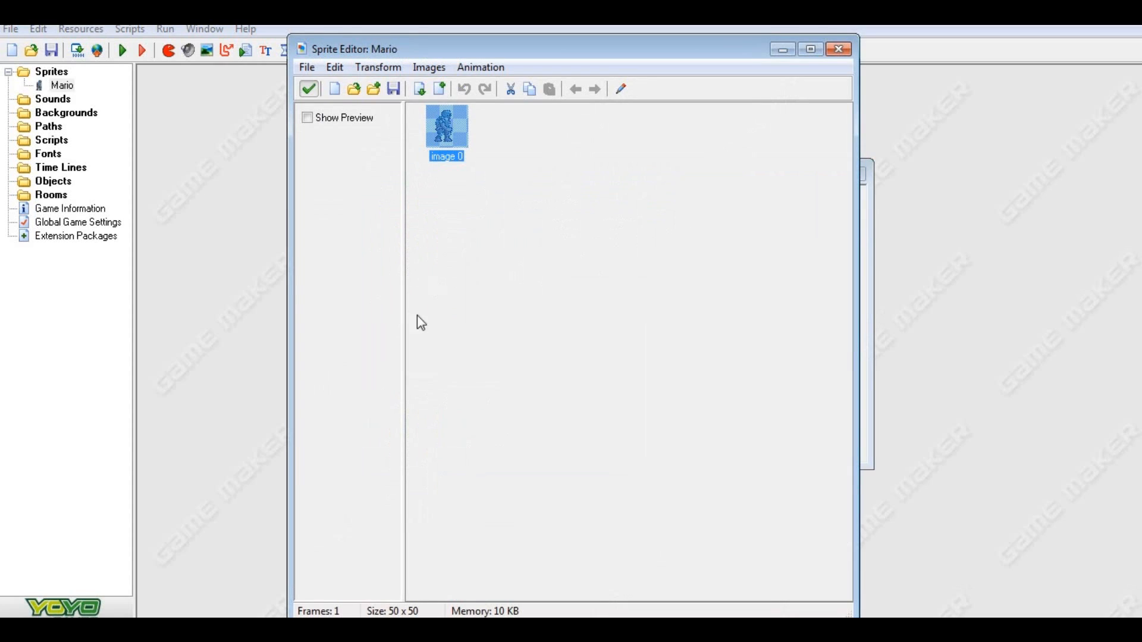
left_click(621, 89)
left_click(562, 71)
left_click(562, 72)
left_click(563, 71)
left_click(562, 72)
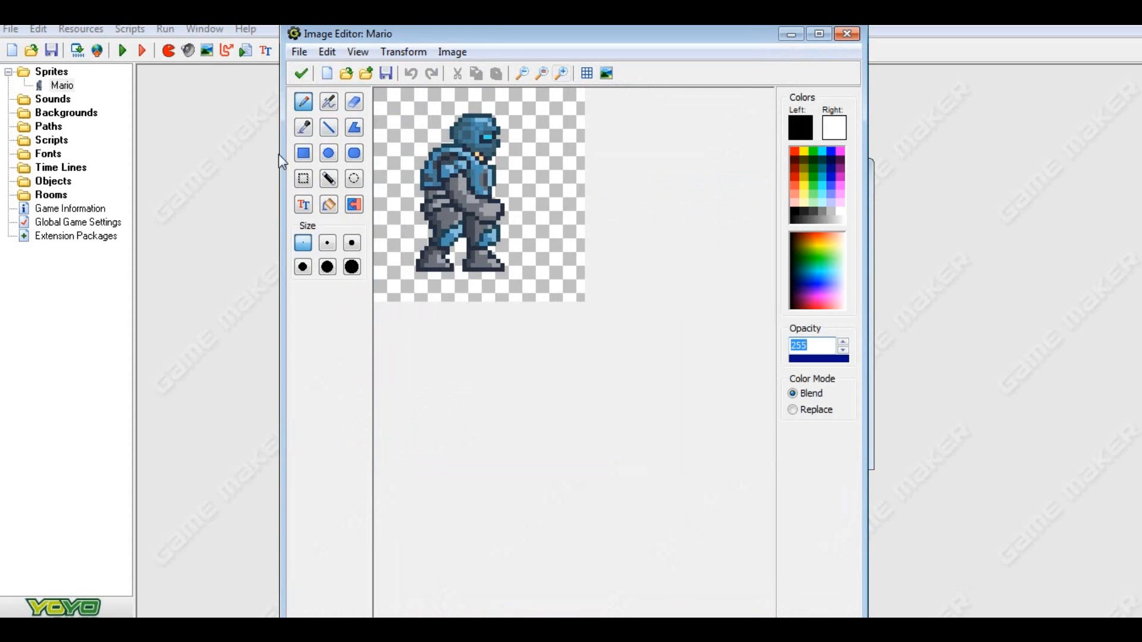
left_click(303, 153)
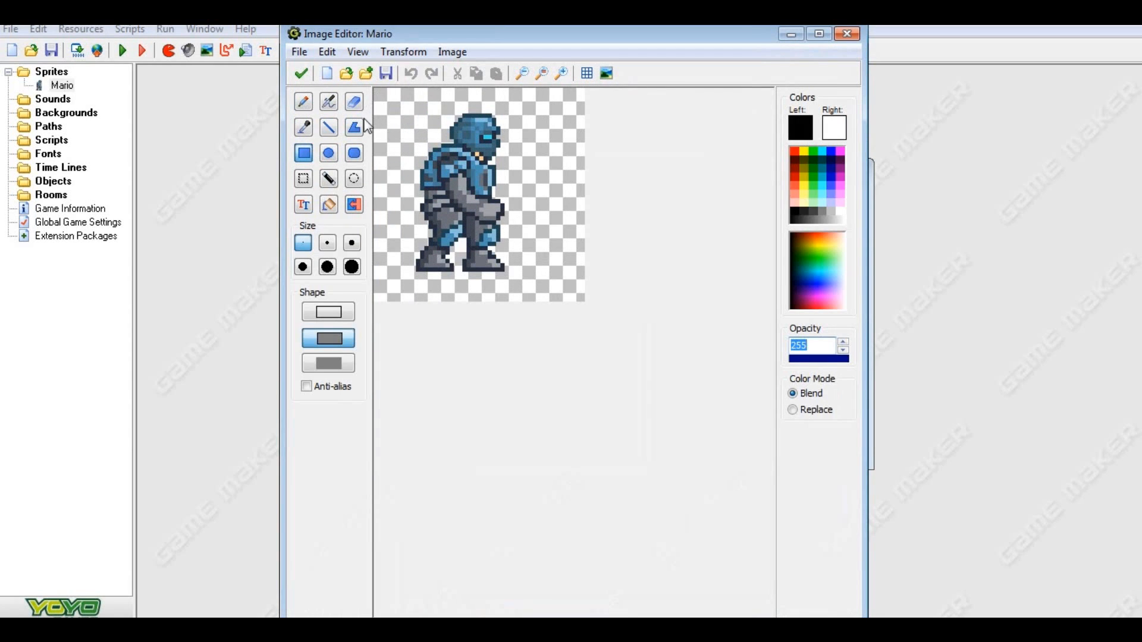
left_click(336, 315)
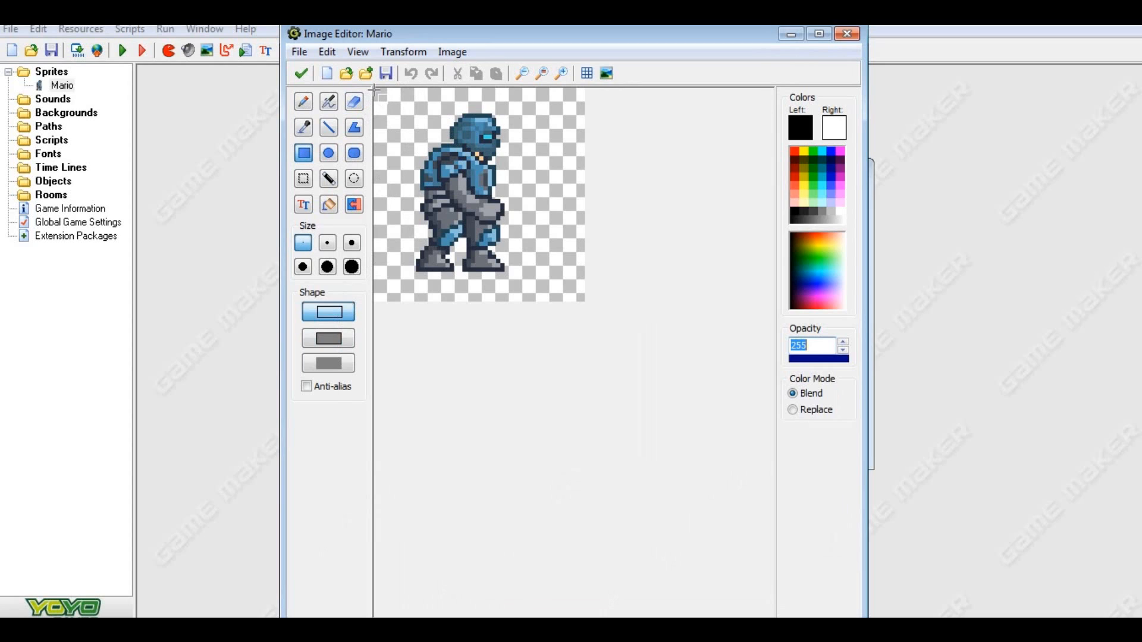
left_click_drag(375, 90, 582, 300)
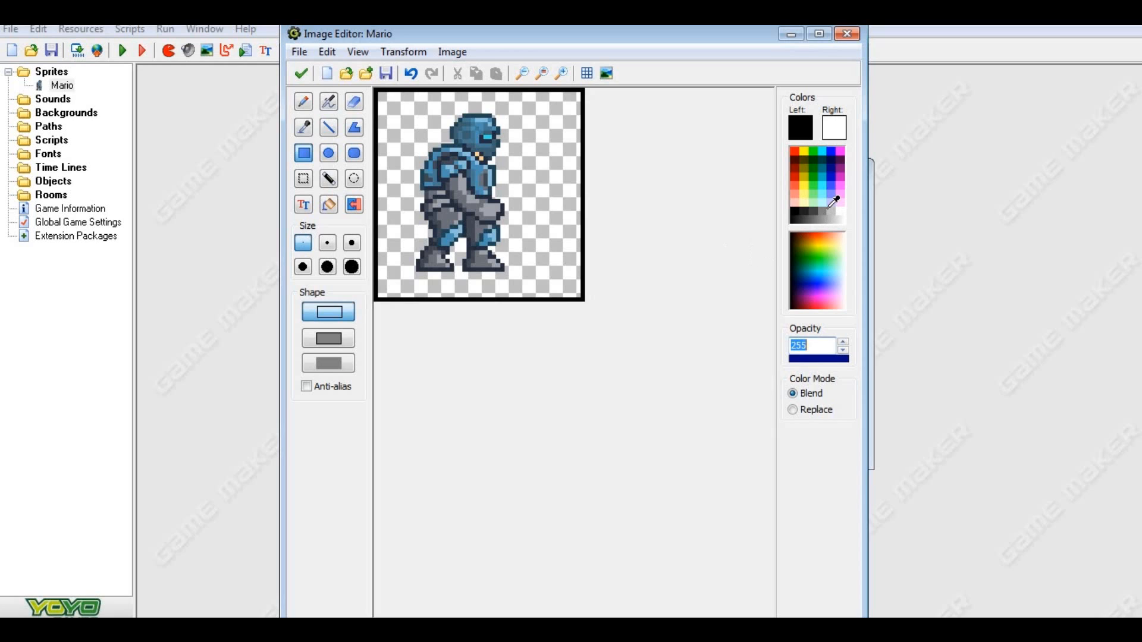
Fill the transparent background around the figure with light gray and accept the changes to the Mario sprite
left_click(833, 211)
left_click(330, 204)
left_click(546, 145)
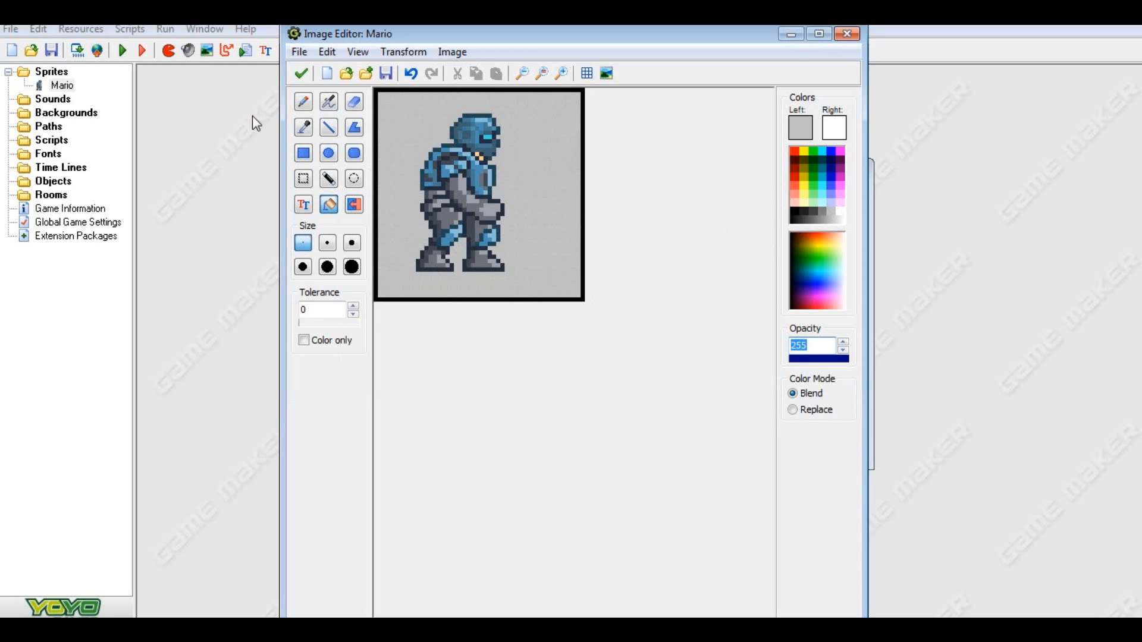
left_click(302, 74)
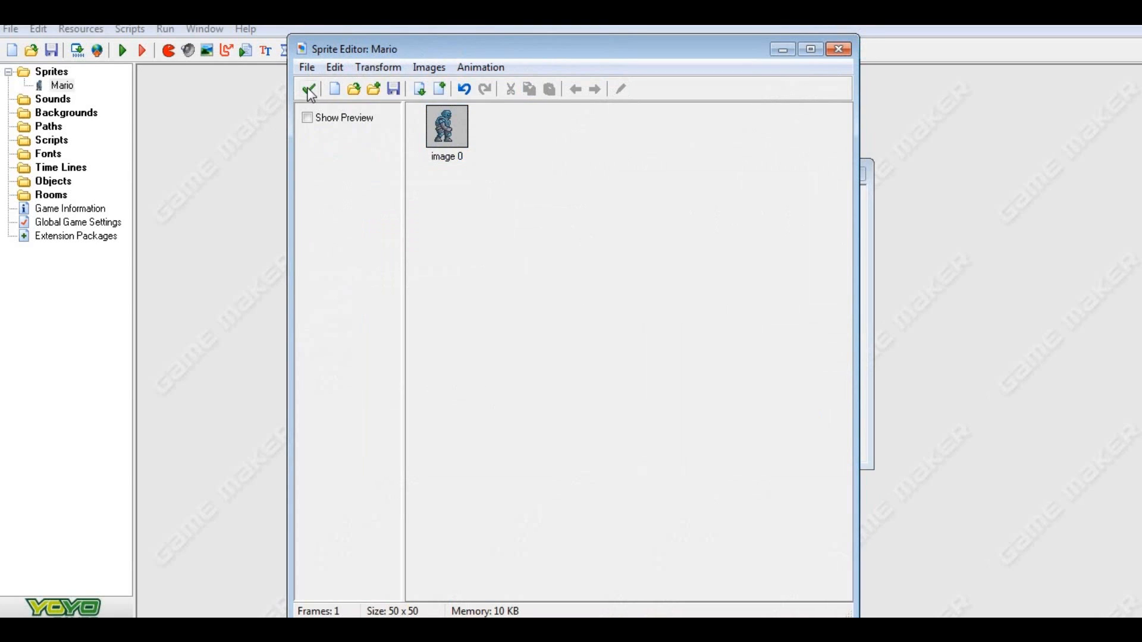
left_click(309, 88)
left_click(432, 454)
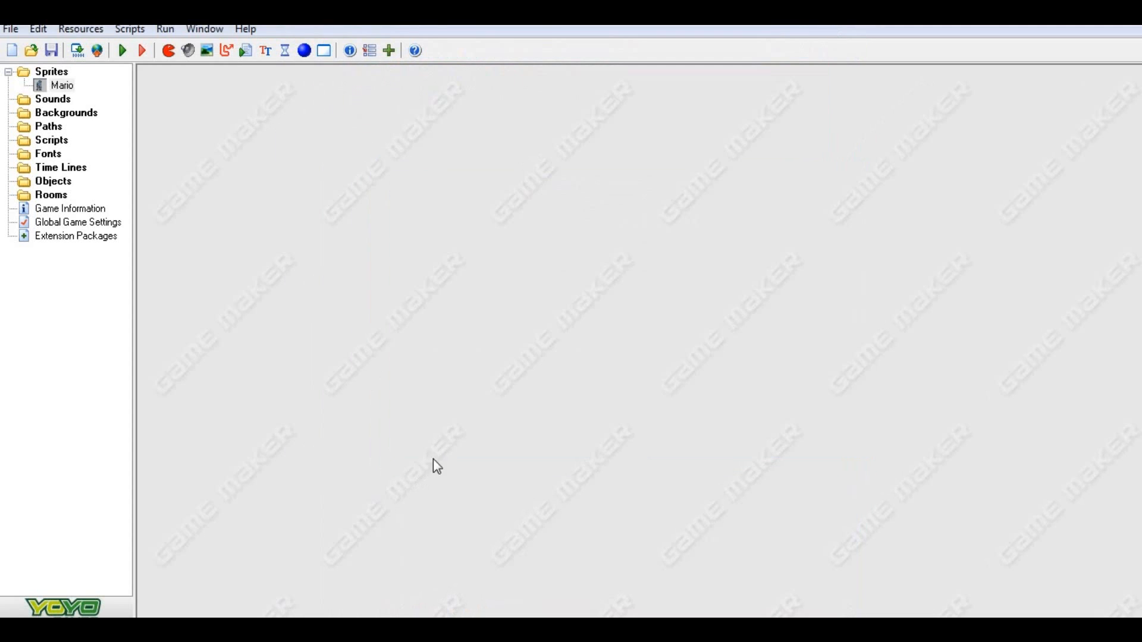
Create a new room with its default settings and close its properties
right_click(63, 198)
left_click(67, 203)
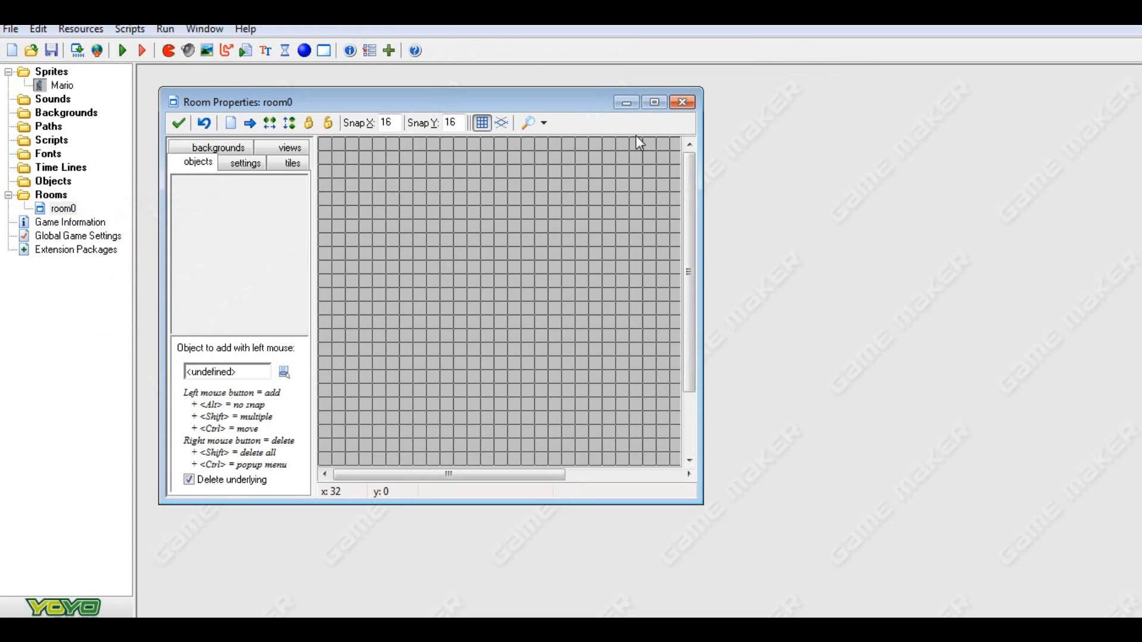
left_click(682, 103)
Create a new object named obj_mario without a sprite and accept its properties
right_click(55, 181)
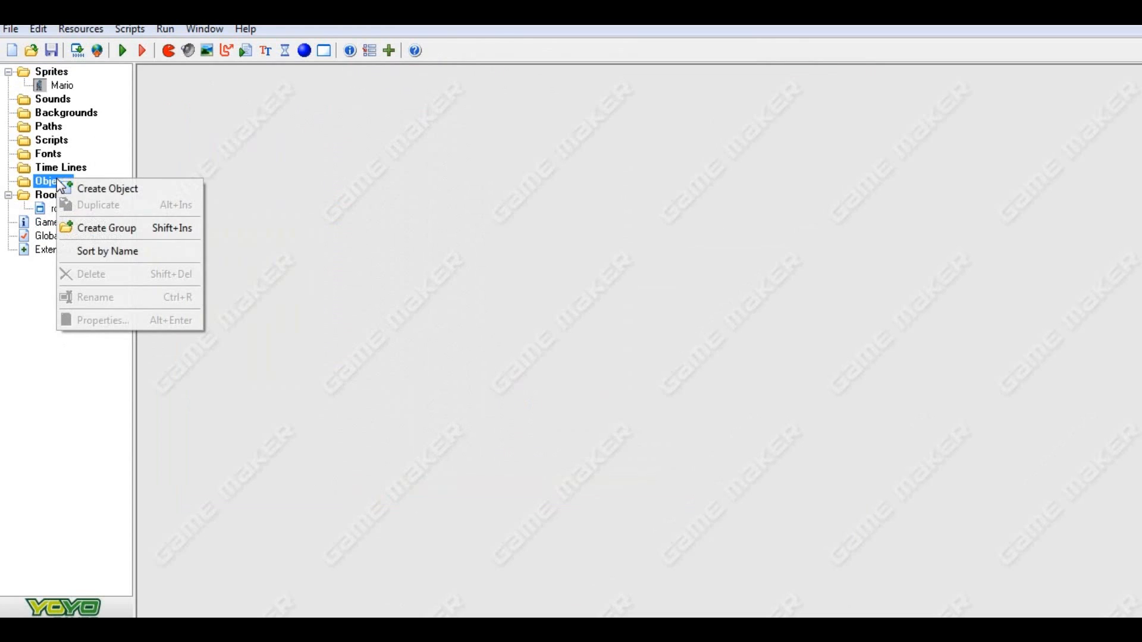
left_click(84, 189)
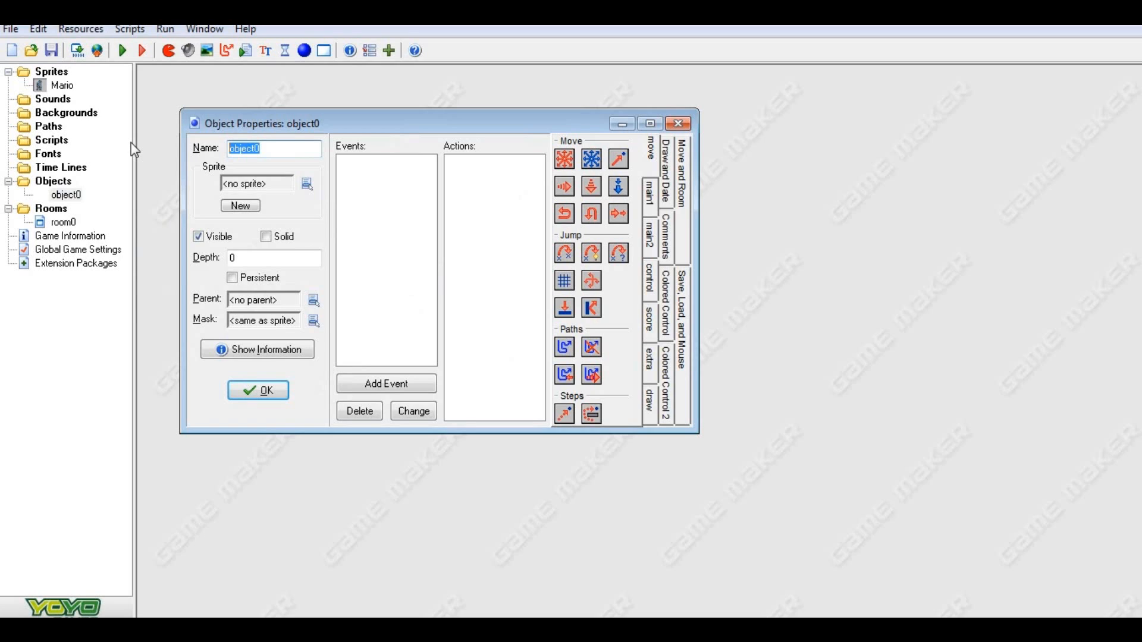
type("o")
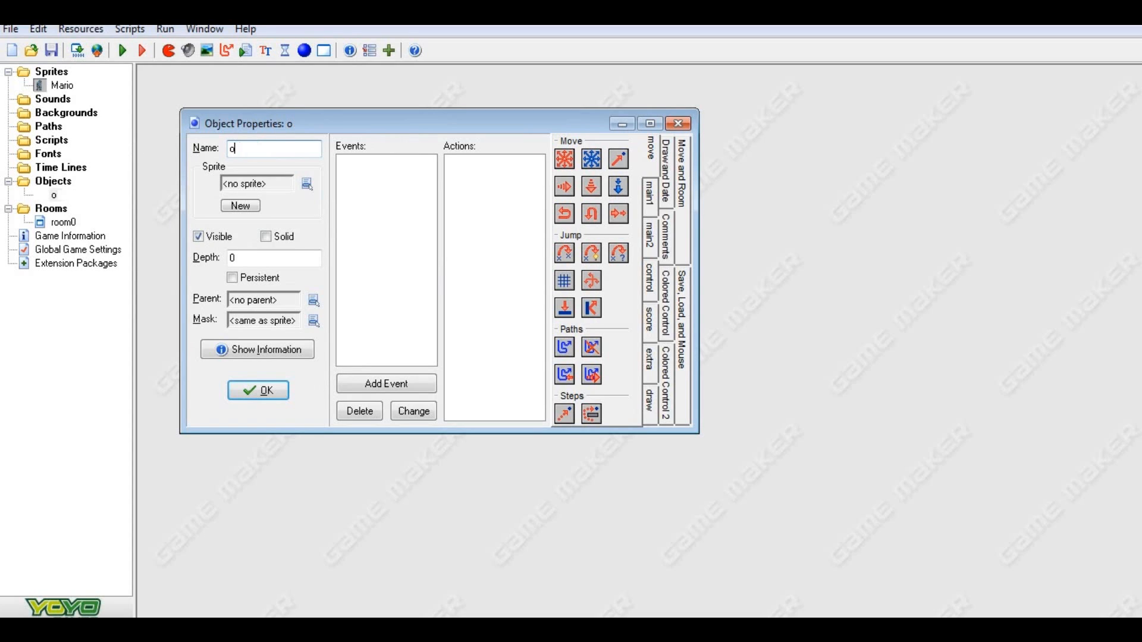
type("bj_mario")
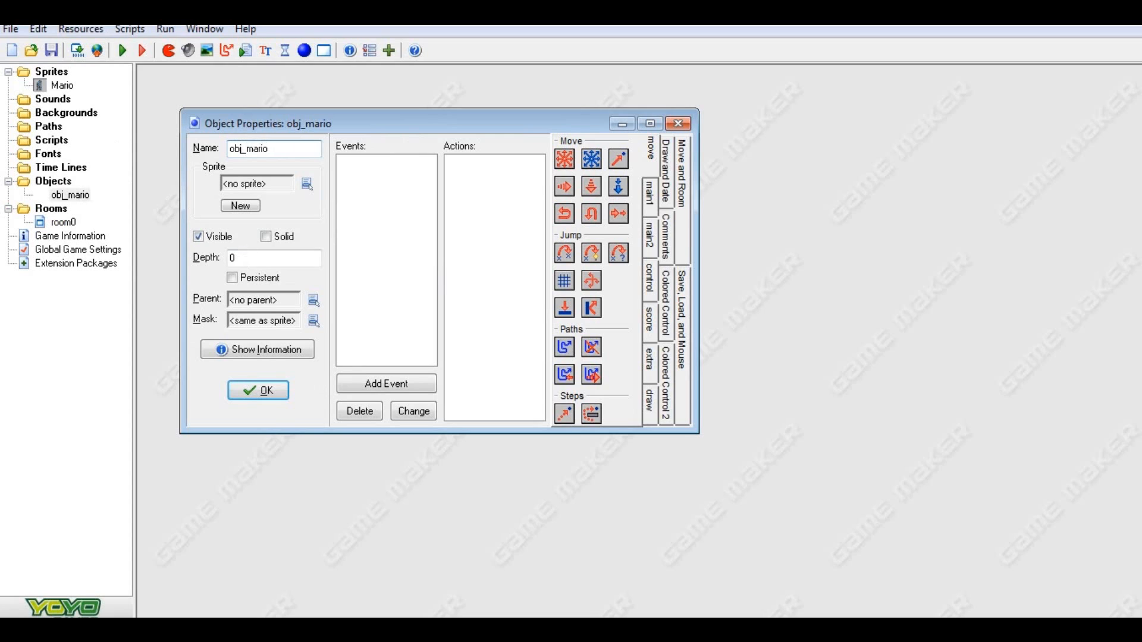
left_click(263, 387)
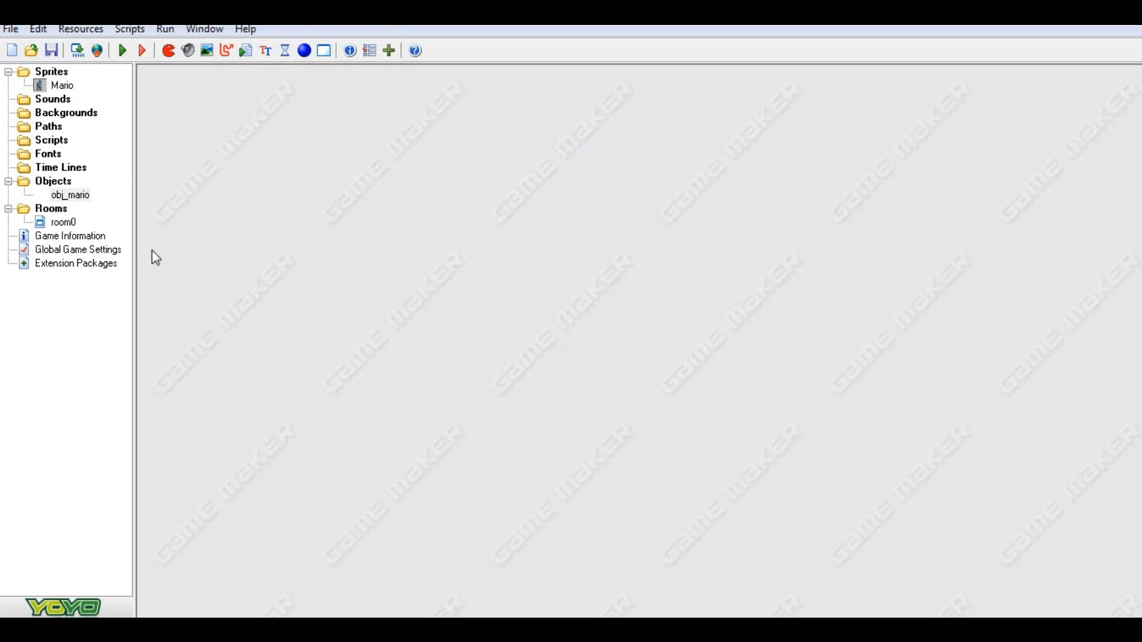
Rename the Mario sprite as spr_mario and accept its properties
double_click(72, 89)
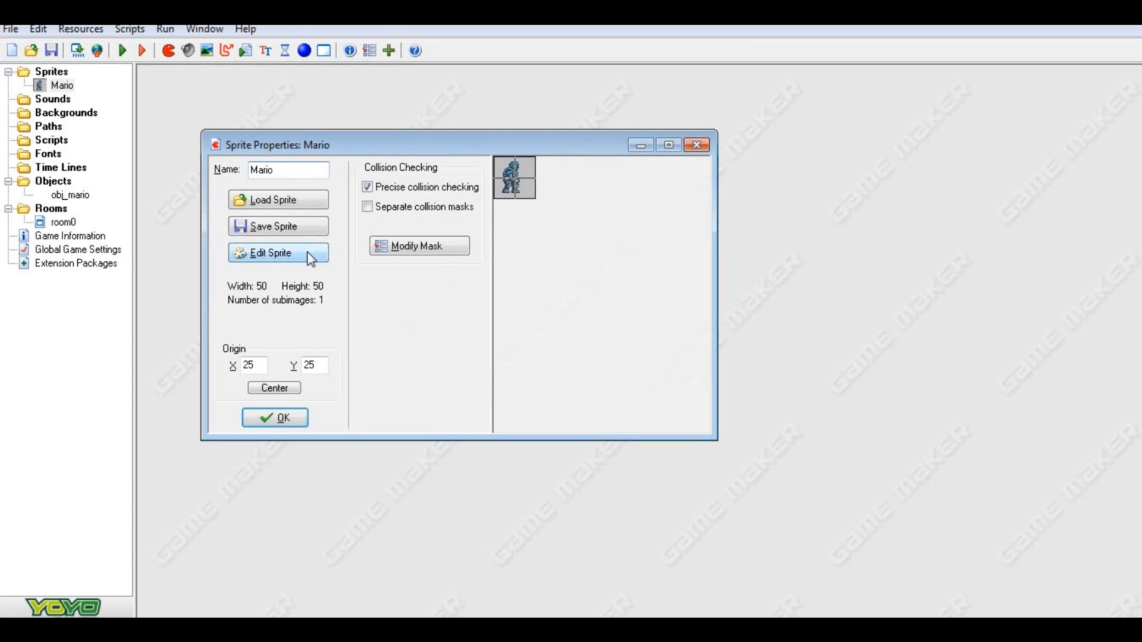
type("spr_")
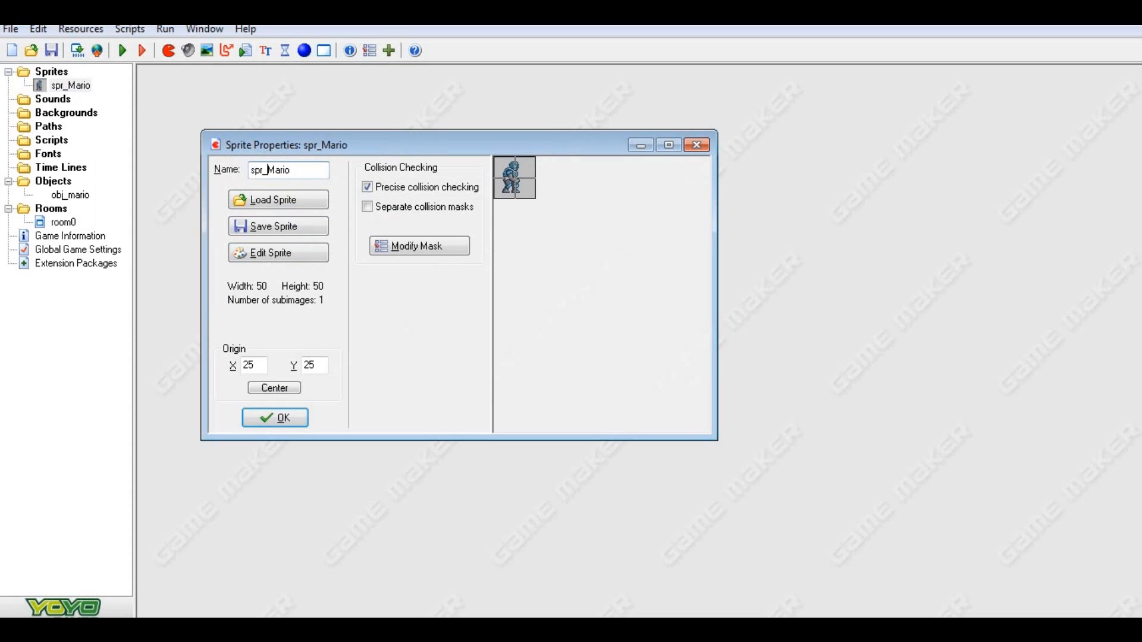
key("BackSpace")
type("m")
left_click(277, 420)
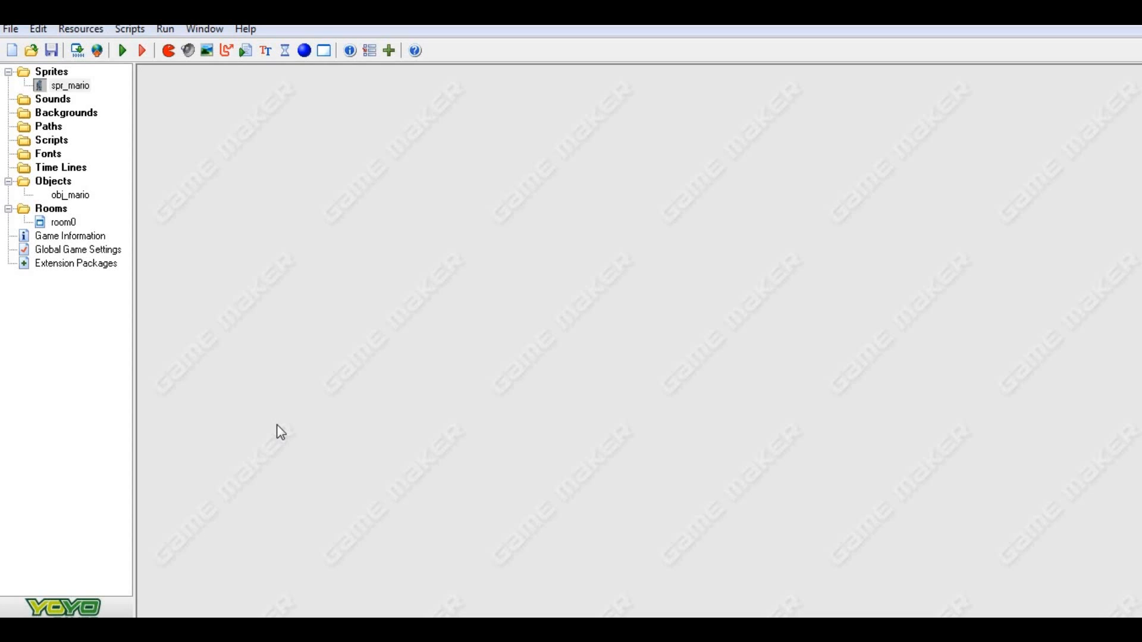
Assign the spr_mario sprite to obj_mario and accept the object's properties
double_click(70, 195)
left_click(349, 228)
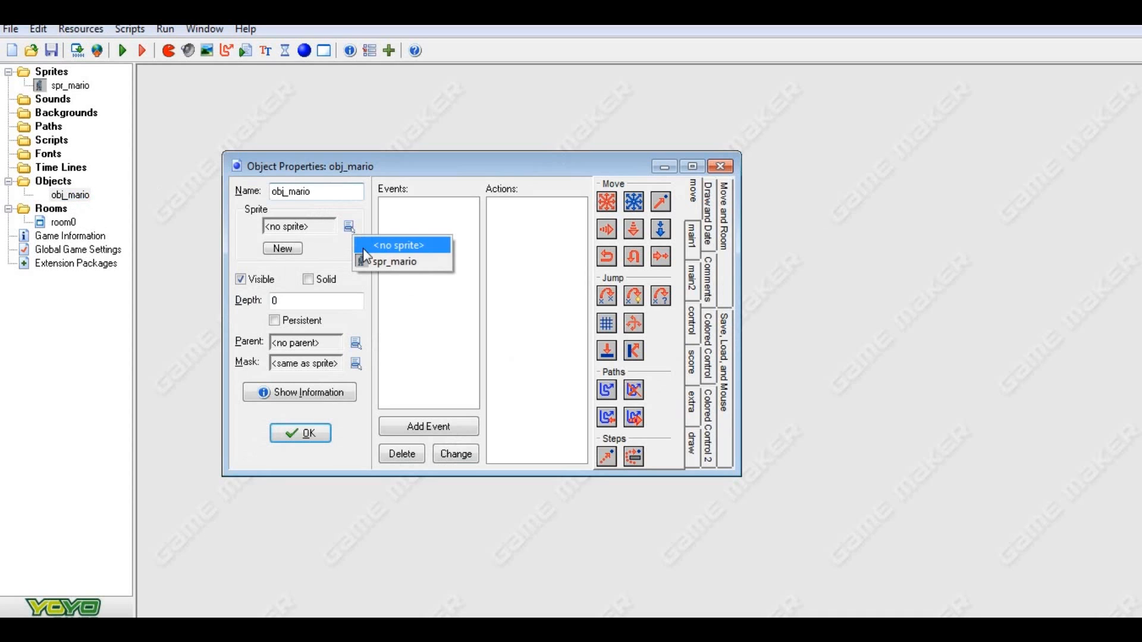
left_click(365, 257)
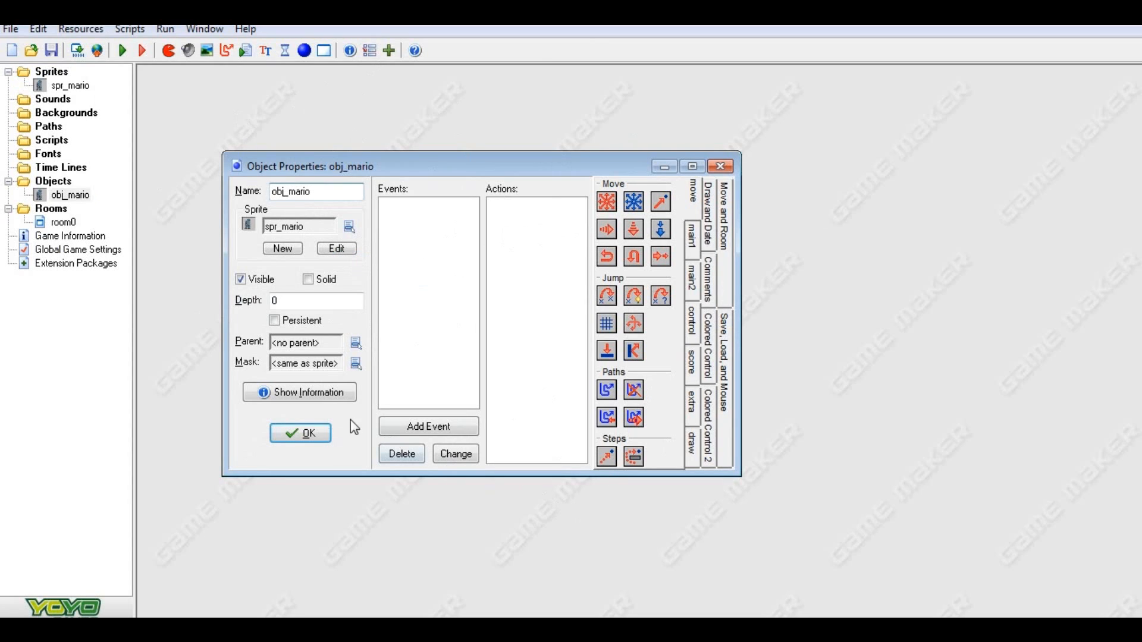
left_click(299, 433)
Rename the existing room as Character Select
right_click(57, 227)
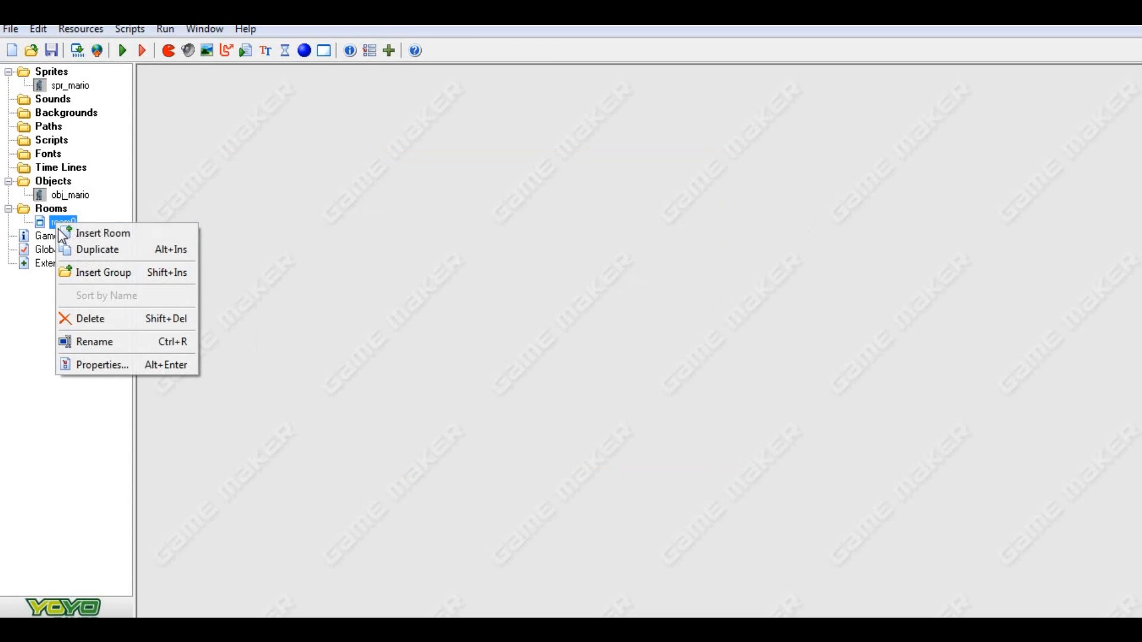
left_click(107, 341)
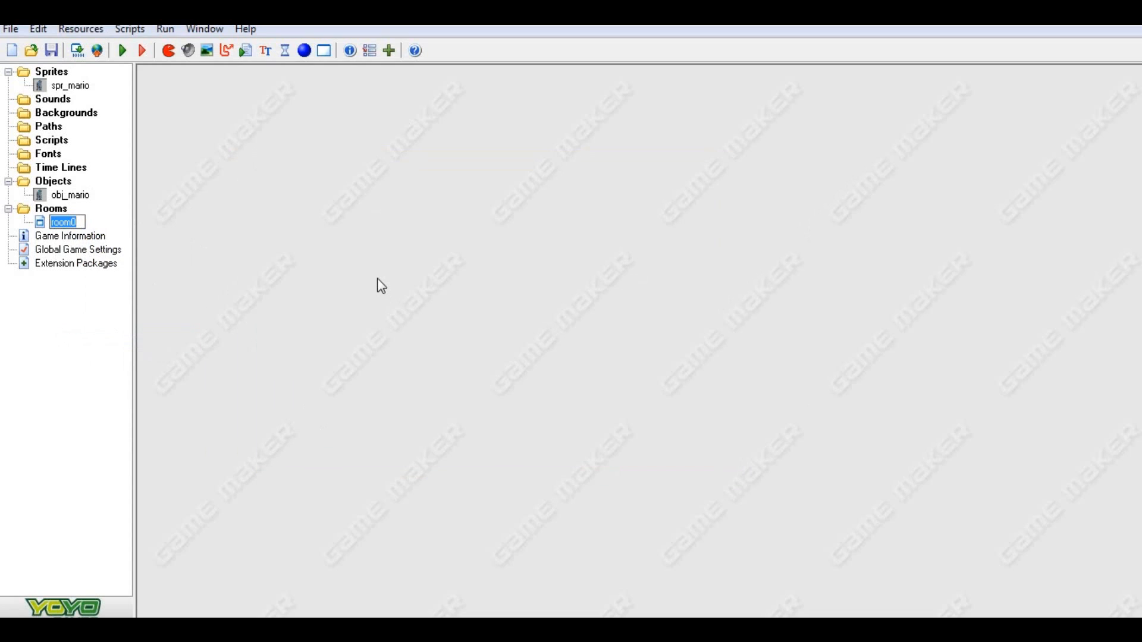
type("Character Select")
key("Return")
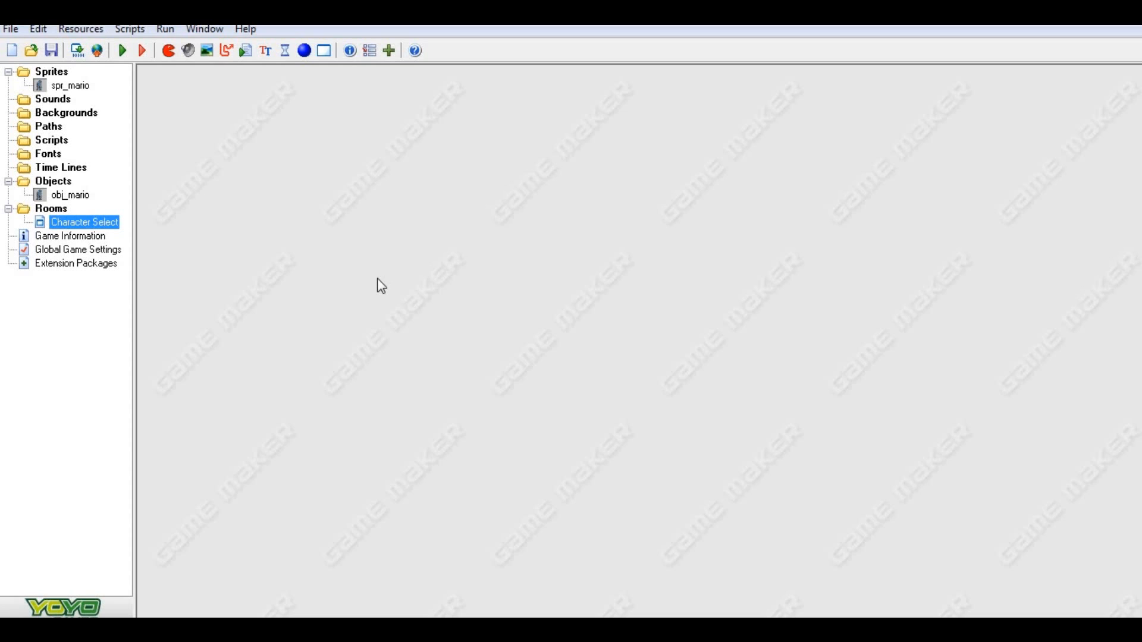
Create a second room, rename it as Final Destination and accept its default properties
left_click(326, 51)
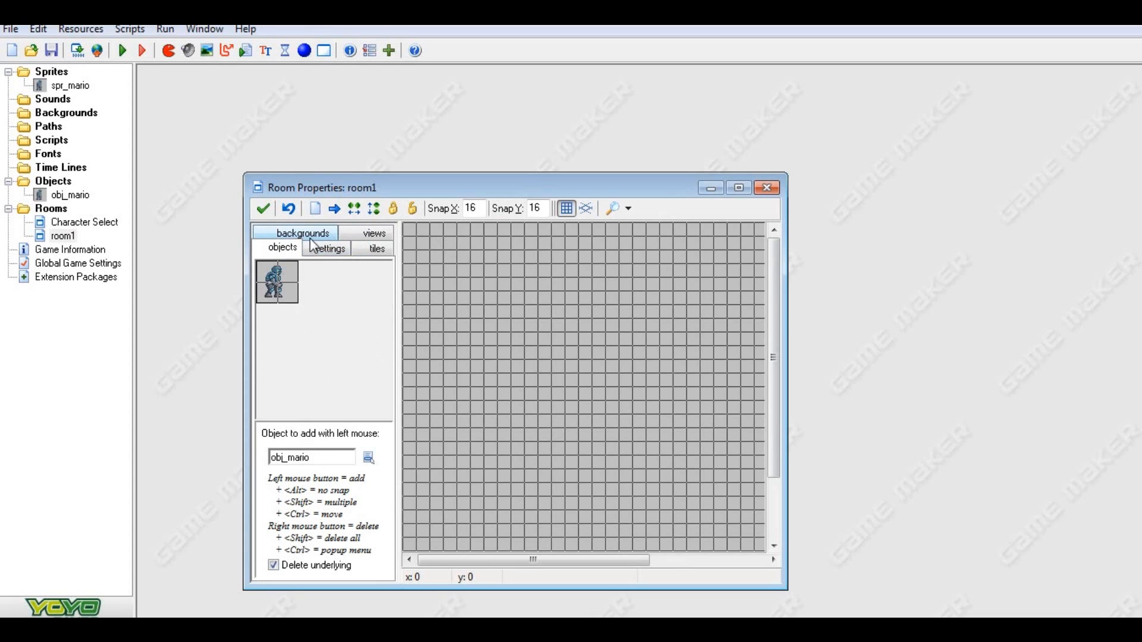
right_click(55, 237)
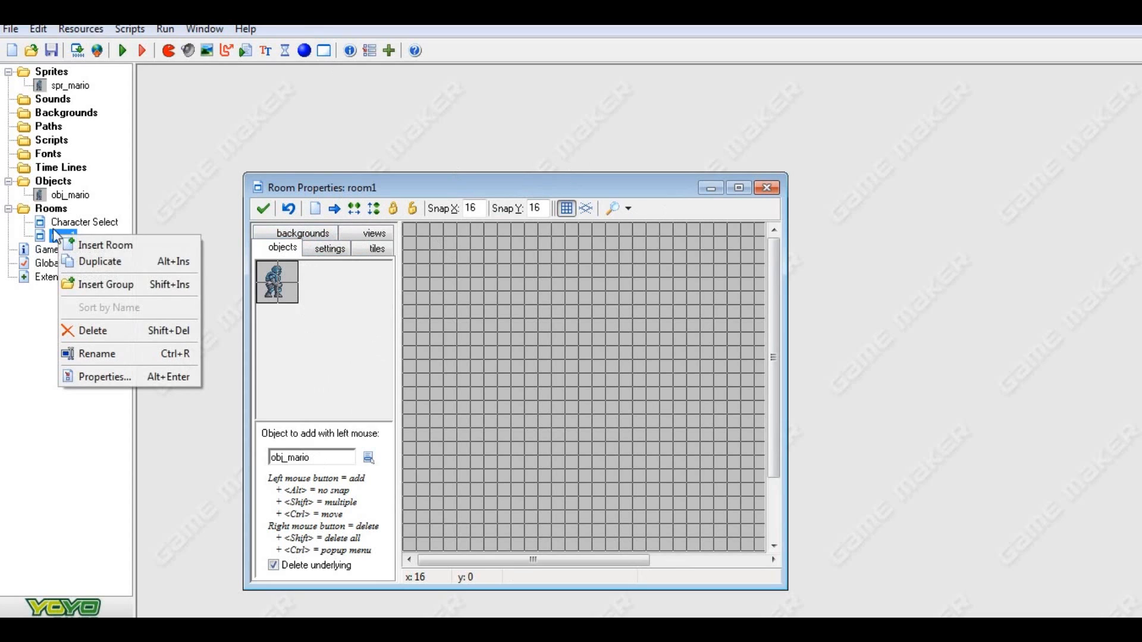
left_click(121, 356)
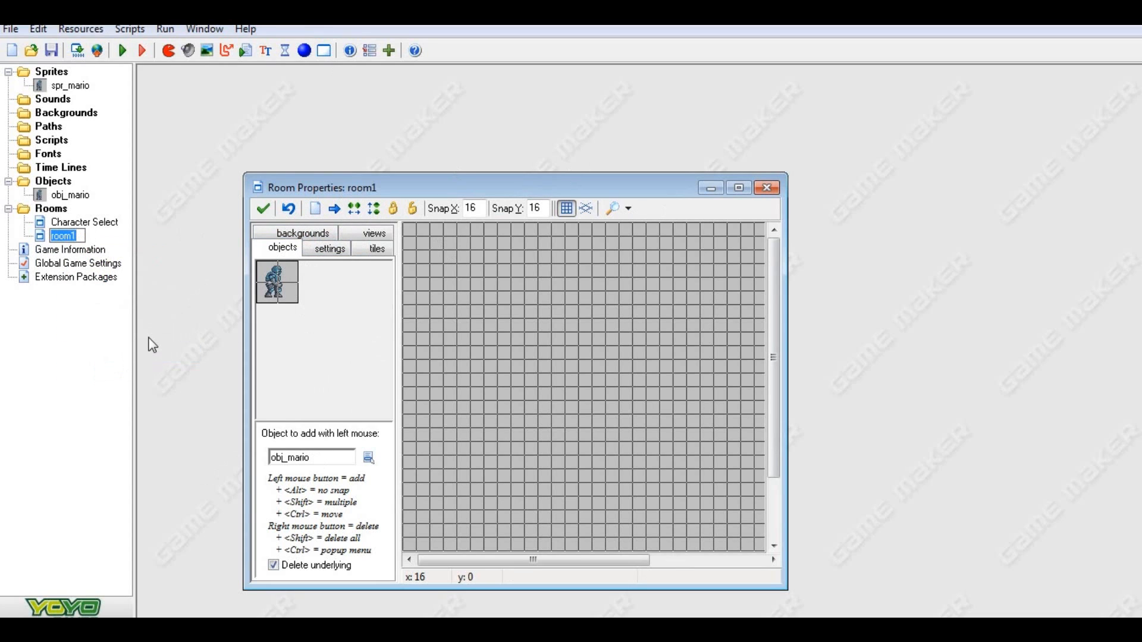
key("BackSpace")
type("Final Destination")
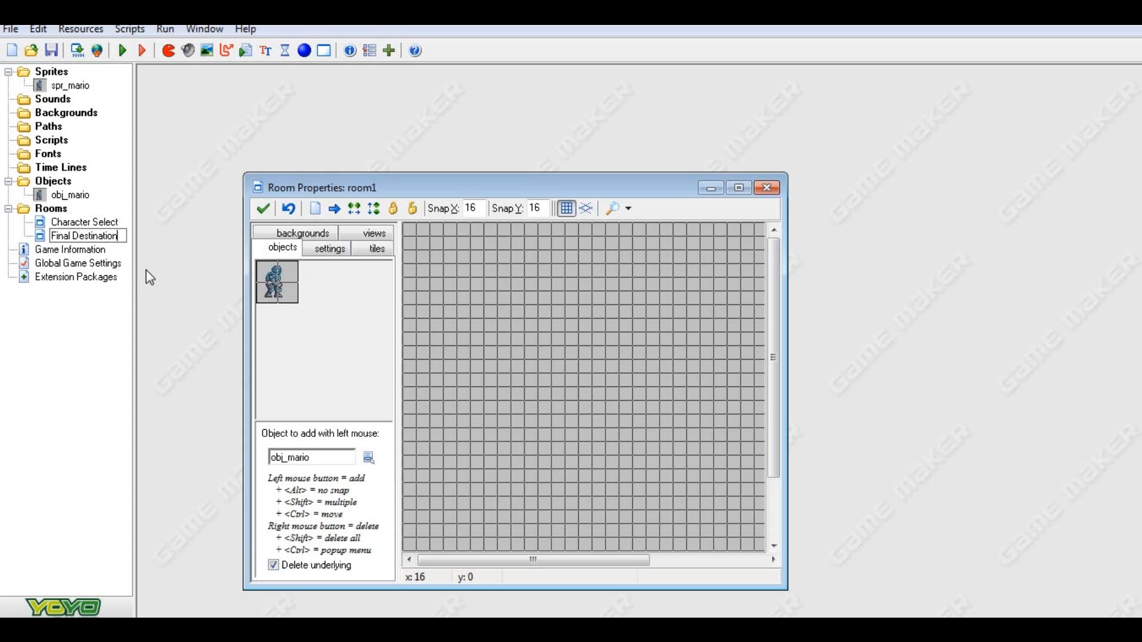
key("Return")
left_click(262, 209)
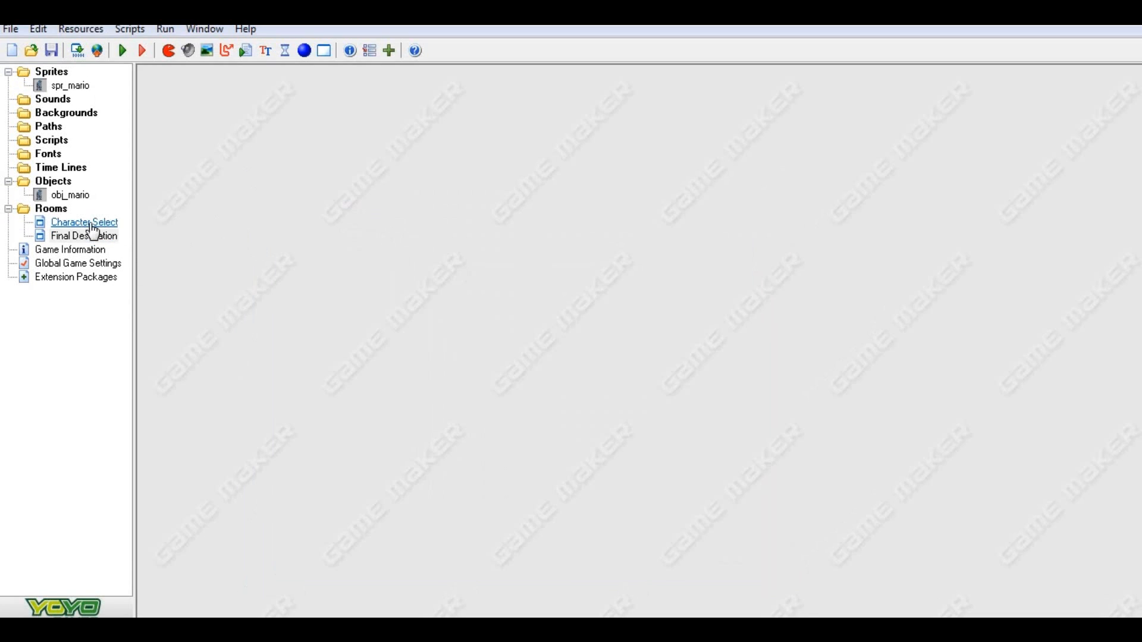
Show the Character Select room's background settings in a maximized window with the grid hidden
double_click(83, 222)
left_click(760, 210)
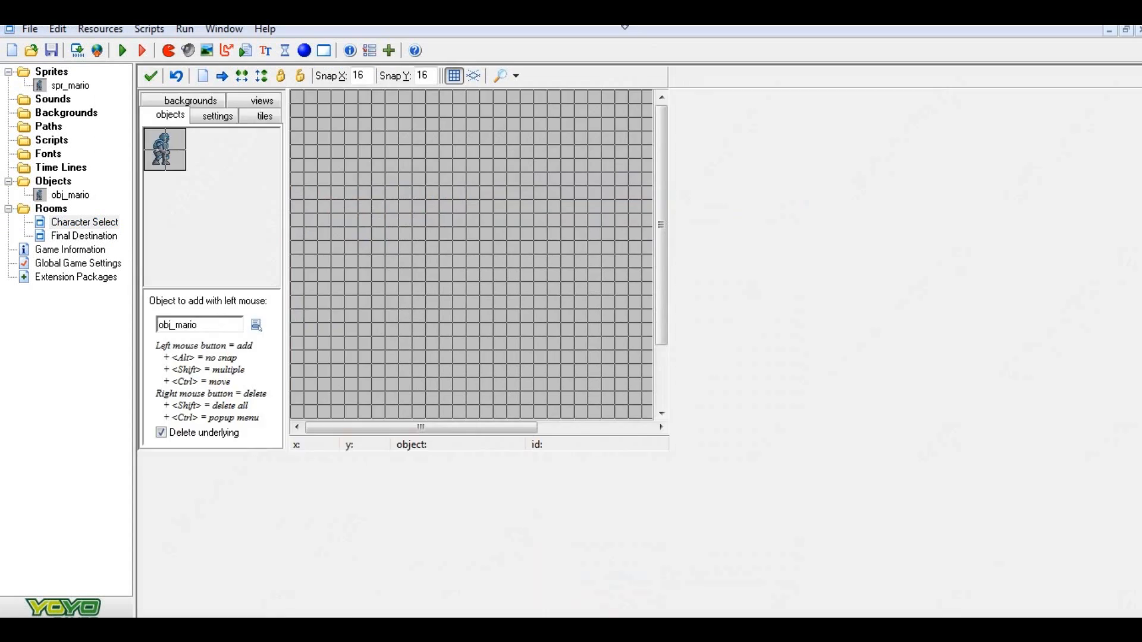
left_click(454, 74)
left_click(208, 98)
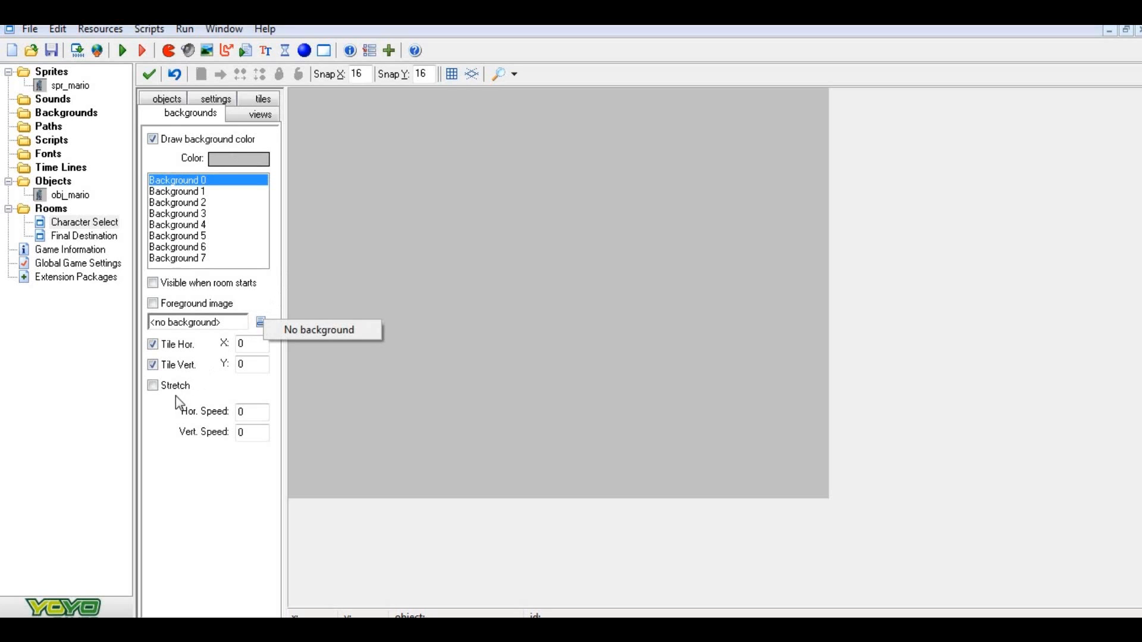
Set the Character Select room's background color to yellow
left_click(220, 160)
left_click(518, 197)
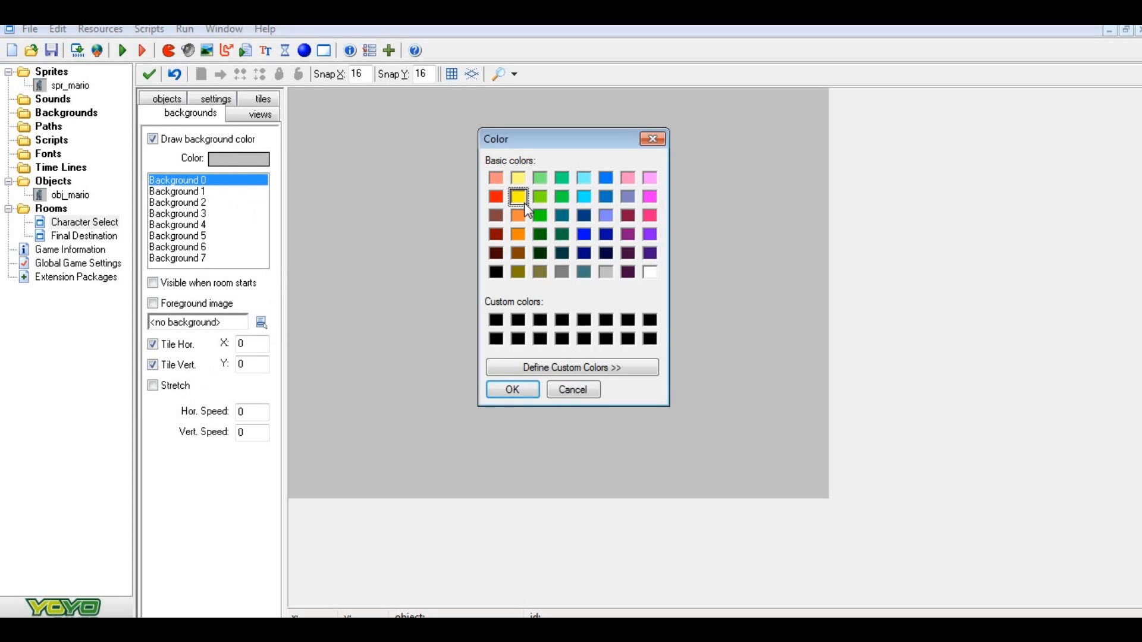
left_click(517, 390)
Set the Character Select room's background color to purple
left_click(221, 159)
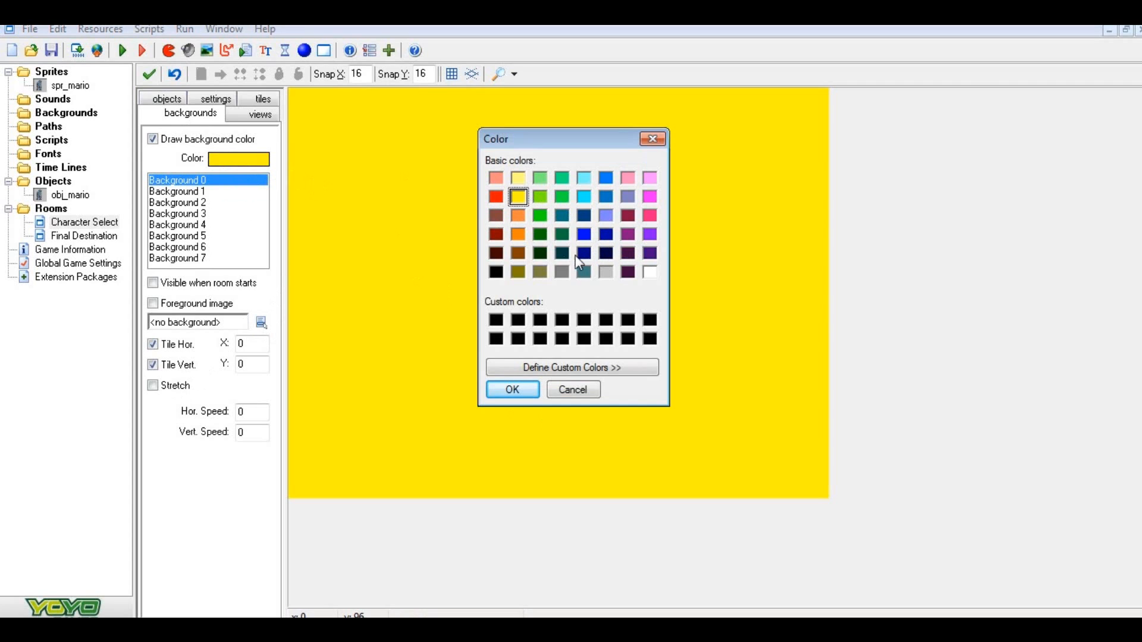
left_click(628, 234)
left_click(512, 390)
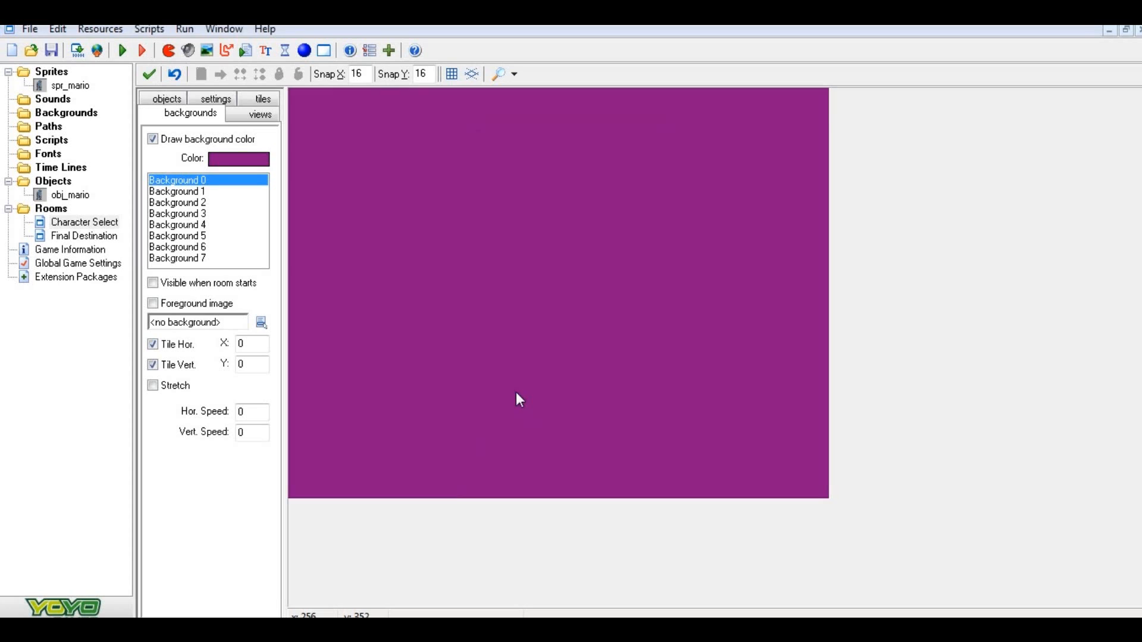
Place one obj_mario instance near the middle of the Character Select room and save the room's changes
left_click(167, 98)
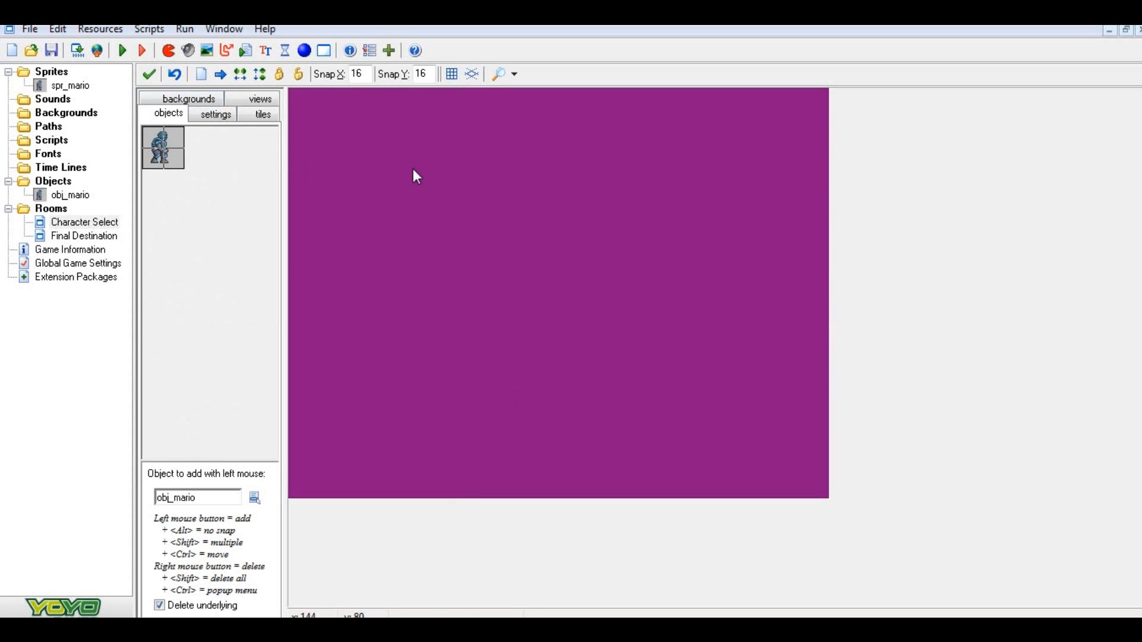
left_click_drag(486, 240, 586, 288)
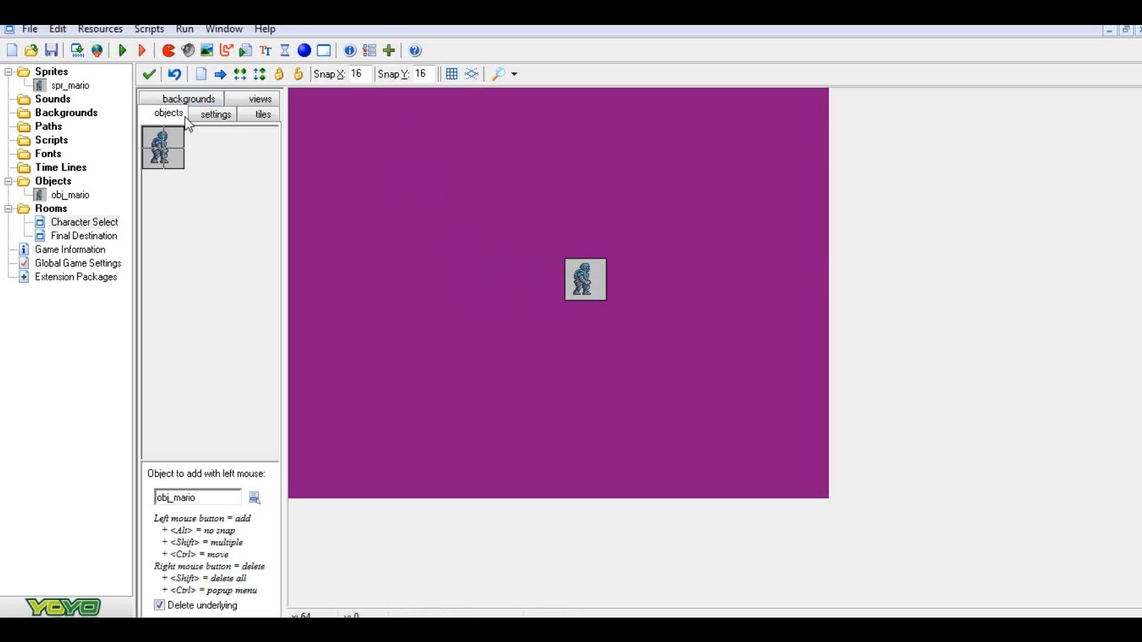
left_click(148, 72)
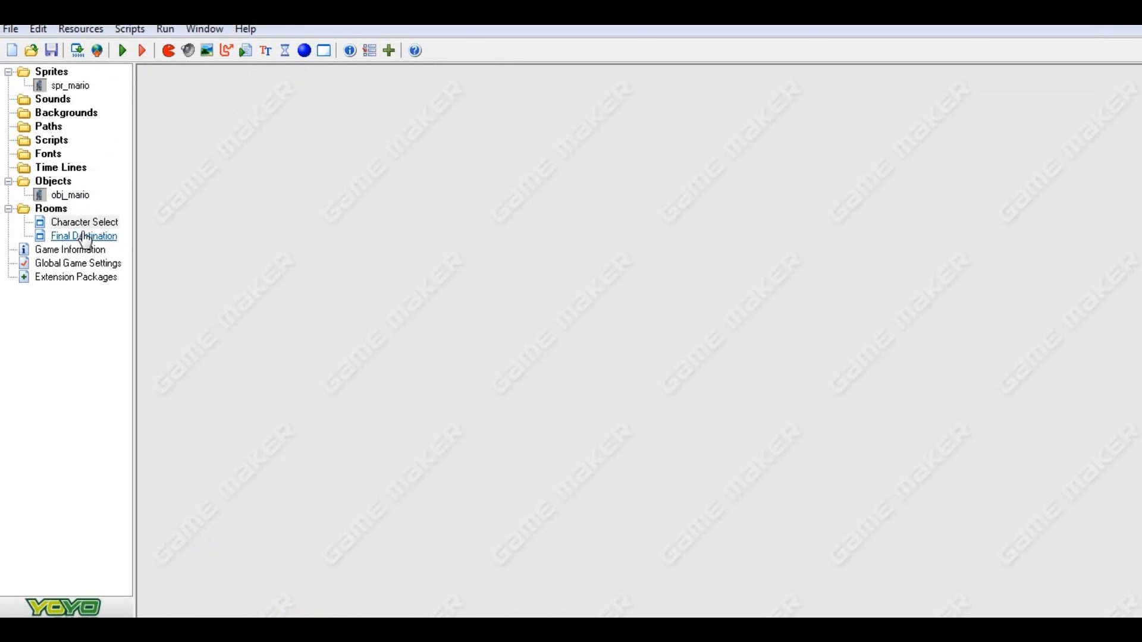
Open the properties of obj_mario and add a Left Button mouse event to it
double_click(82, 198)
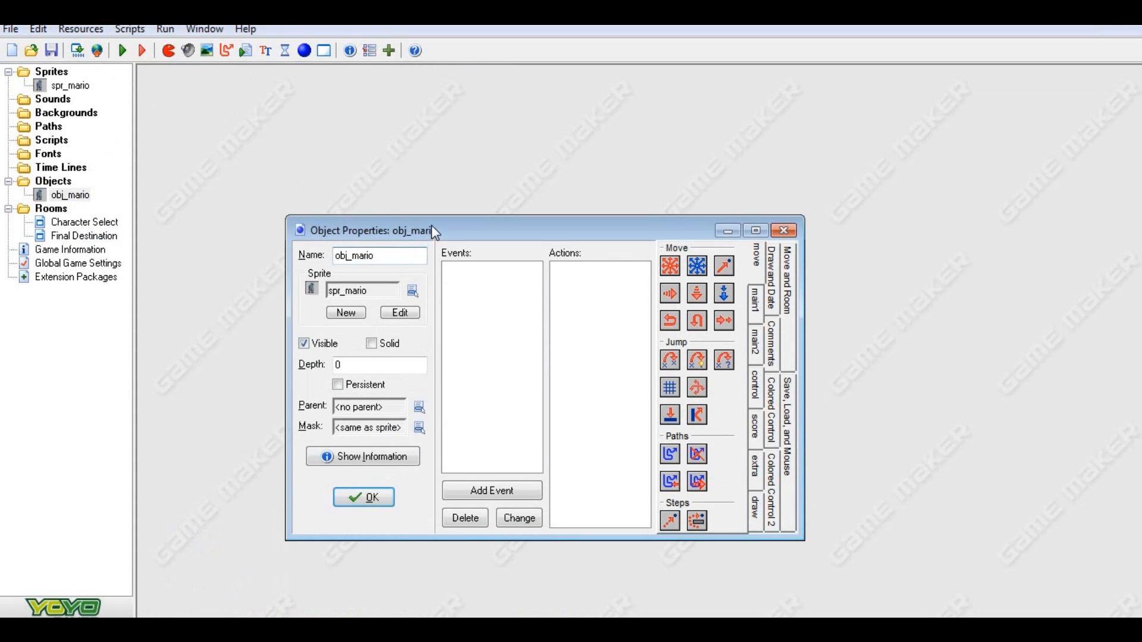
left_click_drag(431, 229, 427, 105)
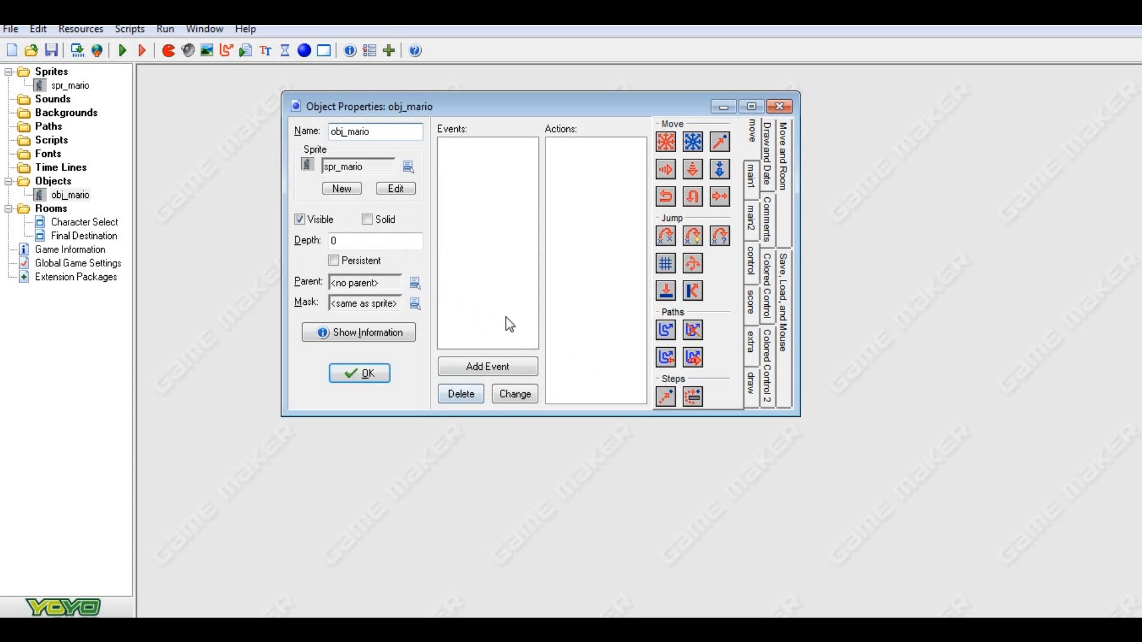
left_click(488, 366)
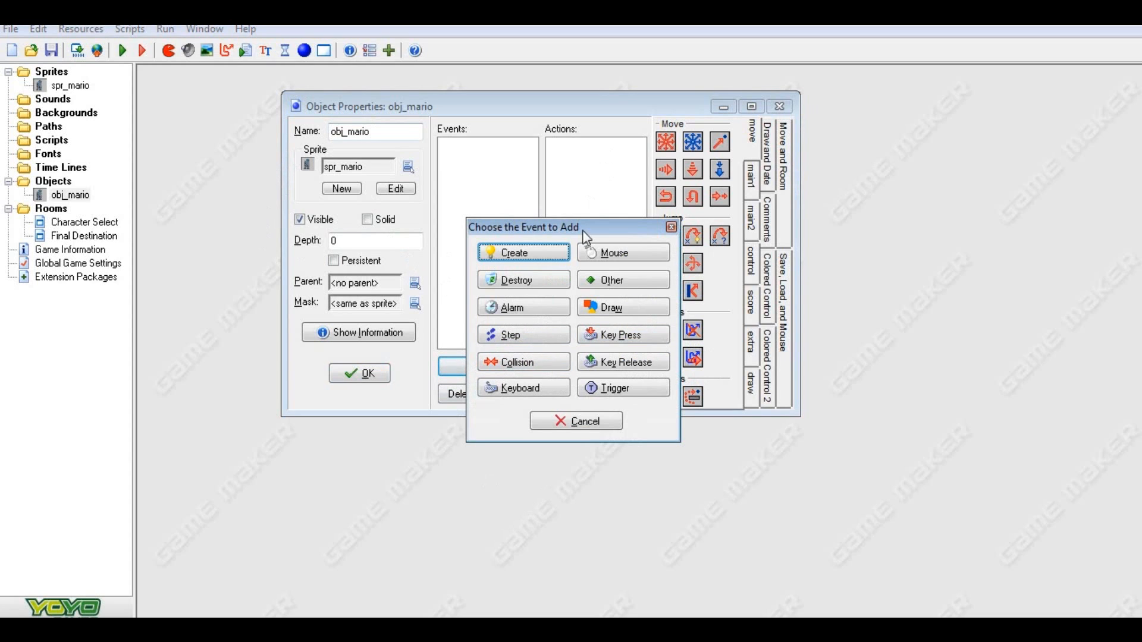
left_click_drag(583, 230, 940, 247)
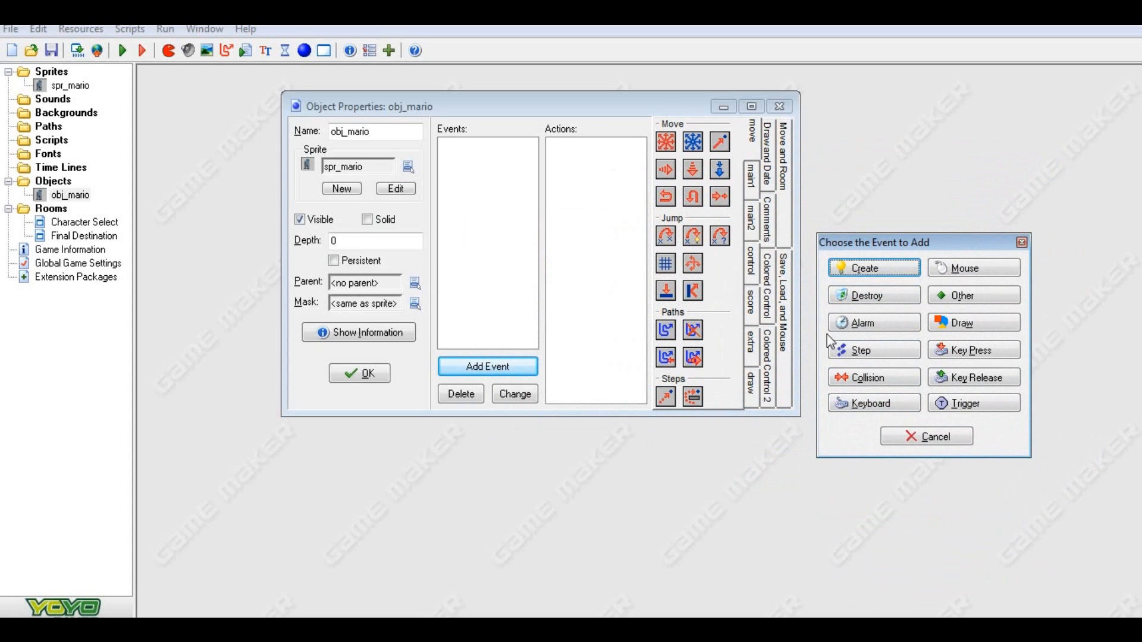
left_click(992, 275)
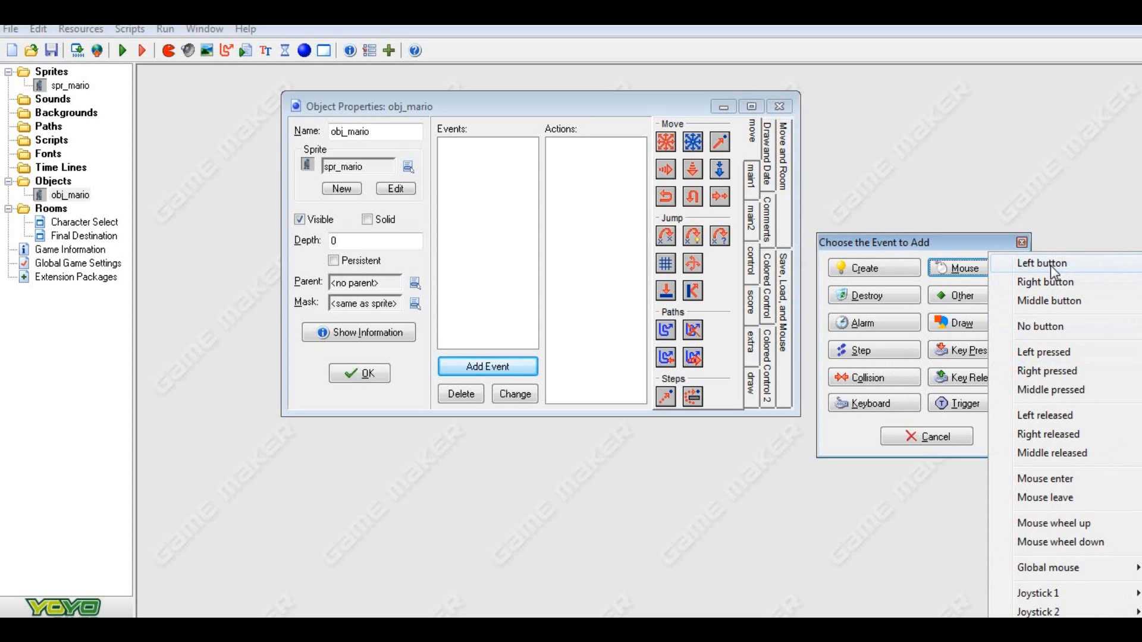
mouse_move(1063, 572)
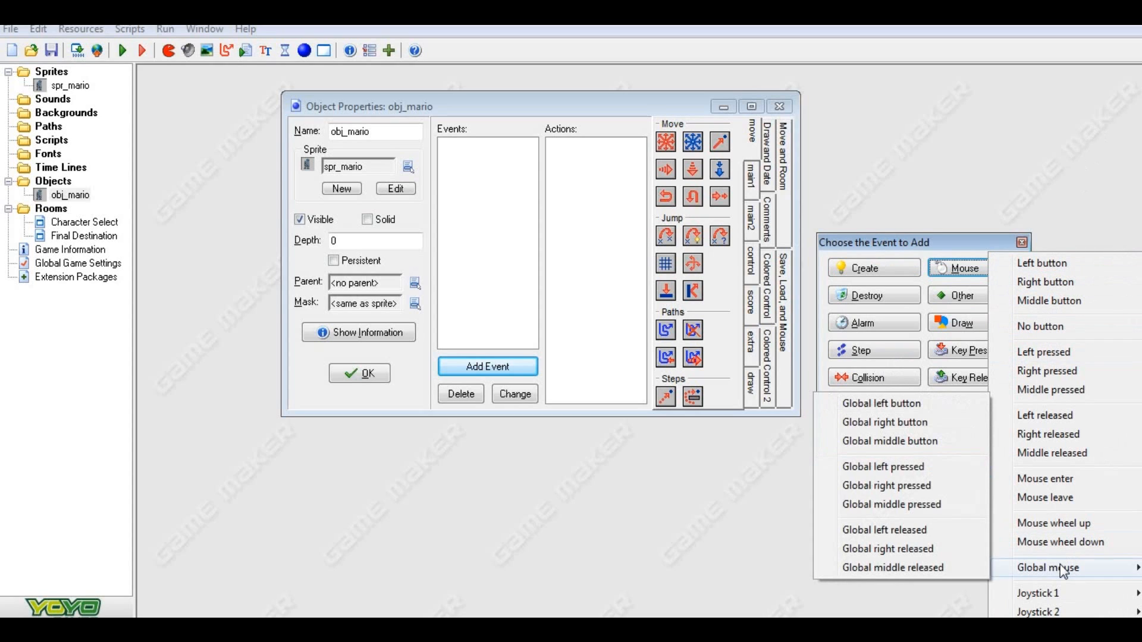
left_click(1079, 268)
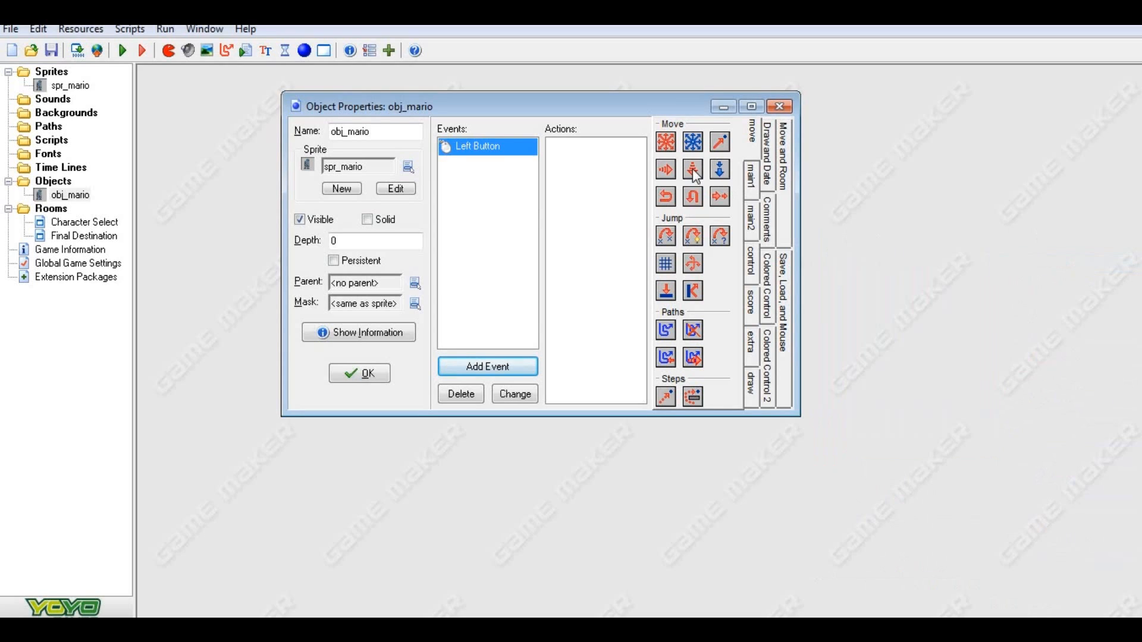
Add a Go to next room action with the Create from left transition to obj_mario's Left Button event and save the object
left_click(754, 170)
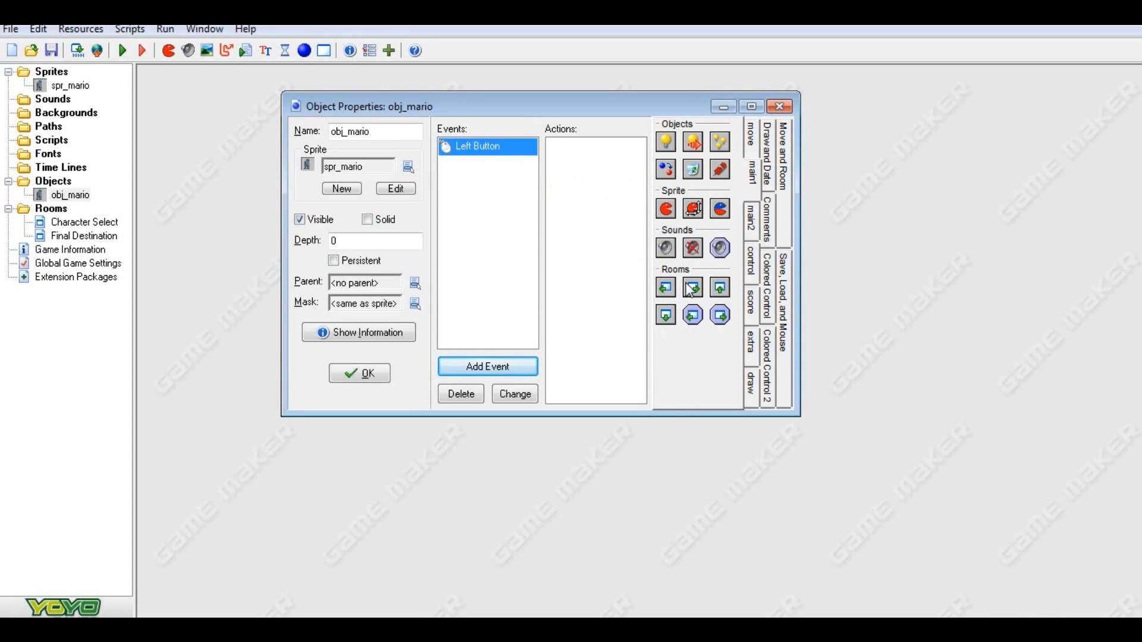
left_click_drag(693, 288, 607, 231)
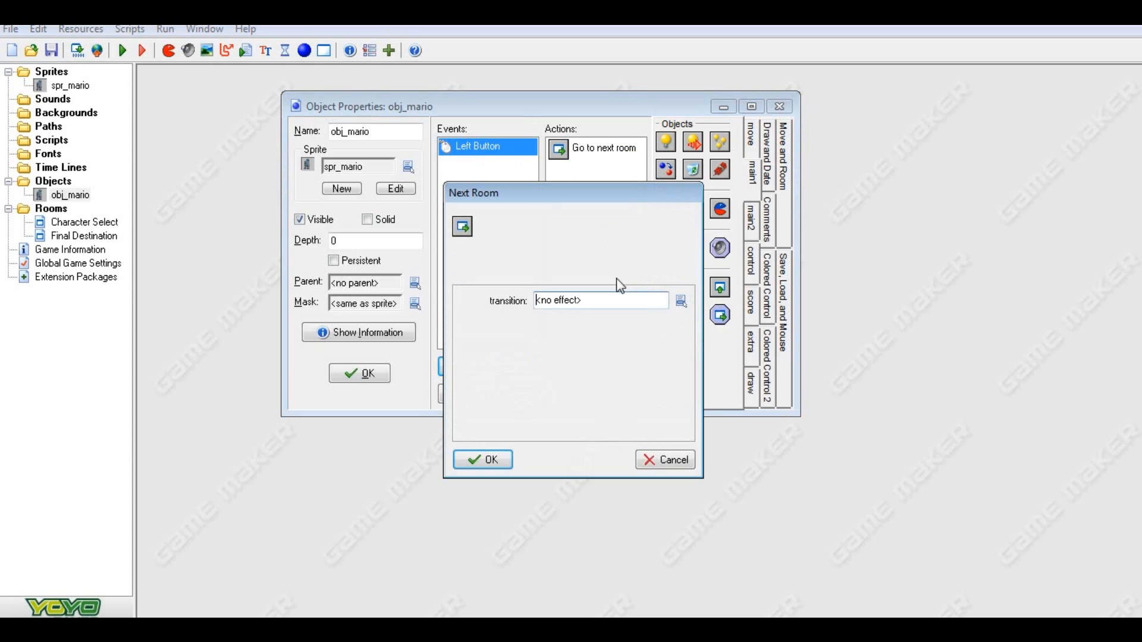
left_click(681, 301)
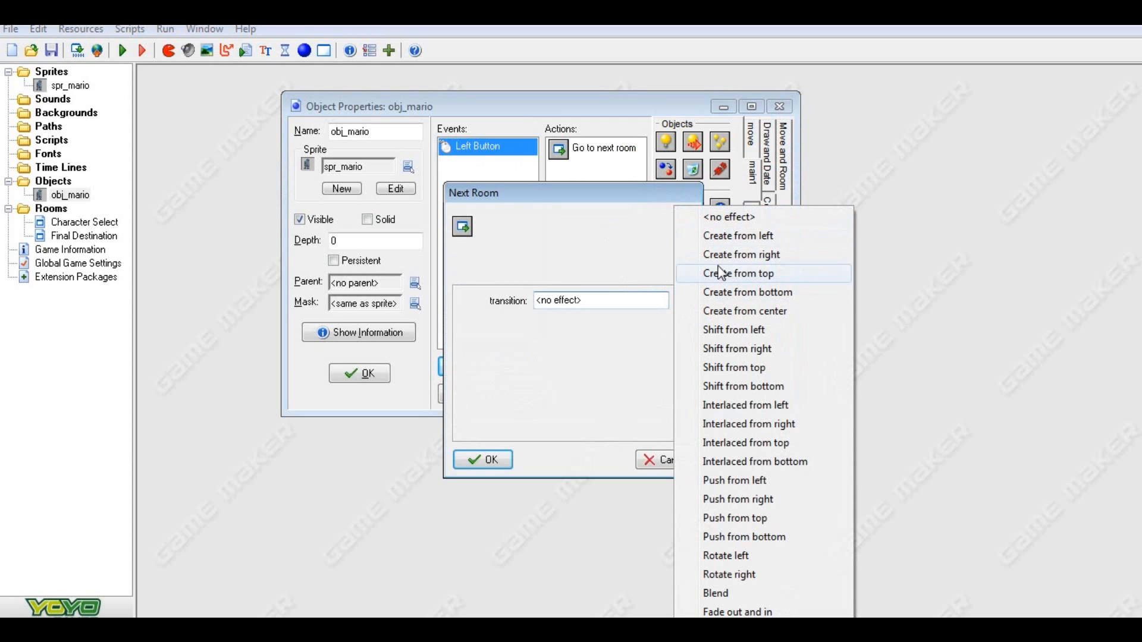
left_click(730, 237)
left_click(485, 460)
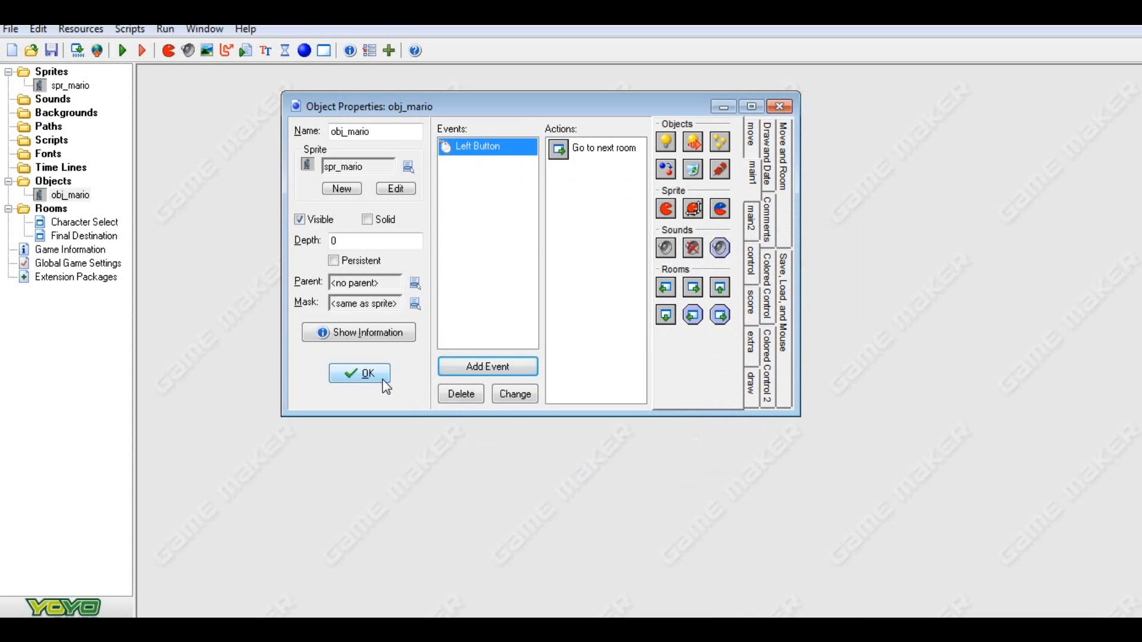
left_click(383, 378)
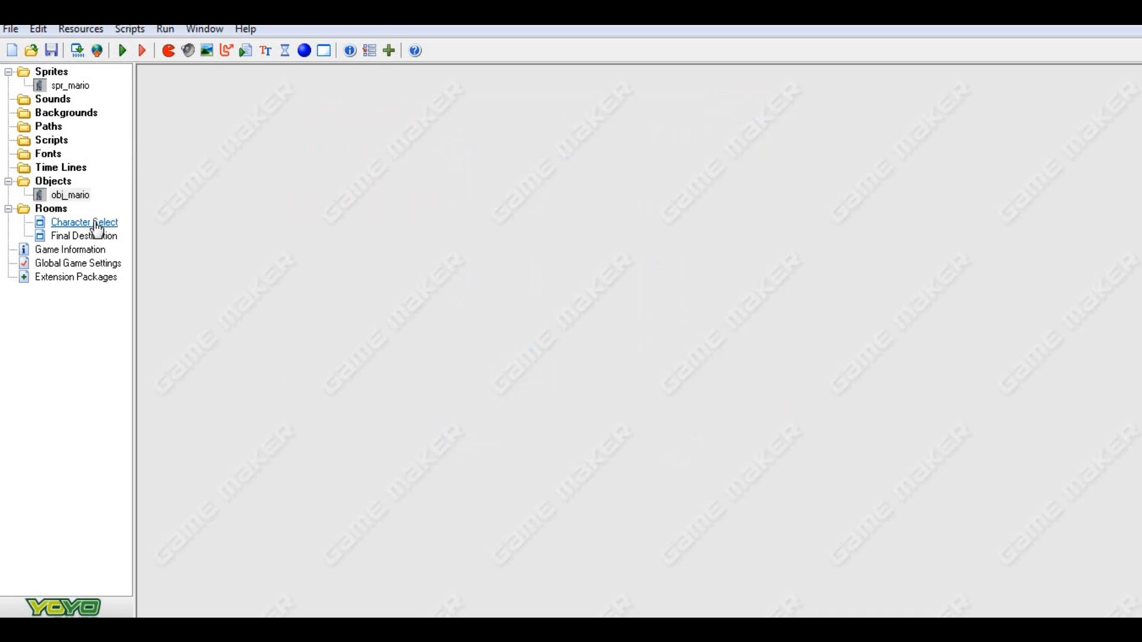
Run the game, test the room change by selecting the Mario character, and close the game window
left_click(124, 51)
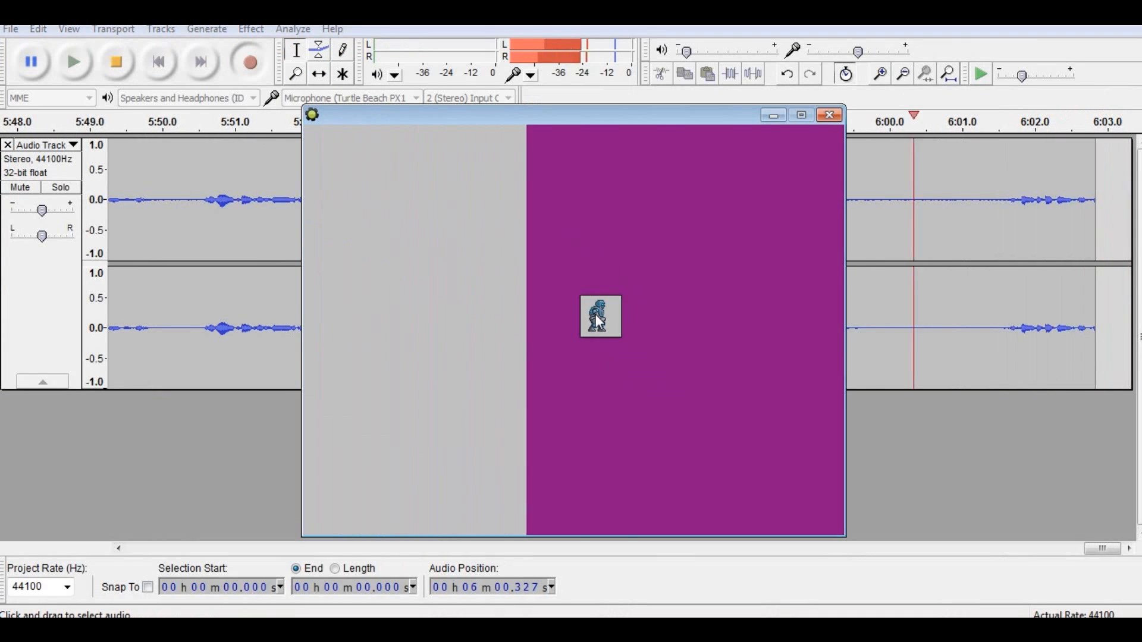
left_click(841, 117)
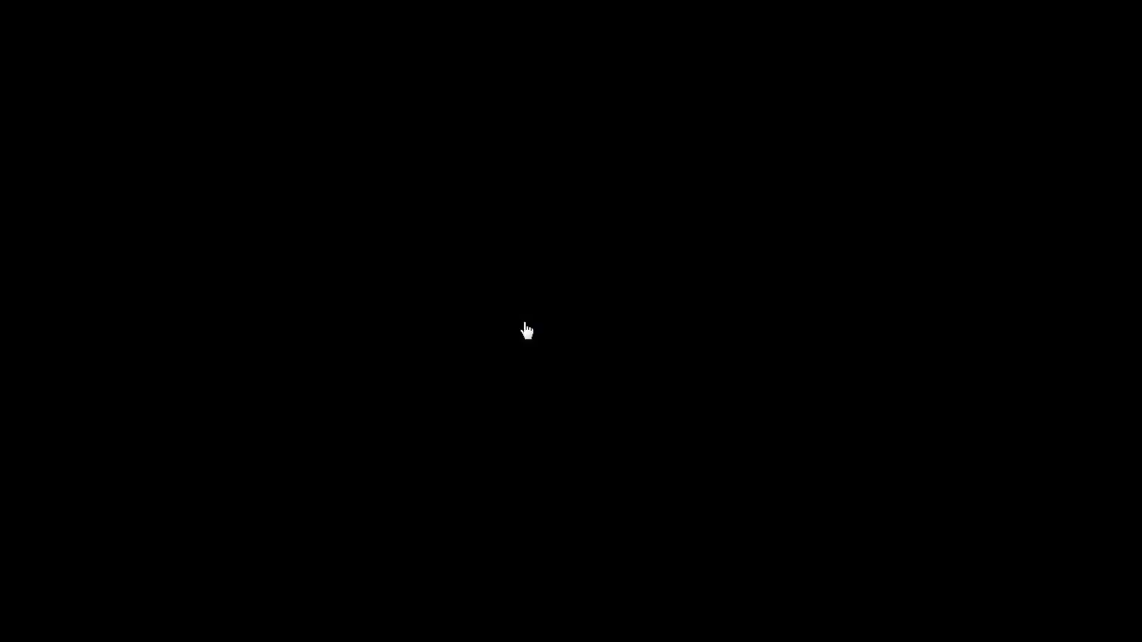
left_click(632, 381)
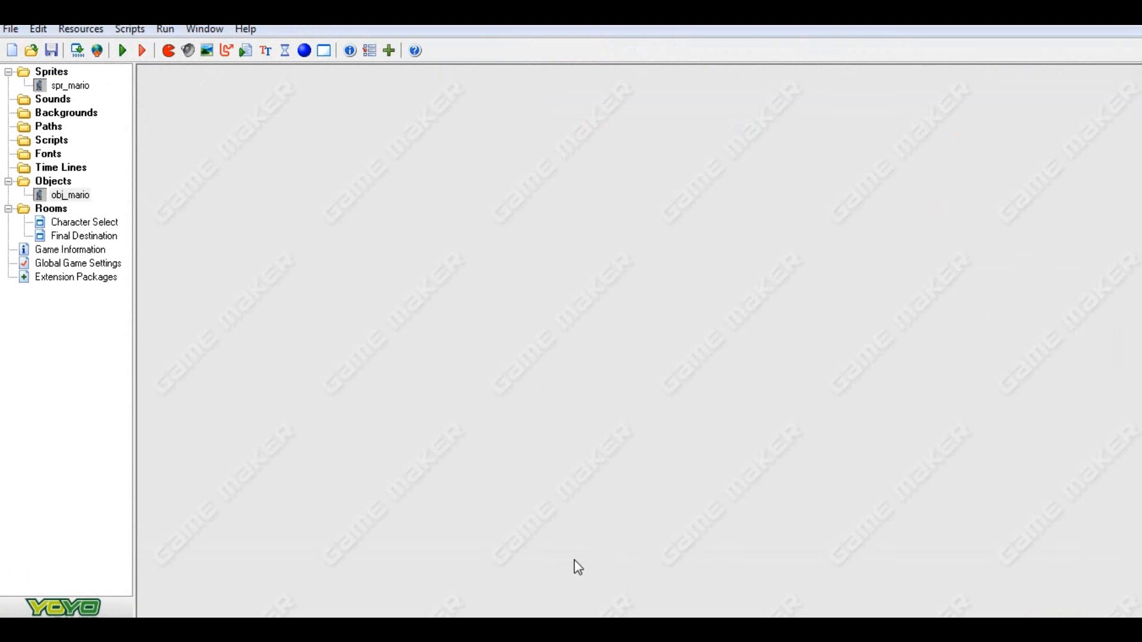
Open the Final Destination room maximized and place one obj_mario instance slightly above the room's center
left_click(72, 236)
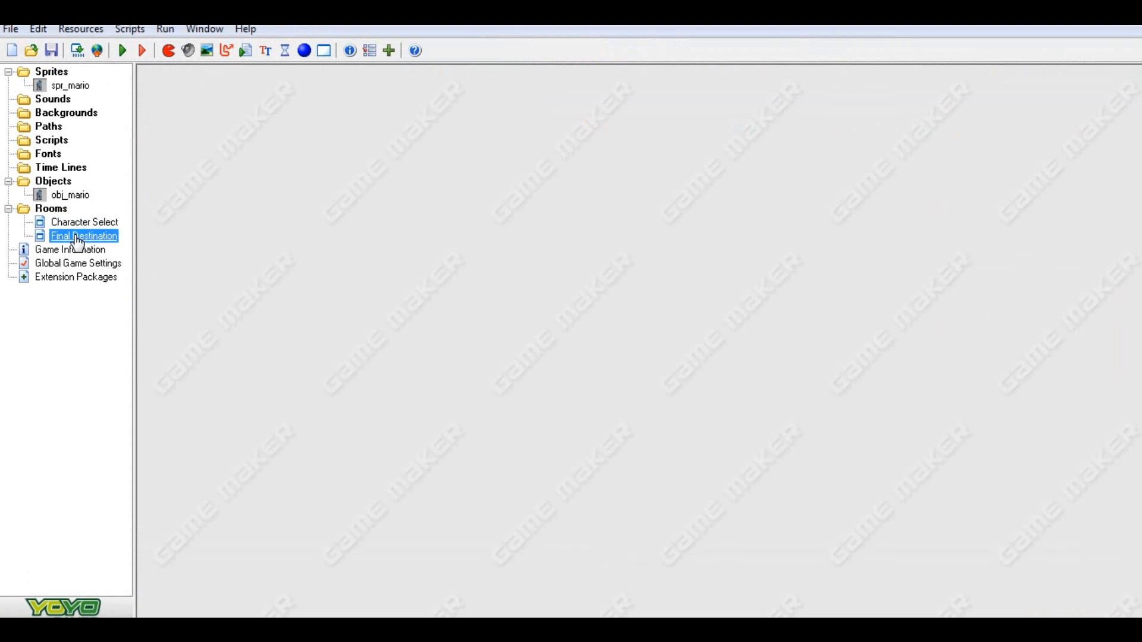
double_click(77, 236)
left_click_drag(648, 241, 590, 96)
left_click(572, 115)
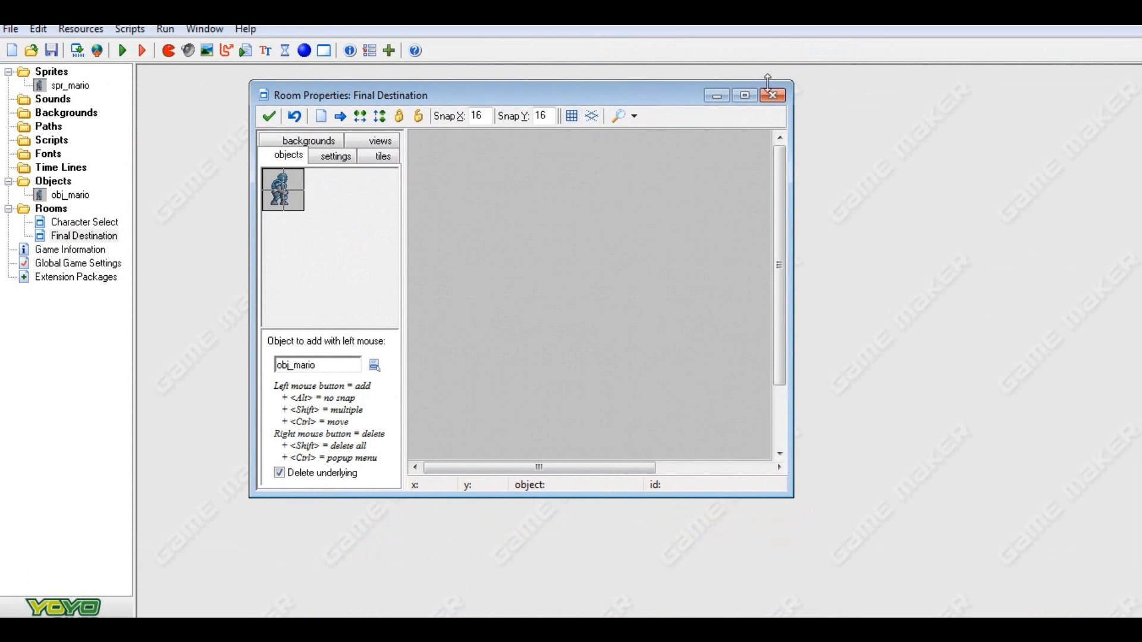
double_click(526, 97)
left_click_drag(445, 183, 573, 284)
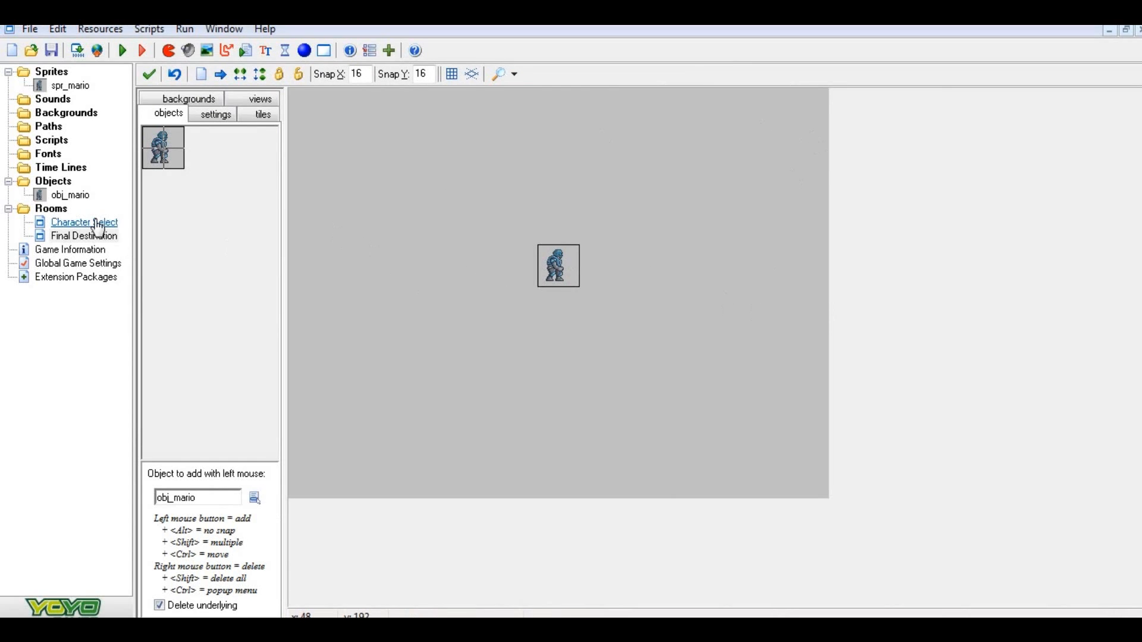
Create a third room and place one obj_mario instance in it at about x 320, y 192
left_click(324, 50)
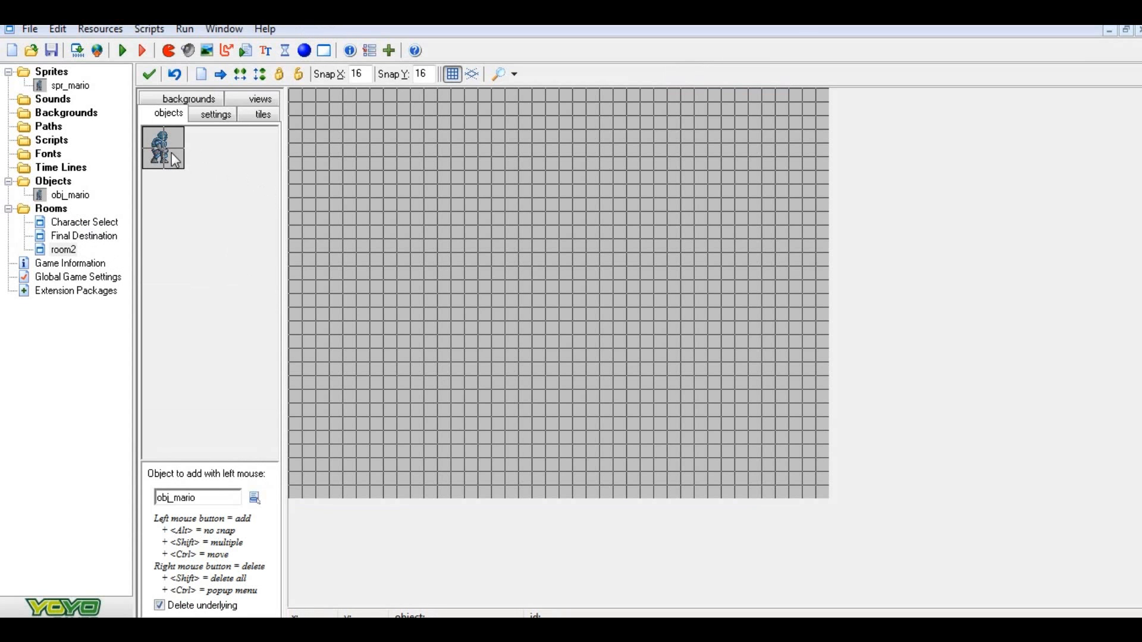
left_click_drag(482, 239, 534, 299)
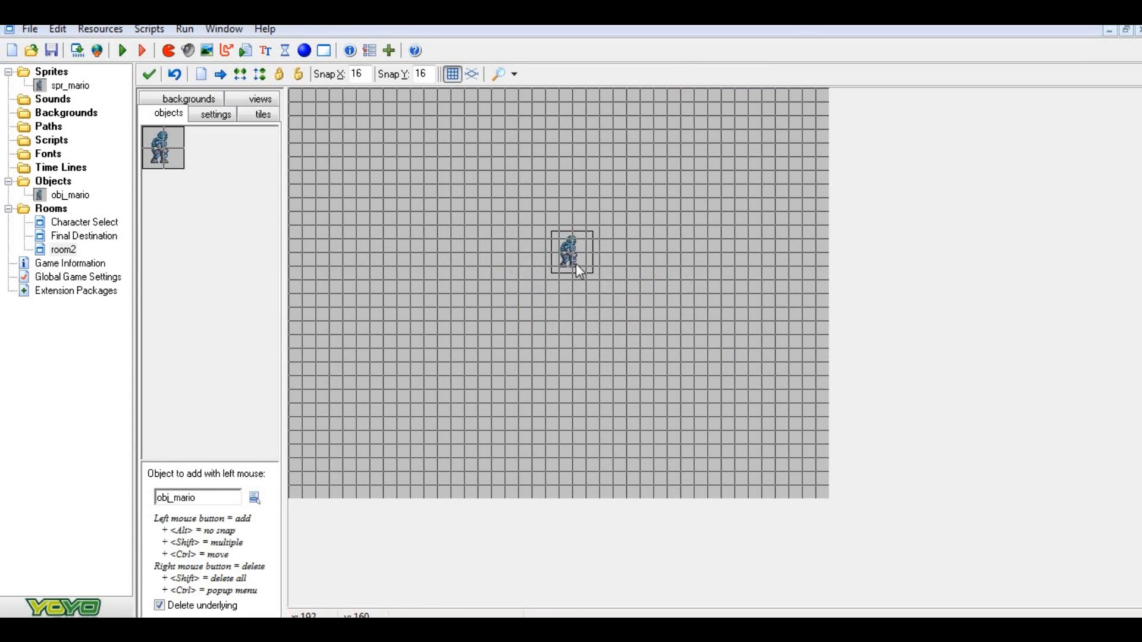
mouse_move(576, 264)
left_mouse_down()
mouse_move(555, 301)
mouse_move(583, 303)
mouse_move(563, 267)
left_mouse_up()
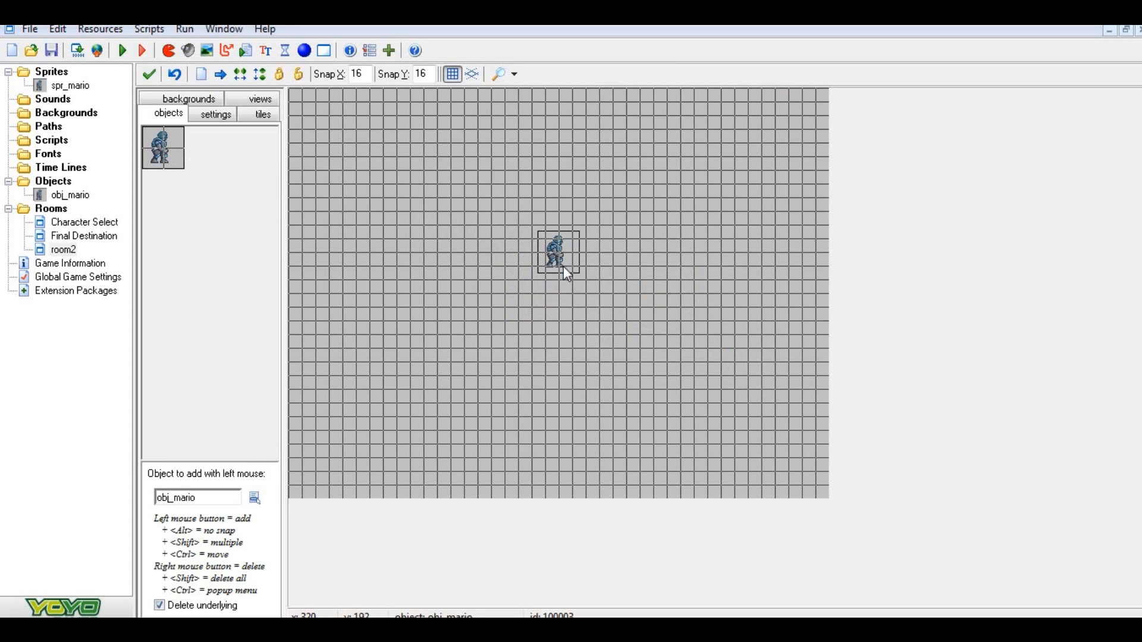
Rename the new room as Final Destination_L
right_click(60, 249)
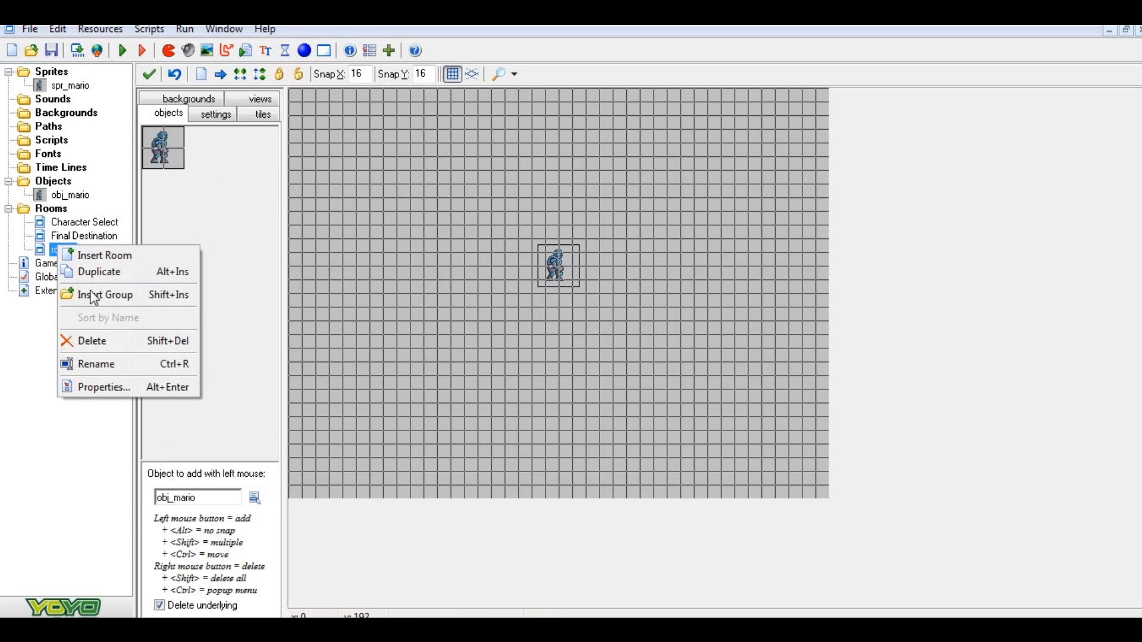
left_click(101, 364)
type("Fina")
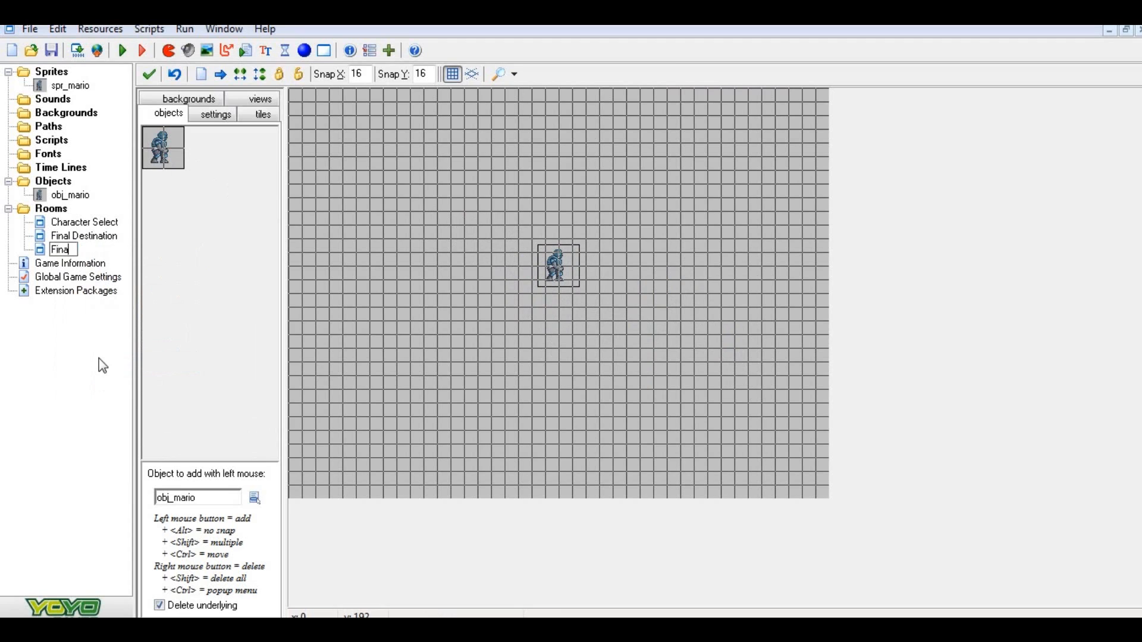
type("l Destination_L")
key("Return")
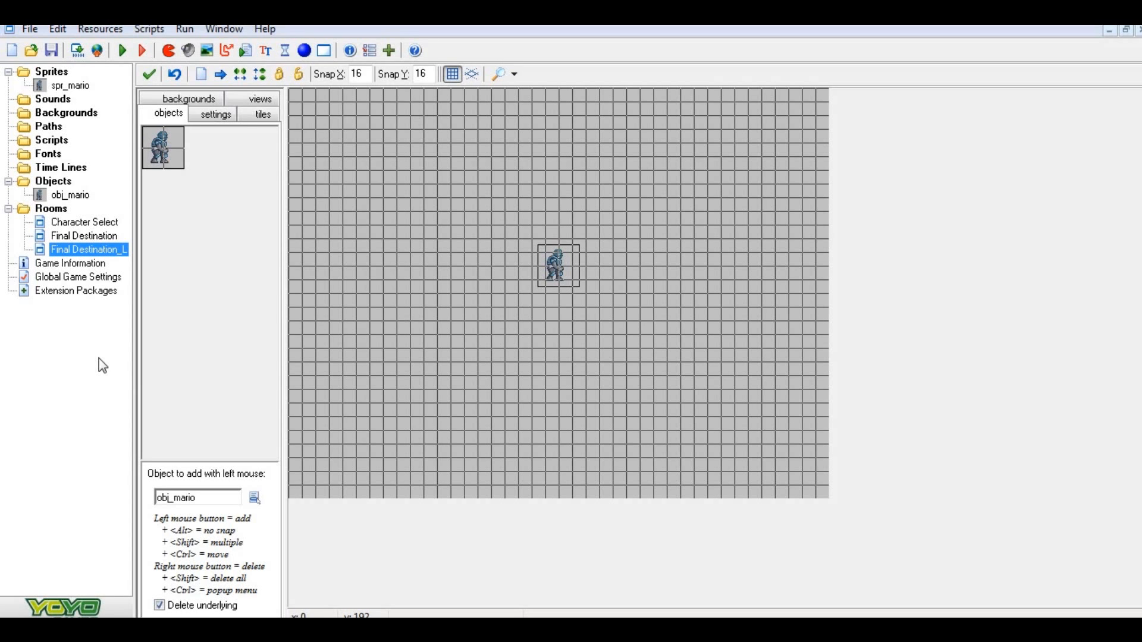
Place a second obj_mario in Final Destination_L at about x 256, y 272, and save and close both open rooms
left_click_drag(569, 284, 509, 336)
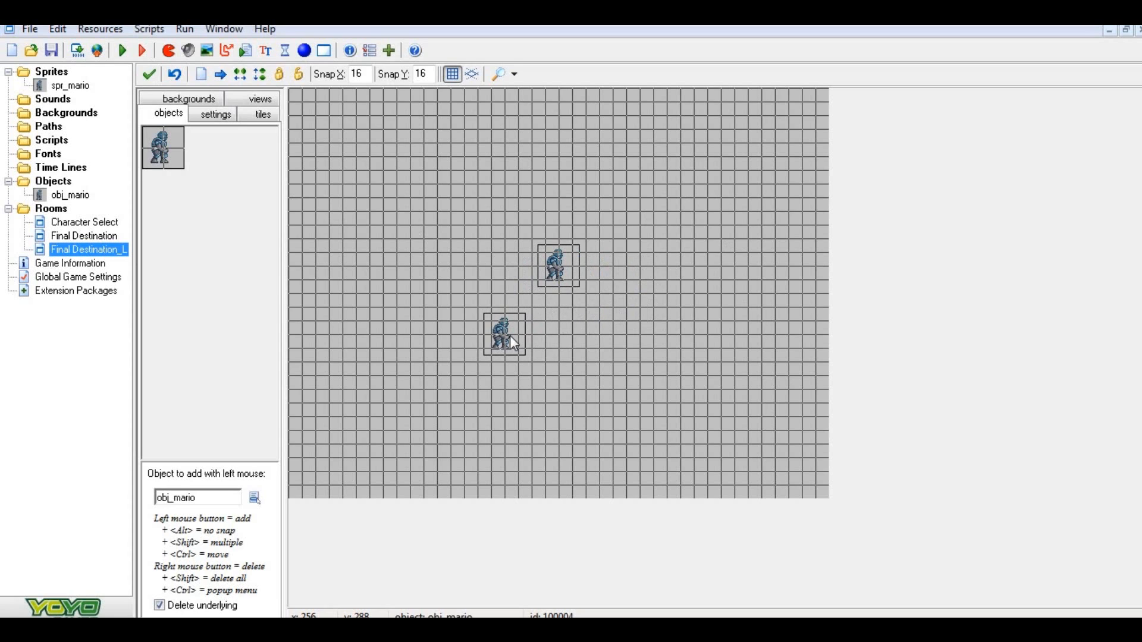
key("Left")
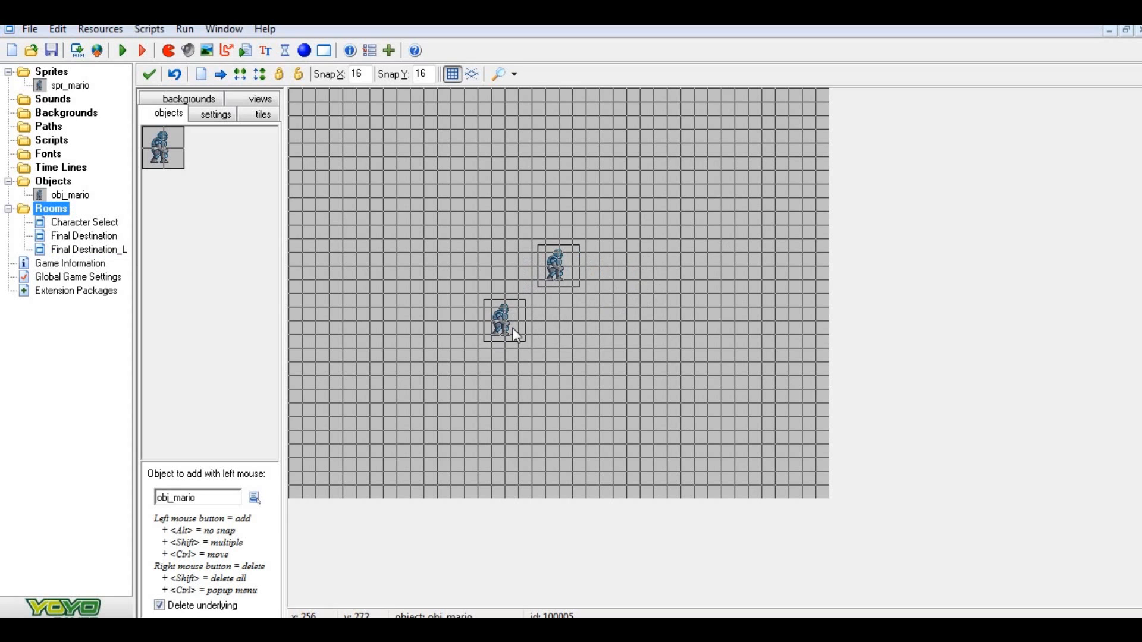
left_click(147, 78)
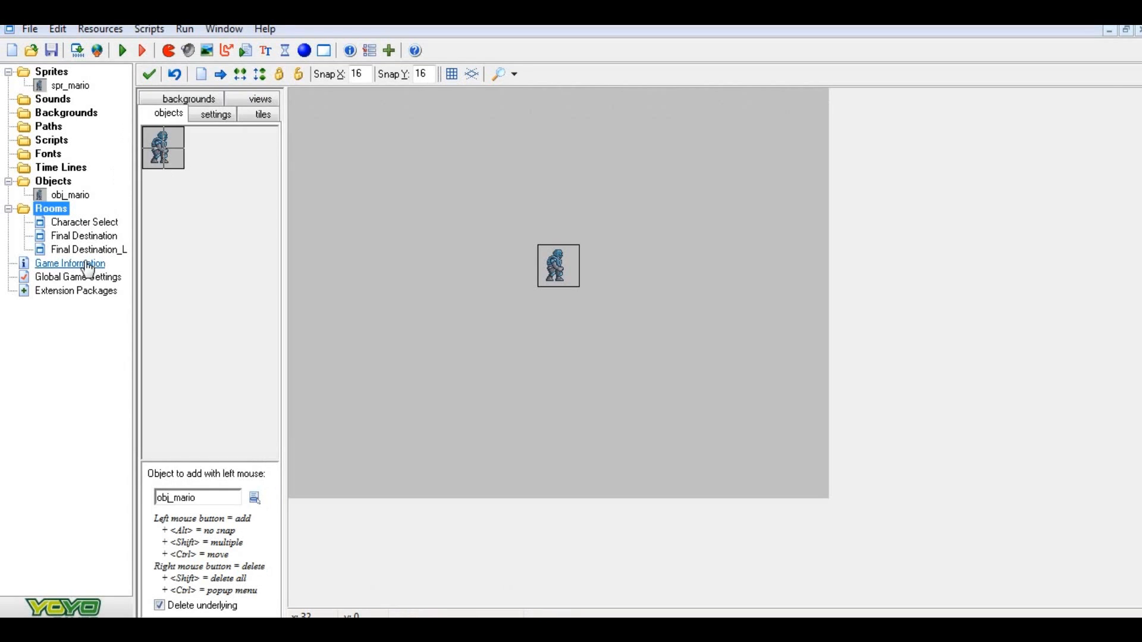
left_click(148, 76)
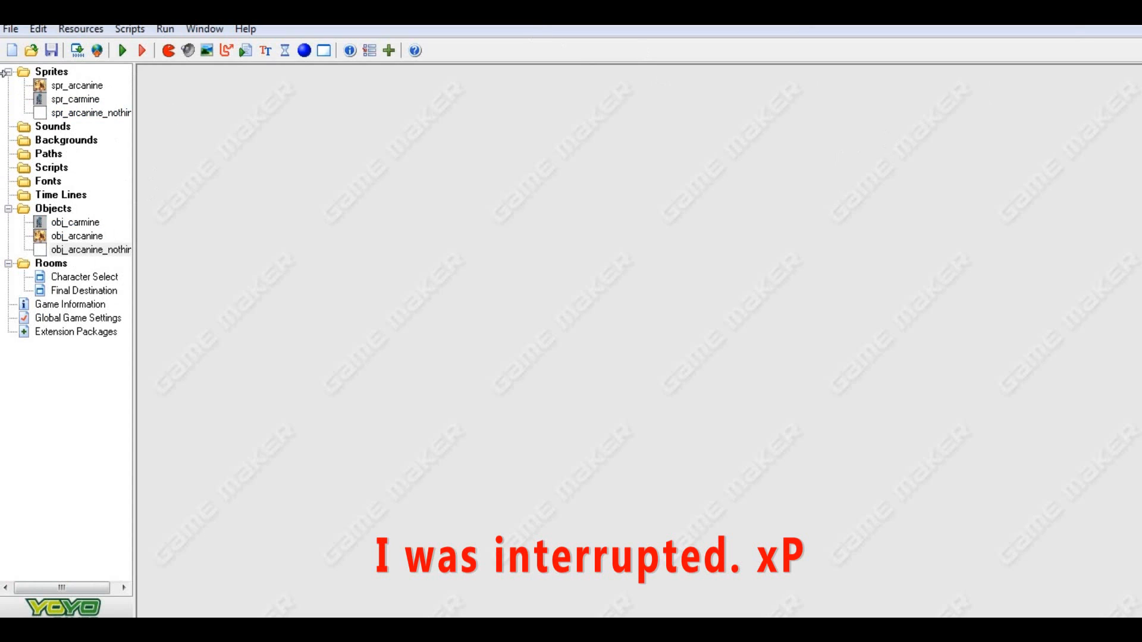
Examine the properties of the spr_arcanine and spr_carmine sprites
double_click(73, 86)
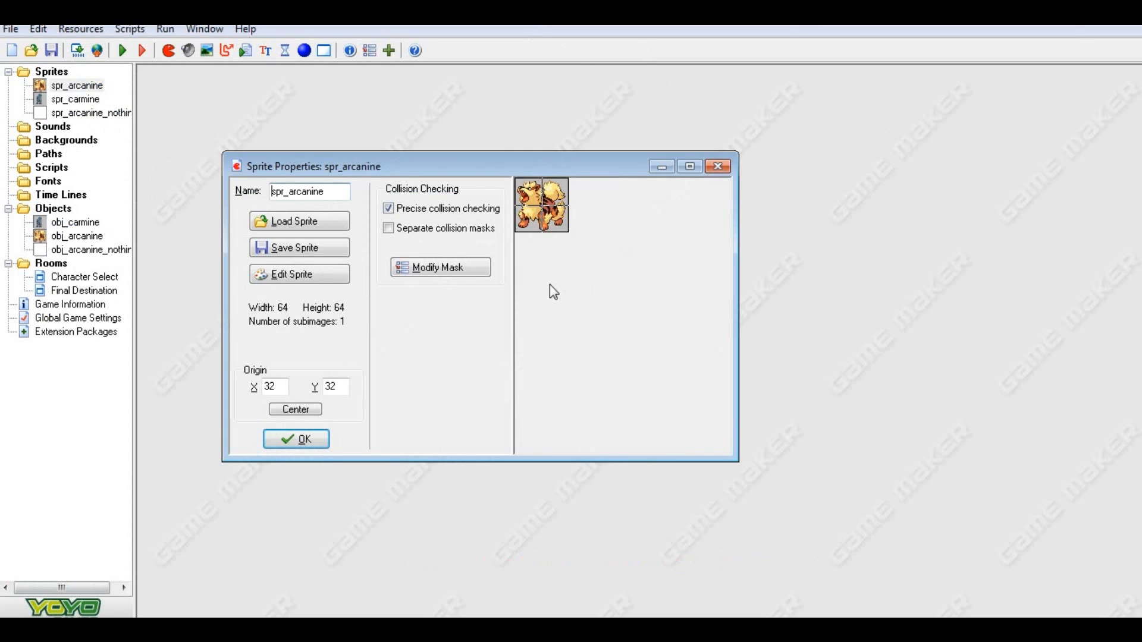
left_click(292, 439)
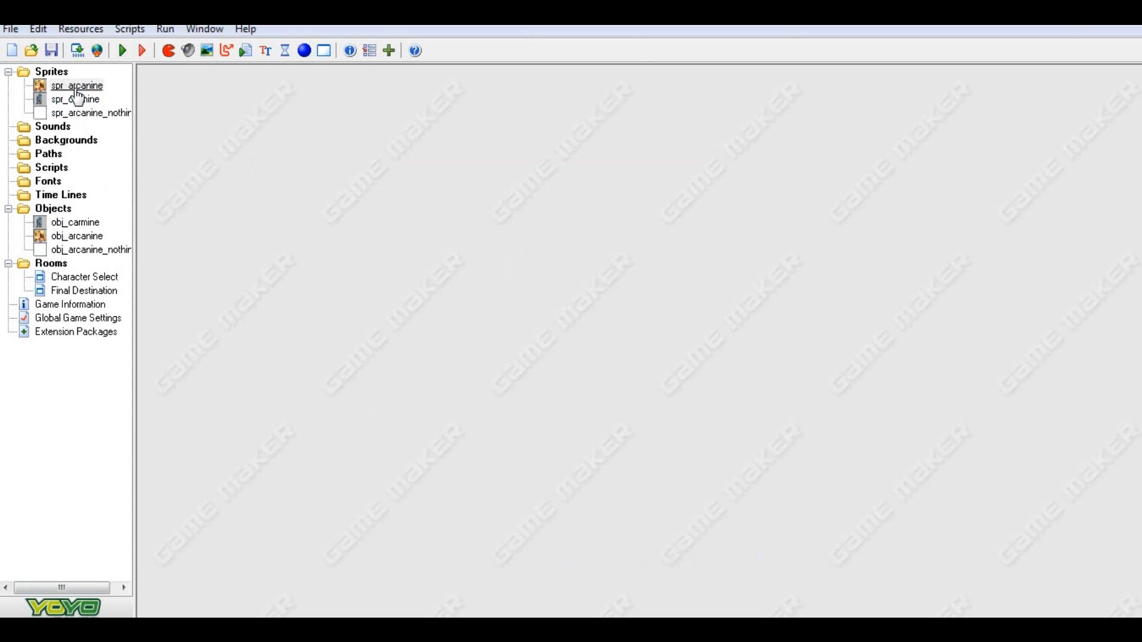
double_click(76, 98)
left_click(317, 461)
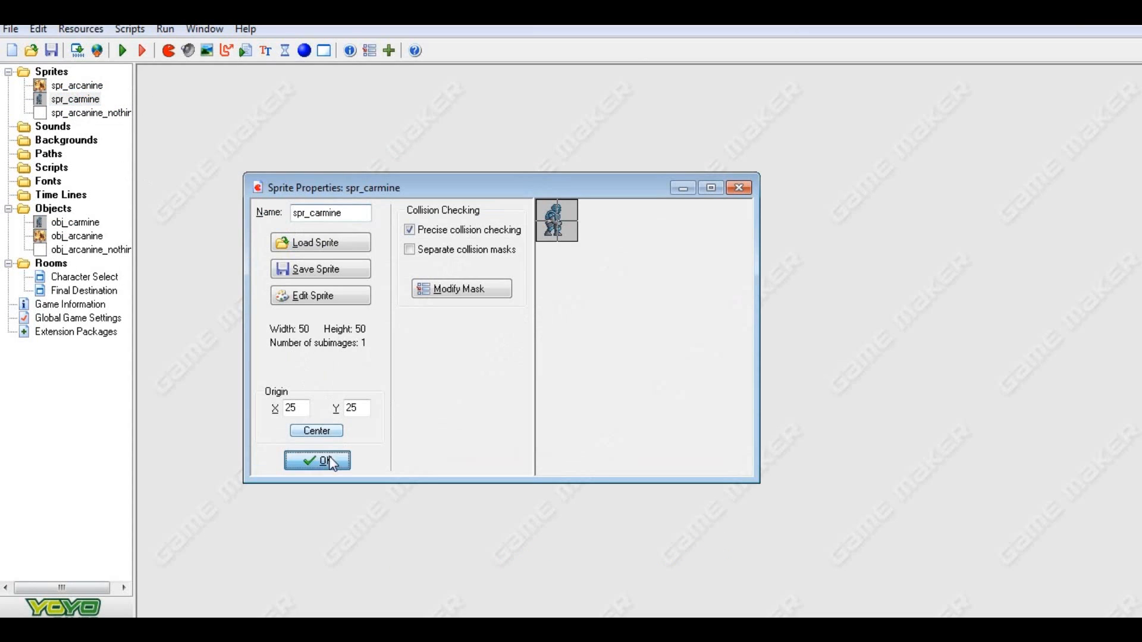
Rename the sprite spr_arcanine_nothing as spr_arcanine_select and close its properties
double_click(93, 116)
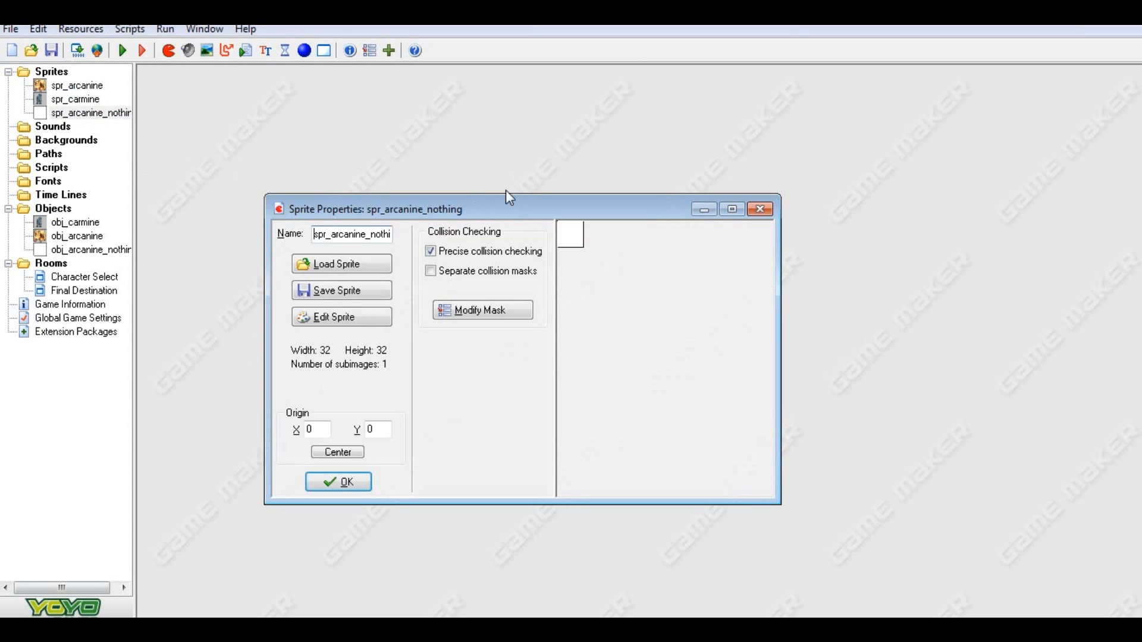
left_click_drag(354, 235, 394, 236)
left_click(391, 235)
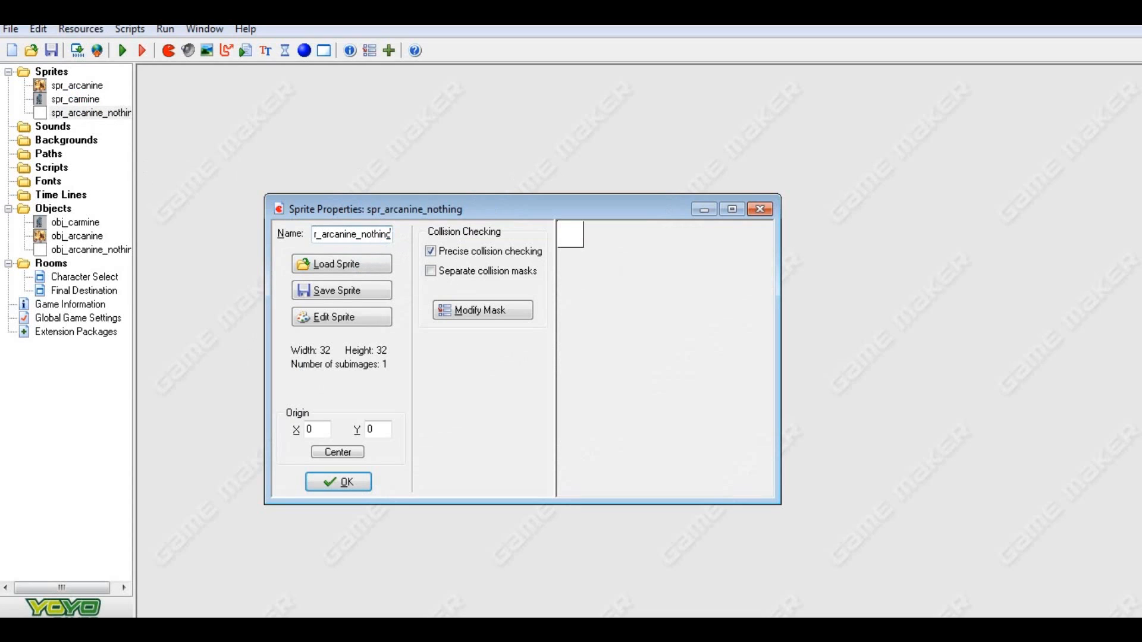
key("shift+Left")
key("shift+Left")
key("shift+Left")
key("shift+Left")
key("shift+Left")
key("shift+Left")
key("shift+Left")
type("sele")
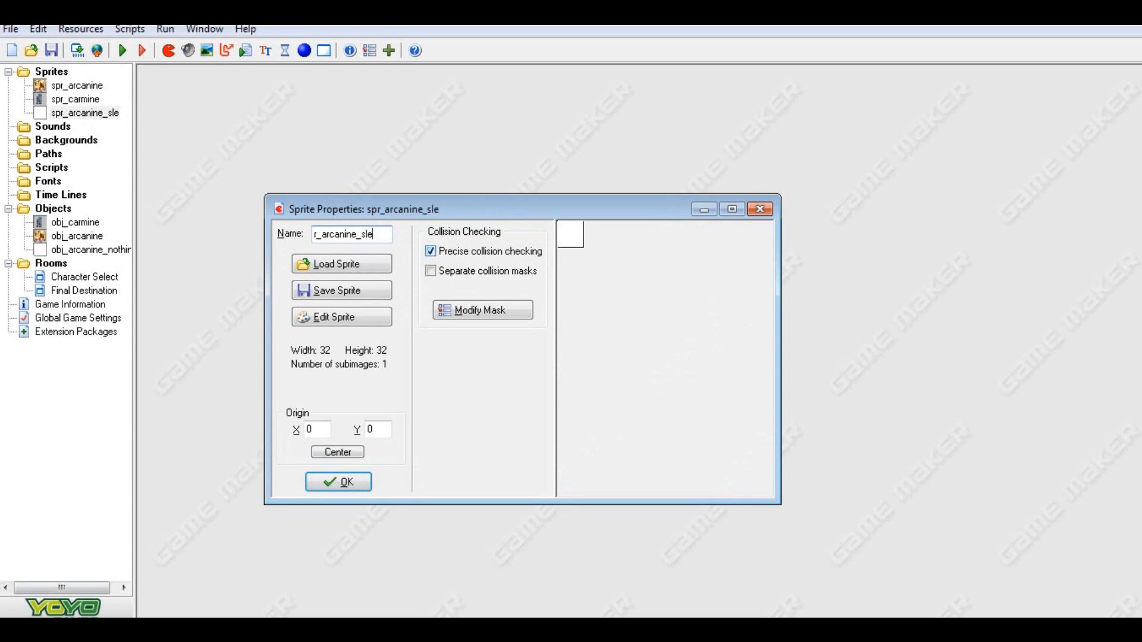
type("c")
key("BackSpace")
key("BackSpace")
key("BackSpace")
type("elect")
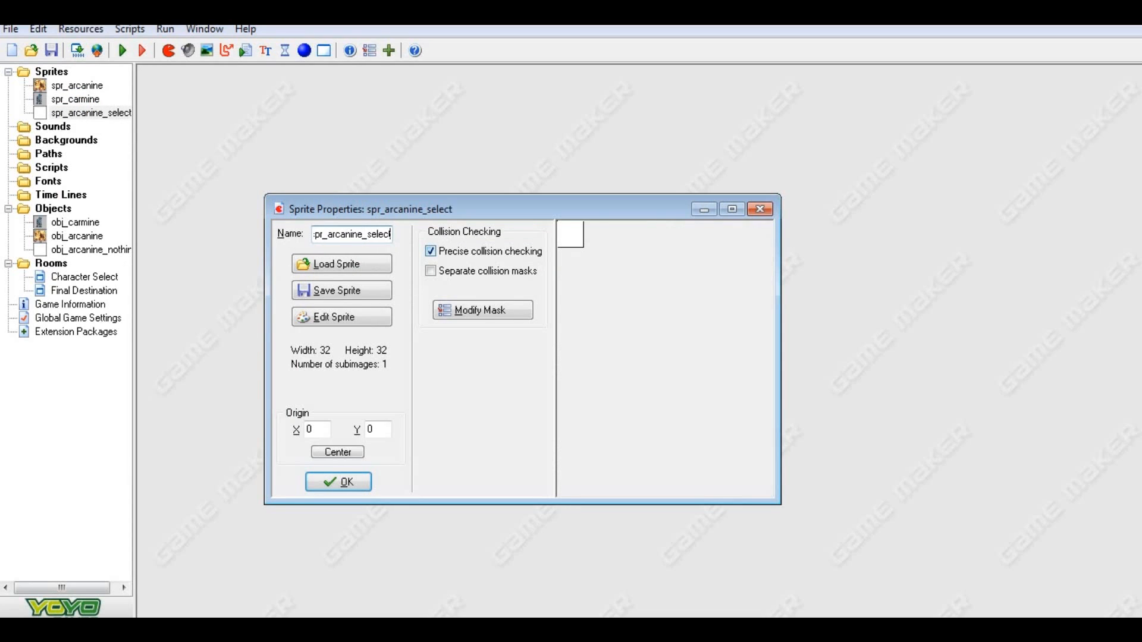
key("Return")
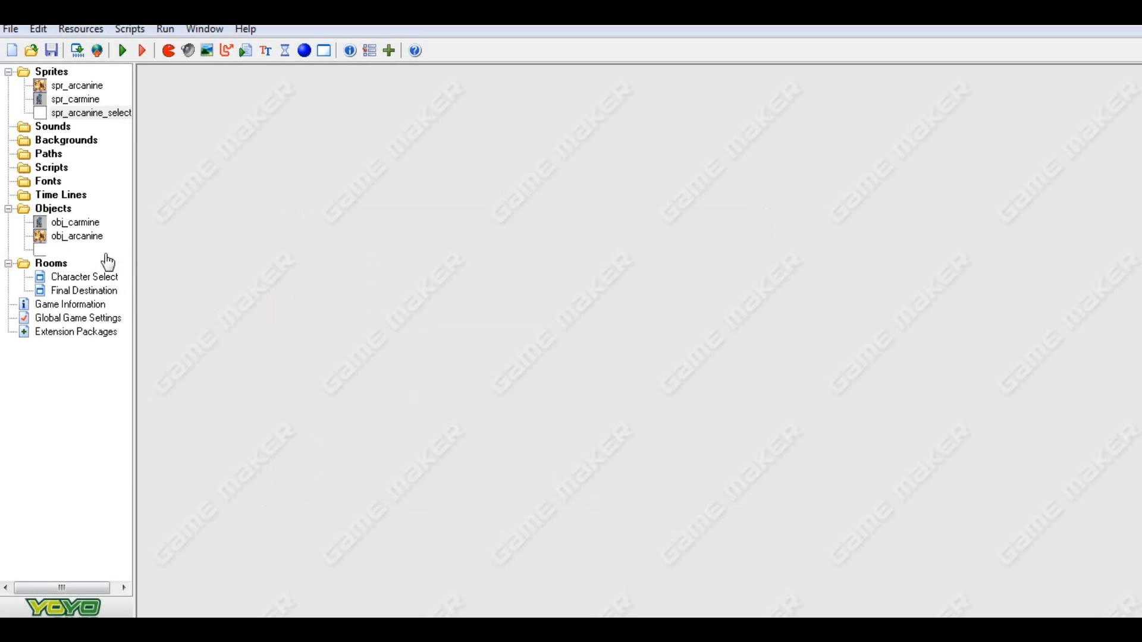
Rename the object obj_arcanine_nothing as obj_arcanine_select and close its properties
double_click(89, 249)
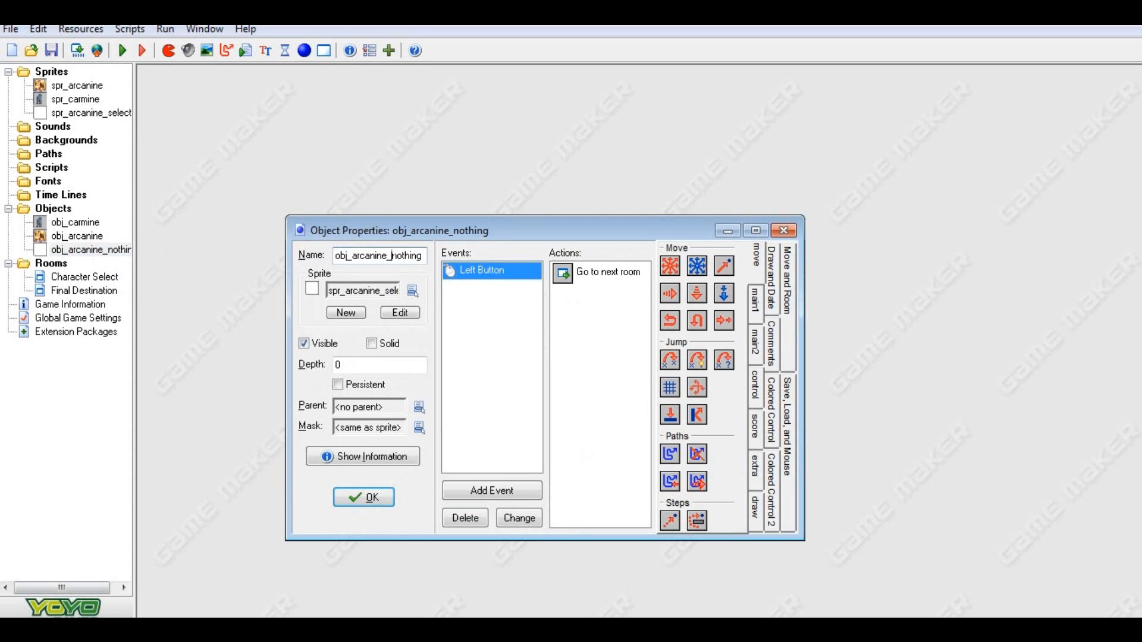
double_click(408, 256)
type("select")
key("Return")
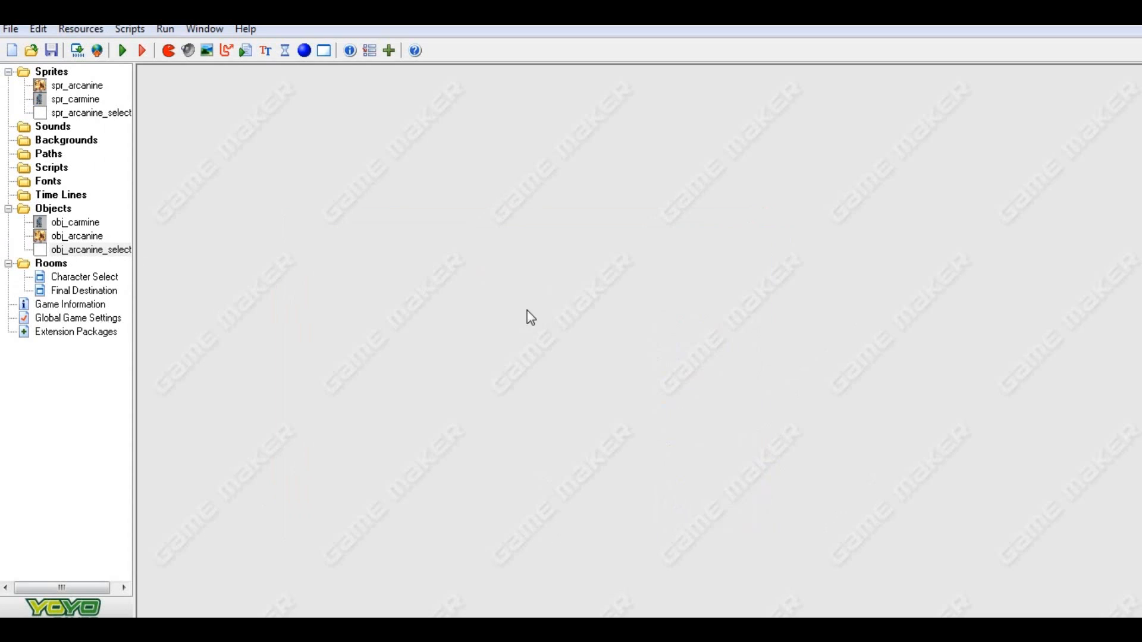
Check the Final Destination room, and open the Character Select room maximized with its grid hidden
double_click(90, 291)
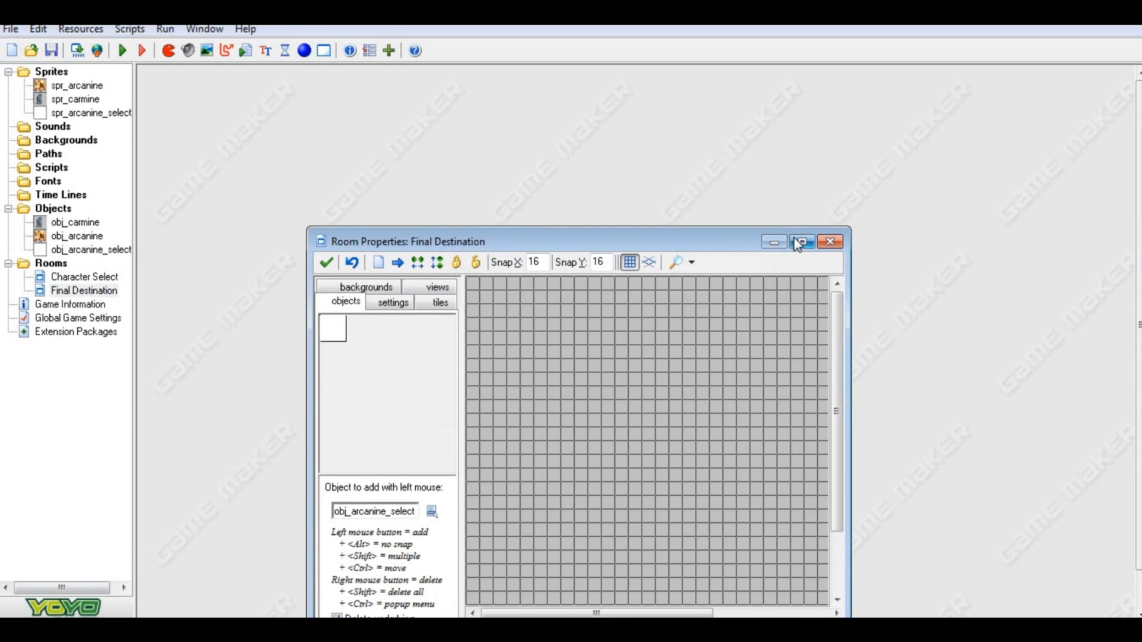
left_click(324, 265)
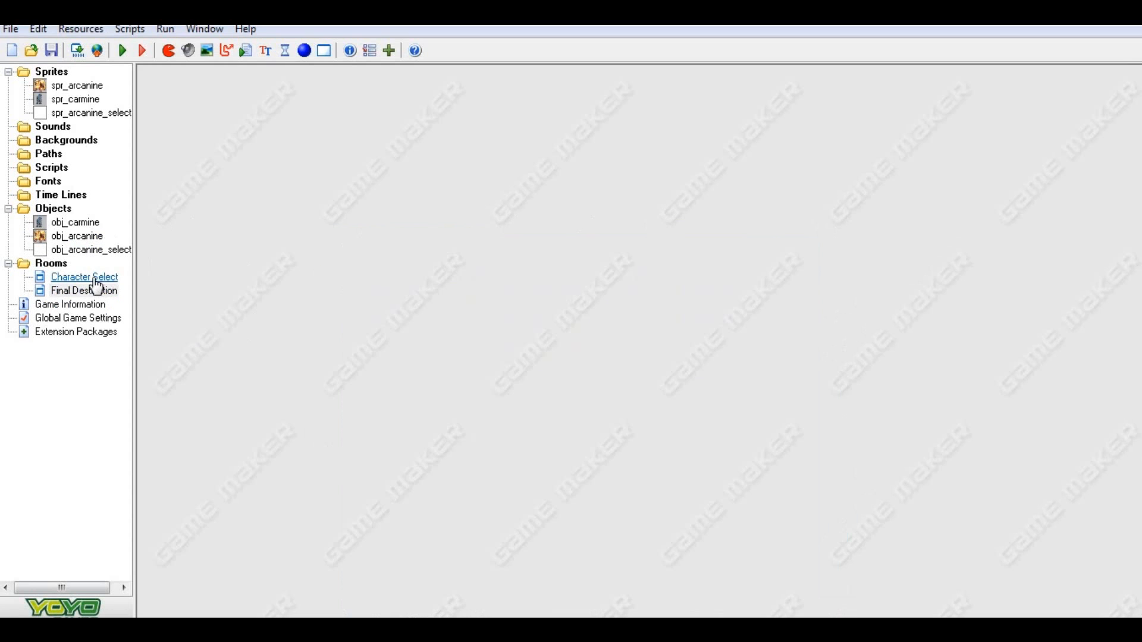
double_click(95, 279)
left_click(646, 80)
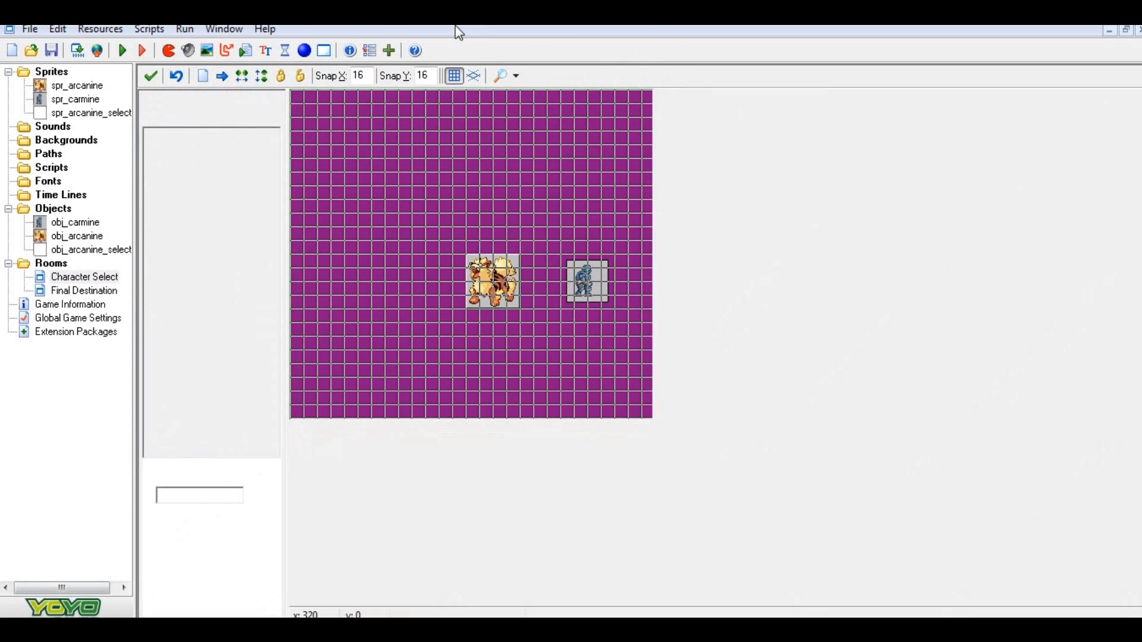
left_click(454, 75)
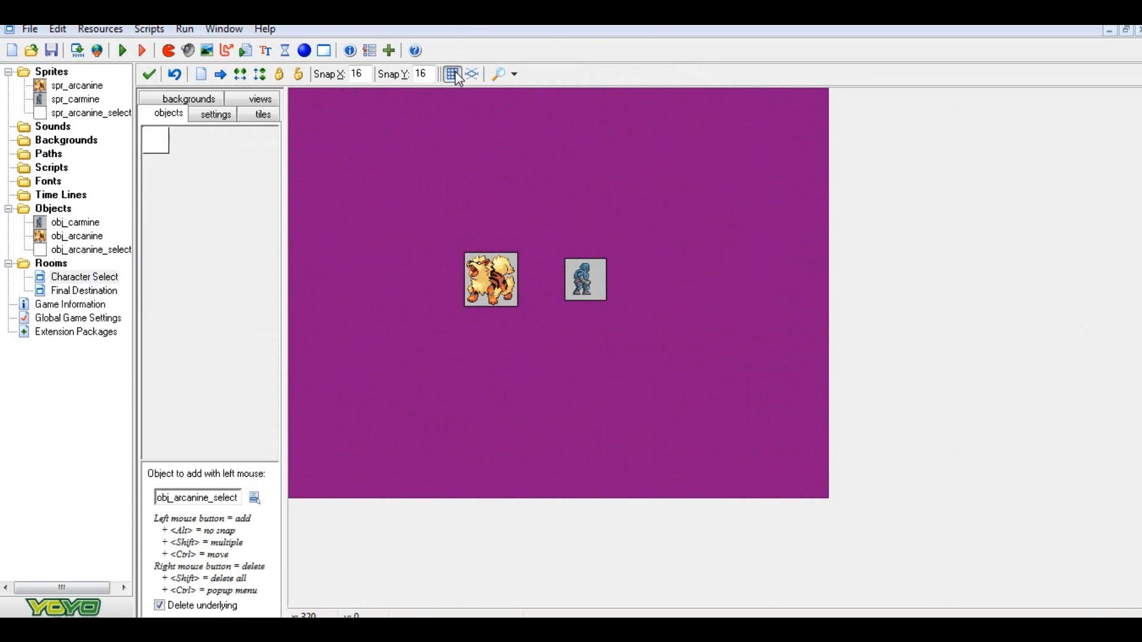
Try placing obj_arcanine_select on top of Arcanine in the Character Select room, and delete the placed instance
left_click(454, 289)
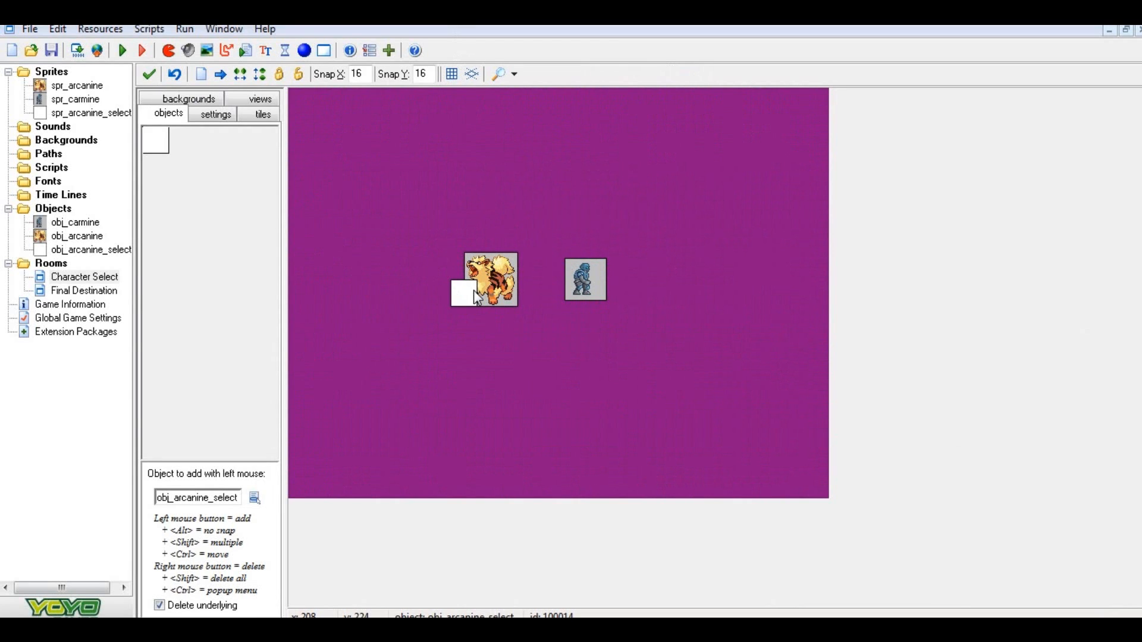
left_click_drag(475, 296, 489, 294)
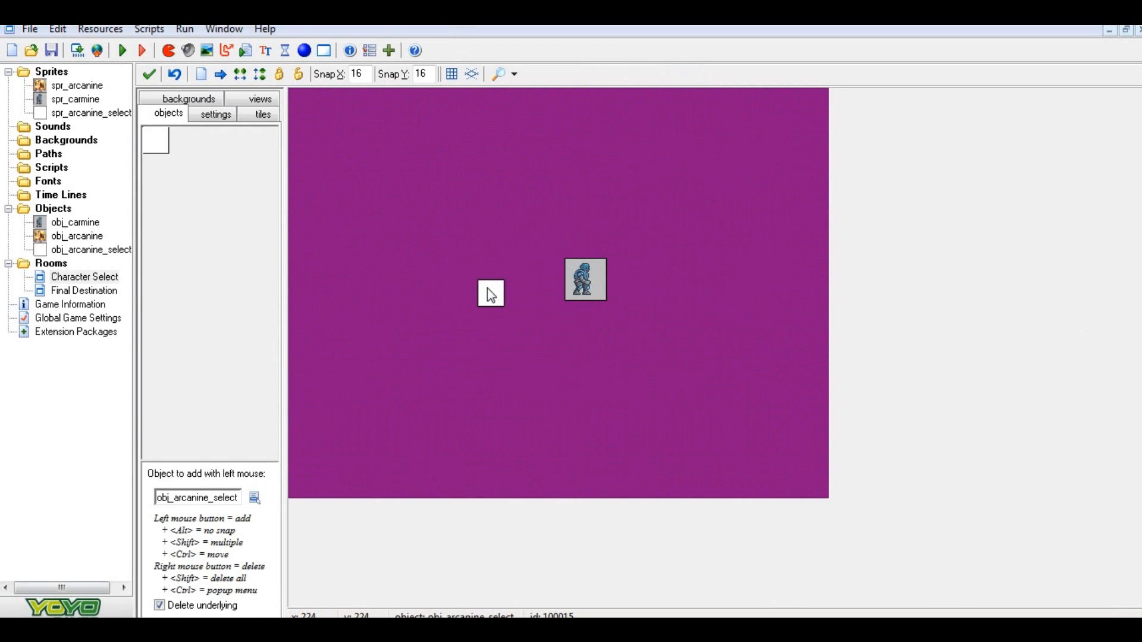
left_click(263, 114)
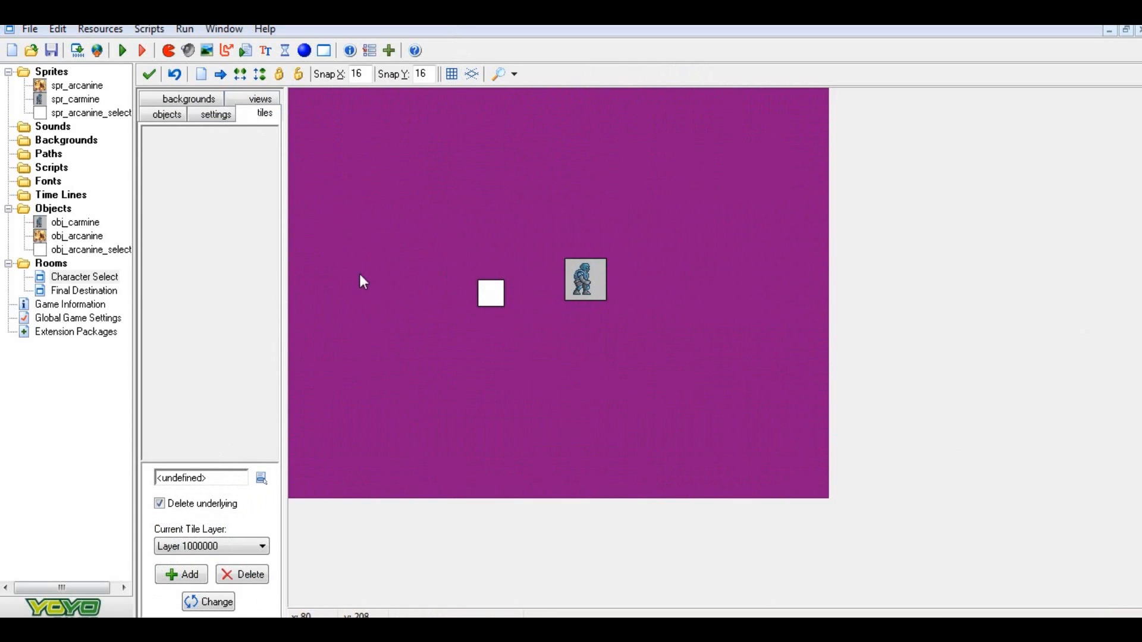
left_click(160, 504)
left_click(186, 507)
left_click(168, 115)
right_click(495, 288)
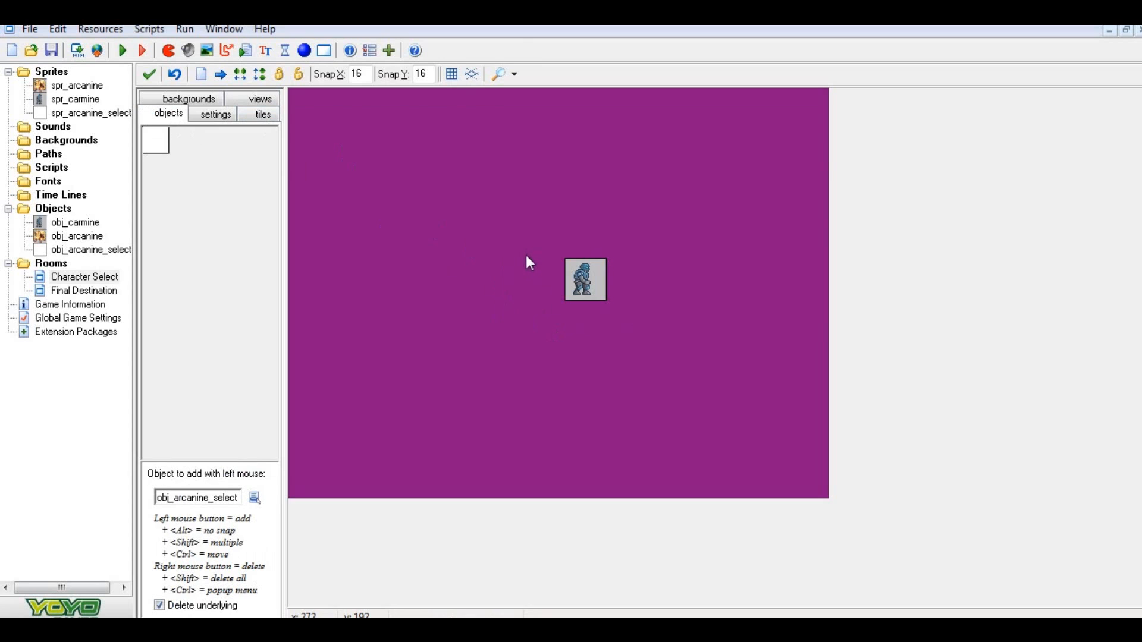
Choose obj_arcanine_select as the object to add and place one instance beside Carmine, where Arcanine stood
left_click(262, 114)
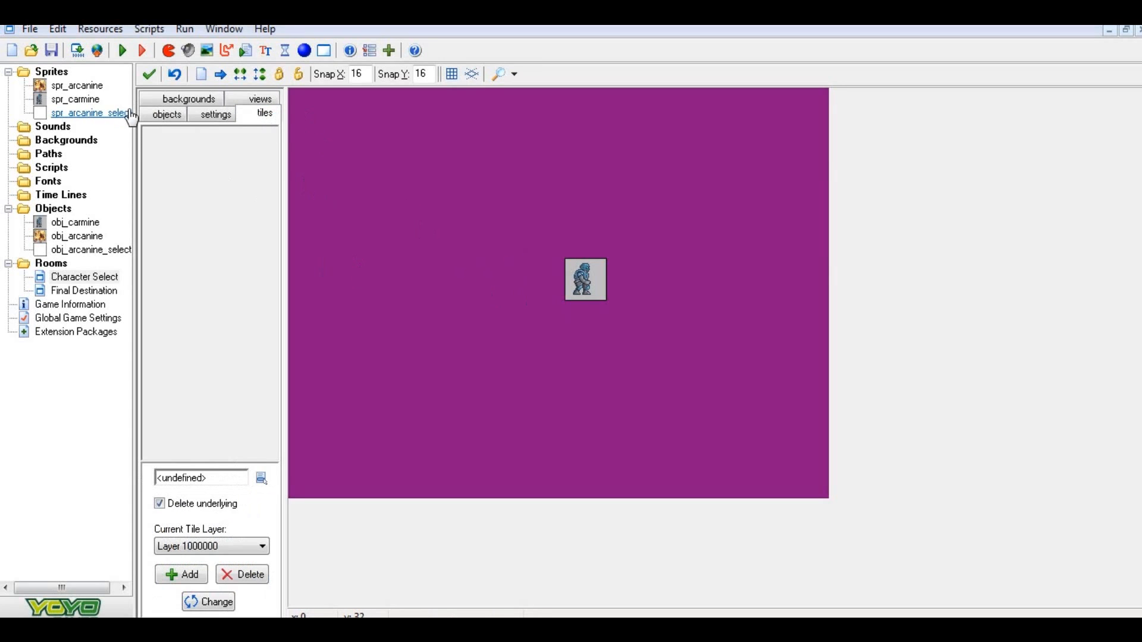
left_click(166, 116)
left_click(173, 210)
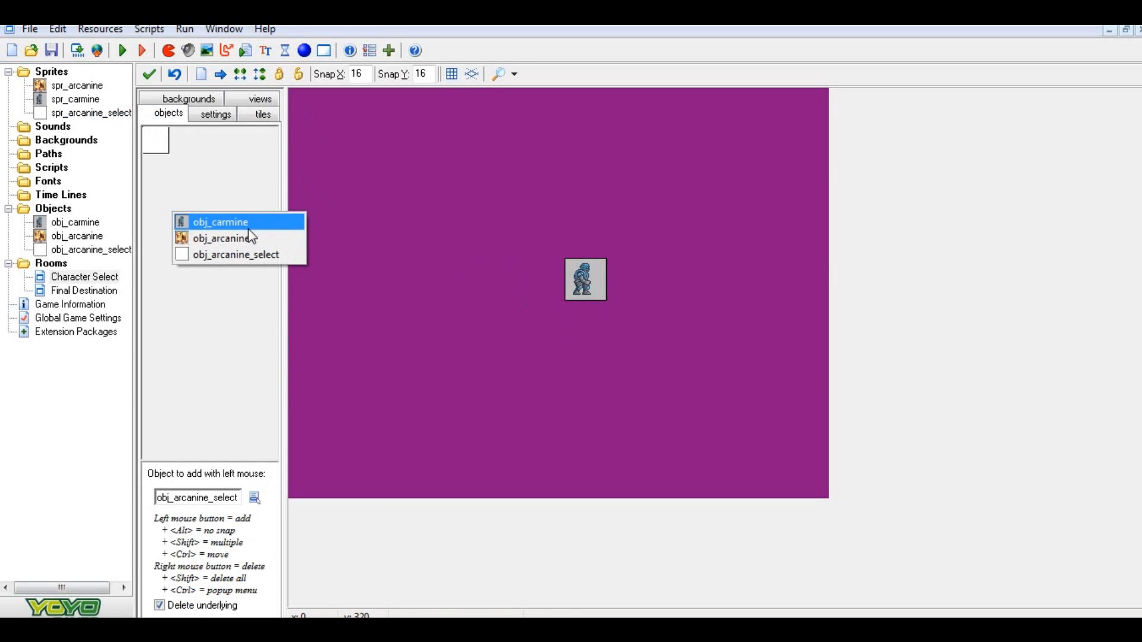
left_click(238, 254)
left_click(376, 255)
left_click_drag(376, 254, 518, 289)
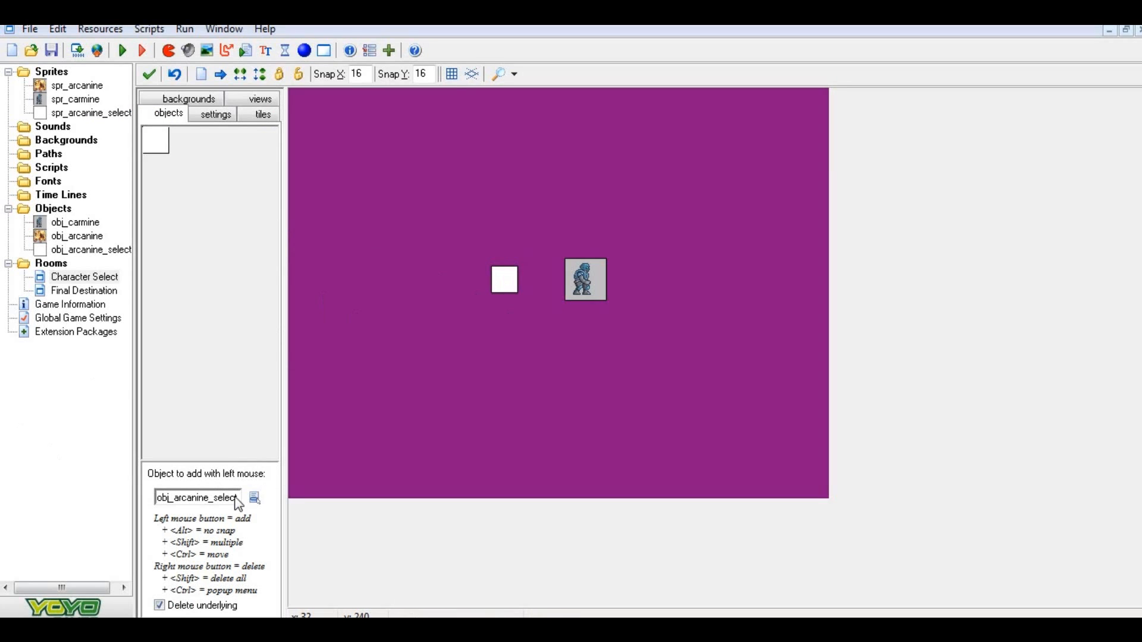
Choose obj_arcanine as the object to add and place it over the white obj_arcanine_select square
left_click(253, 113)
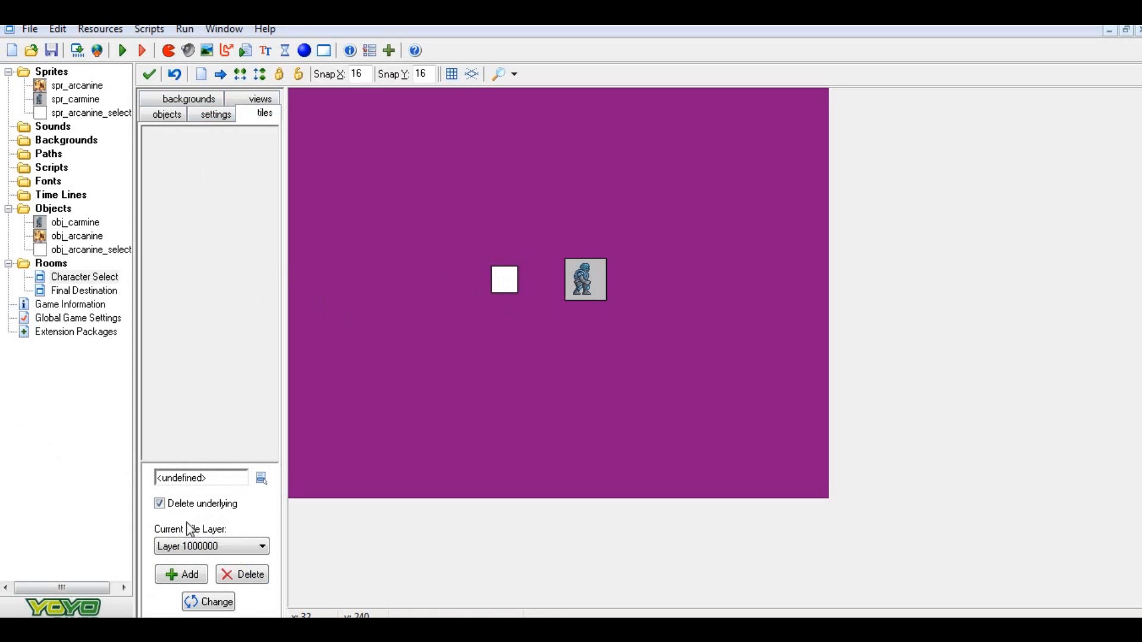
left_click(246, 545)
left_click(243, 549)
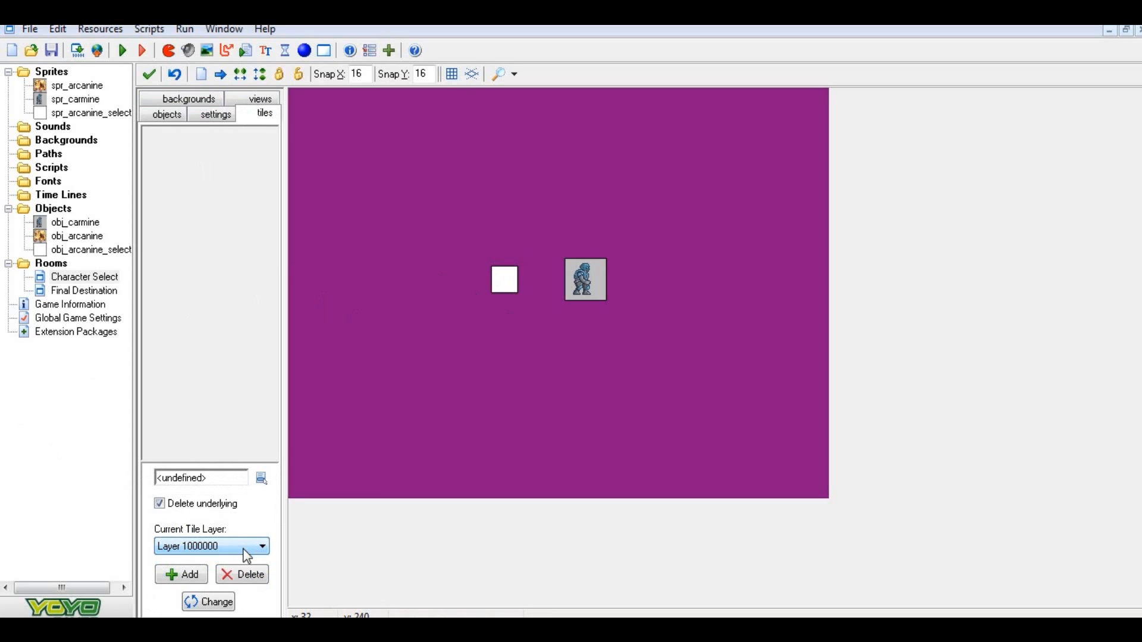
left_click(168, 114)
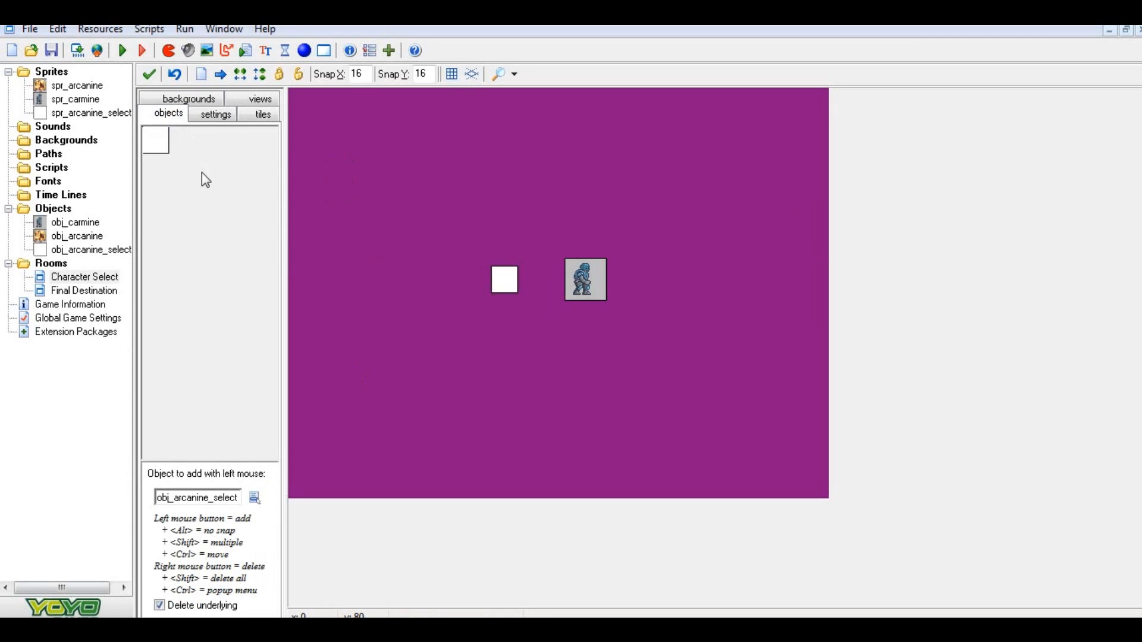
left_click(202, 173)
left_click(242, 200)
left_click(251, 112)
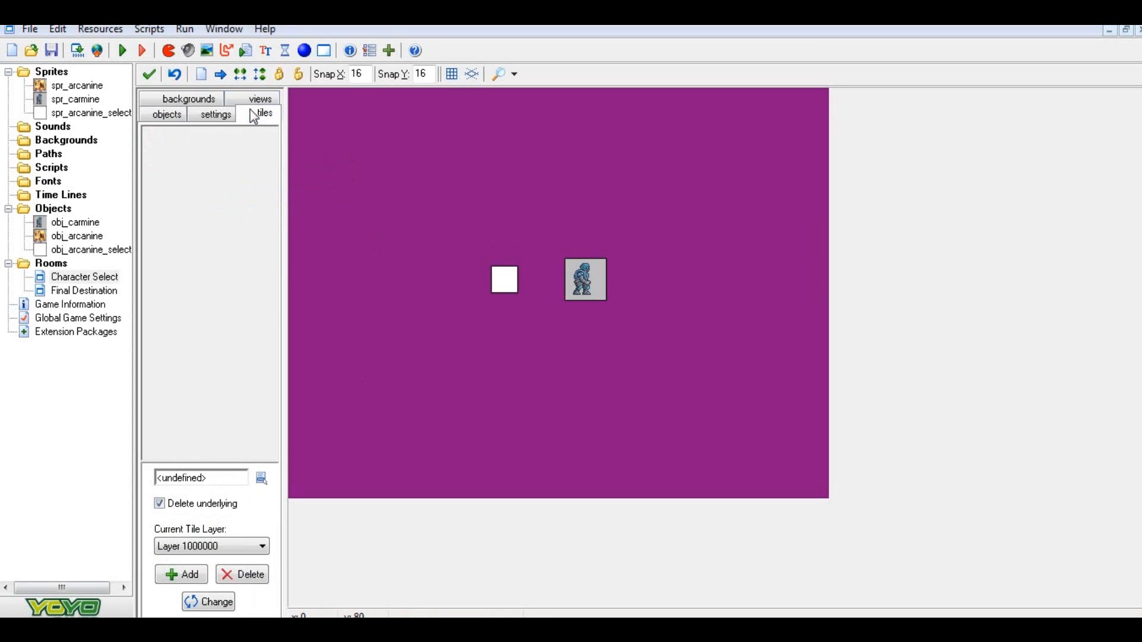
left_click(225, 509)
left_click(168, 114)
left_click(552, 332)
left_click_drag(552, 332, 510, 289, "ctrl")
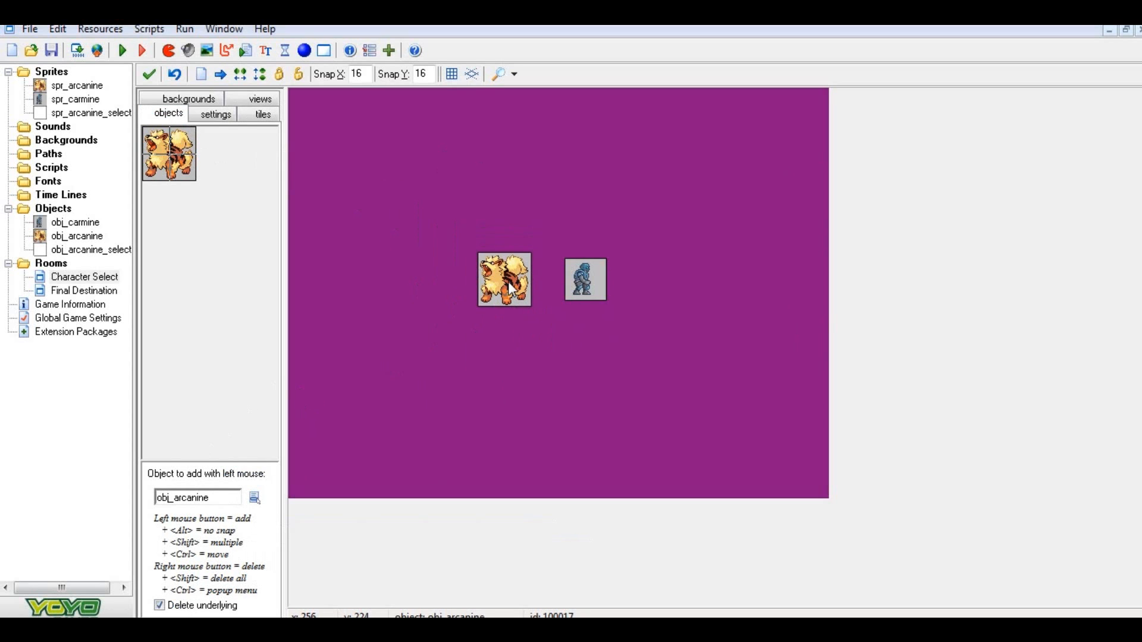
Accept the Character Select room changes, test-run the game, and close the game window
left_click(149, 76)
left_click(125, 52)
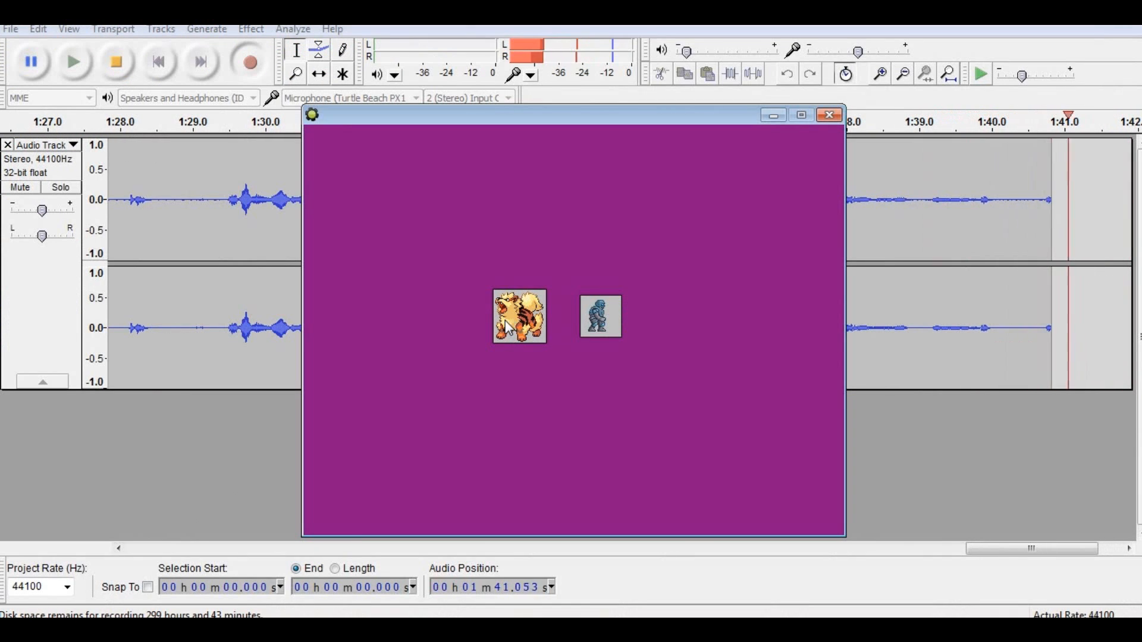
left_click(830, 115)
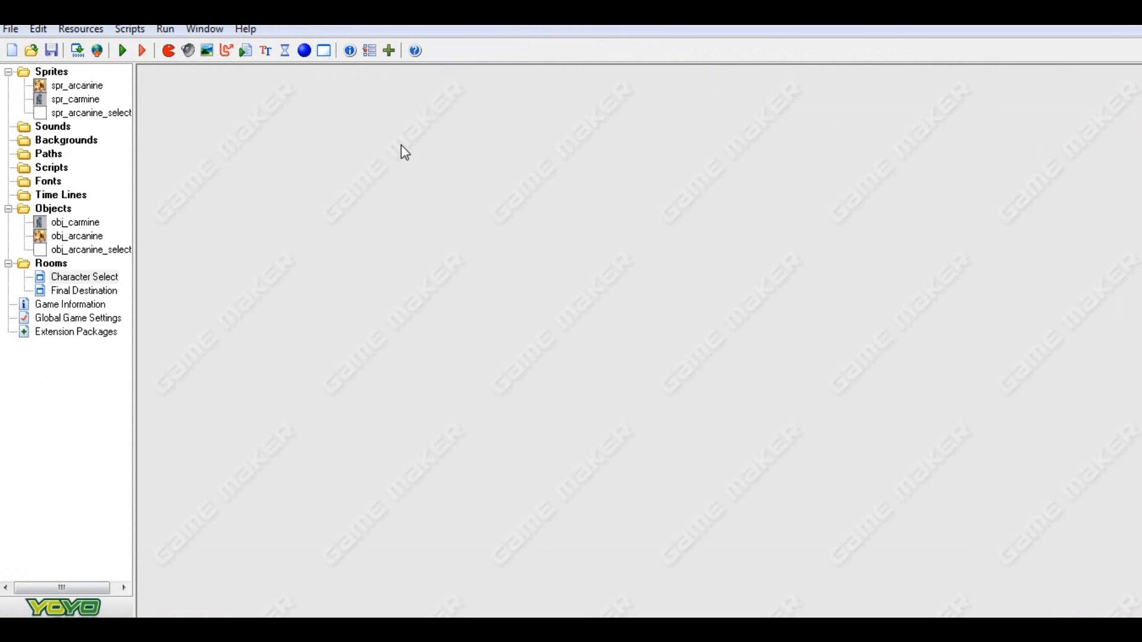
Reopen the Character Select room maximized with its grid hidden and delete the Arcanine instance
double_click(77, 278)
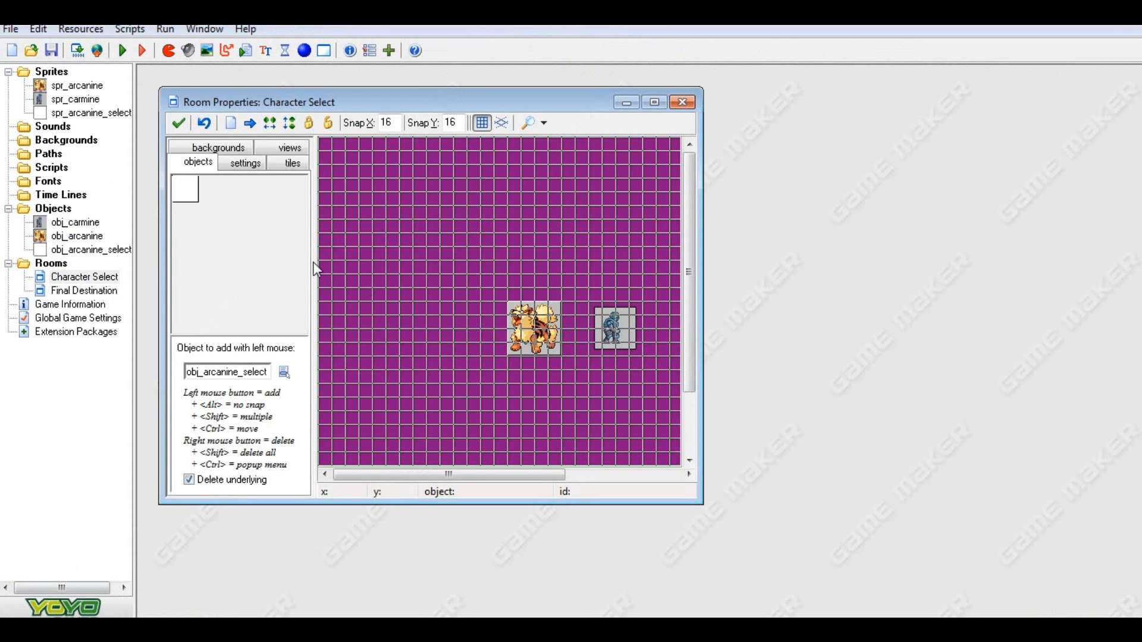
left_click(652, 102)
left_click(452, 73)
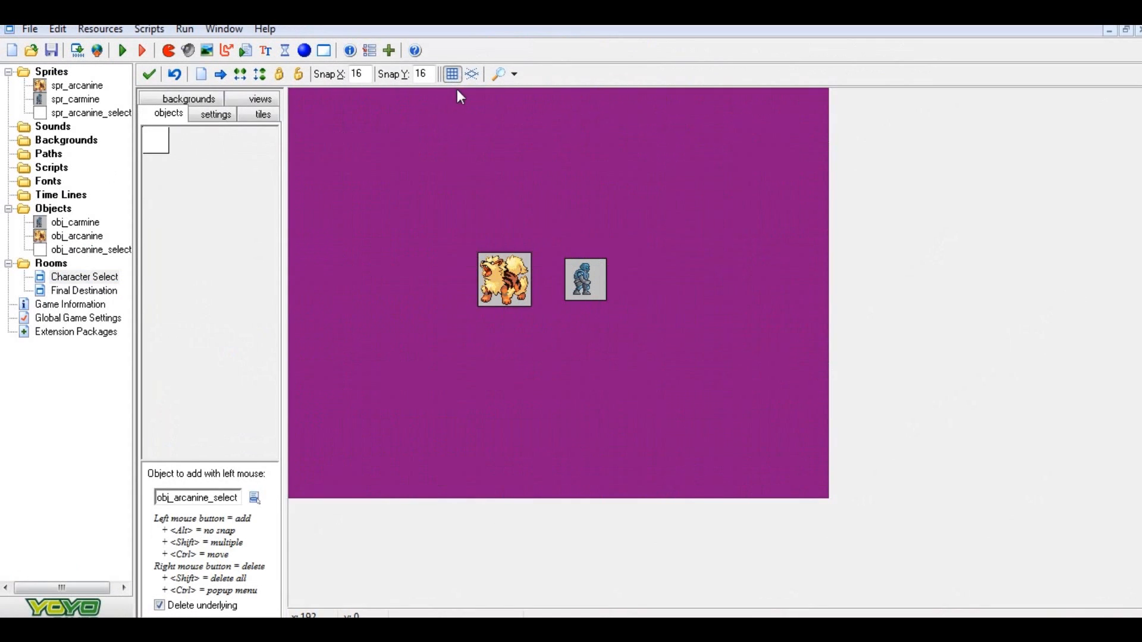
right_click(500, 275)
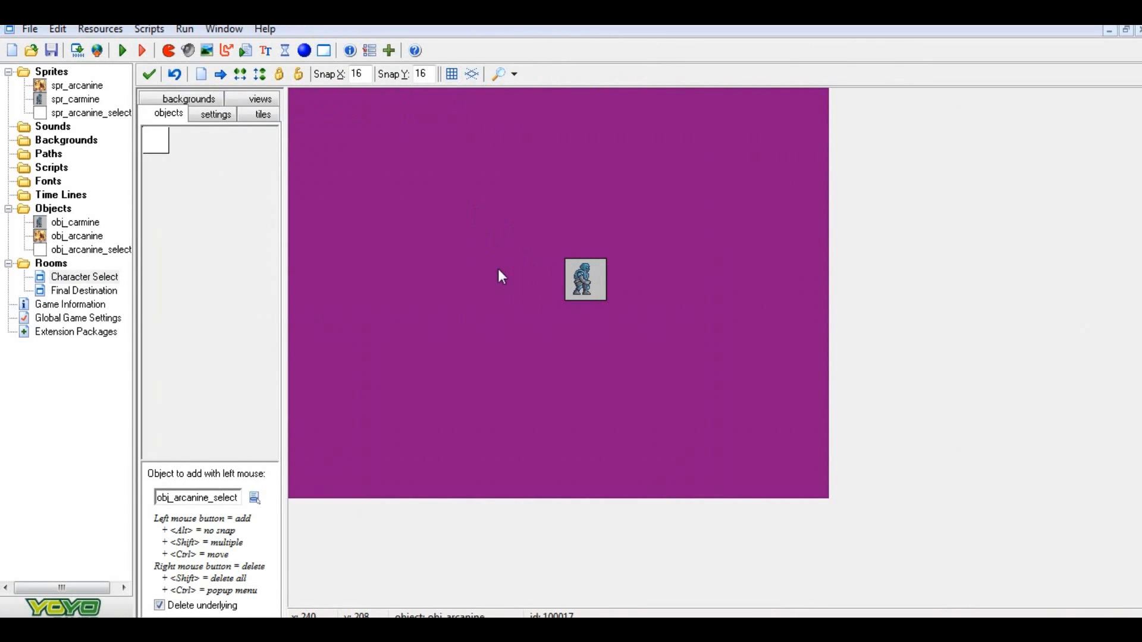
Check the tile layer depth and the general settings of the Character Select room
left_click(263, 114)
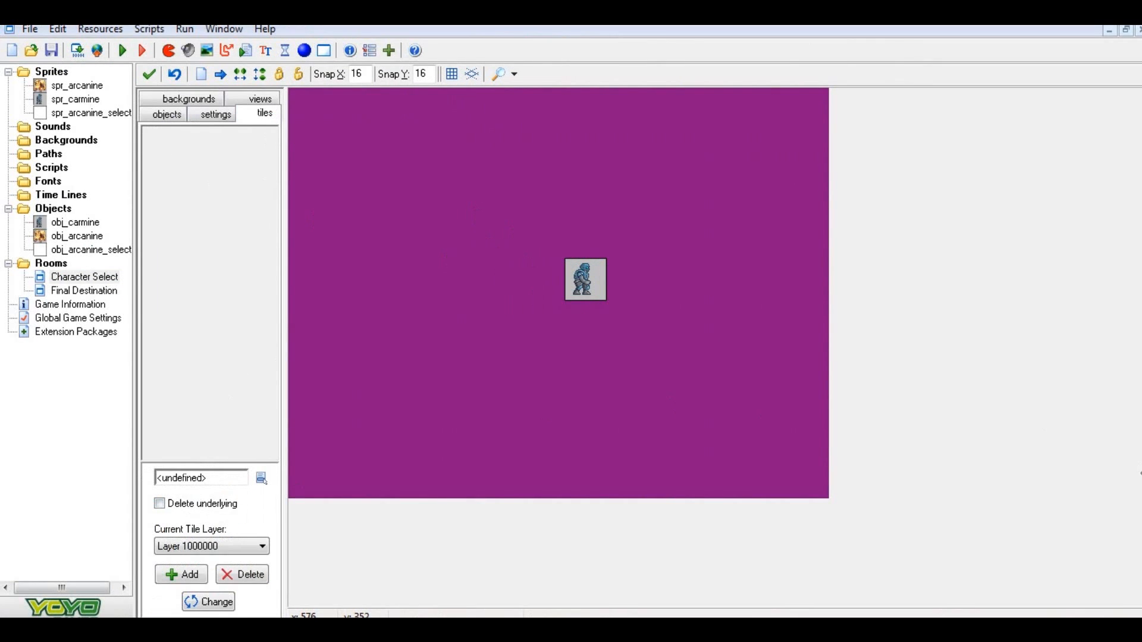
left_click(213, 602)
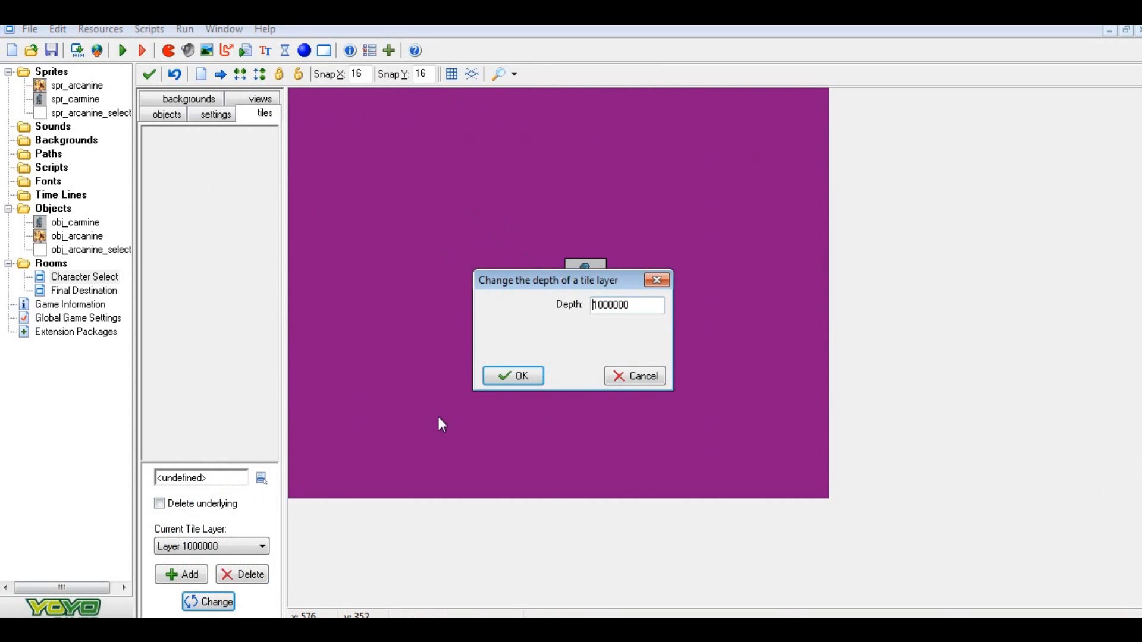
left_click(511, 376)
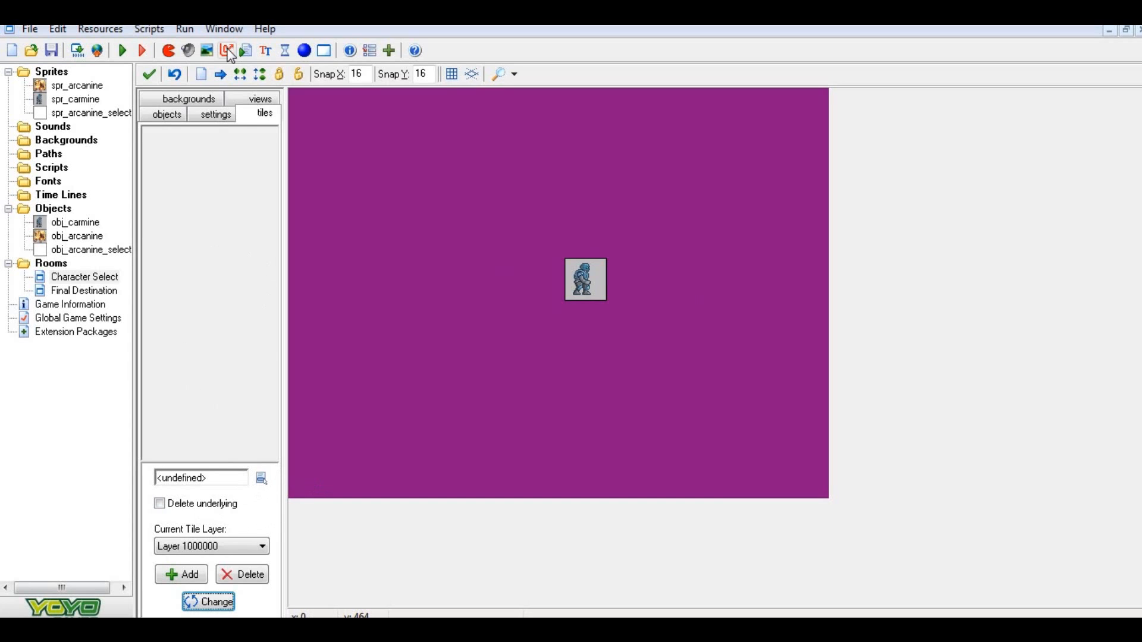
left_click(217, 114)
left_click(243, 119)
left_click(216, 114)
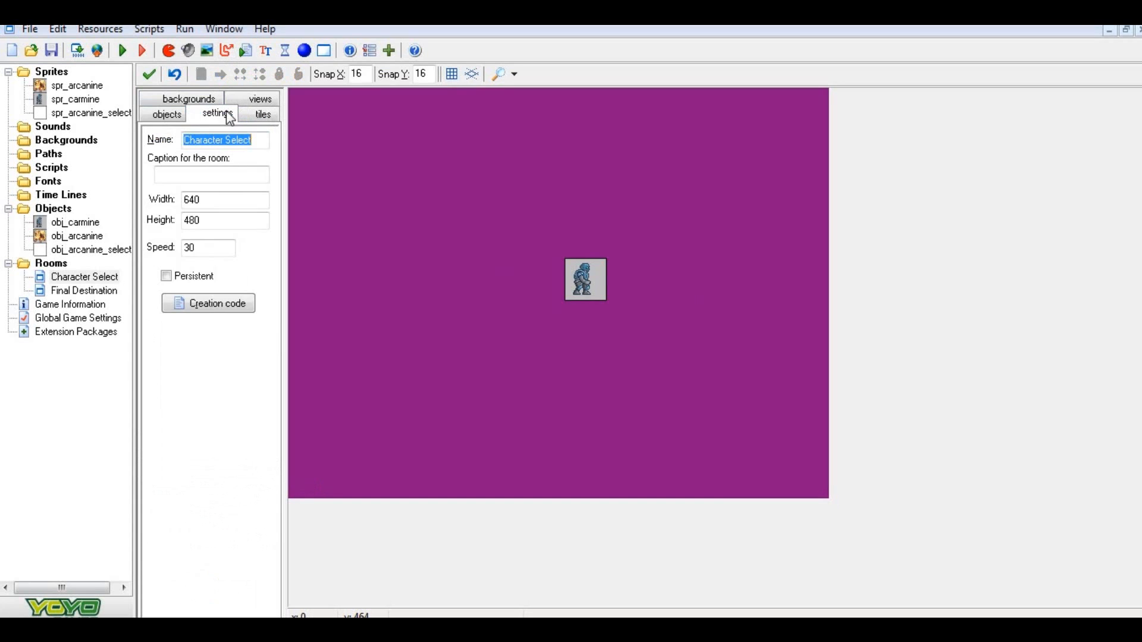
left_click(172, 114)
Place obj_arcanine_select beside Carmine, and place obj_arcanine over it with Delete underlying turned off
left_click(488, 288)
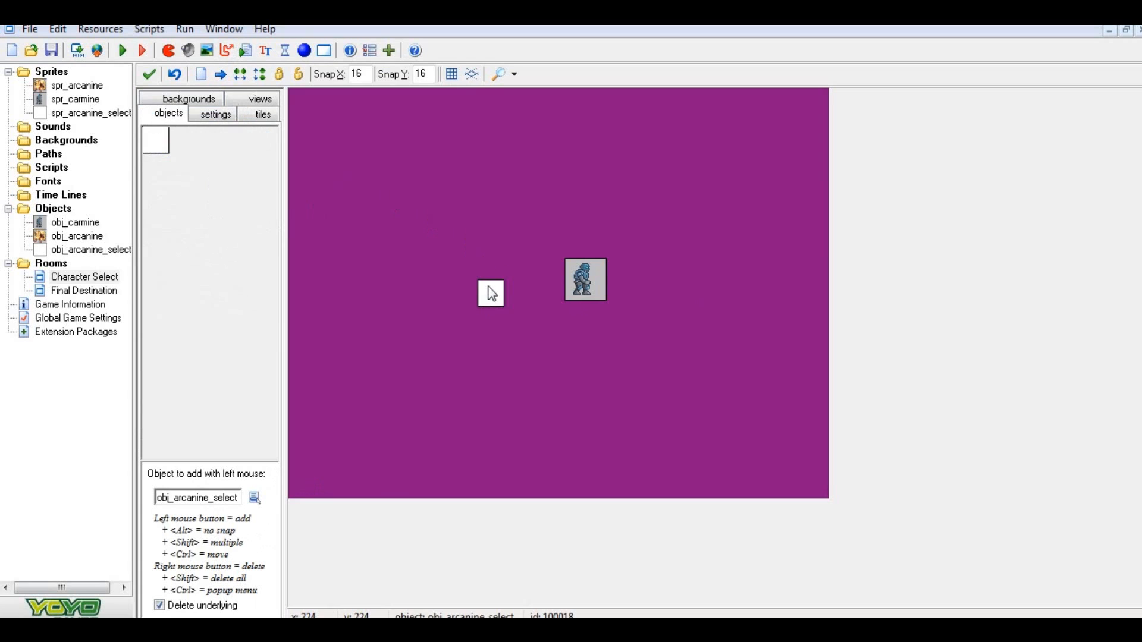
left_click(488, 278)
left_click(159, 605)
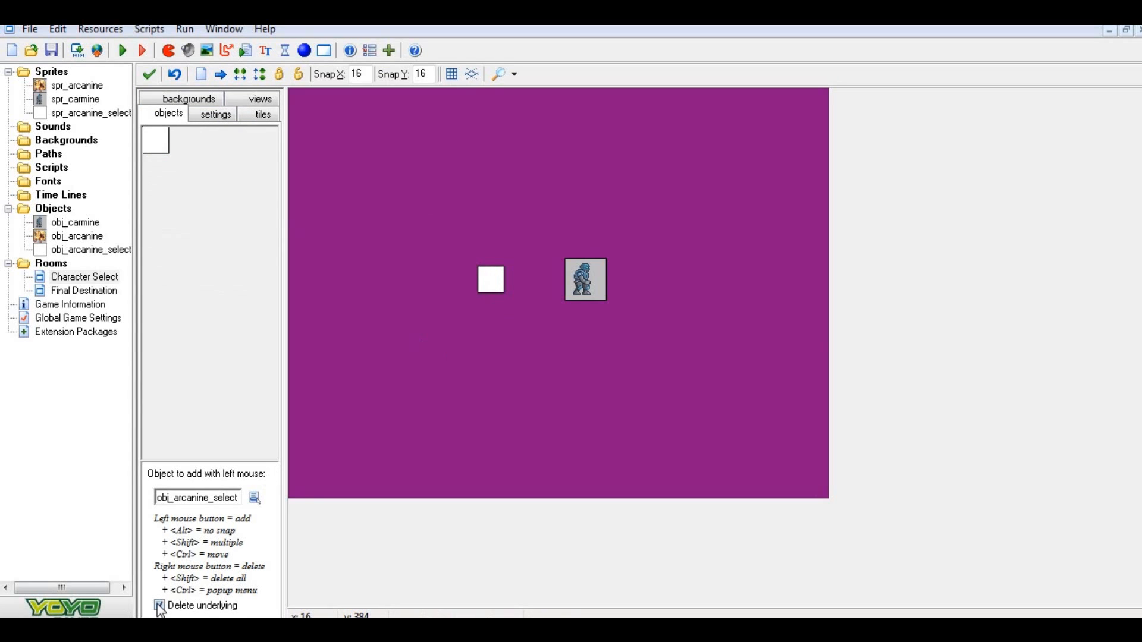
left_click(245, 249)
left_click(304, 275)
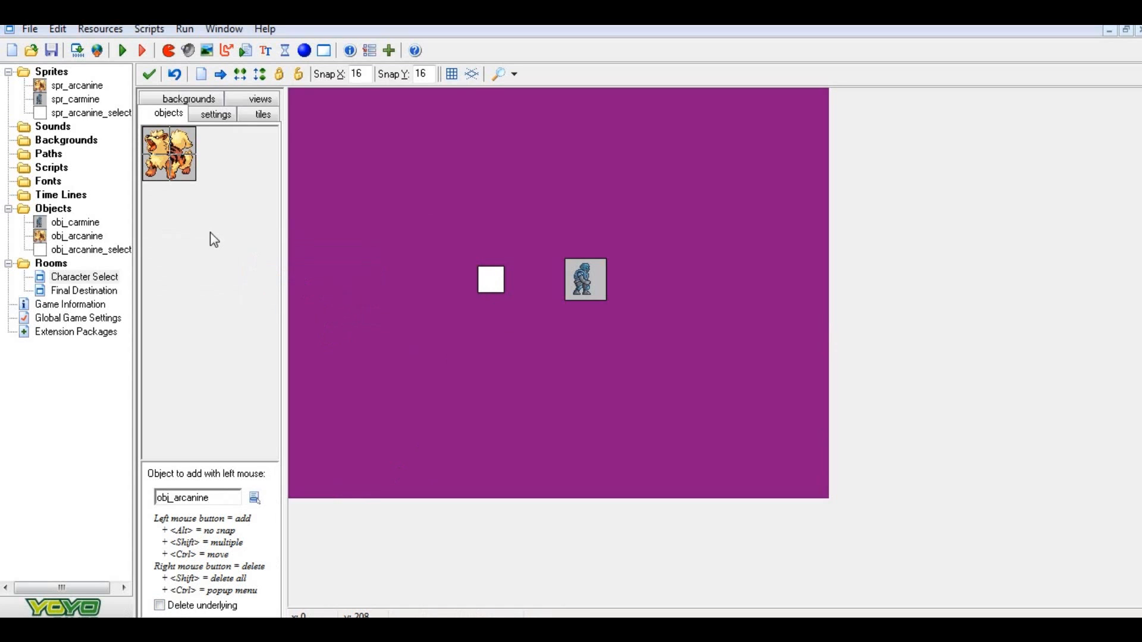
left_click_drag(451, 269, 513, 292)
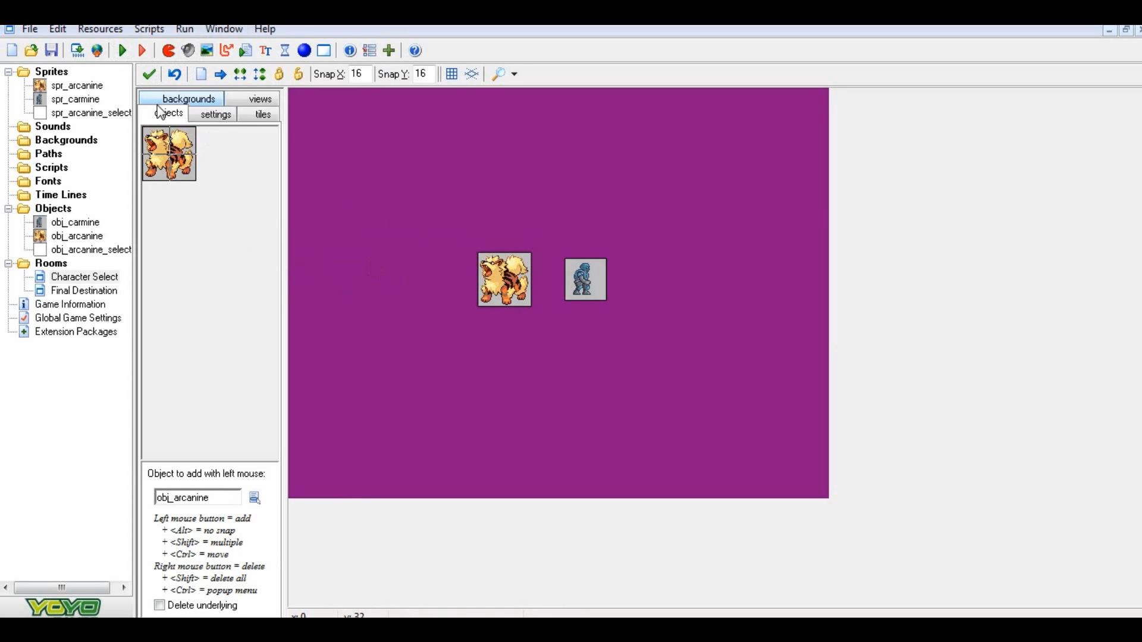
Run the game and accept the Character Select room changes, dismissing the save dialog without saving
left_click(125, 55)
left_click(149, 74)
left_click(52, 50)
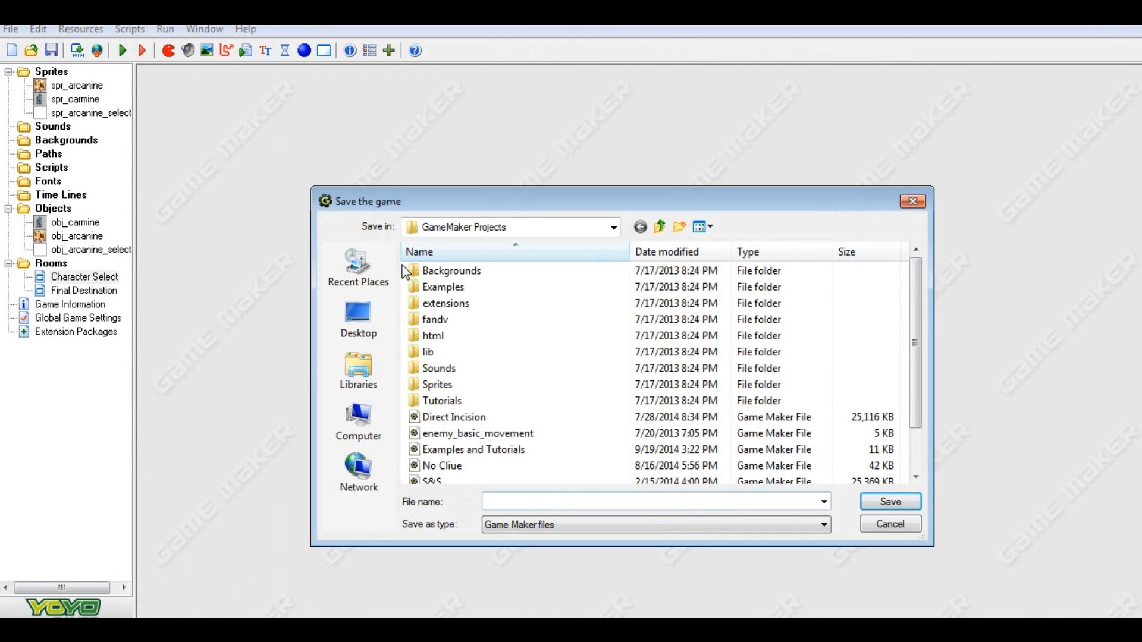
left_click(913, 202)
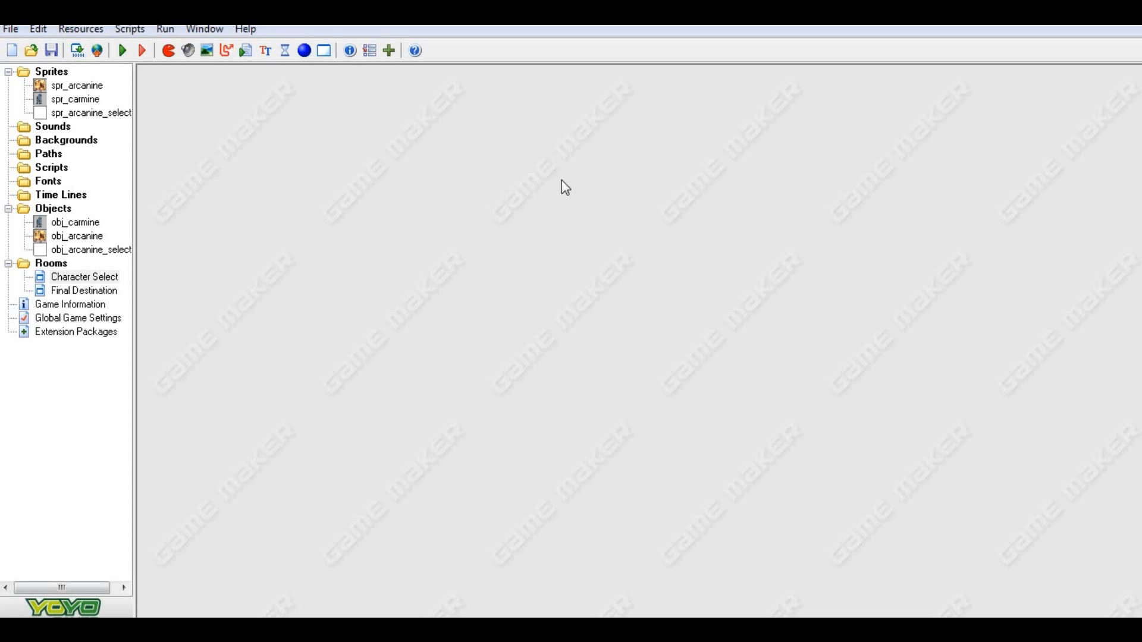
Check the obj_arcanine object and the Final Destination room, closing each one
double_click(81, 238)
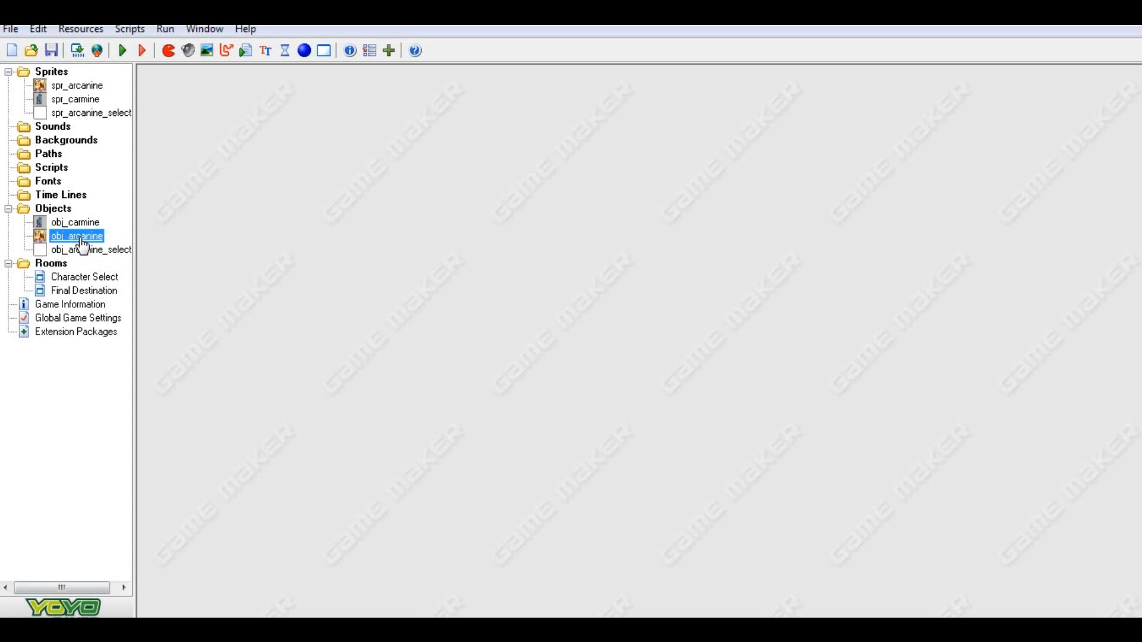
left_click(261, 392)
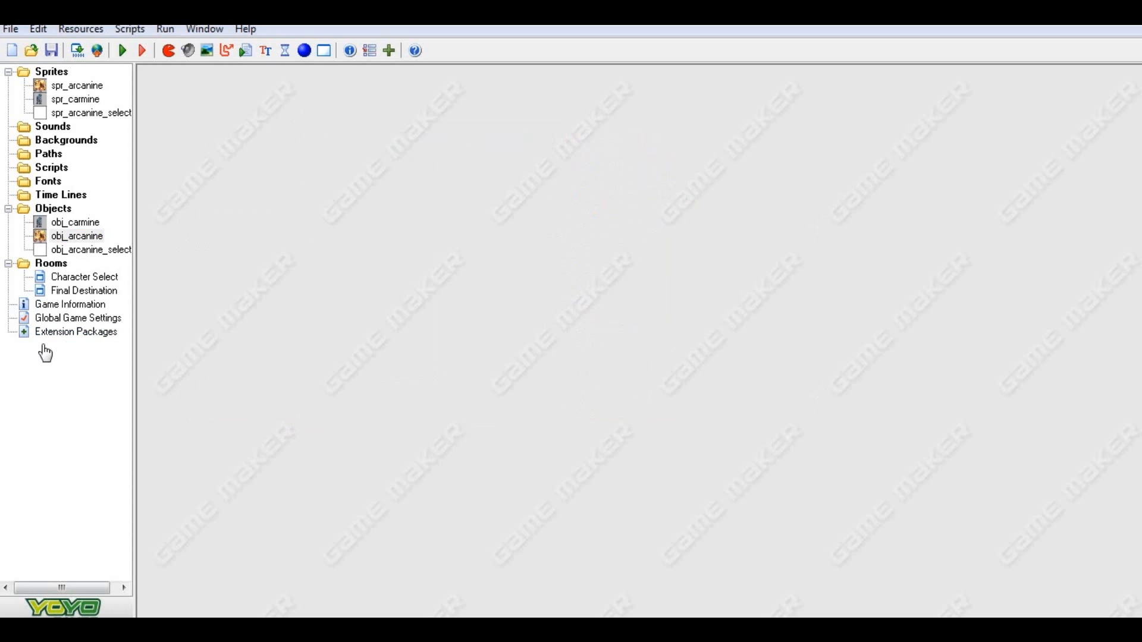
double_click(89, 292)
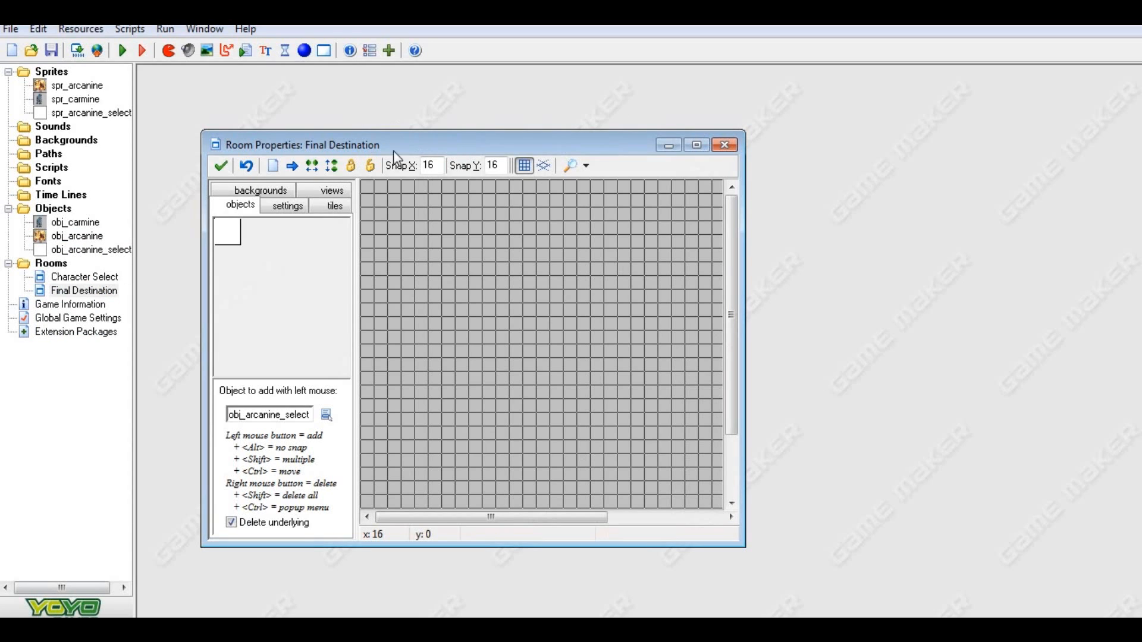
left_click(725, 146)
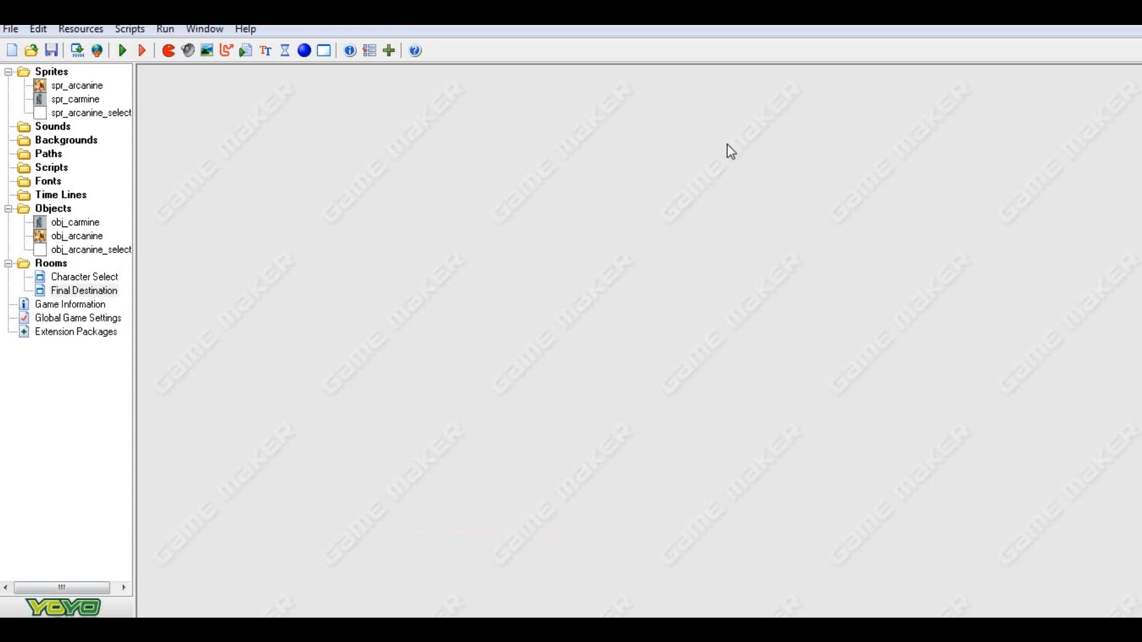
Reopen the Character Select room maximized without its grid, check its tile settings, and return to its objects
left_click(95, 279)
double_click(99, 283)
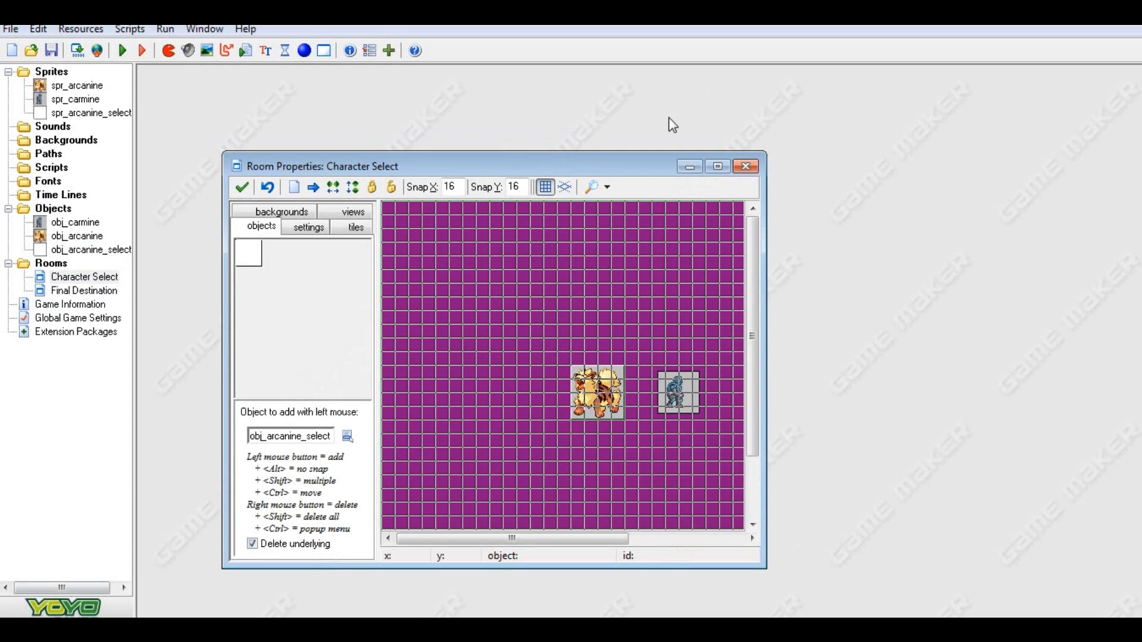
left_click(711, 147)
left_click(452, 74)
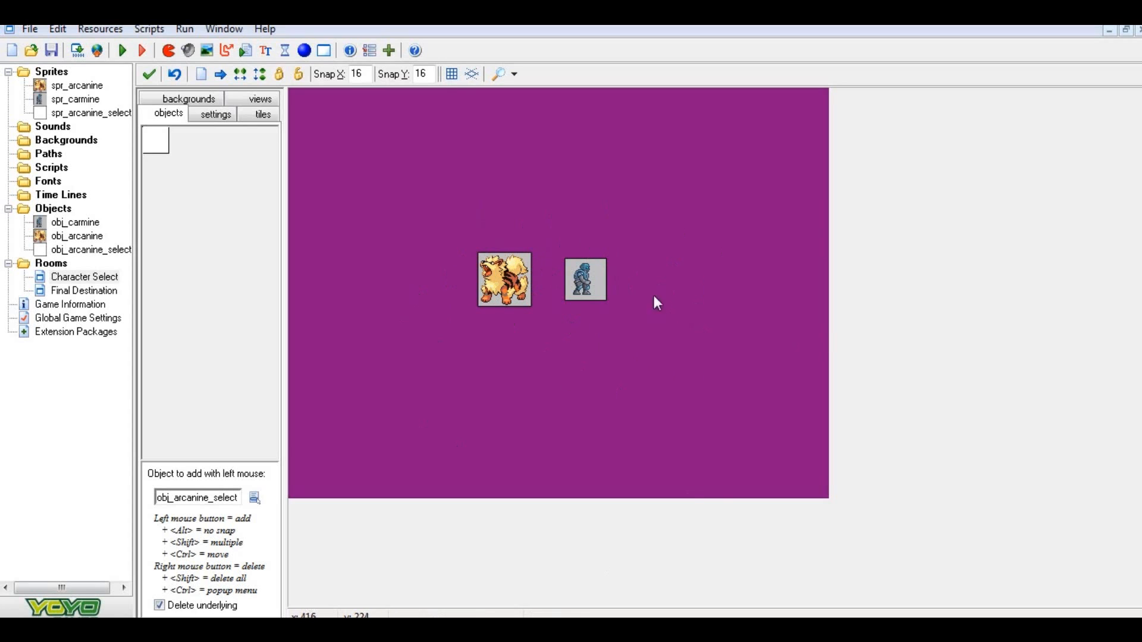
left_click(253, 112)
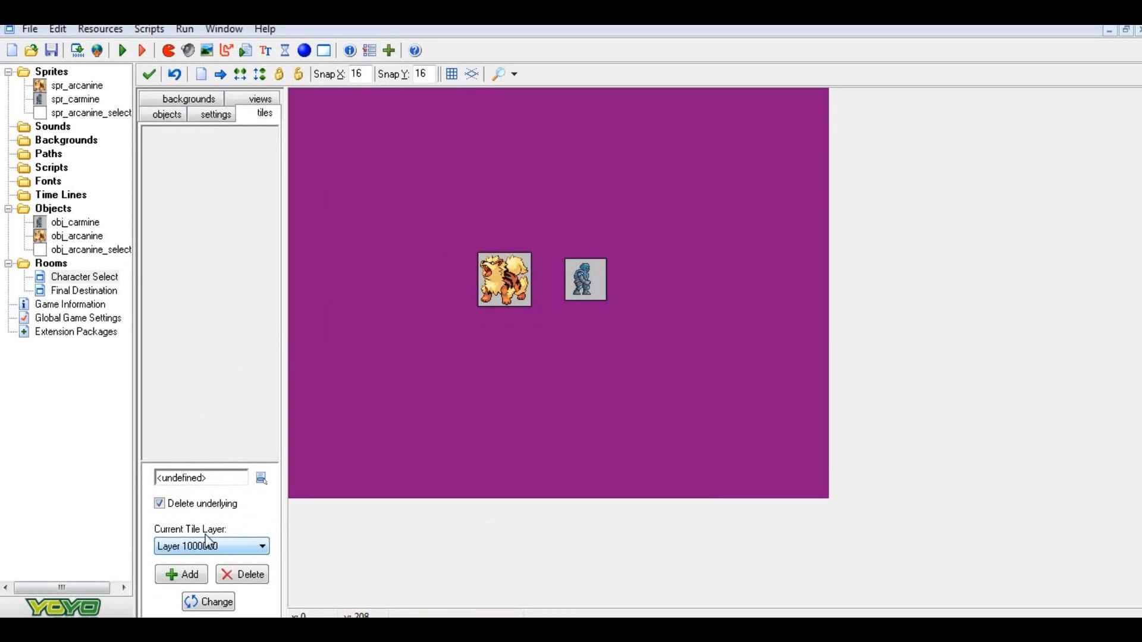
left_click(170, 114)
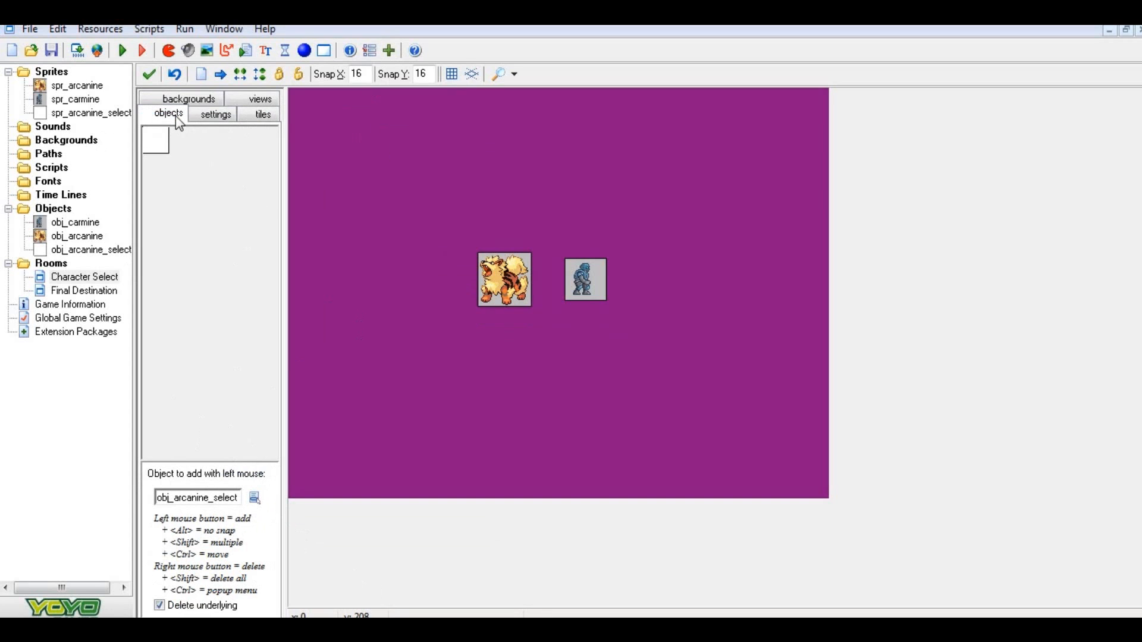
Delete Arcanine and Carmine from the Character Select room and turn off Delete underlying
left_click(277, 115)
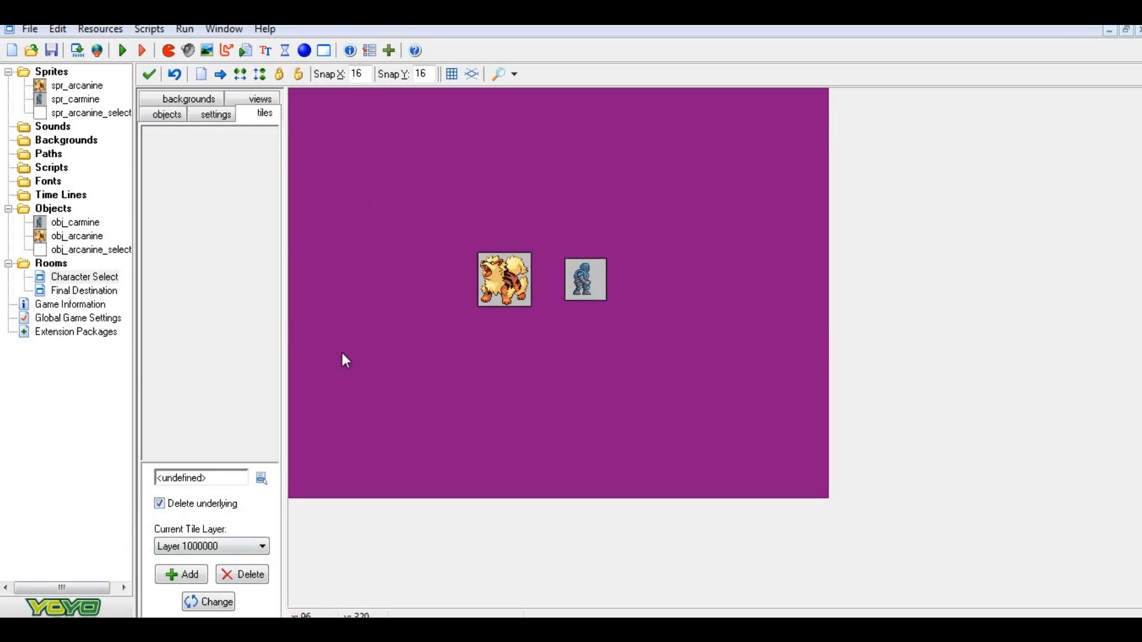
left_click(167, 117)
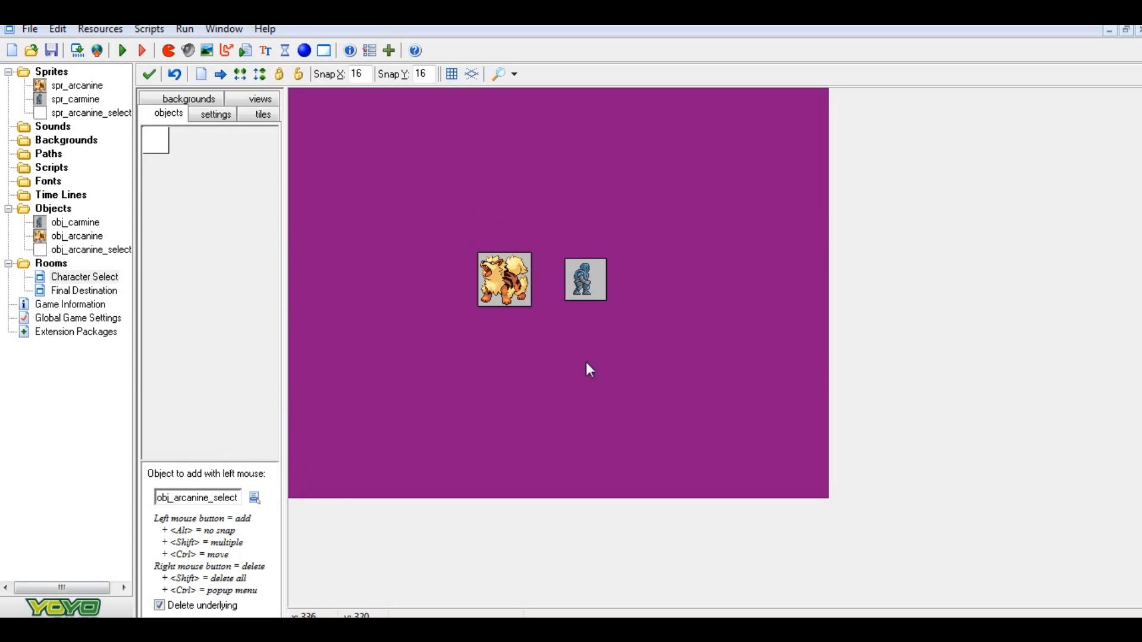
left_click(493, 282)
right_click(598, 287)
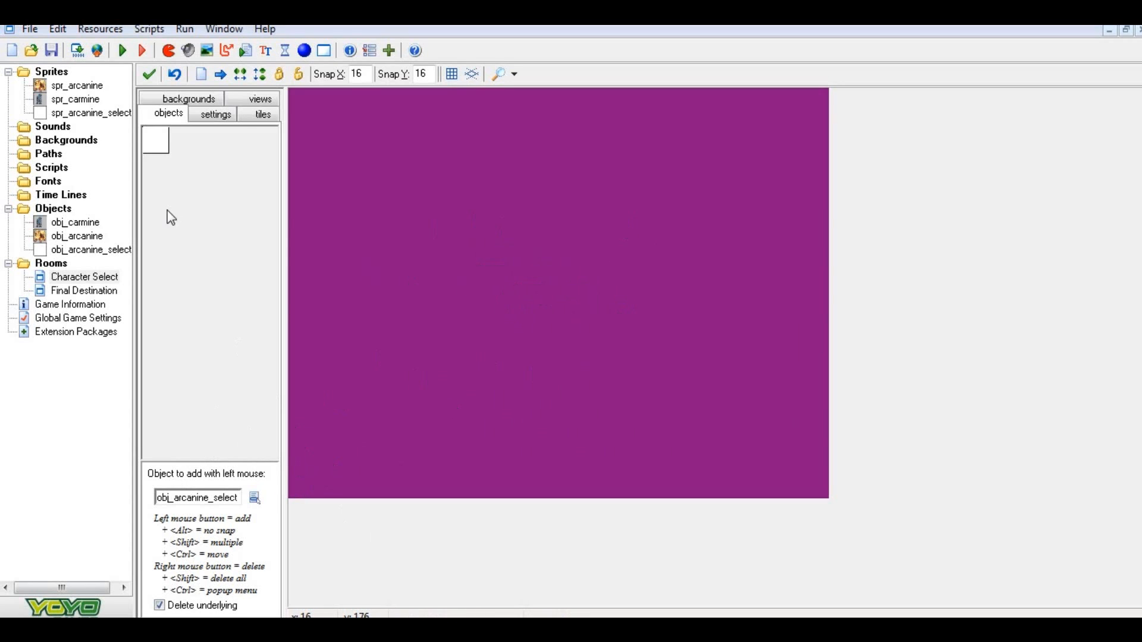
left_click(152, 198)
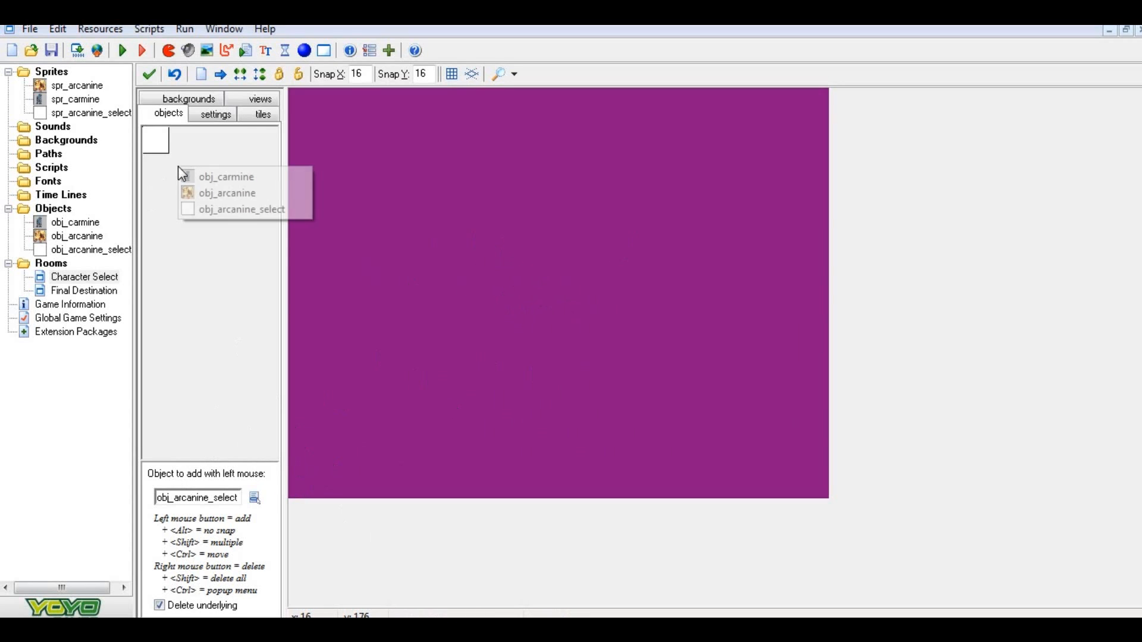
left_click(197, 370)
left_click(185, 606)
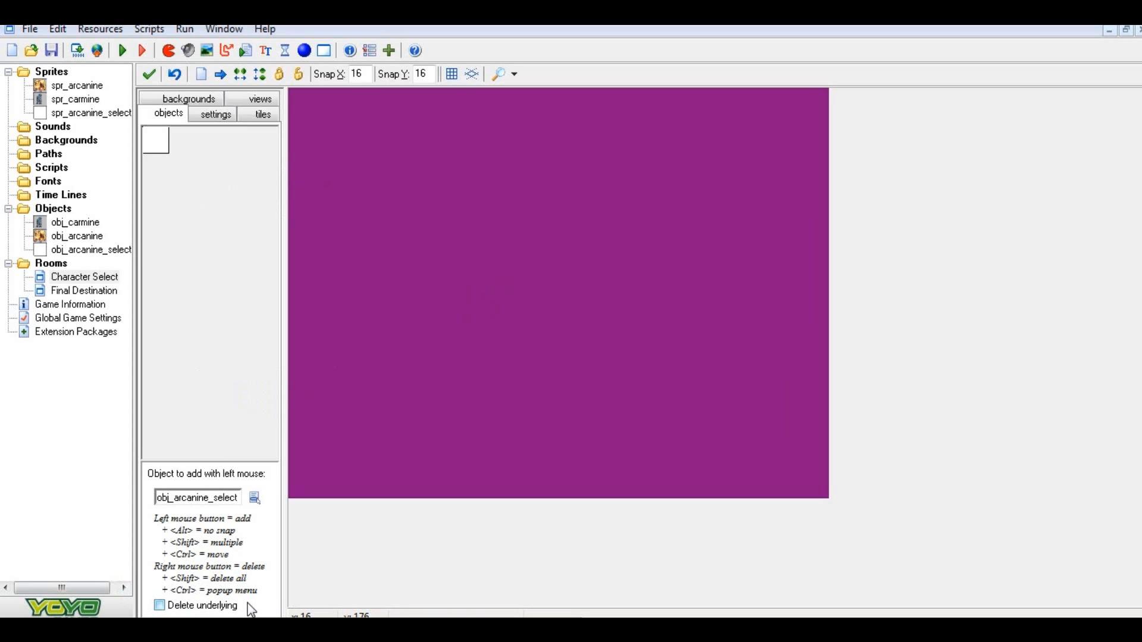
Place several overlapping copies of obj_arcanine near the room's upper middle
left_click(505, 266)
left_click(229, 217)
left_click(293, 245)
left_click_drag(551, 274, 516, 258)
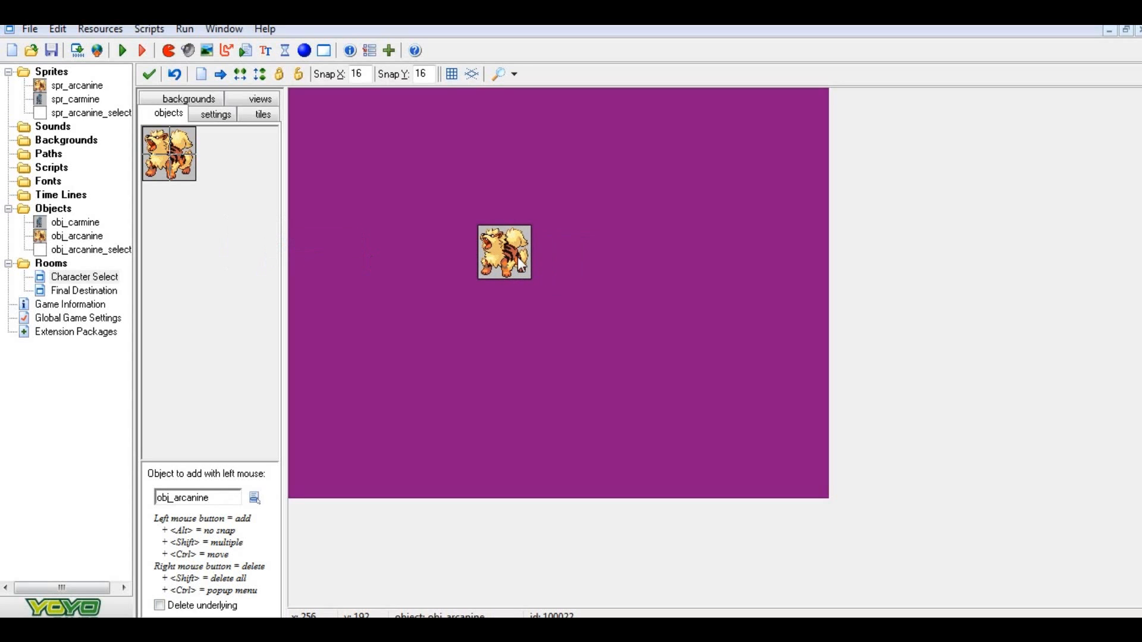
left_click(545, 259)
left_click(593, 261)
left_click(632, 259)
left_click(618, 246)
left_click(550, 246)
left_click(540, 248)
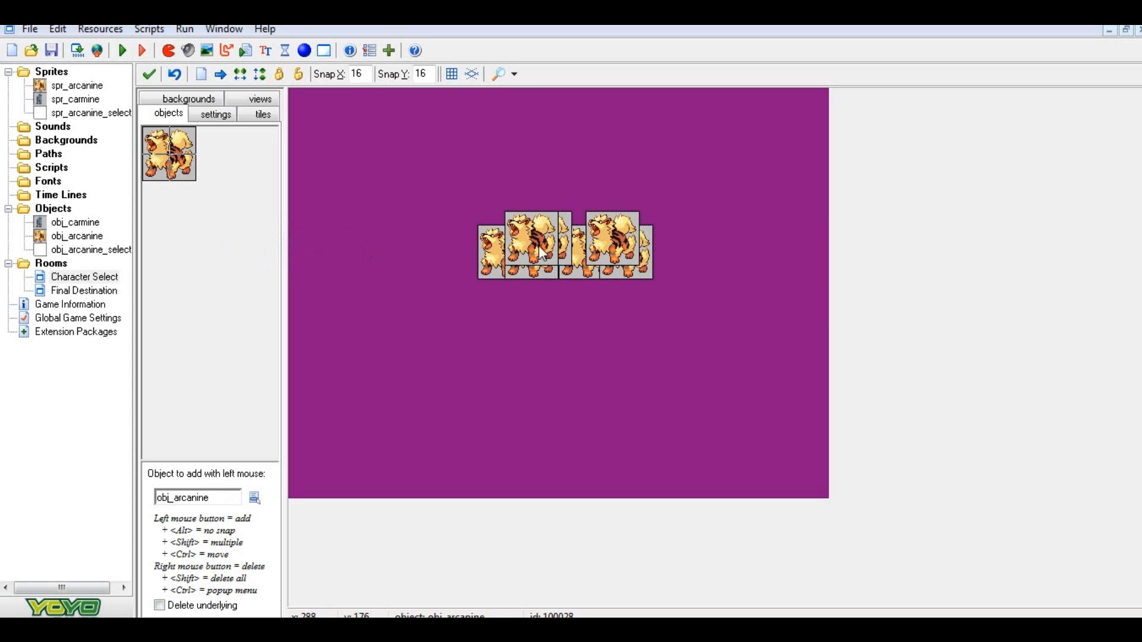
left_click(617, 271)
left_click(607, 270)
left_click(548, 270)
Delete all the overlapping Arcanine copies from the room
right_click(539, 261)
right_click(530, 263)
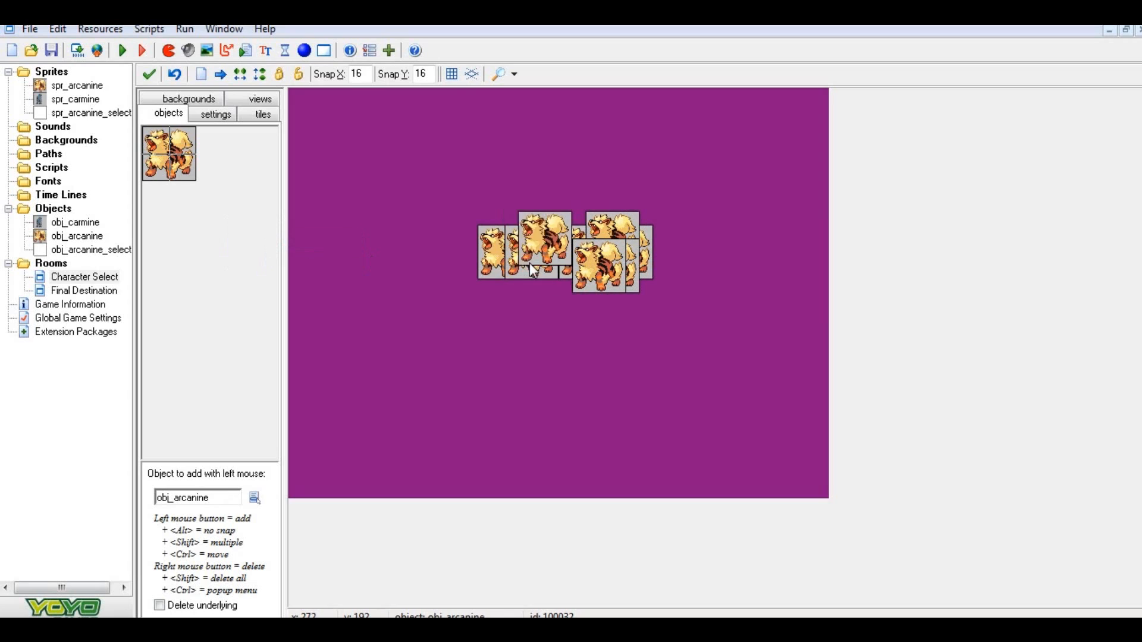
right_click(528, 264)
right_click(526, 264)
right_click(516, 264)
right_click(608, 236)
right_click(606, 242)
right_click(602, 245)
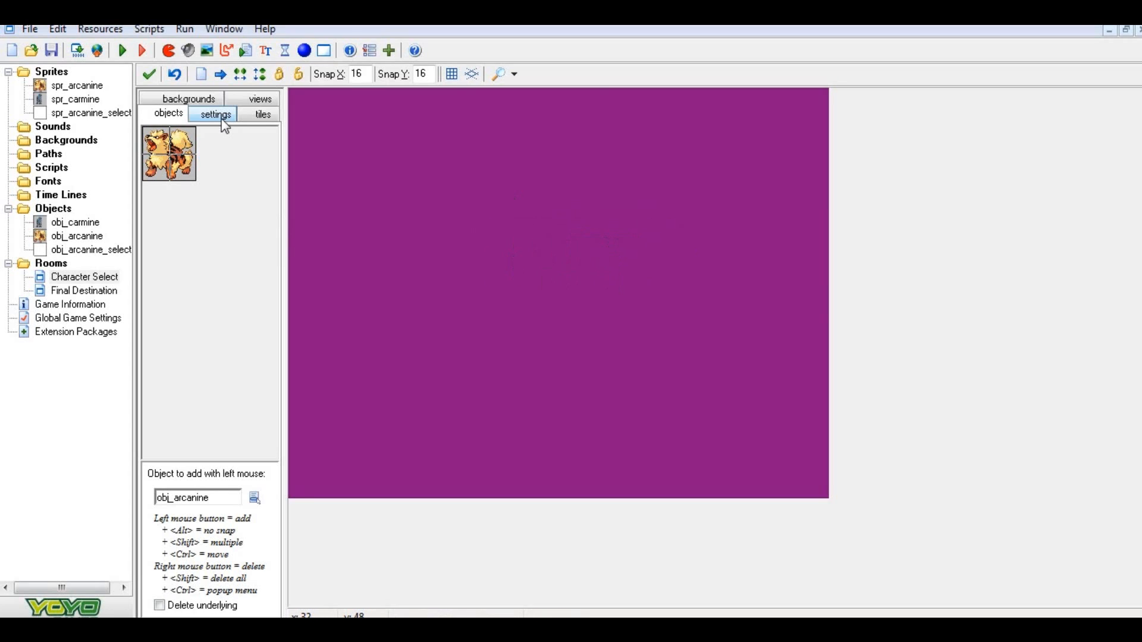
Place three obj_arcanine_select instances in an evenly spaced horizontal row across the middle of the room
left_click(212, 182)
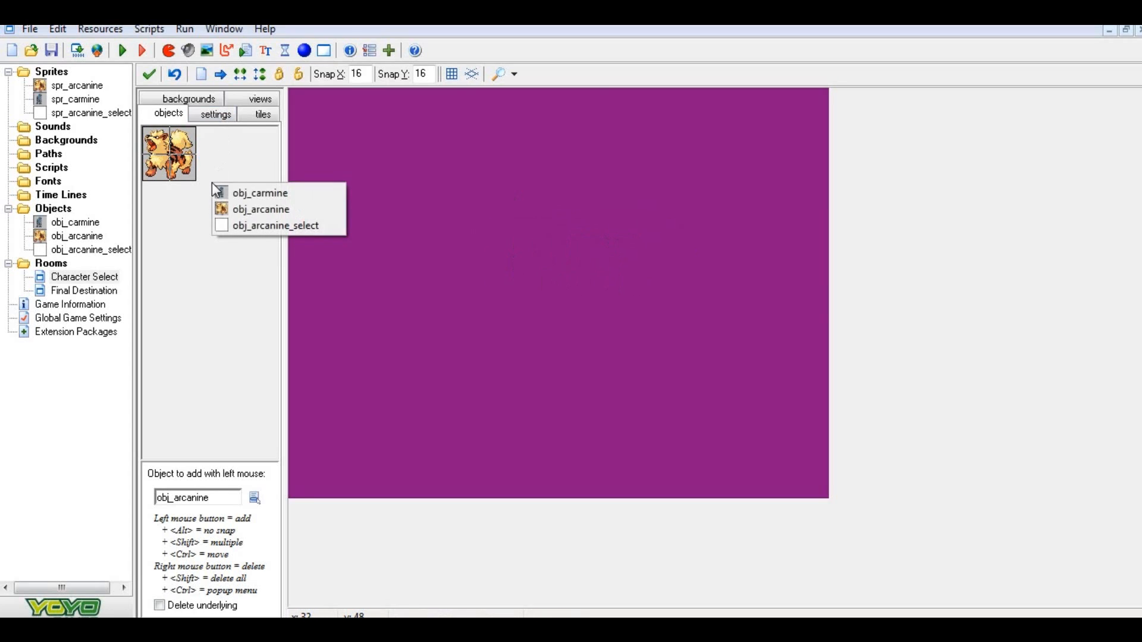
left_click(273, 226)
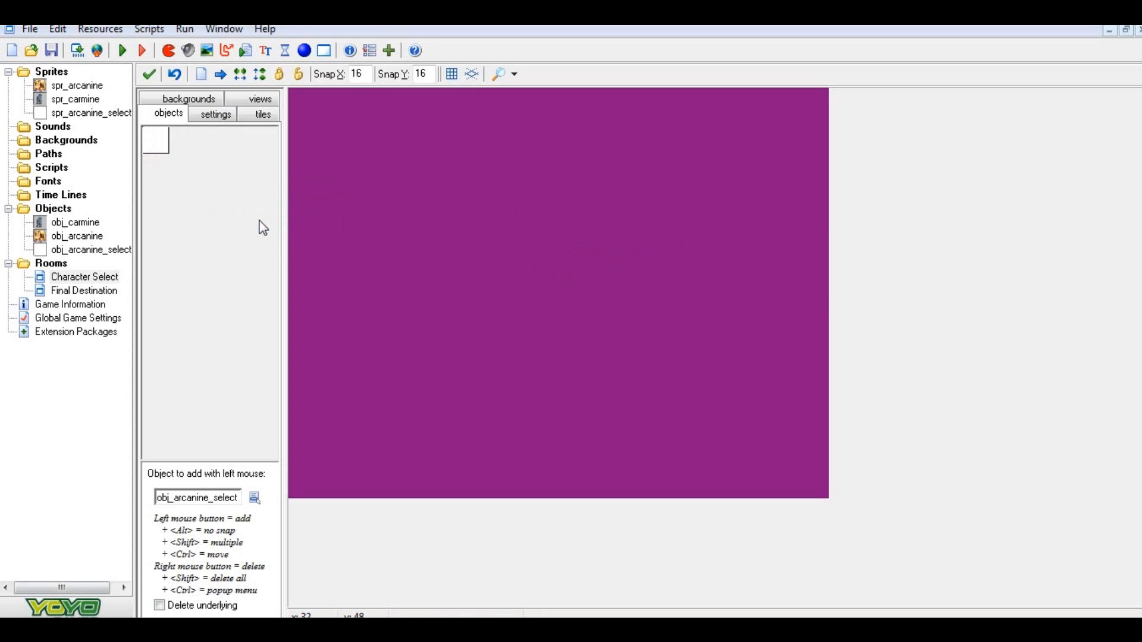
left_click_drag(523, 265, 504, 278)
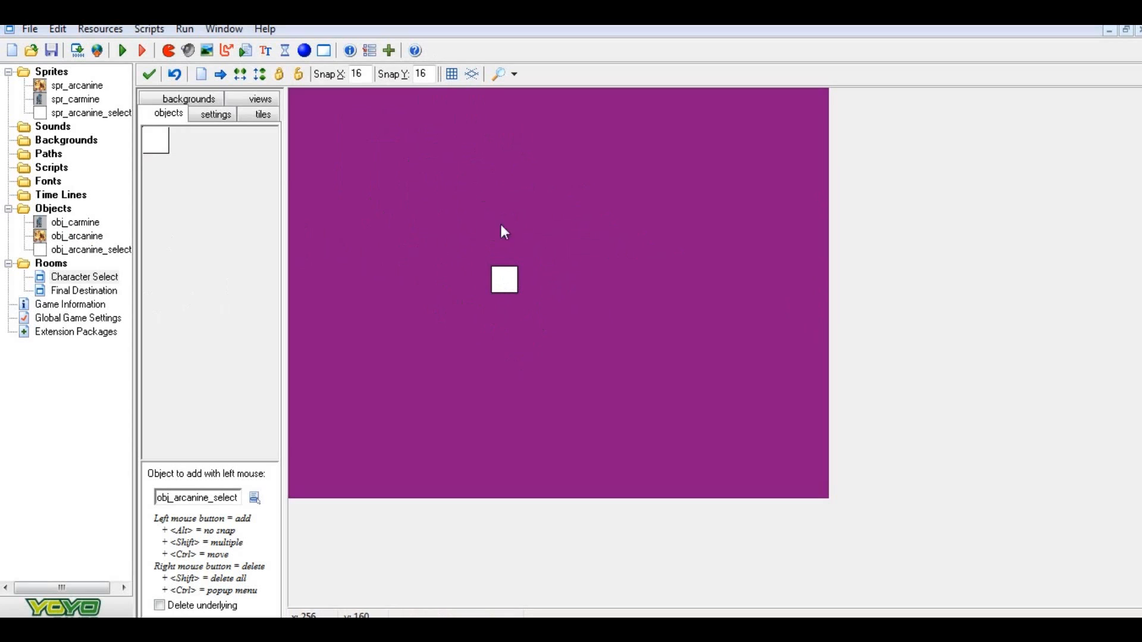
left_click(633, 281)
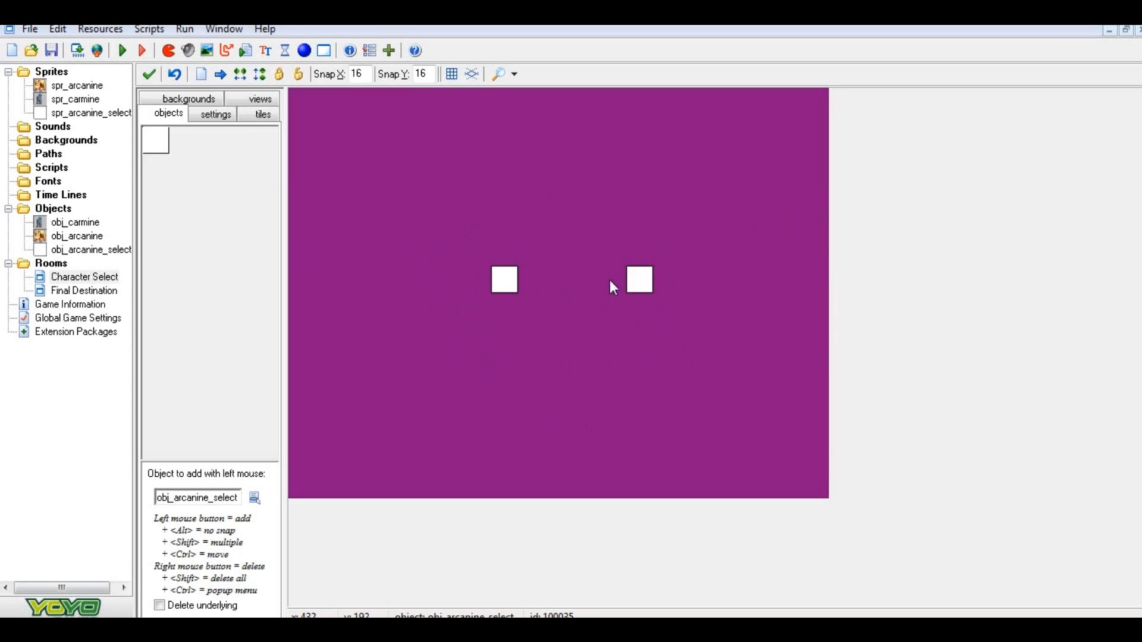
left_click_drag(635, 281, 606, 281)
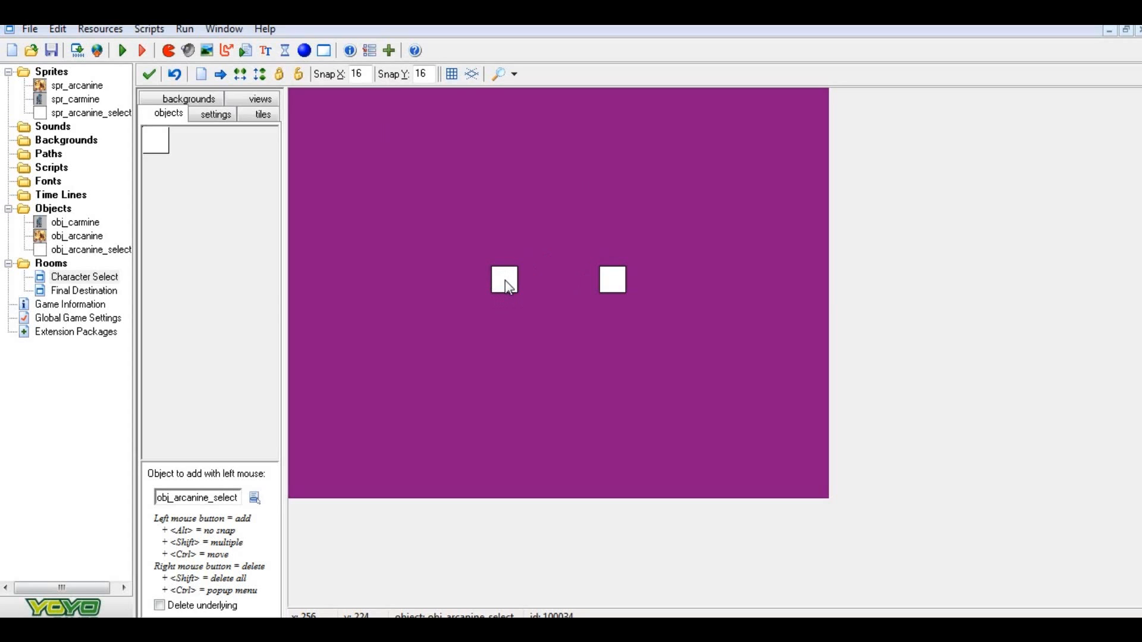
left_click(266, 284)
left_click(424, 279)
left_click_drag(427, 283, 408, 284, "ctrl")
Cover the middle select square with obj_arcanine and both outer ones with obj_carmine
left_click(156, 262)
left_click(190, 268)
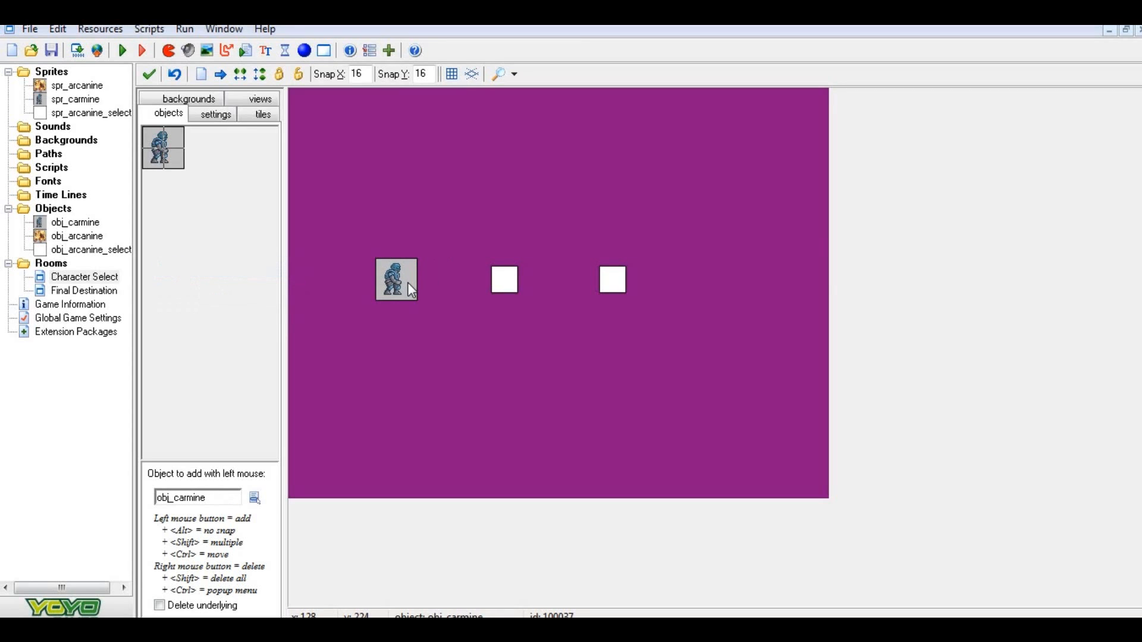
left_click(166, 238)
left_click(202, 262)
left_click(492, 316)
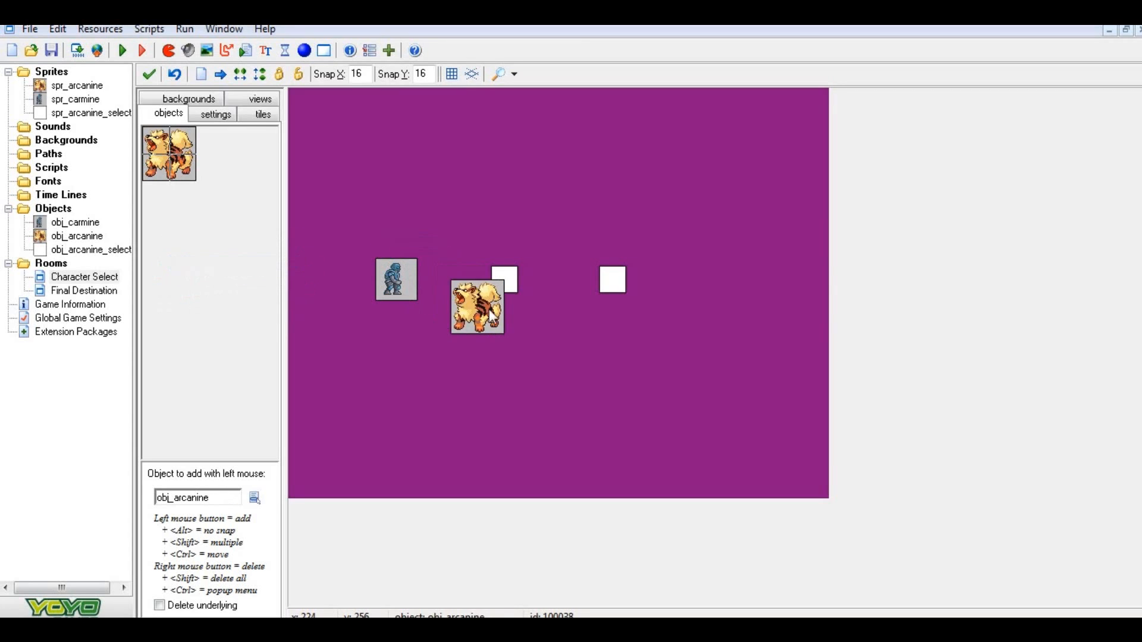
left_click_drag(492, 316, 519, 288)
left_click(218, 241)
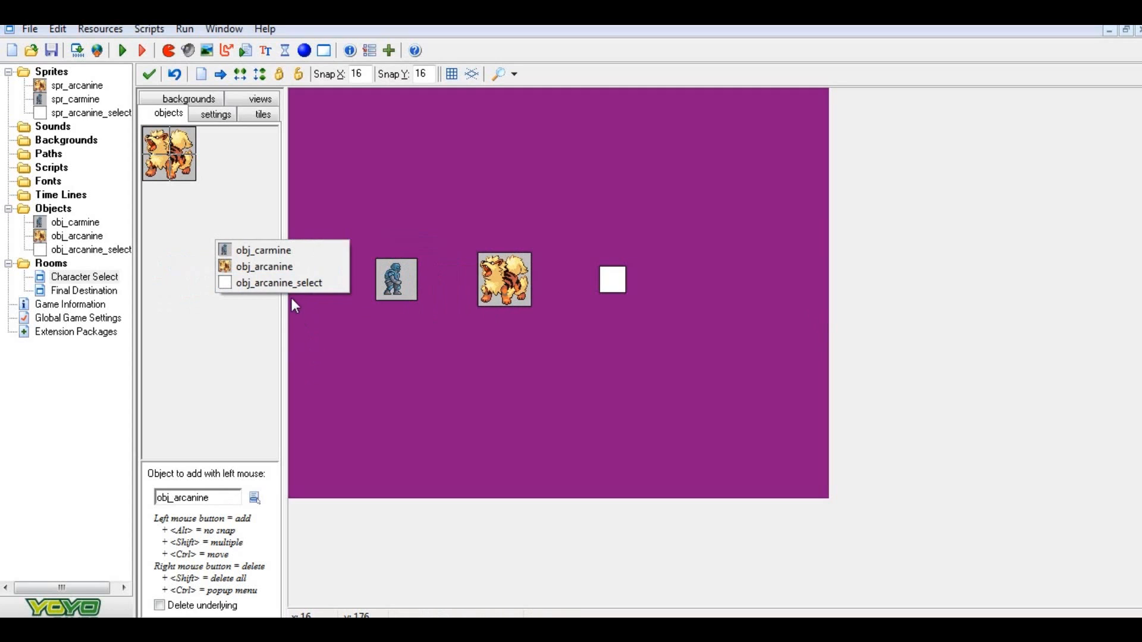
left_click(280, 250)
left_click(687, 314)
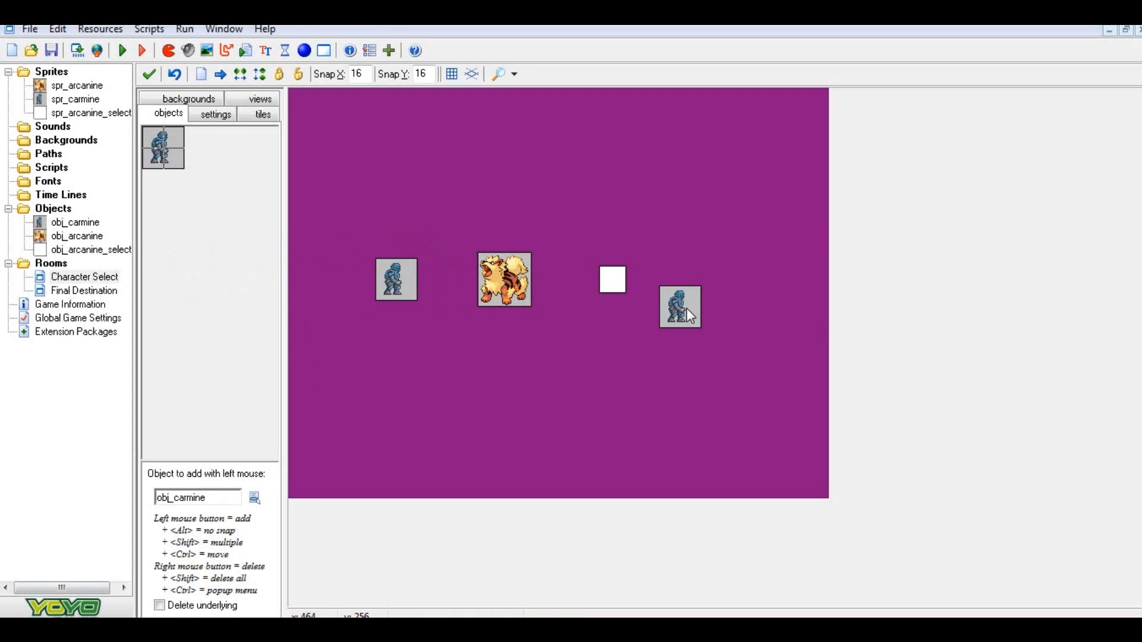
left_click_drag(687, 309, 619, 287)
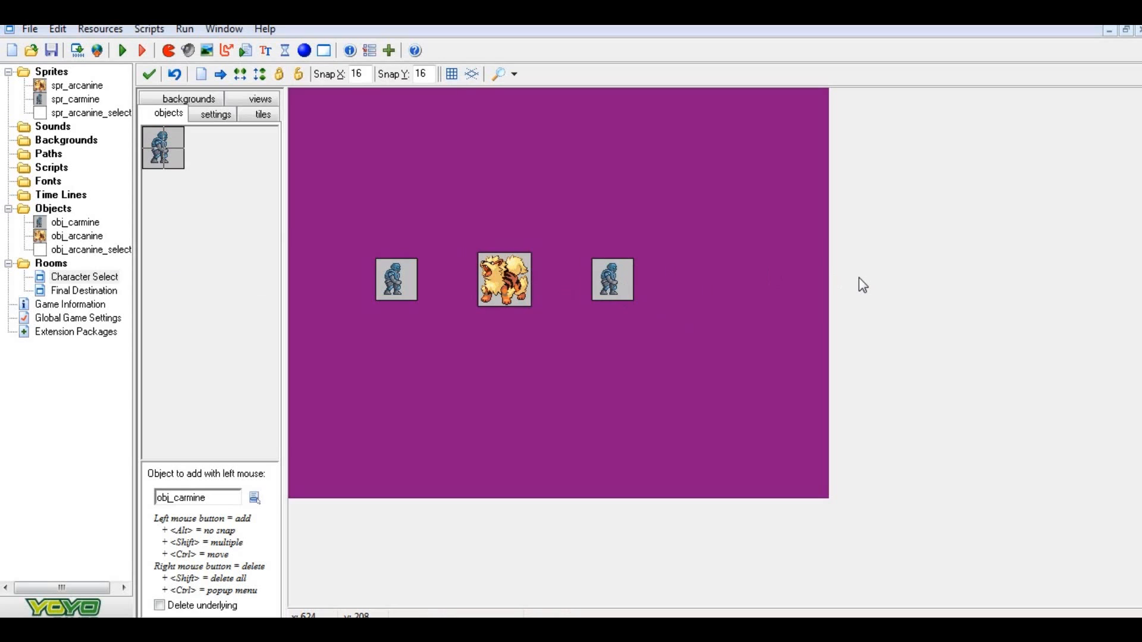
Place obj_arcanine_select on top of each of the three characters, deleting the stray one below them
left_click(226, 277)
left_click(270, 317)
left_click_drag(407, 353, 461, 423)
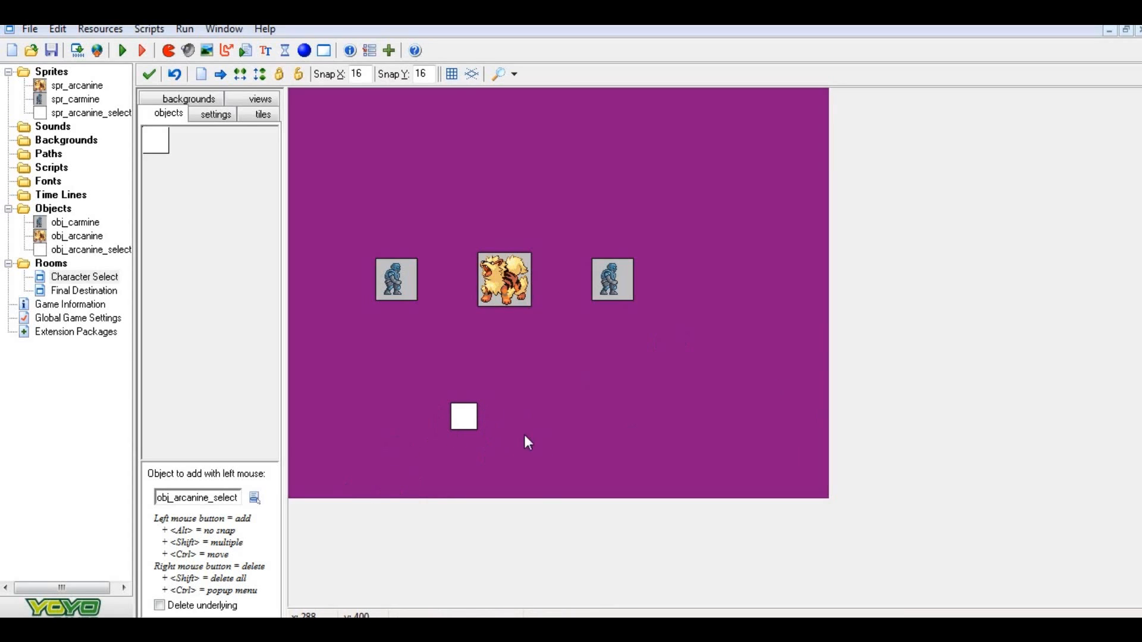
right_click(473, 432)
left_click(249, 306)
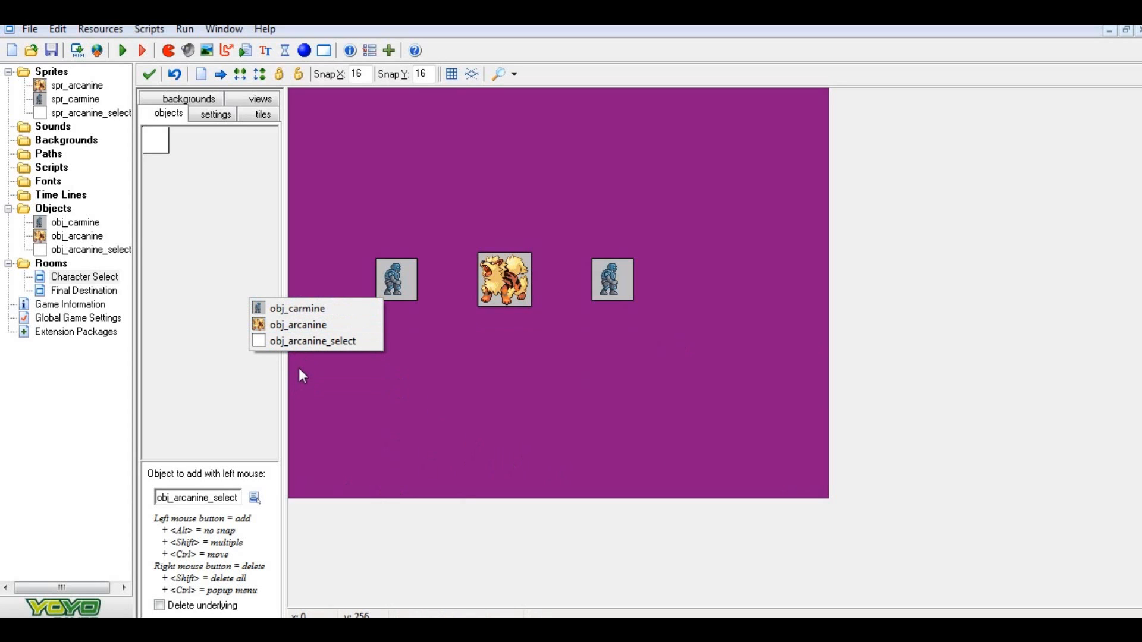
left_click(283, 342)
left_click_drag(430, 355, 614, 278)
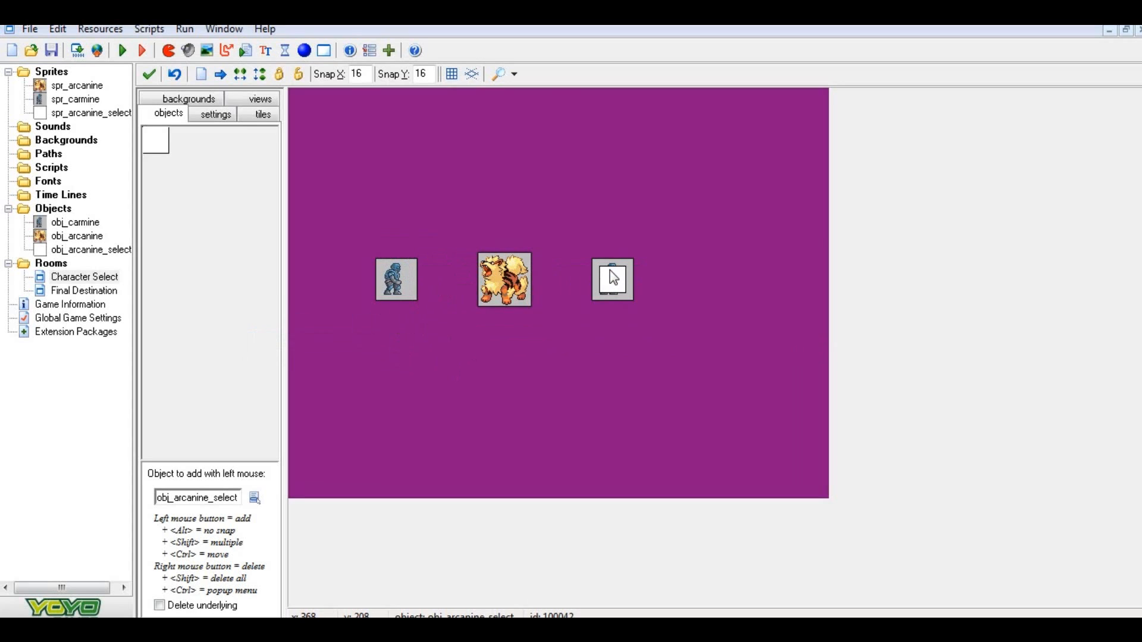
left_click(504, 280)
left_click(386, 276)
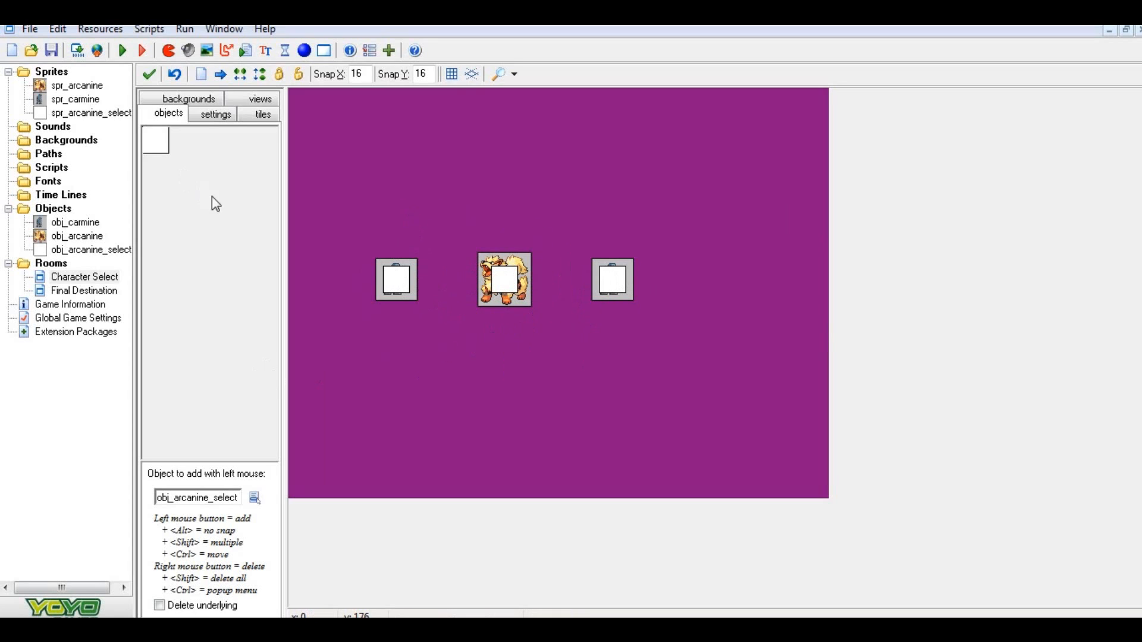
Clear the room by deleting the extra select squares, all three characters and the squares stacked with them
left_click(511, 387)
right_click(510, 385)
mouse_move(388, 313)
left_mouse_down()
mouse_move(417, 360)
mouse_move(447, 379)
mouse_move(429, 364)
mouse_move(509, 372)
mouse_move(446, 382)
mouse_move(390, 363)
mouse_move(466, 377)
mouse_move(489, 361)
mouse_move(469, 333)
mouse_move(444, 343)
left_mouse_up()
left_click(475, 365)
mouse_move(443, 344)
right_mouse_down()
mouse_move(375, 372)
mouse_move(369, 391)
mouse_move(467, 434)
mouse_move(436, 388)
mouse_move(458, 390)
mouse_move(436, 395)
mouse_move(388, 341)
mouse_move(533, 388)
mouse_move(520, 351)
mouse_move(497, 377)
mouse_move(454, 376)
right_mouse_up()
right_click(396, 279)
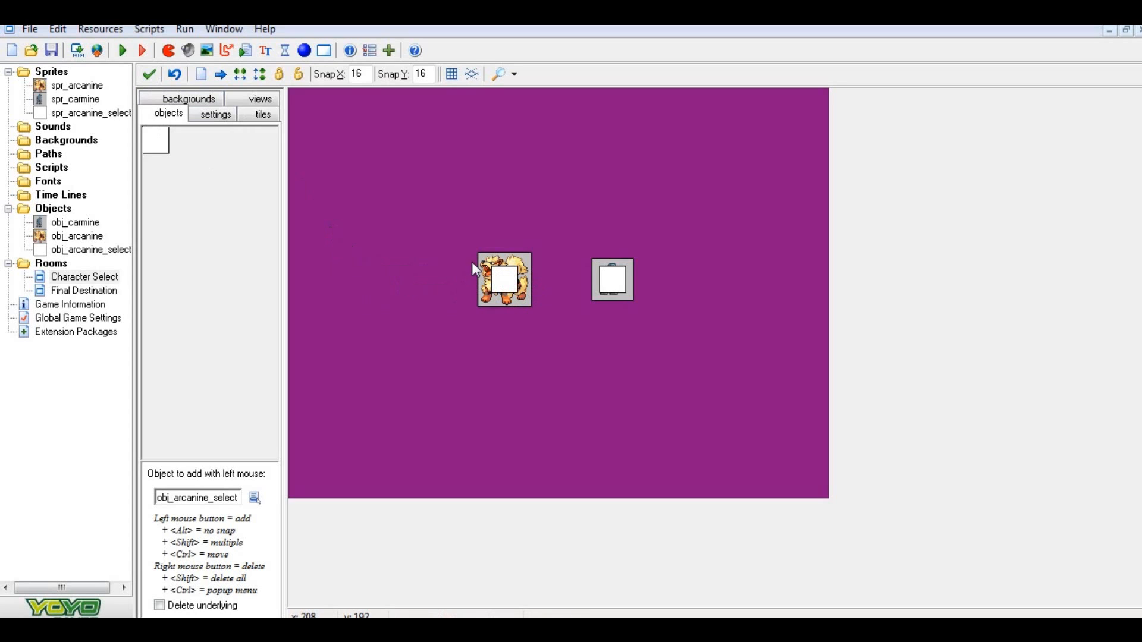
right_click(495, 274)
right_click(496, 275)
right_click(614, 279)
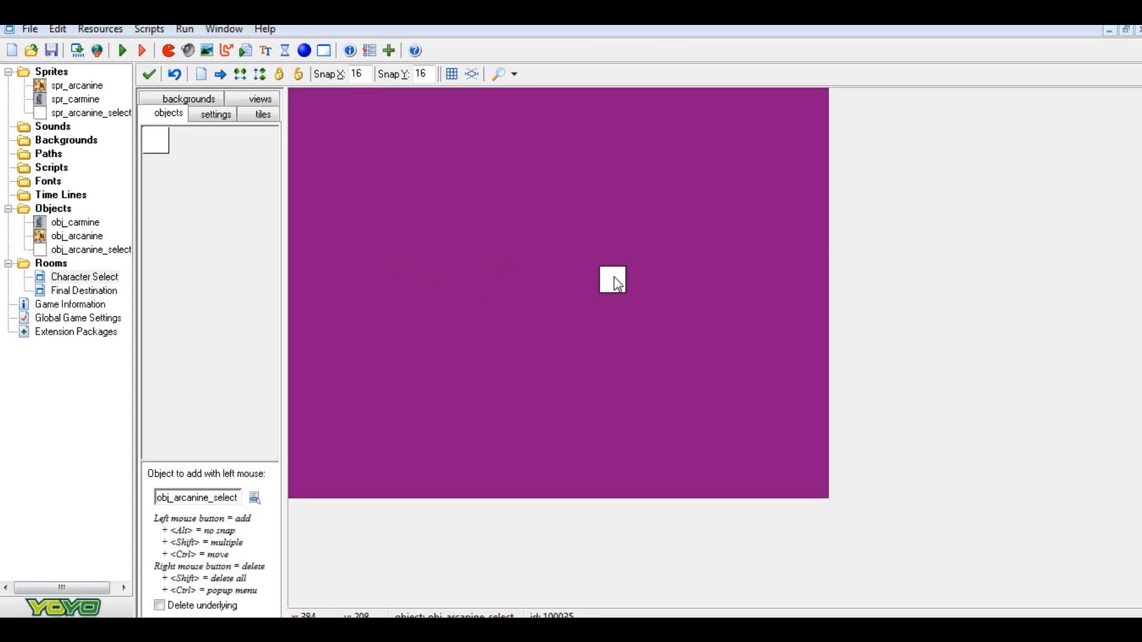
right_click(615, 279)
Place one obj_arcanine_select near the room's center and cover it with obj_arcanine
left_click(527, 275)
left_click_drag(527, 275, 556, 297)
left_click(272, 217)
left_click(330, 238)
right_click(479, 294)
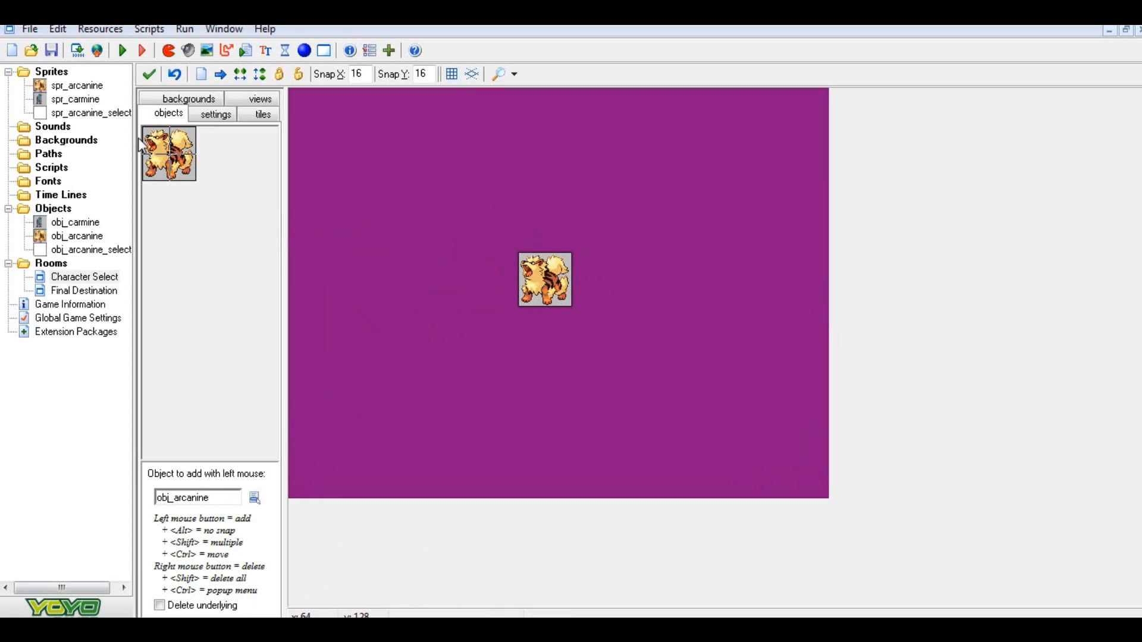
Accept the Character Select room changes, run the game and close its window
left_click(148, 73)
left_click(123, 50)
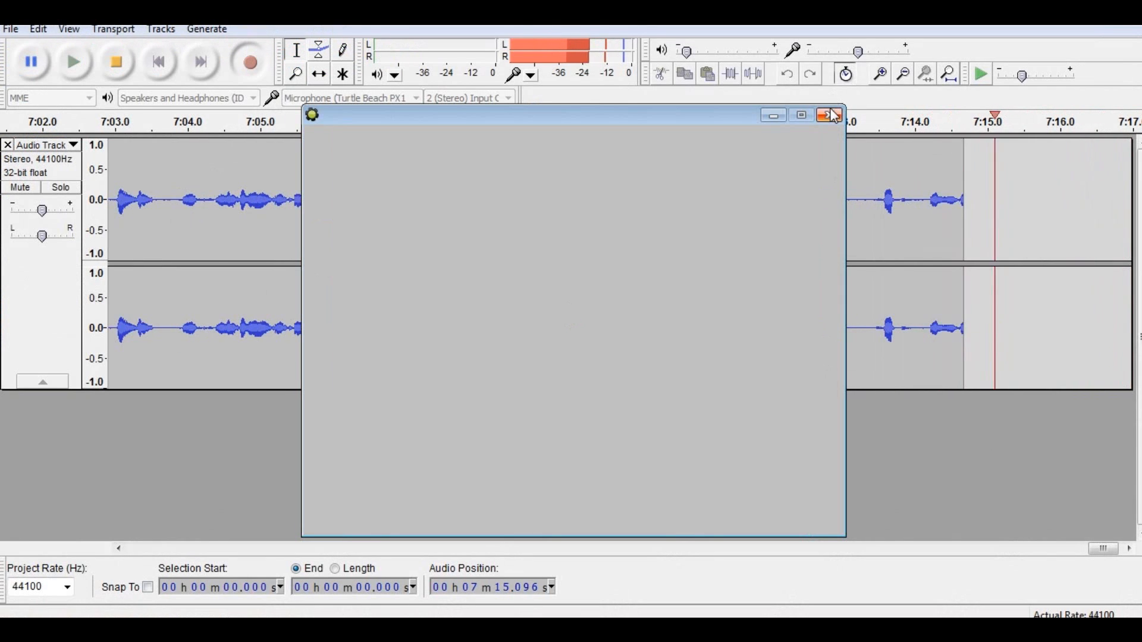
left_click(829, 115)
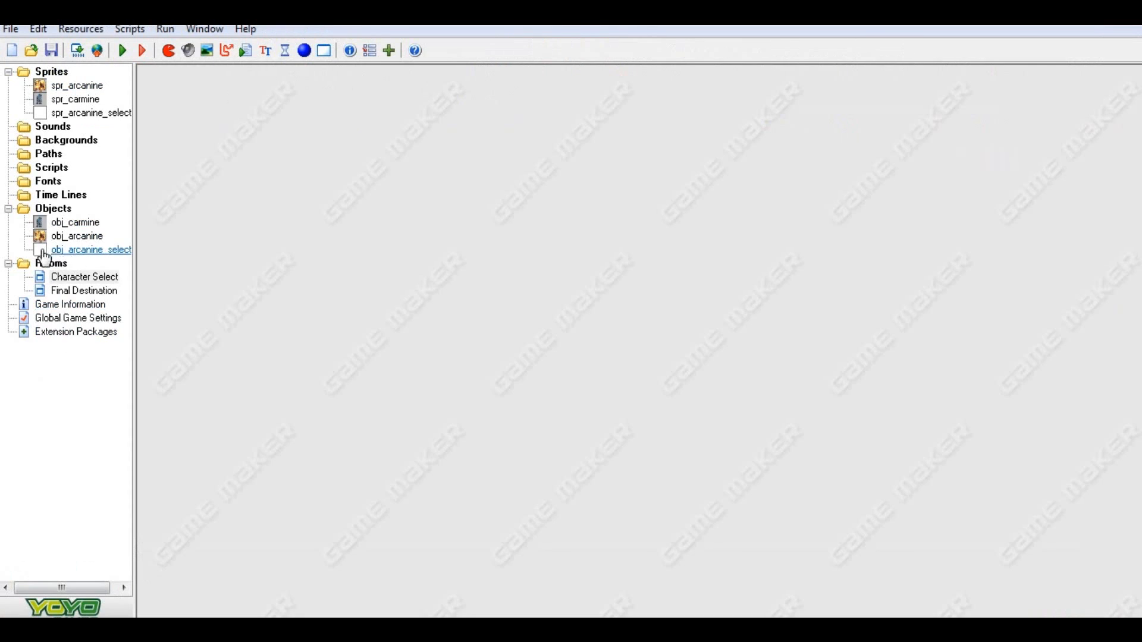
Check the Final Destination room and the Left Button event of obj_arcanine_select with its available room actions, closing each one
double_click(81, 292)
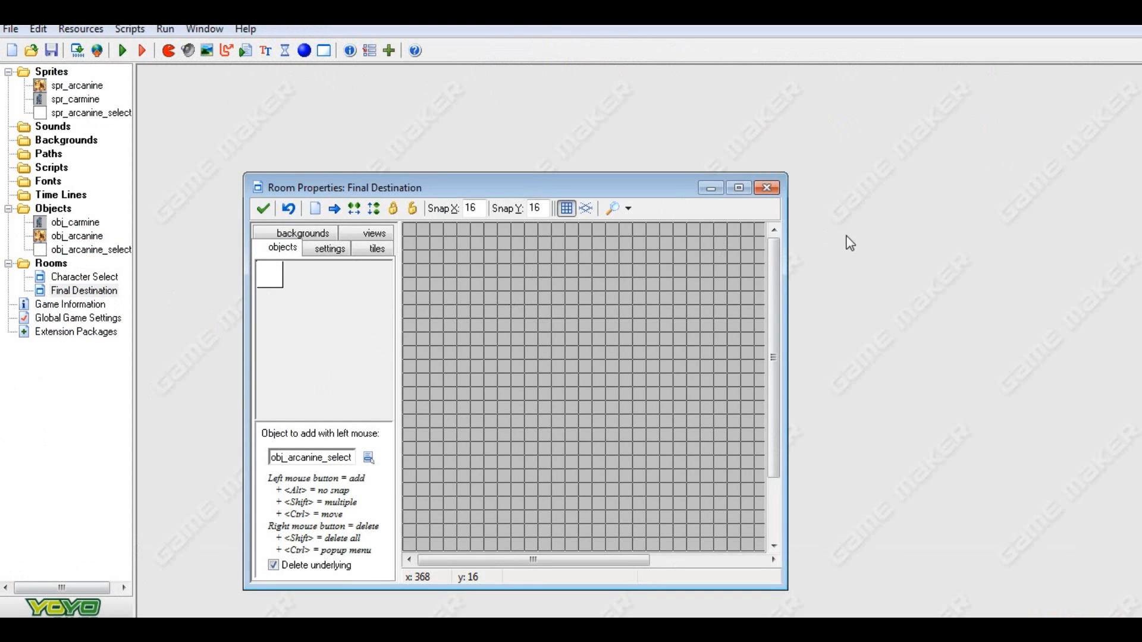
left_click(767, 188)
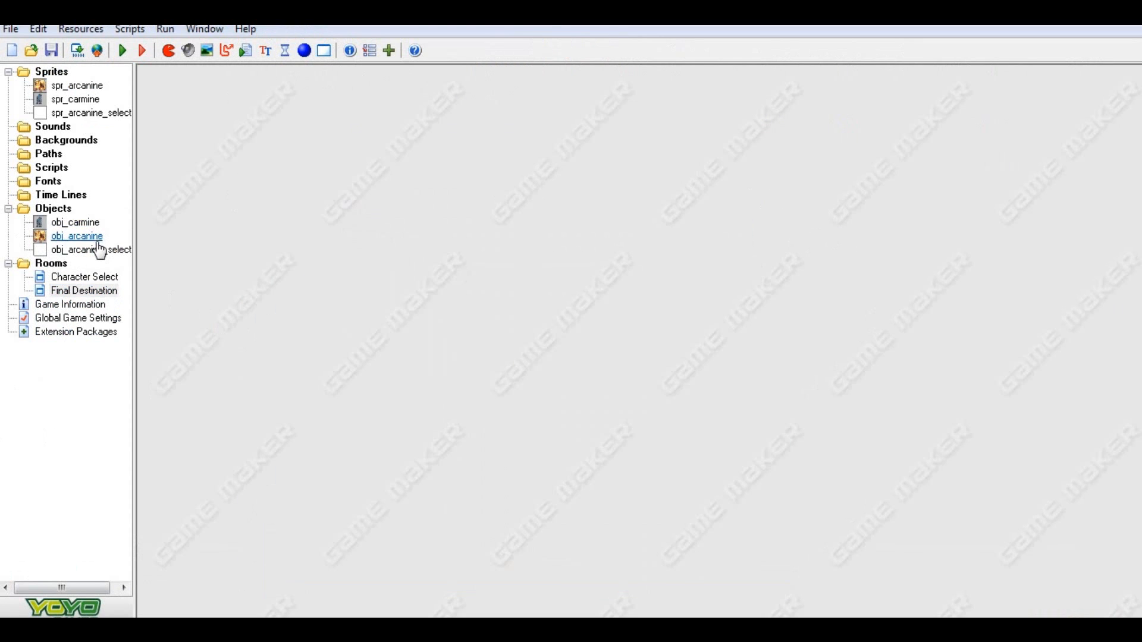
double_click(95, 249)
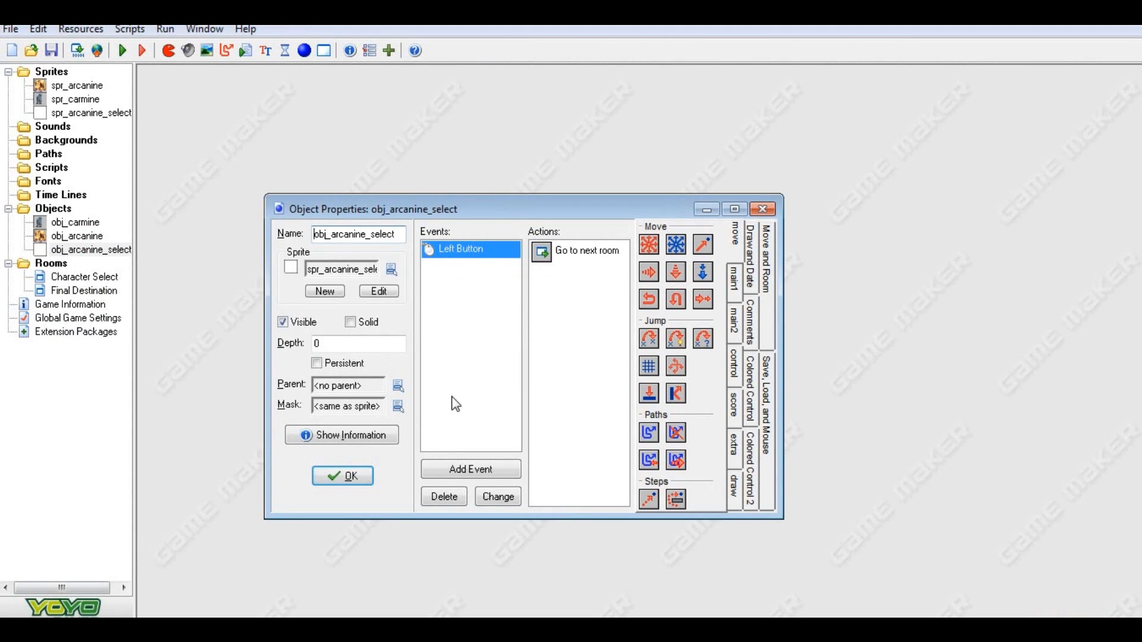
left_click(461, 469)
left_click(973, 269)
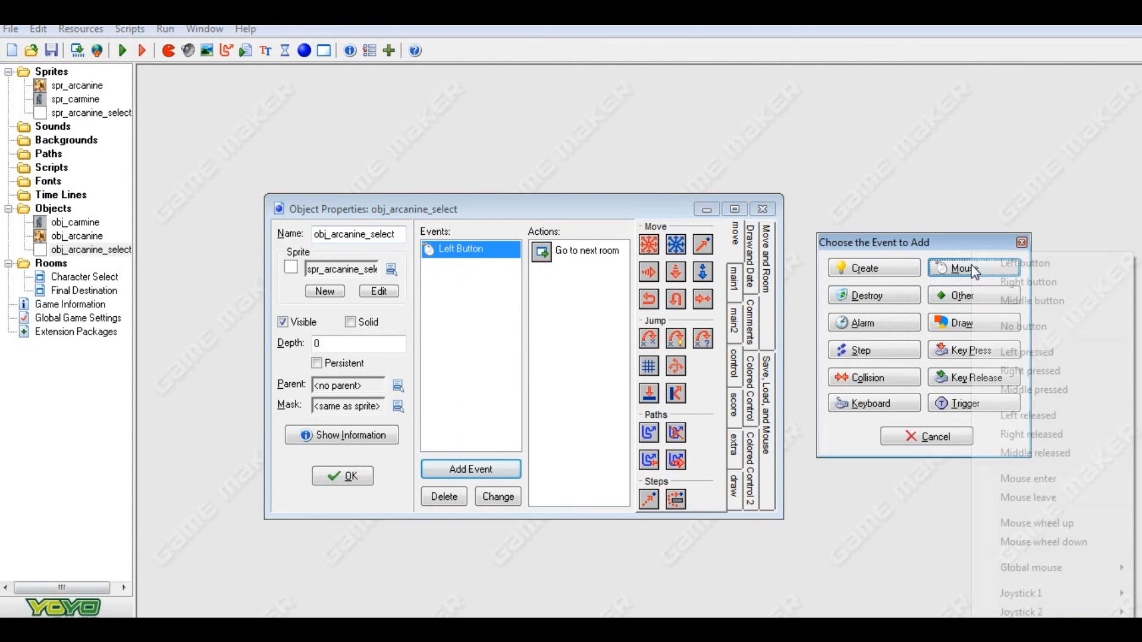
left_click(1022, 242)
left_click(1022, 242)
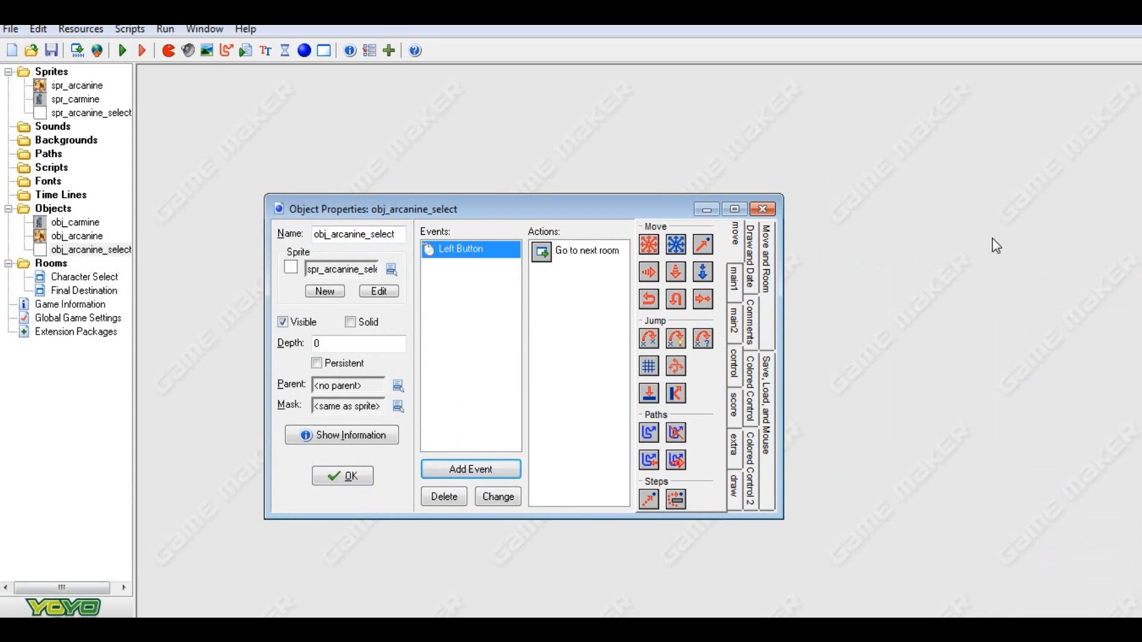
left_click(582, 256)
left_click(732, 278)
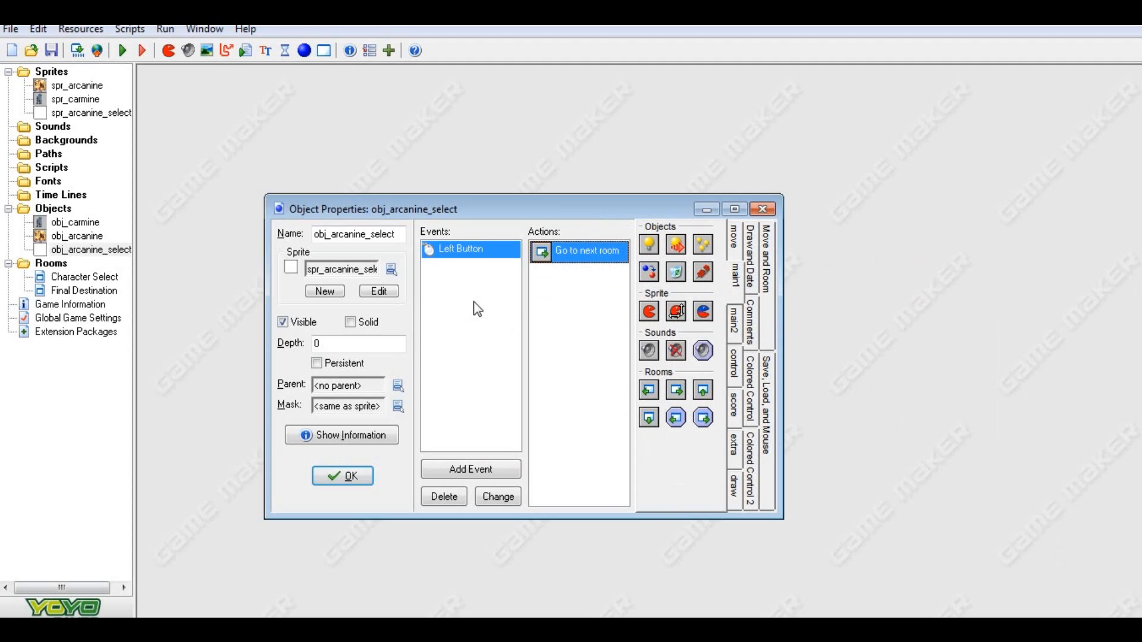
left_click(347, 475)
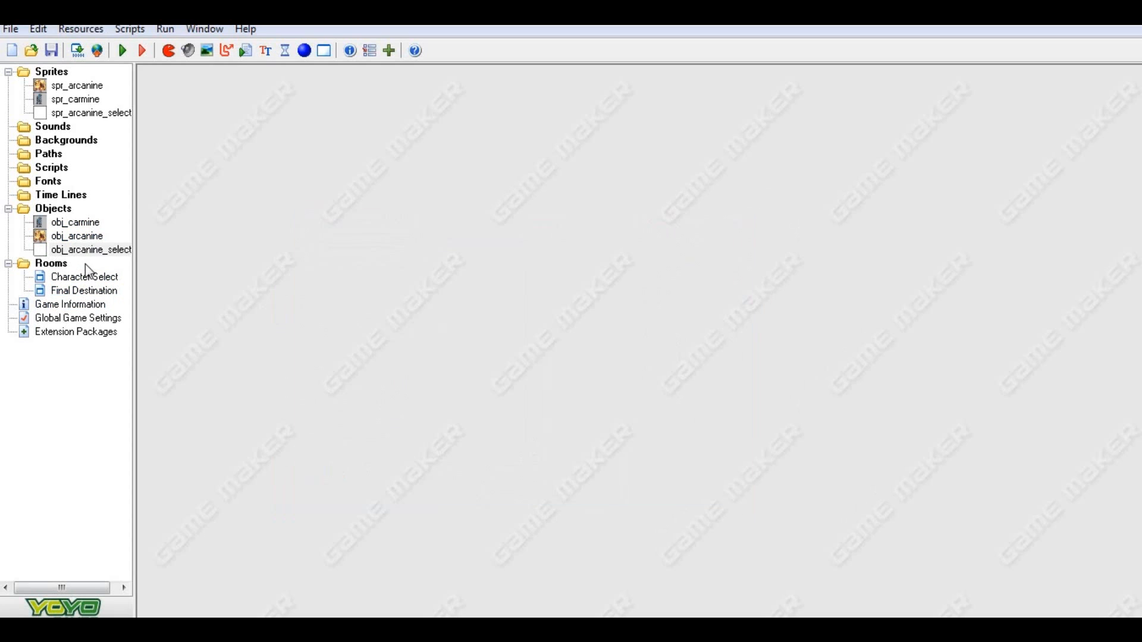
Check the properties, events and actions of obj_arcanine, then close them
double_click(87, 237)
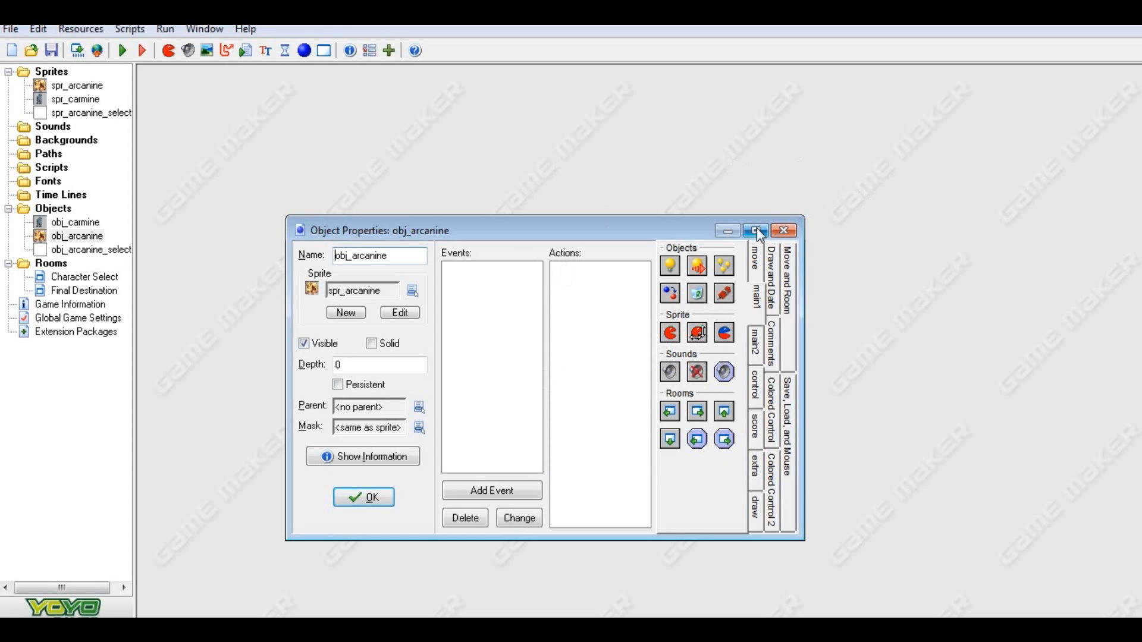
left_click(366, 500)
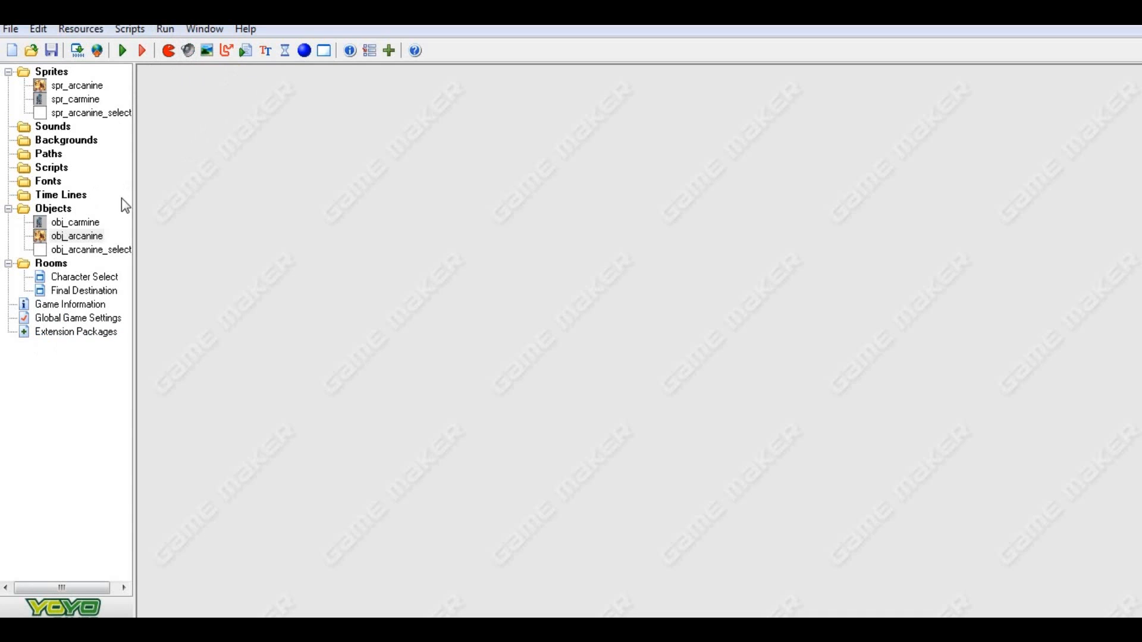
double_click(74, 236)
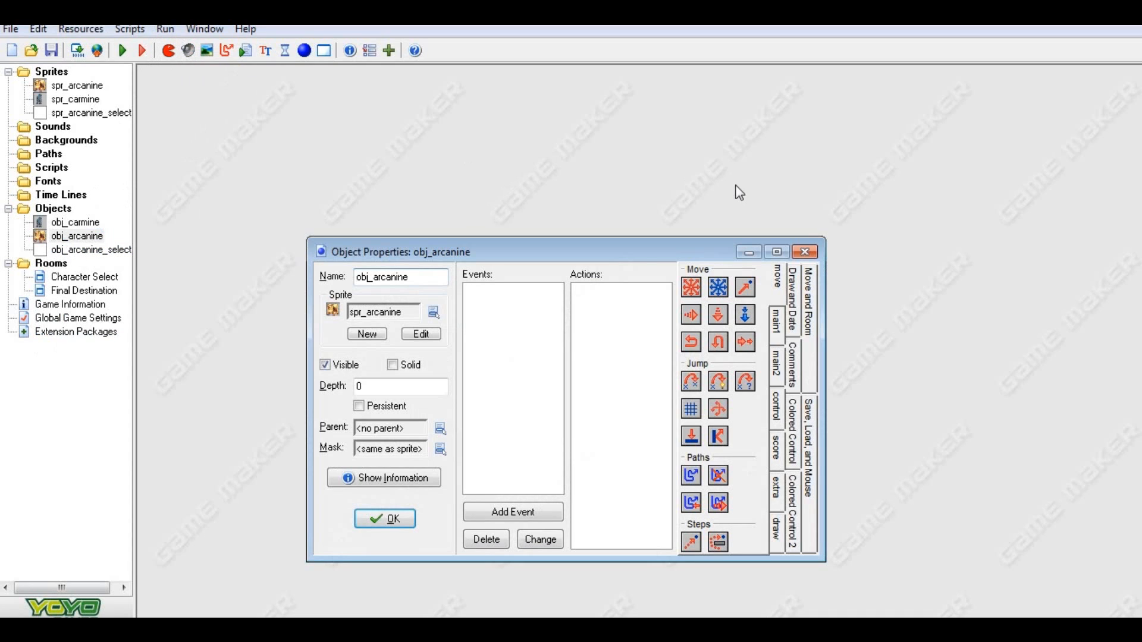
left_click(384, 519)
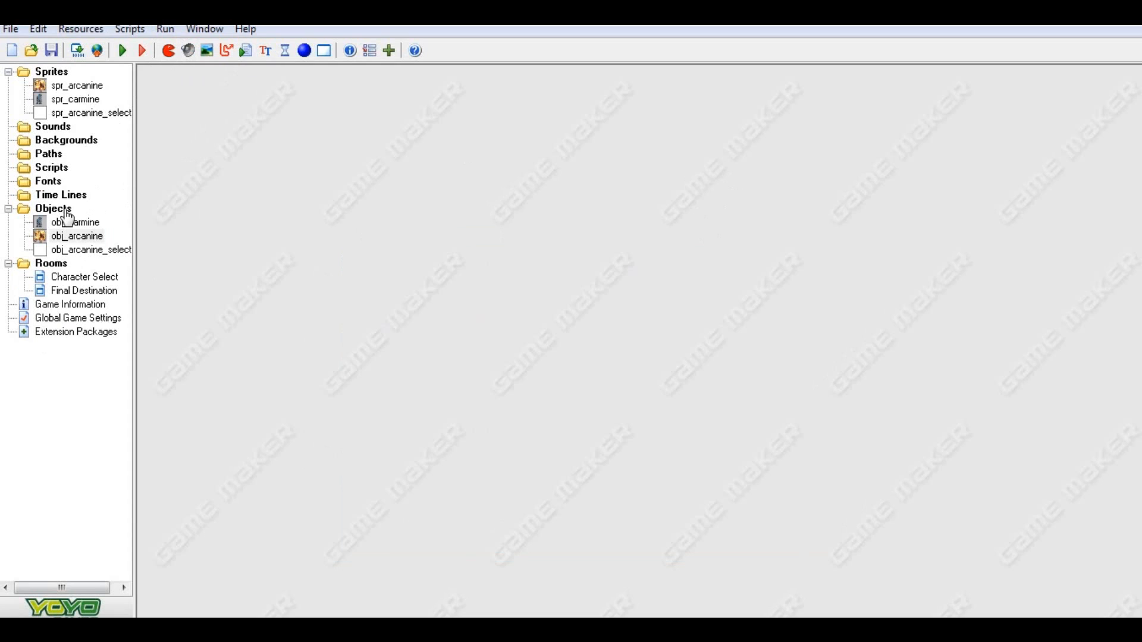
Create a new object without a sprite, name it obj_Stage_Whatever and accept it
left_click(304, 50)
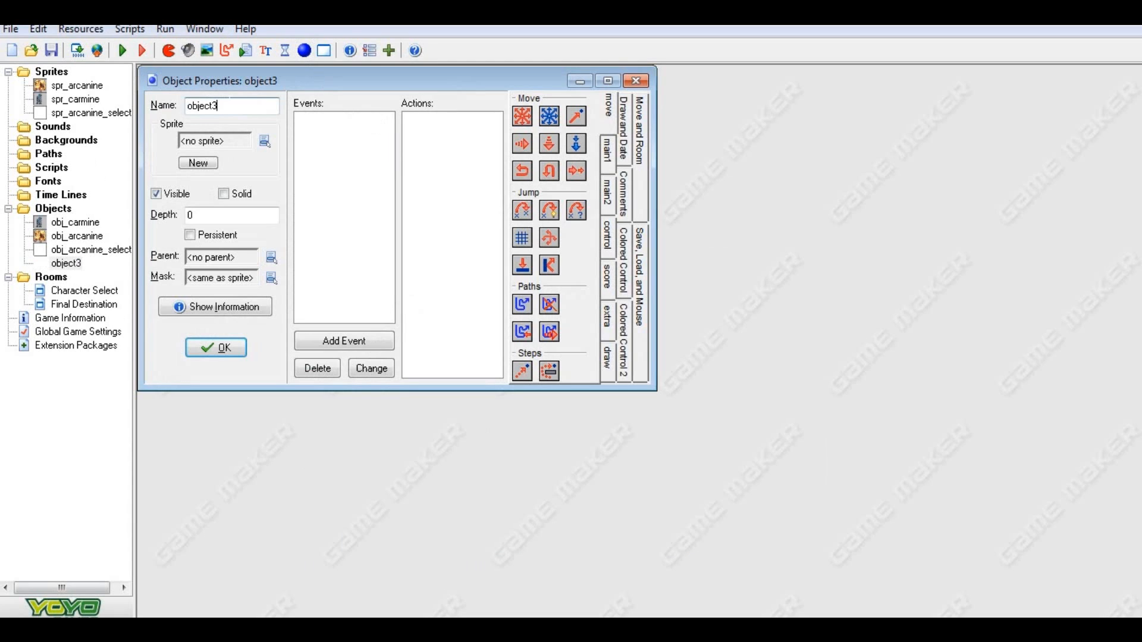
type("obj_CONTROL")
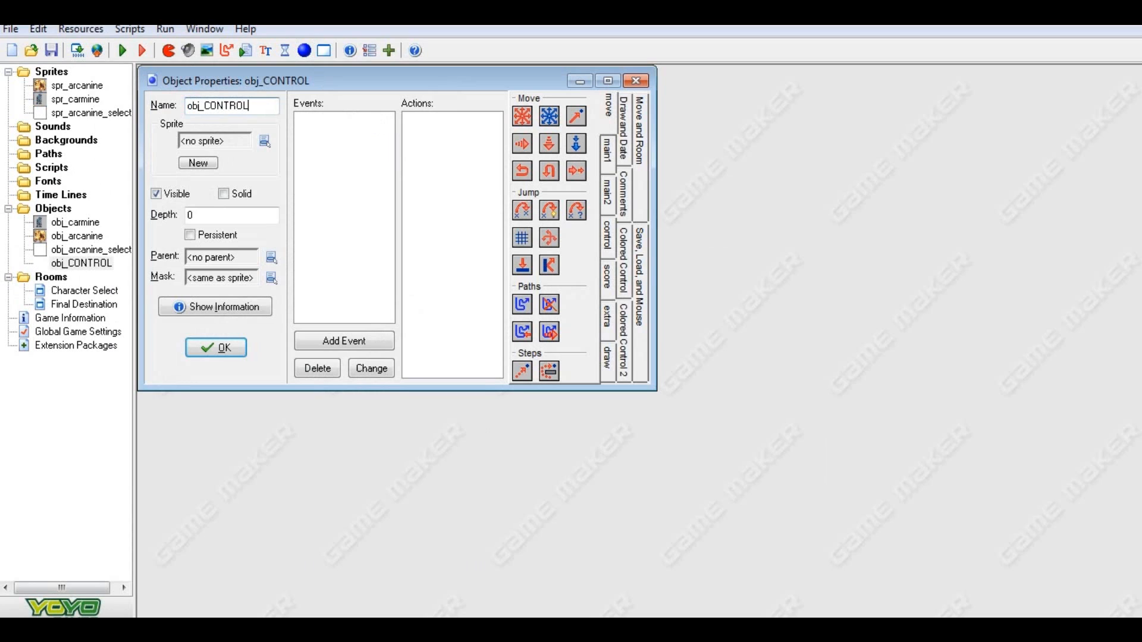
key("BackSpace")
key("BackSpace")
key("BackSpace")
key("BackSpace")
key("BackSpace")
key("BackSpace")
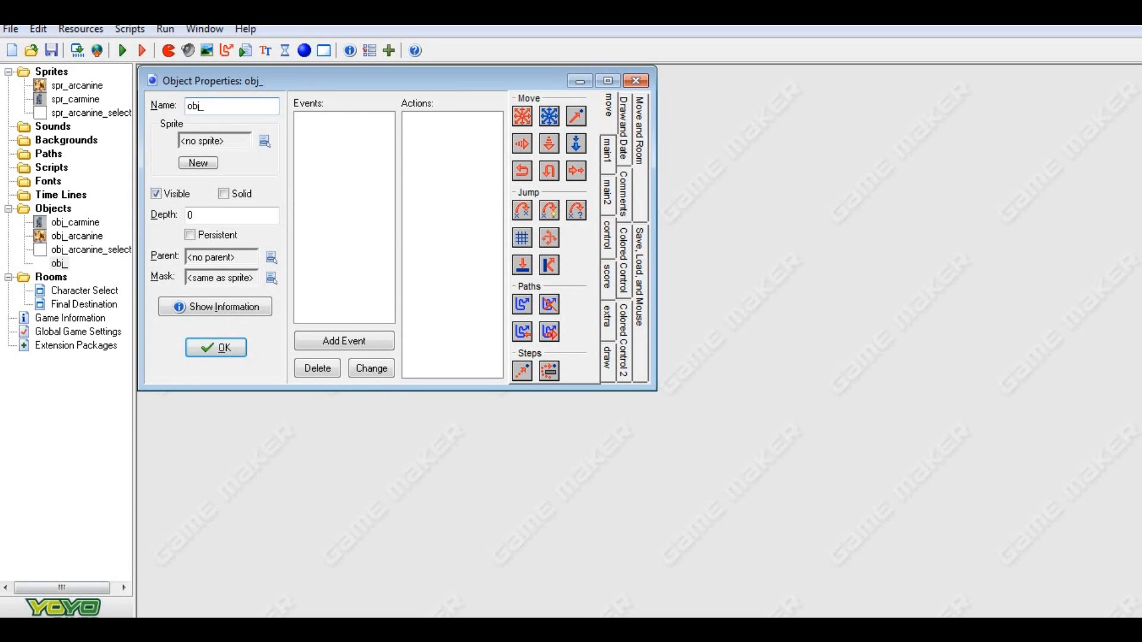
type("Stage_Whatever")
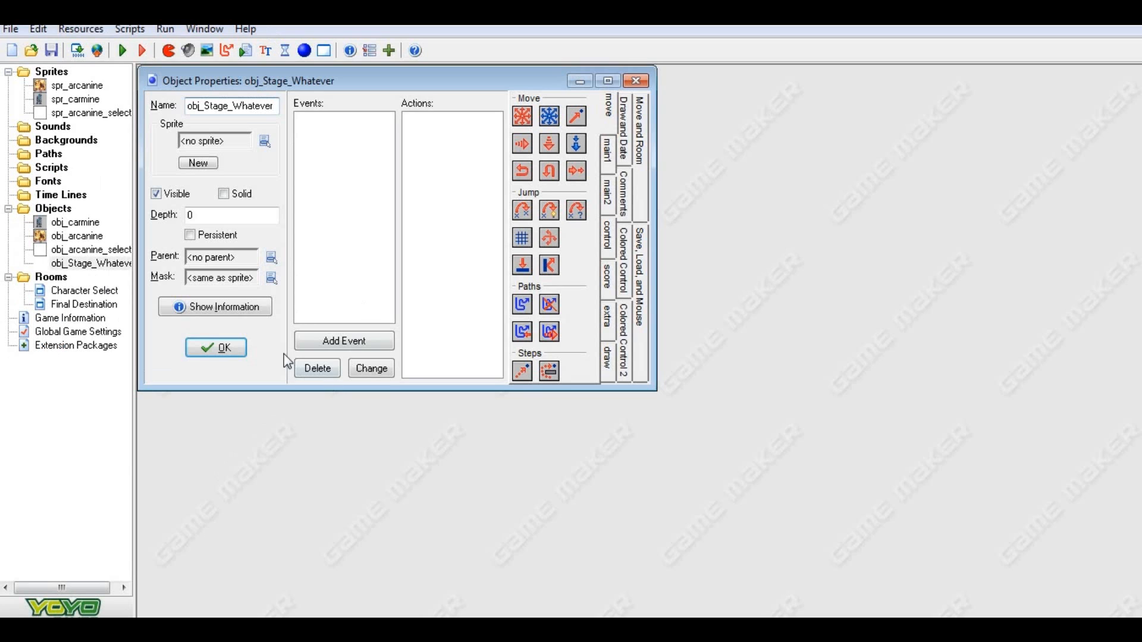
left_click(215, 348)
Place one obj_Stage_Whatever in the Character Select room, above and to the left of the arcanine, and accept the room changes
double_click(91, 308)
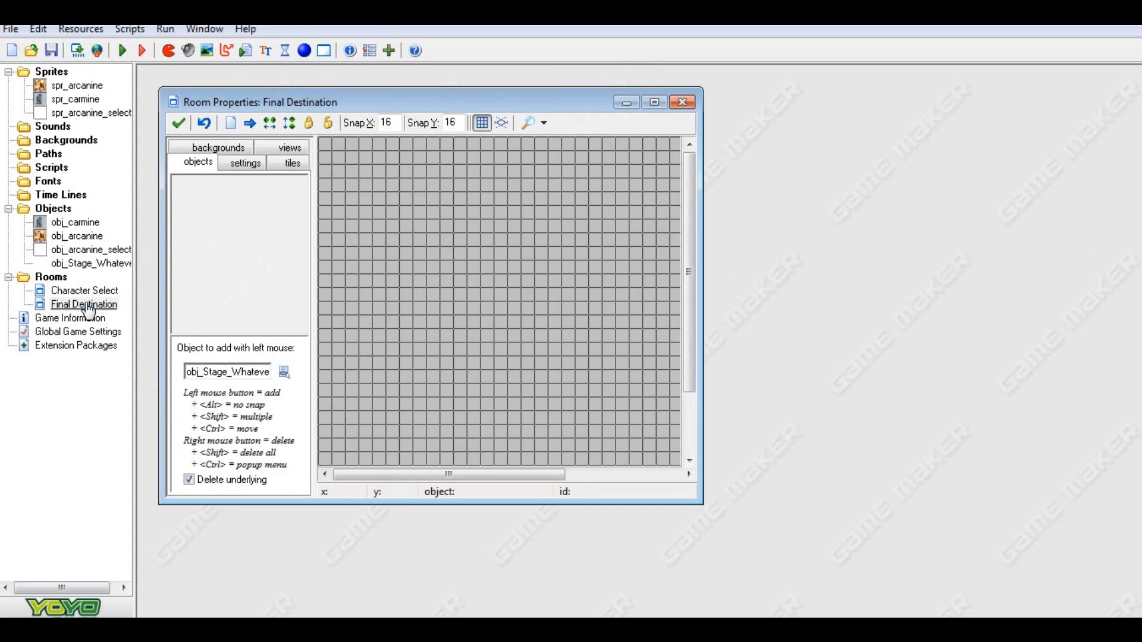
left_click(681, 105)
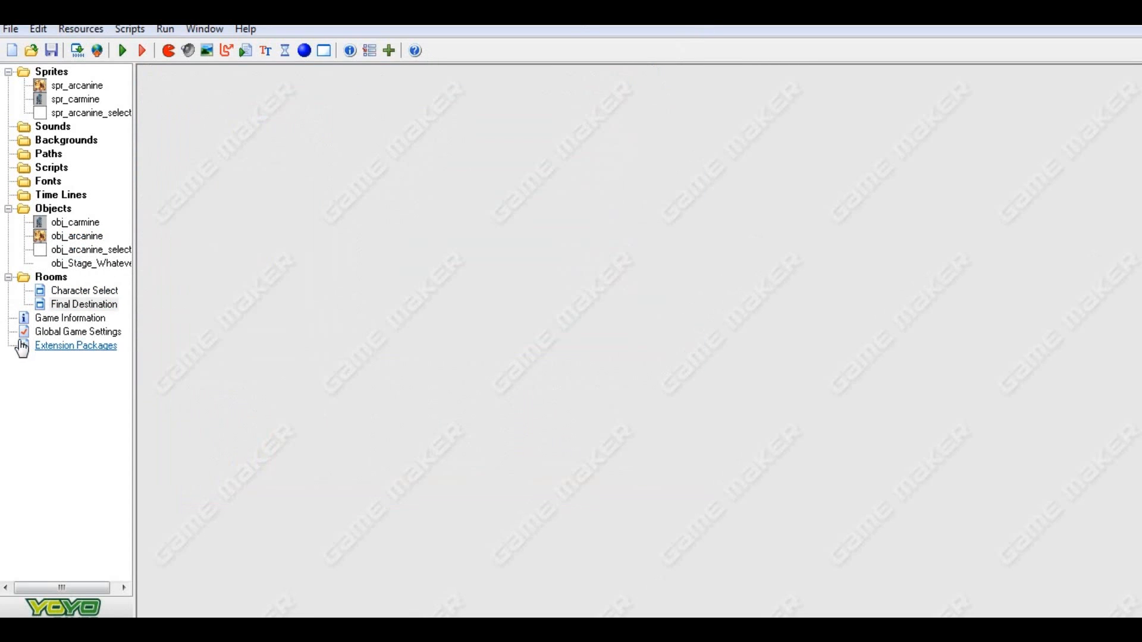
double_click(99, 291)
left_click(275, 229)
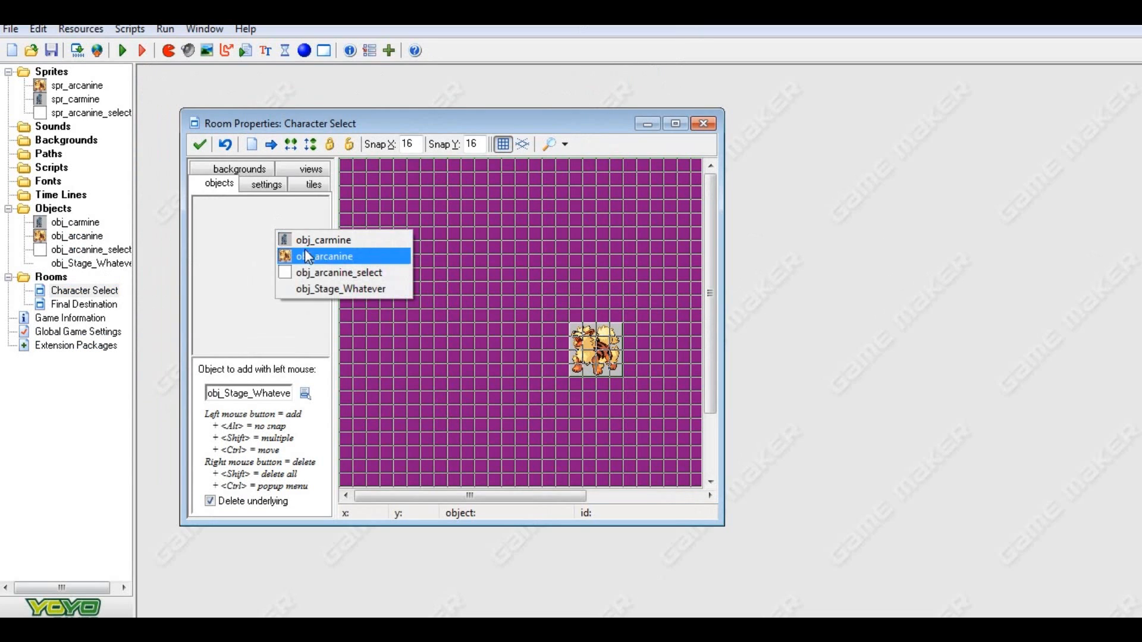
left_click(308, 287)
left_click(440, 233)
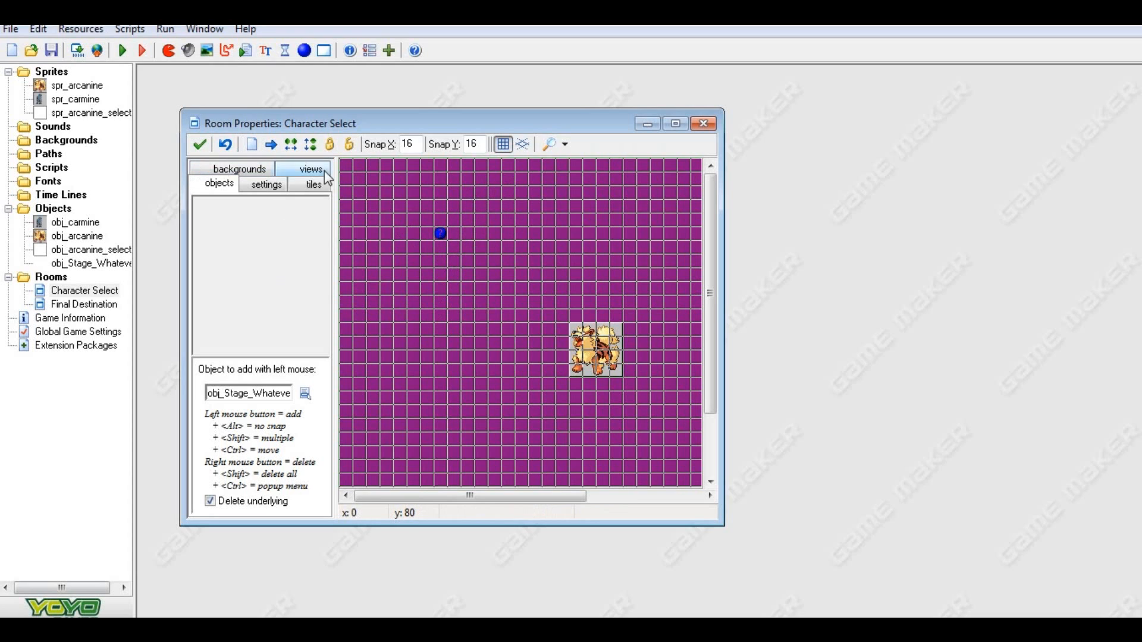
left_click(199, 144)
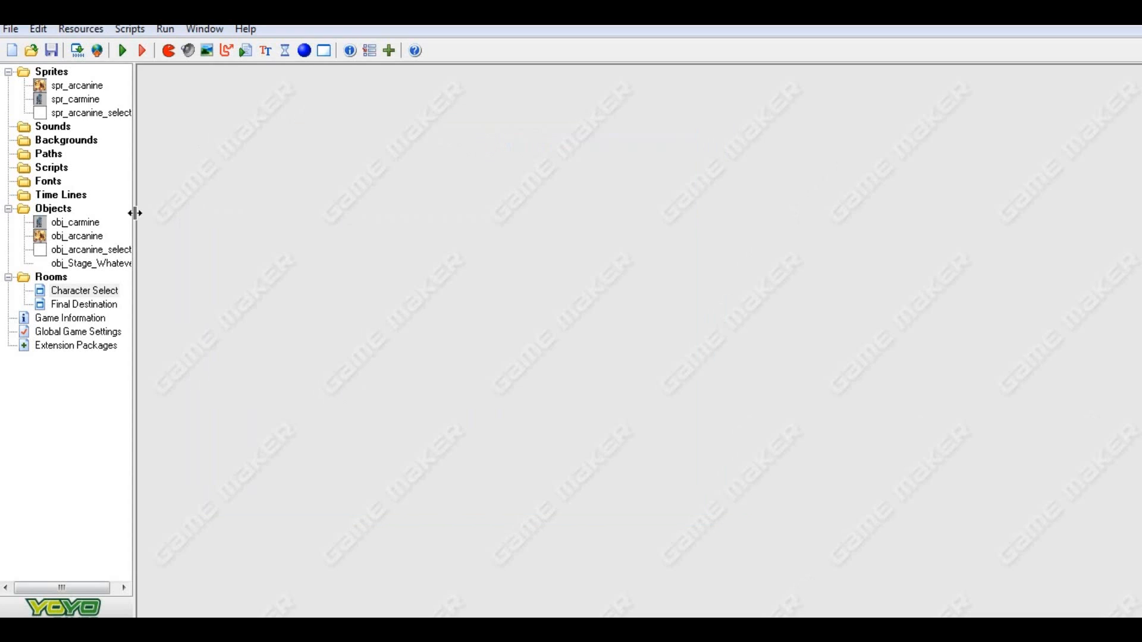
Add a keyboard <Enter> event to obj_Stage_Whatever
double_click(117, 266)
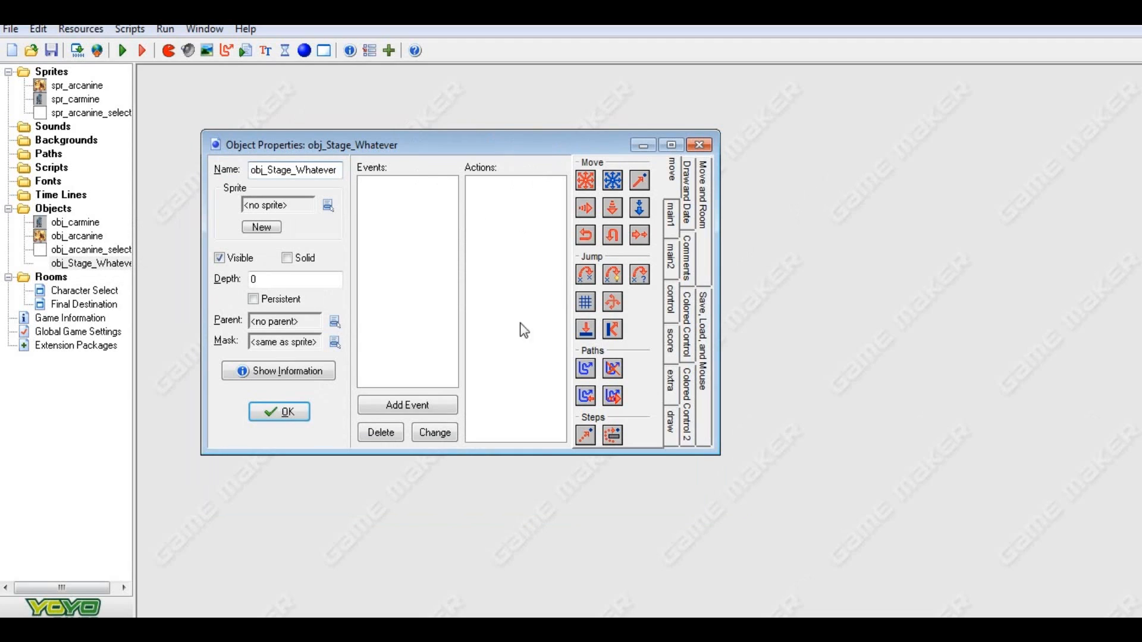
left_click(410, 405)
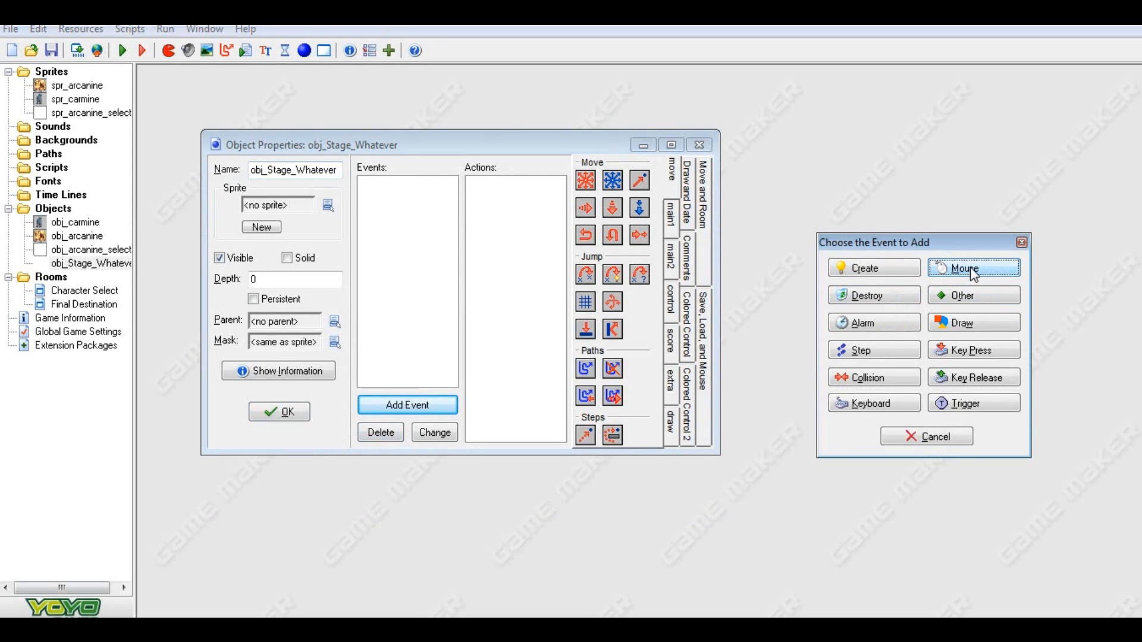
left_click(967, 404)
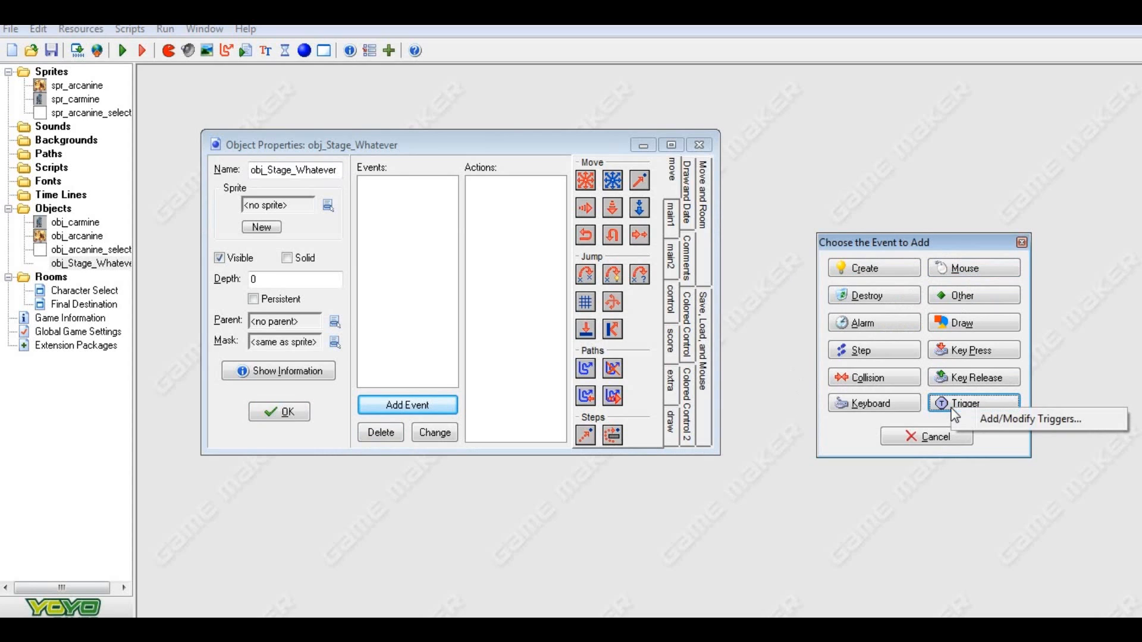
left_click(1026, 483)
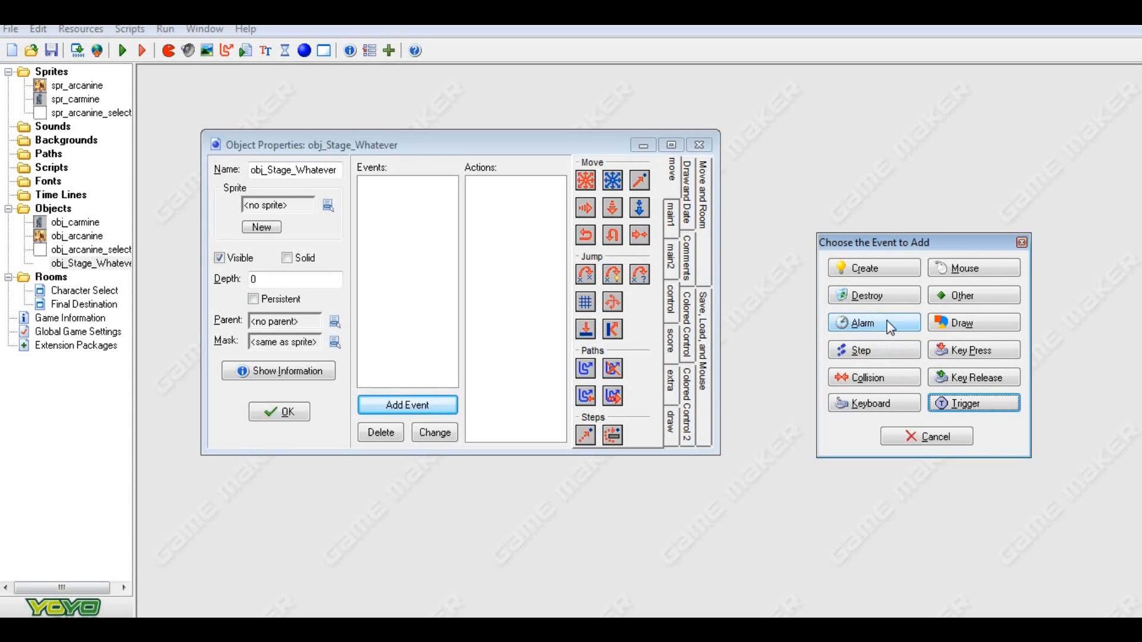
left_click(984, 294)
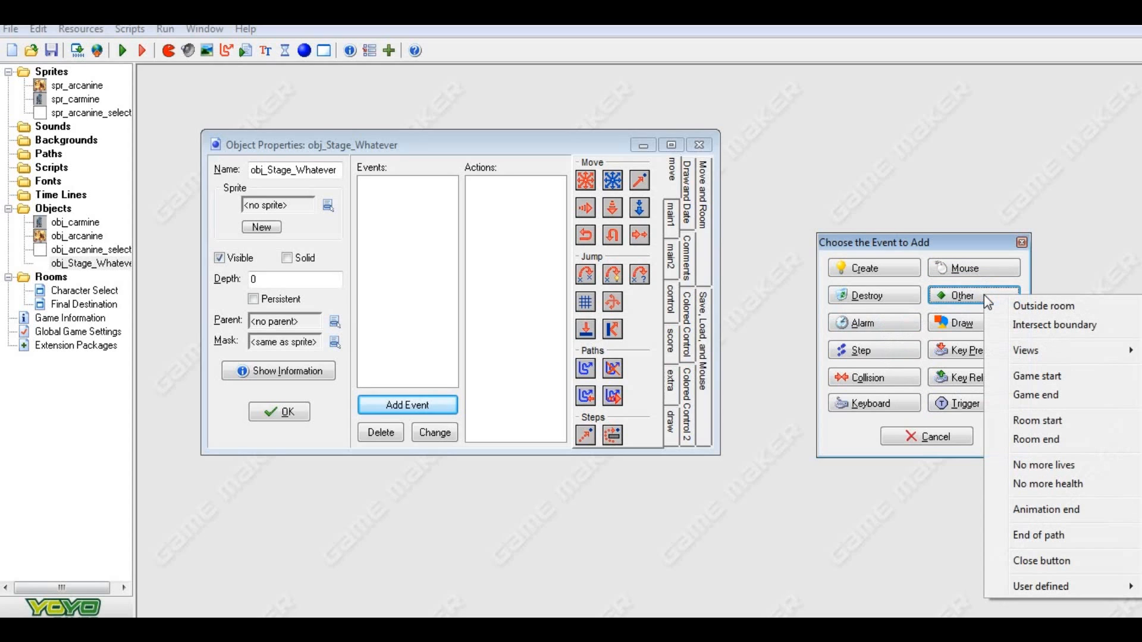
mouse_move(1031, 352)
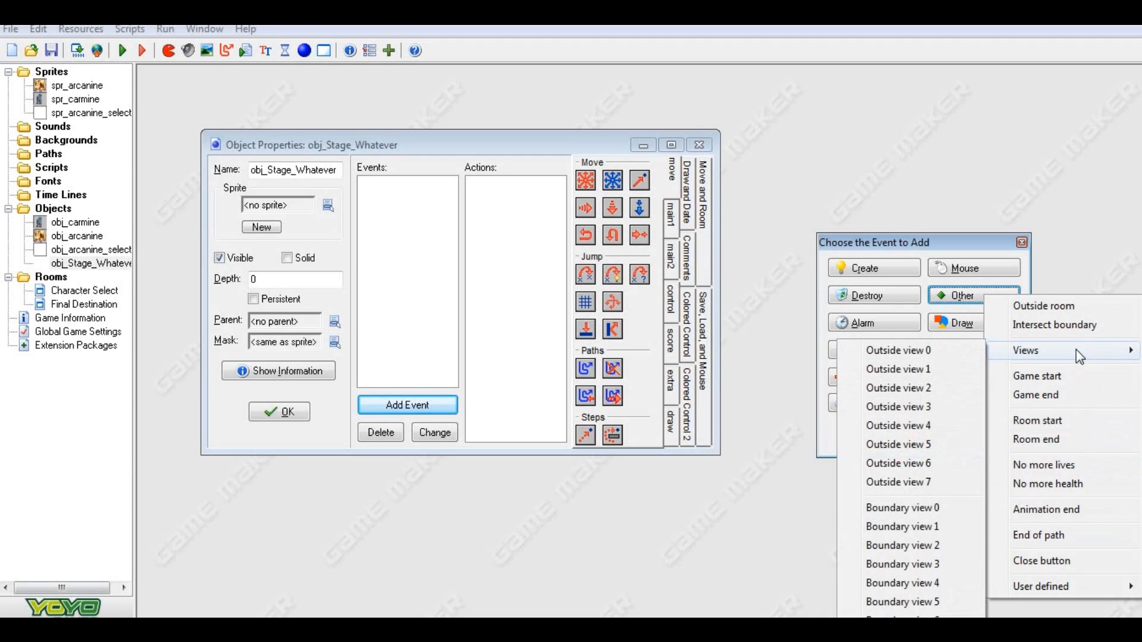
left_click(977, 274)
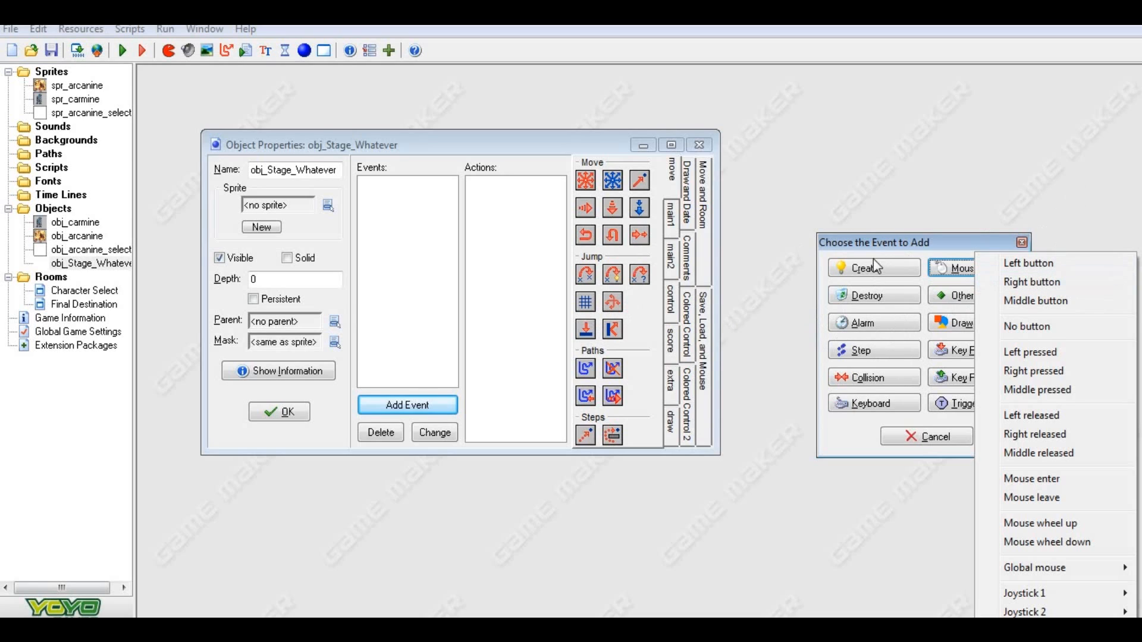
right_click(878, 241)
left_click(866, 240)
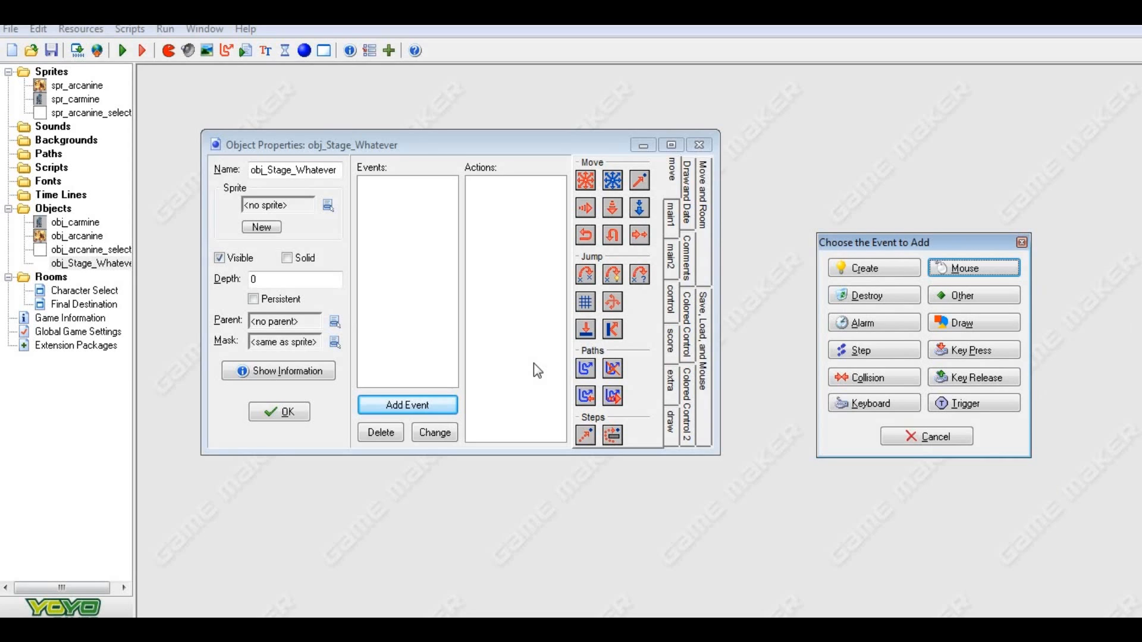
left_click(903, 403)
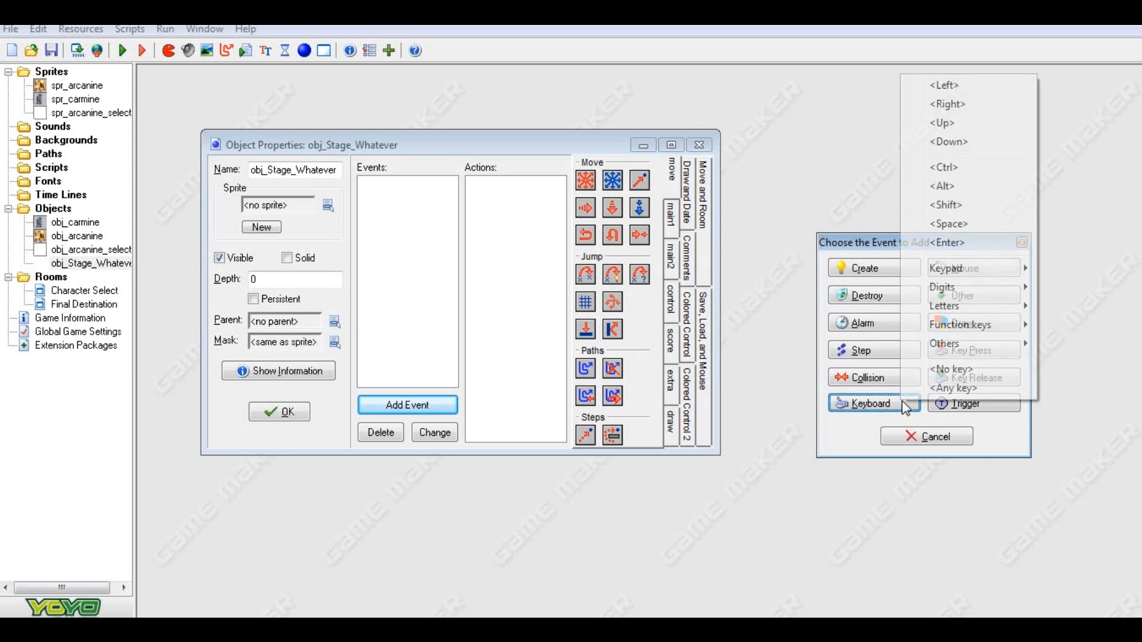
left_click(963, 244)
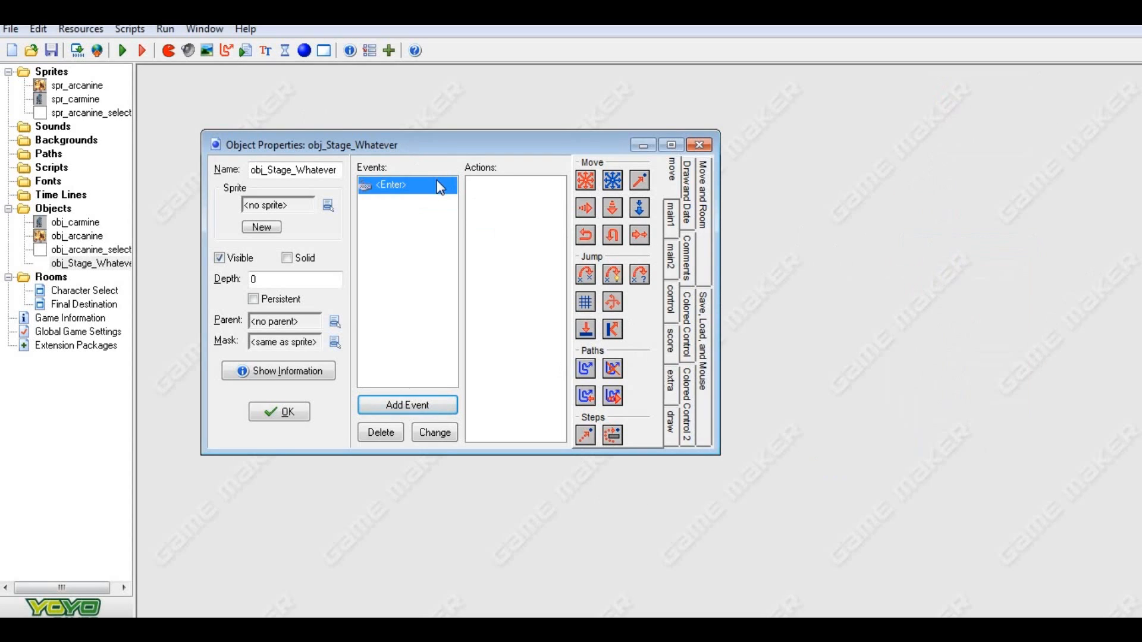
Add a Next Room action with no transition effect to the <Enter> event
left_click(671, 214)
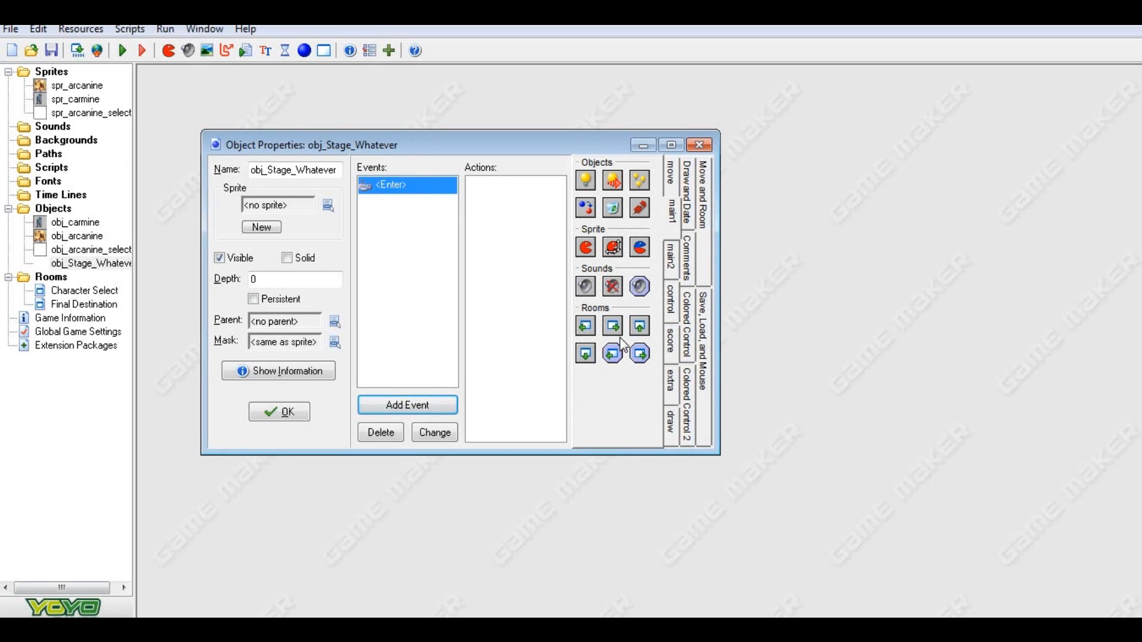
left_click_drag(616, 331, 528, 288)
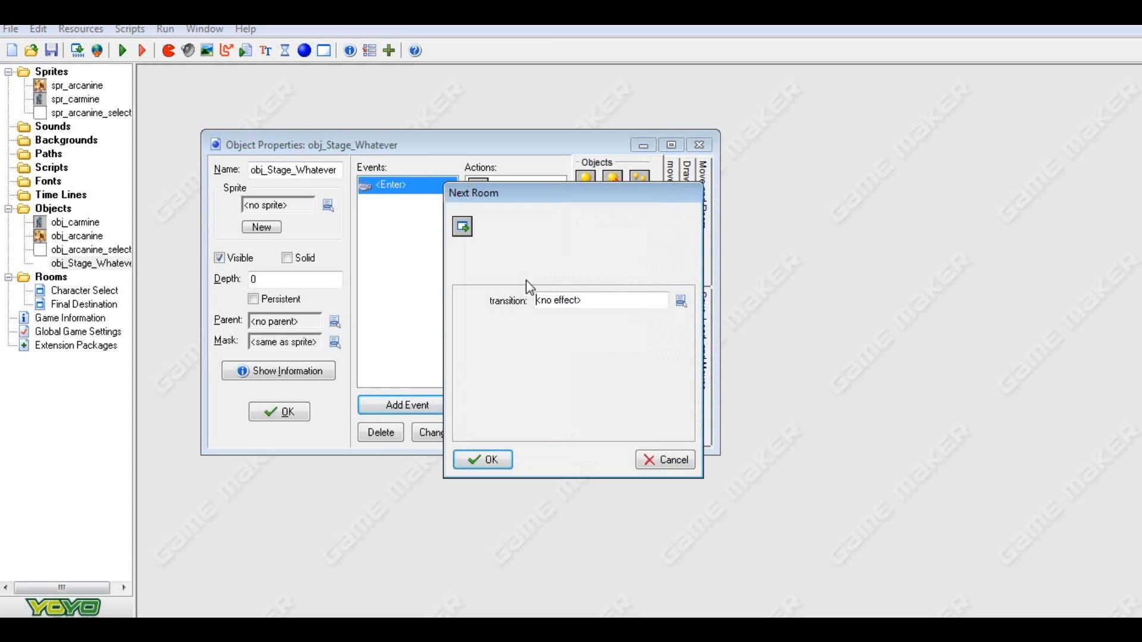
left_click(682, 301)
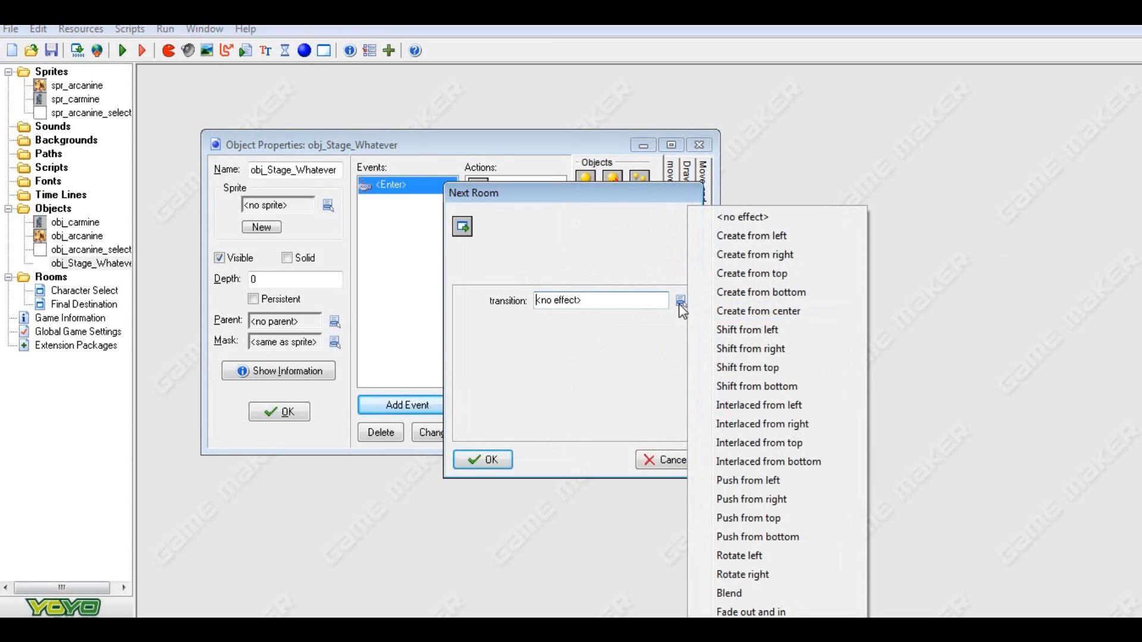
left_click(590, 432)
left_click(482, 459)
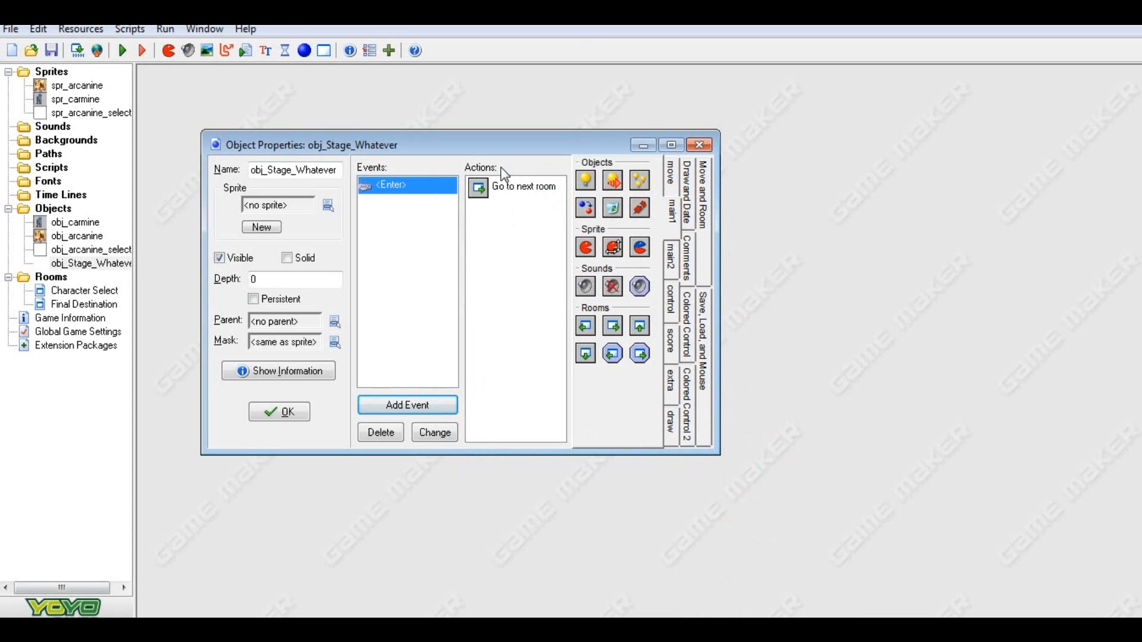
Add a Different Room action to the <Enter> event, leading to Final Destination with no transition effect
left_click(535, 192)
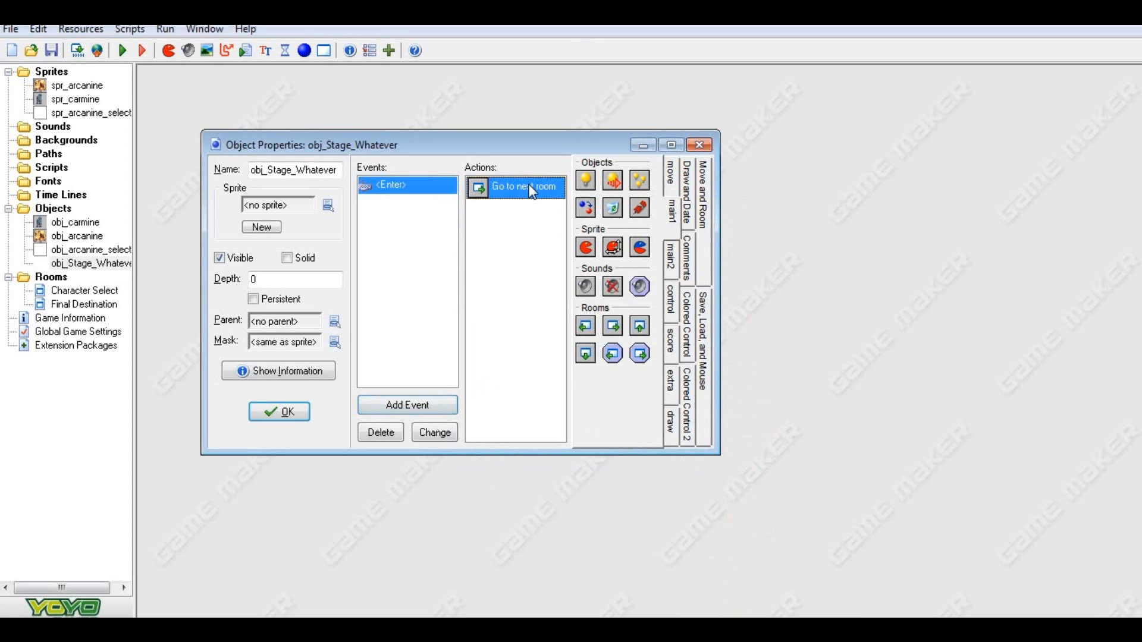
left_click_drag(614, 353, 491, 274)
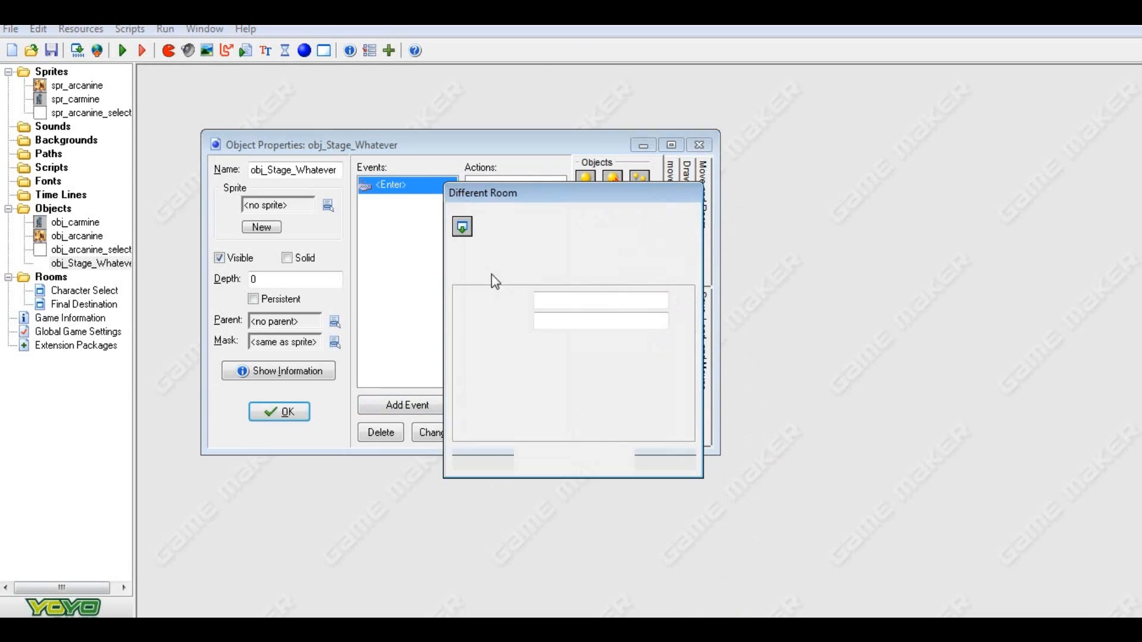
left_click(682, 300)
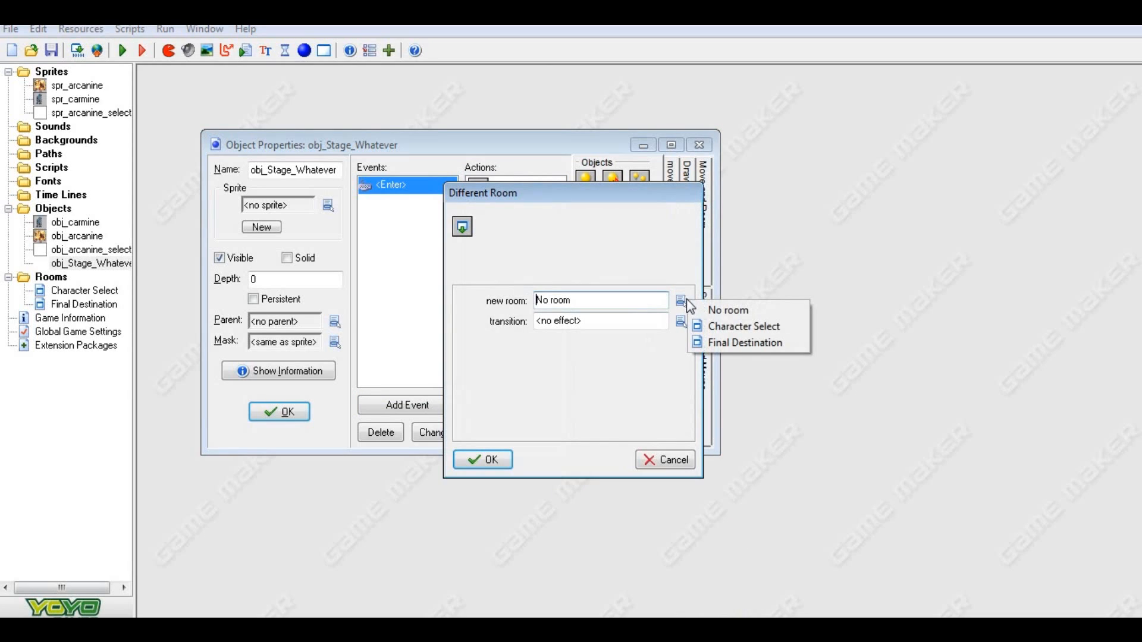
left_click(729, 345)
left_click(482, 460)
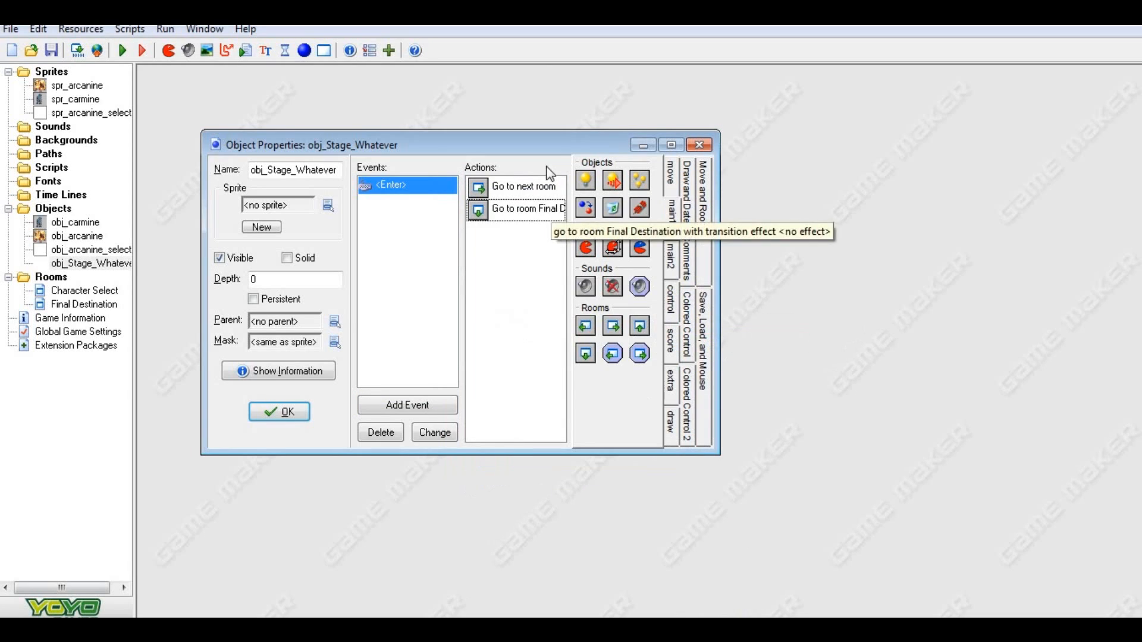
Delete the action that goes to the next room from the <Enter> event
left_click(523, 209)
left_click(535, 189)
key("Delete")
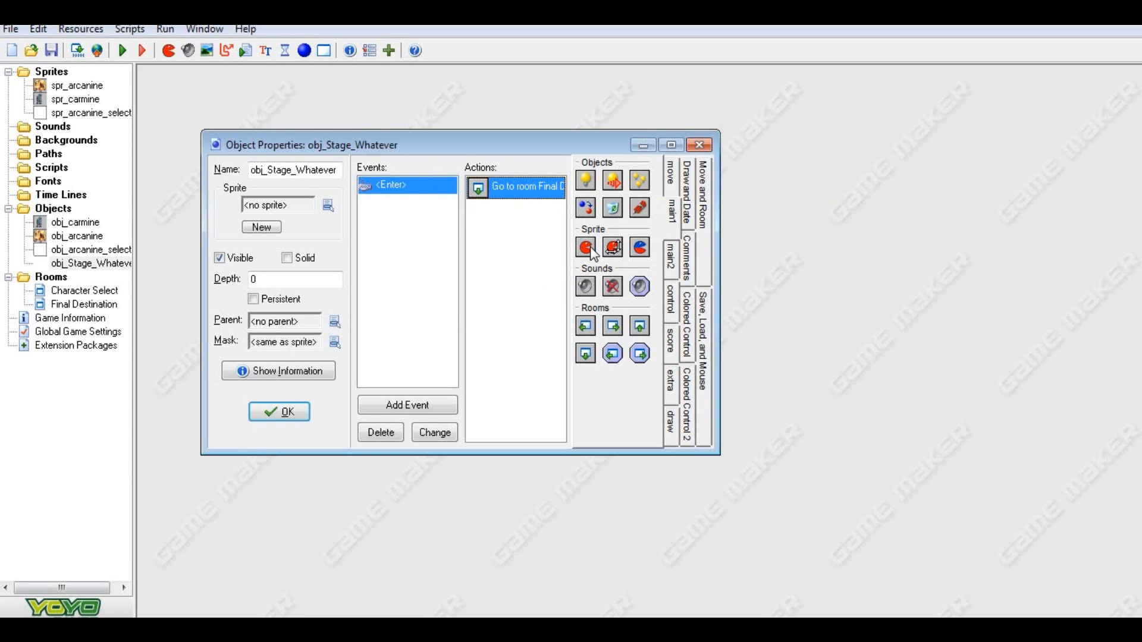
left_click(671, 255)
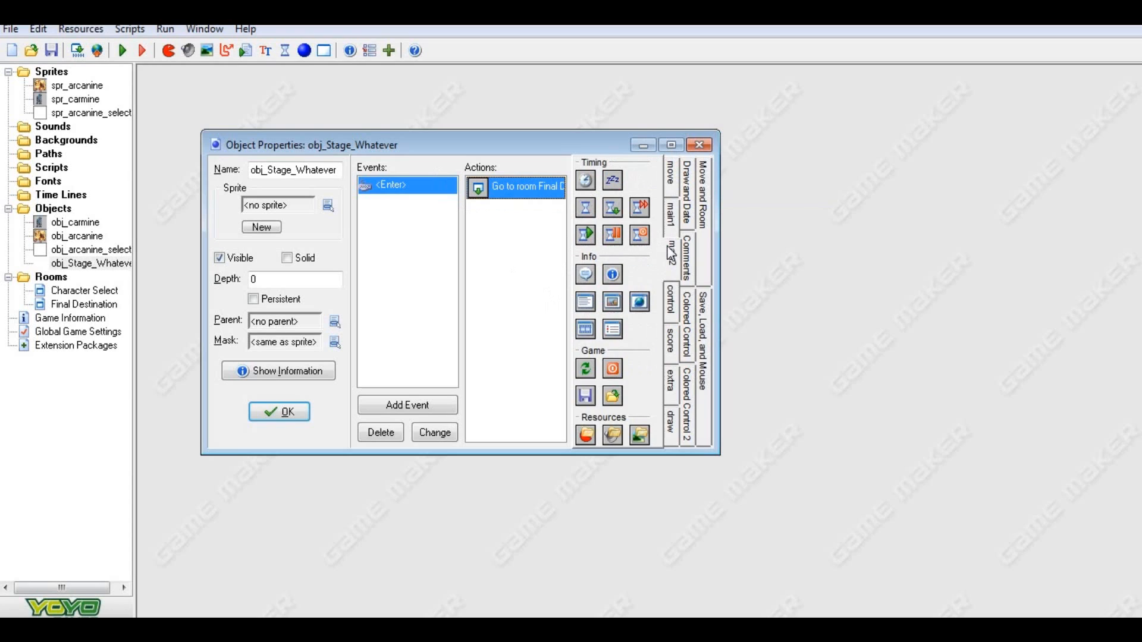
left_click(673, 303)
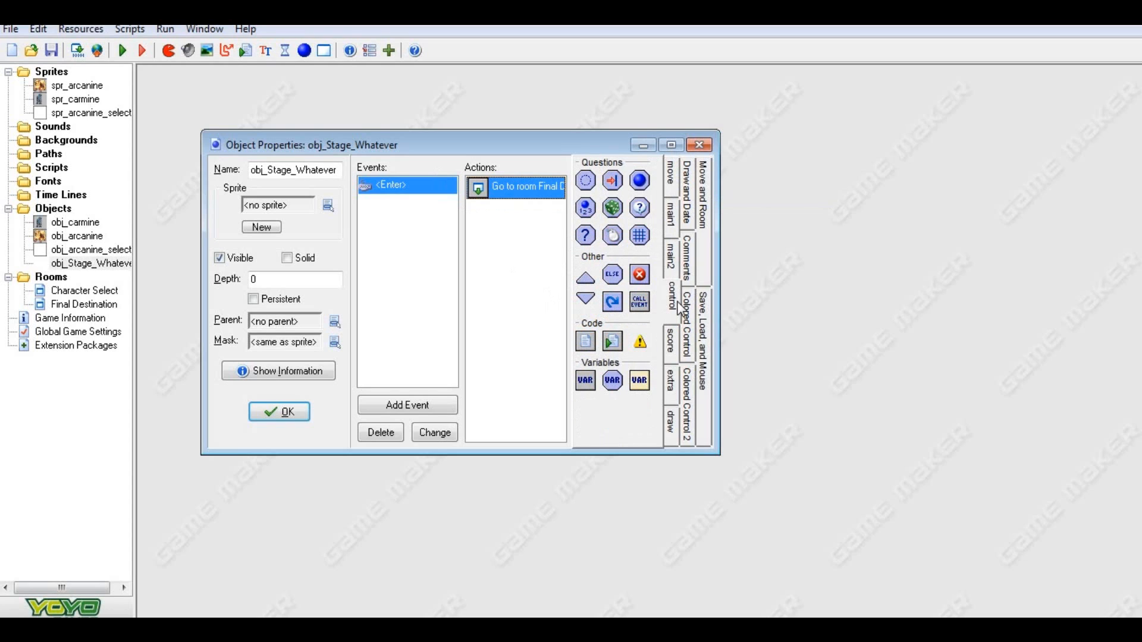
left_click(672, 177)
left_click(668, 208)
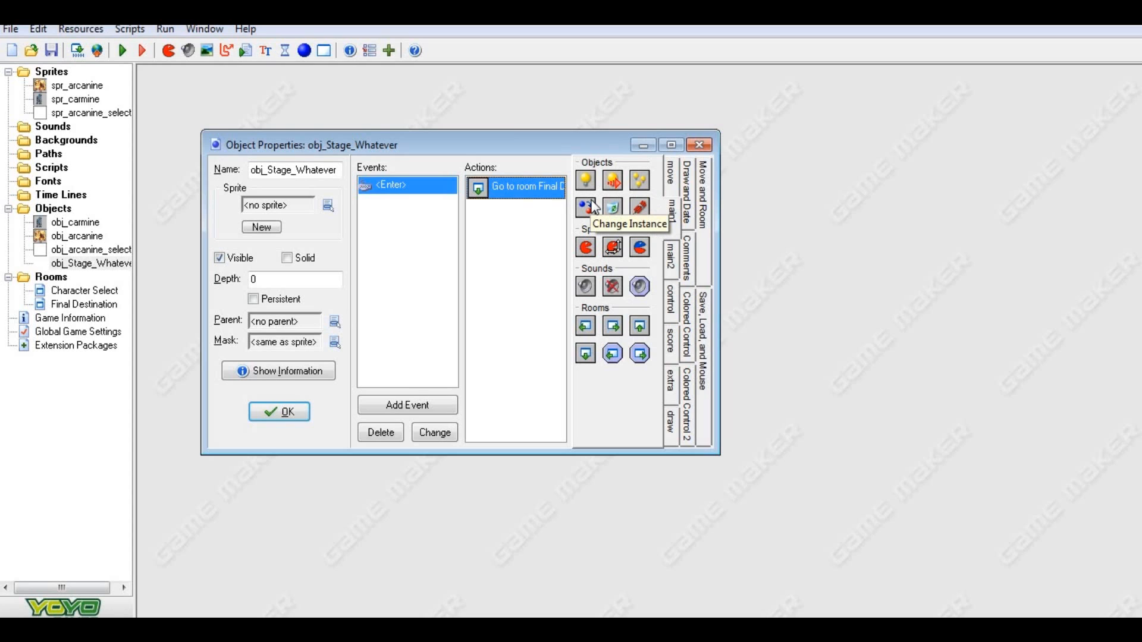
Place four instances of obj_arcanine_select in a horizontal row in the Final Destination room with the grid hidden, adjusting their spacing
left_click(55, 305)
double_click(55, 305)
left_click(731, 162)
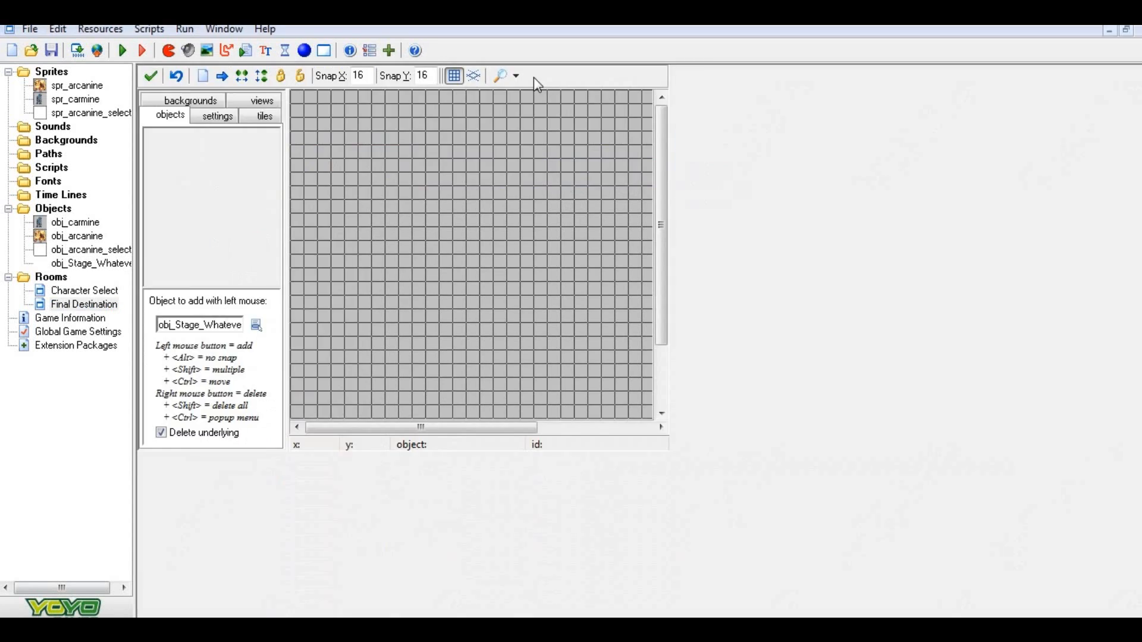
left_click(453, 74)
left_click(232, 273)
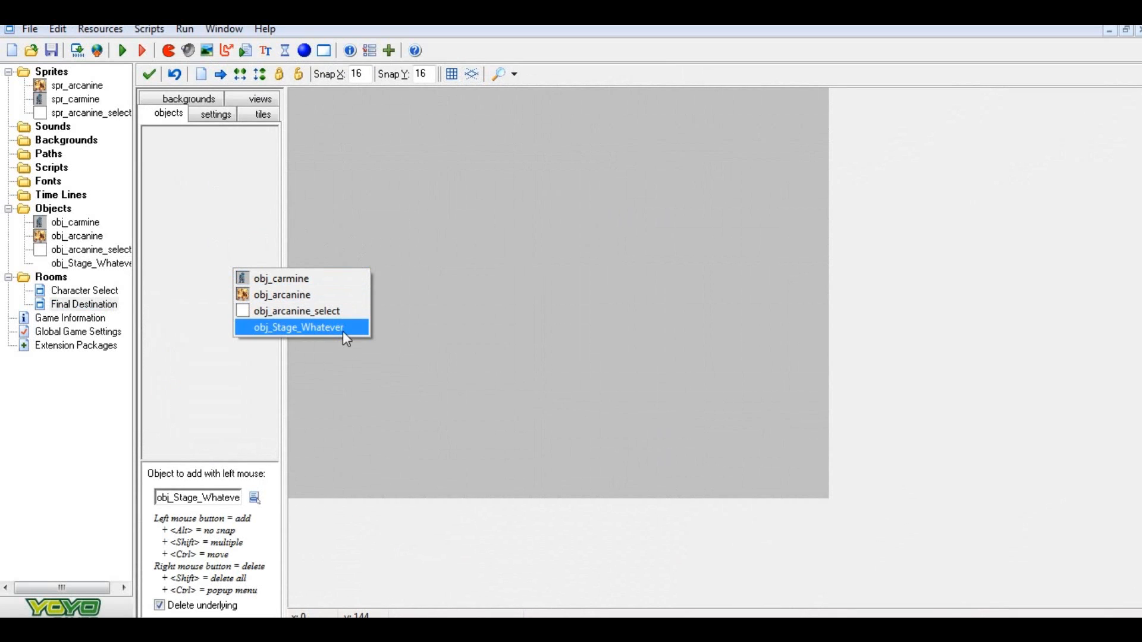
left_click(342, 316)
left_click(420, 249)
left_click_drag(653, 234, 501, 242)
left_click(613, 251)
left_click_drag(689, 250, 707, 249)
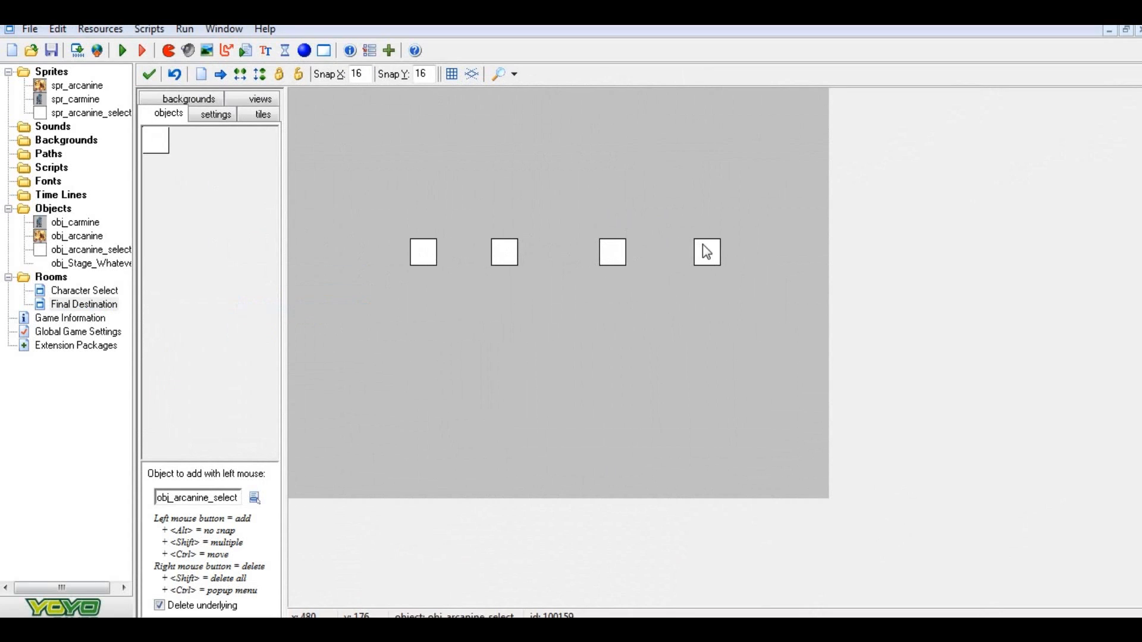
left_click_drag(612, 256, 586, 254)
left_click(652, 252)
right_click(708, 253)
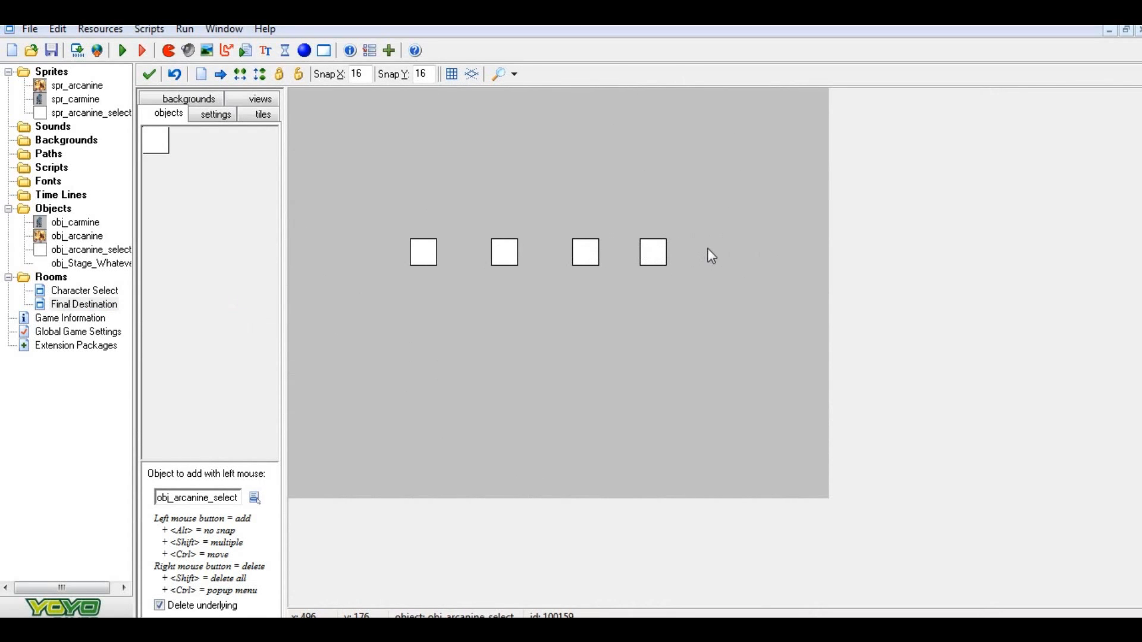
right_click(660, 254)
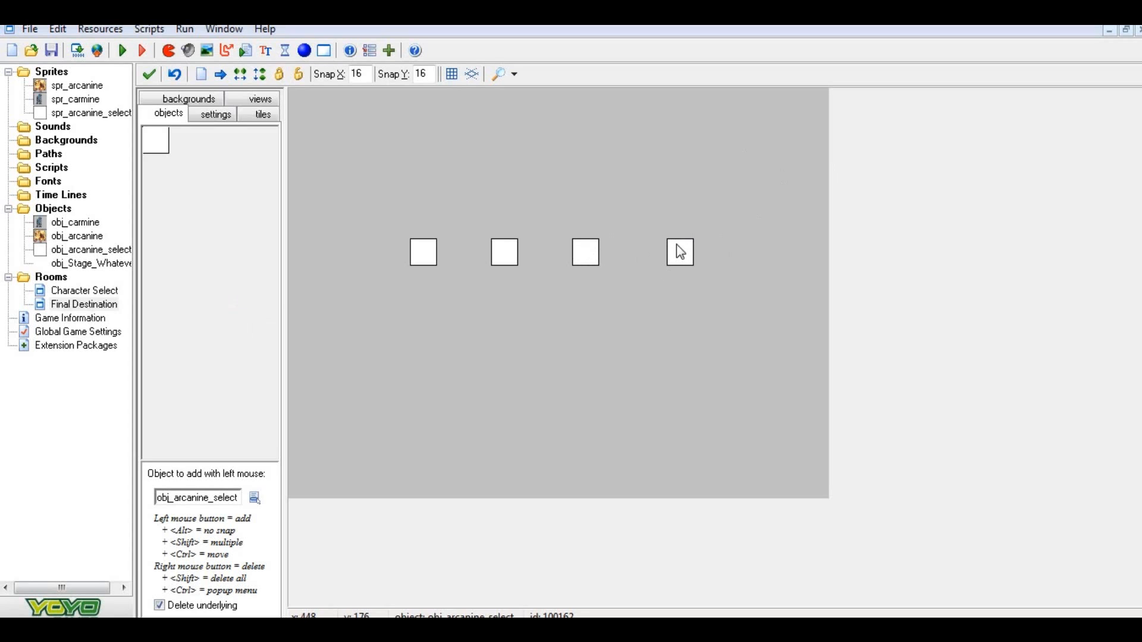
Delete every obj_arcanine_select instance from the Final Destination room, and close the room and the obj_Stage_Whatever properties
right_click(431, 247)
right_click(511, 249)
right_click(596, 260)
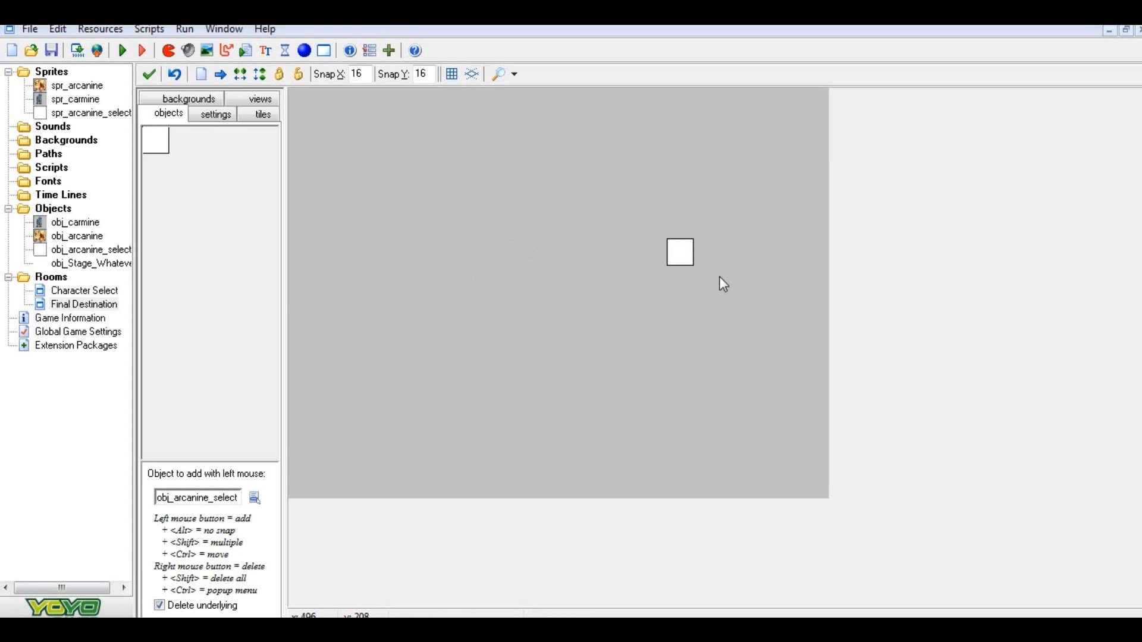
right_click(692, 255)
left_click(148, 74)
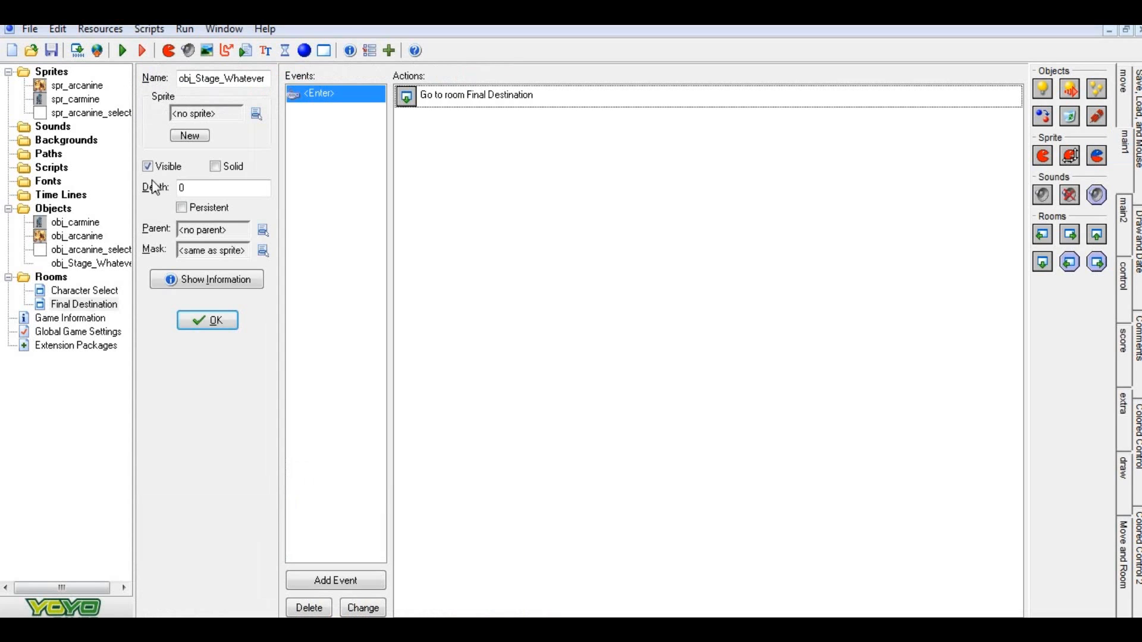
left_click(218, 325)
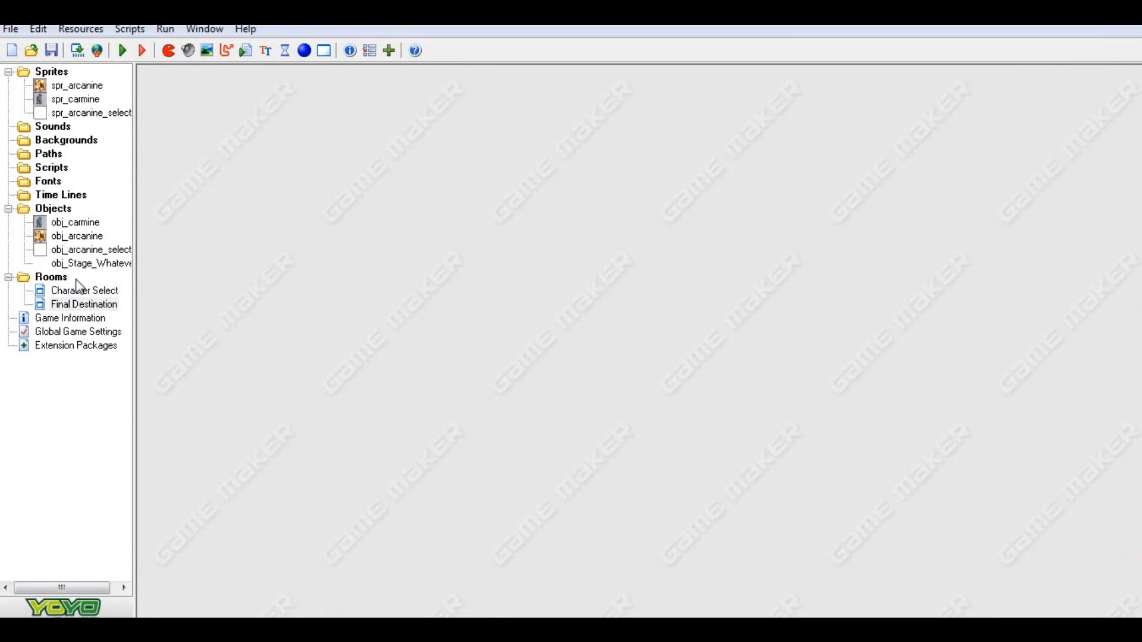
Place a single obj_arcanine_select instance near the middle of the Final Destination room and save the room
double_click(94, 306)
left_click(767, 187)
double_click(82, 304)
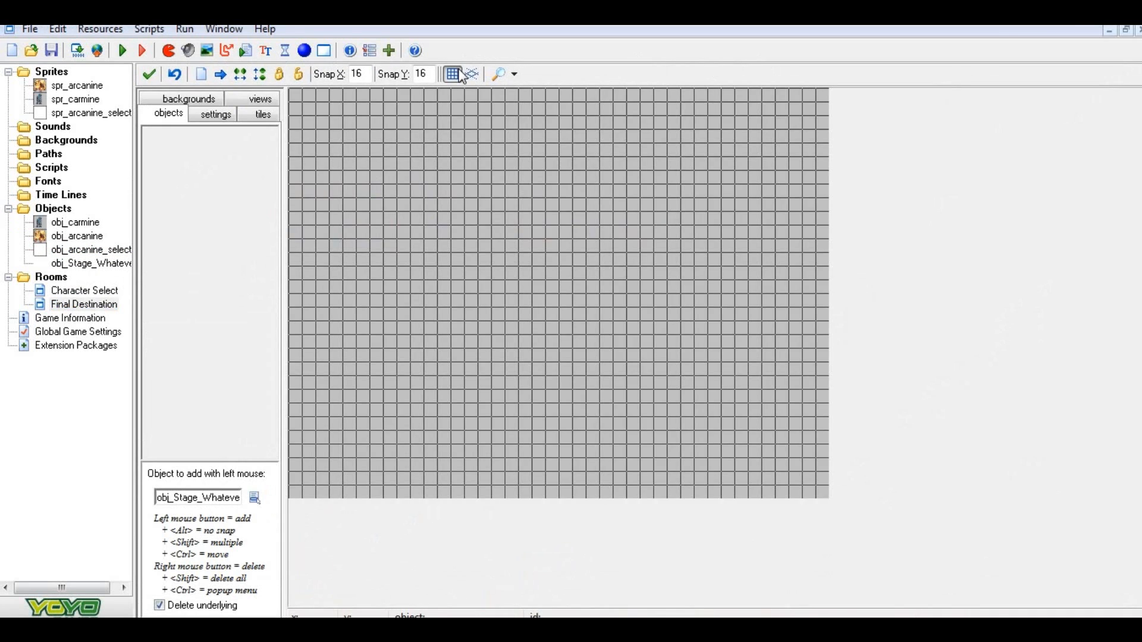
left_click(451, 73)
left_click(229, 262)
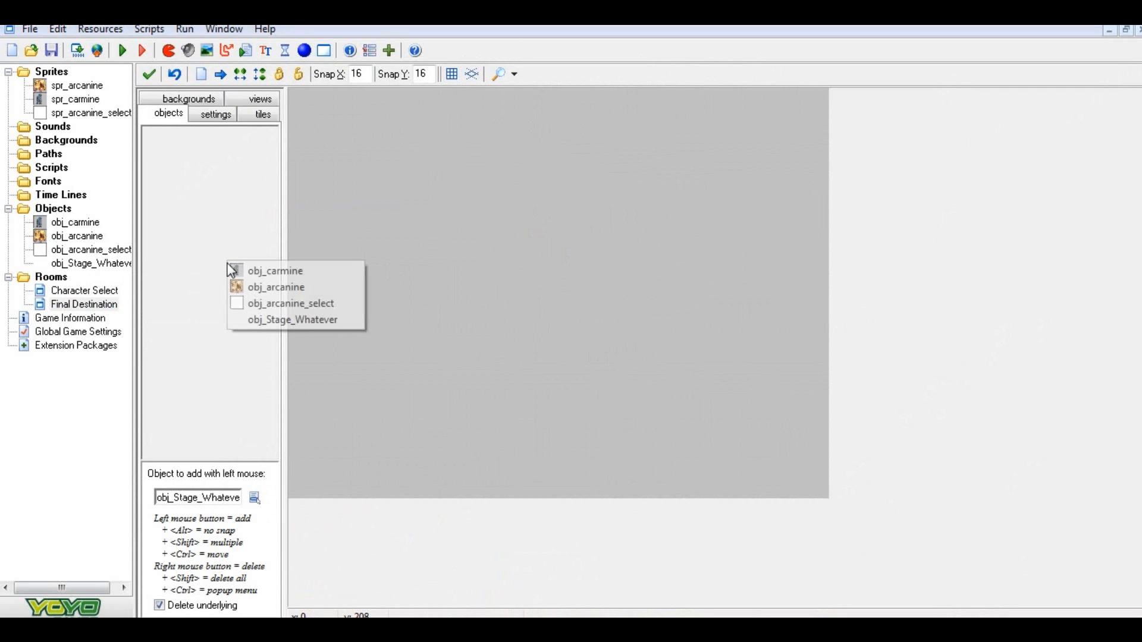
left_click(328, 313)
left_click_drag(513, 284, 559, 276)
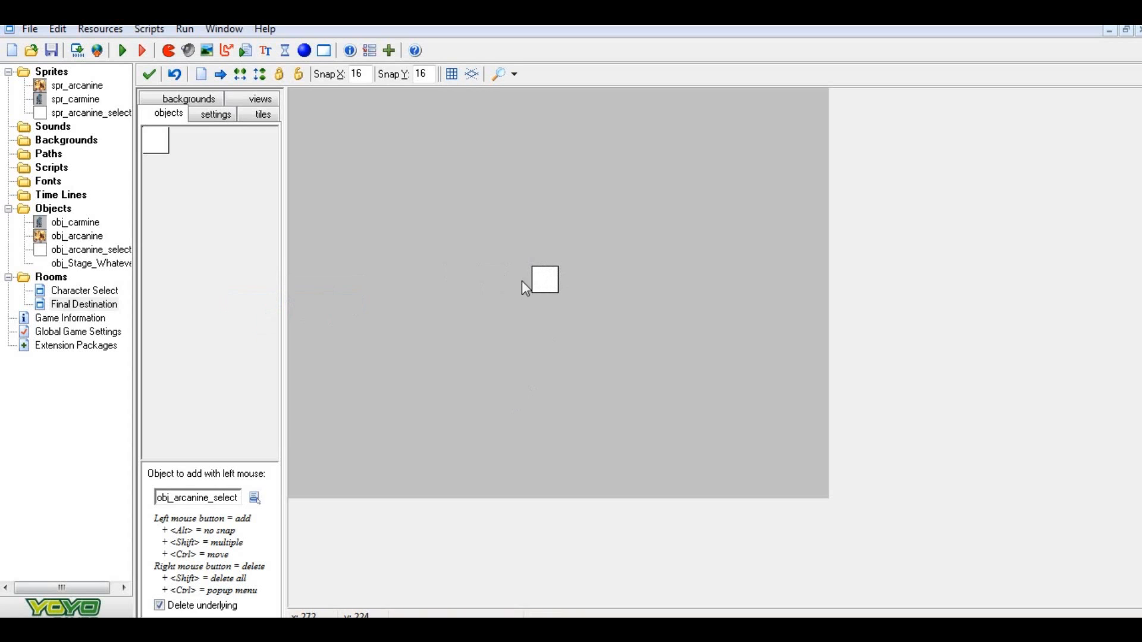
left_click(149, 73)
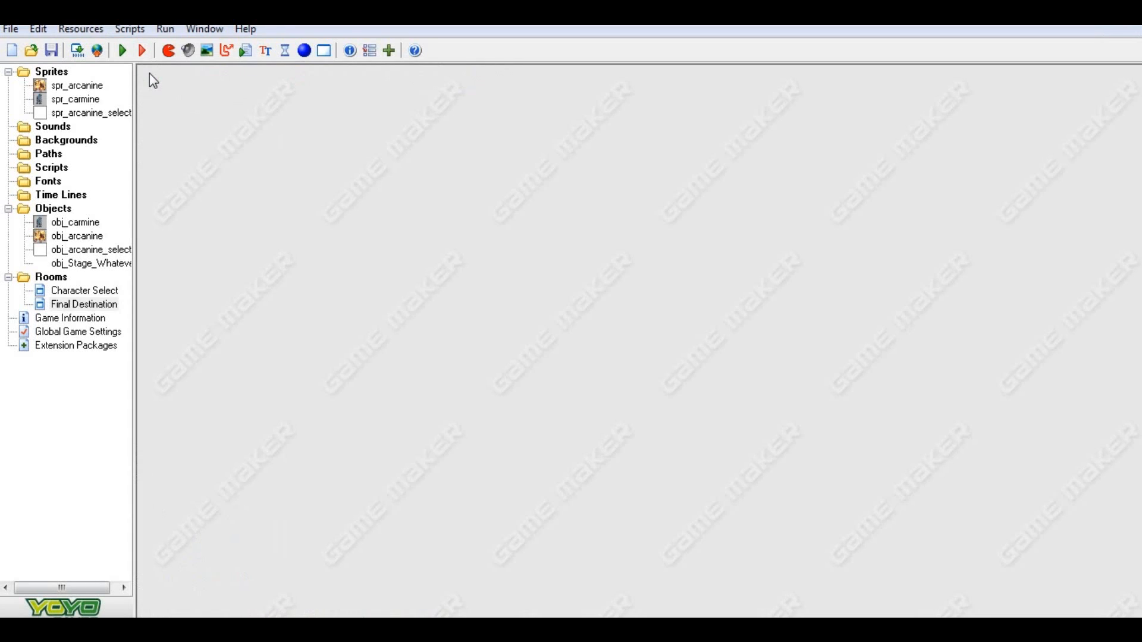
Review the <Enter> event action of obj_Stage_Whatever and the layout of the Character Select room
double_click(114, 262)
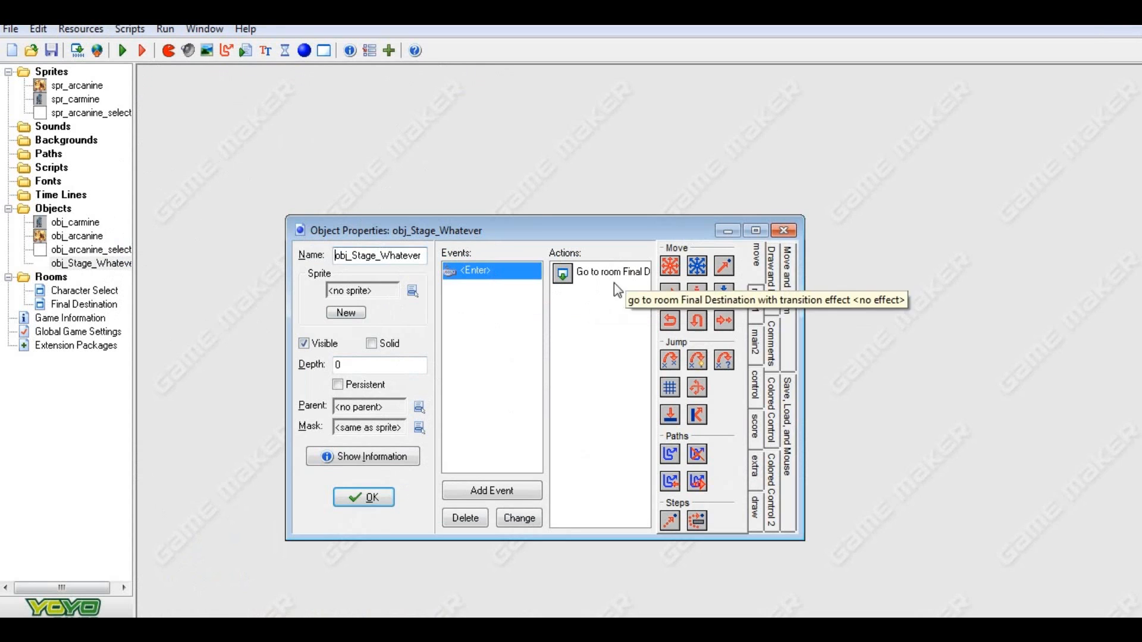
left_click(336, 493)
double_click(84, 291)
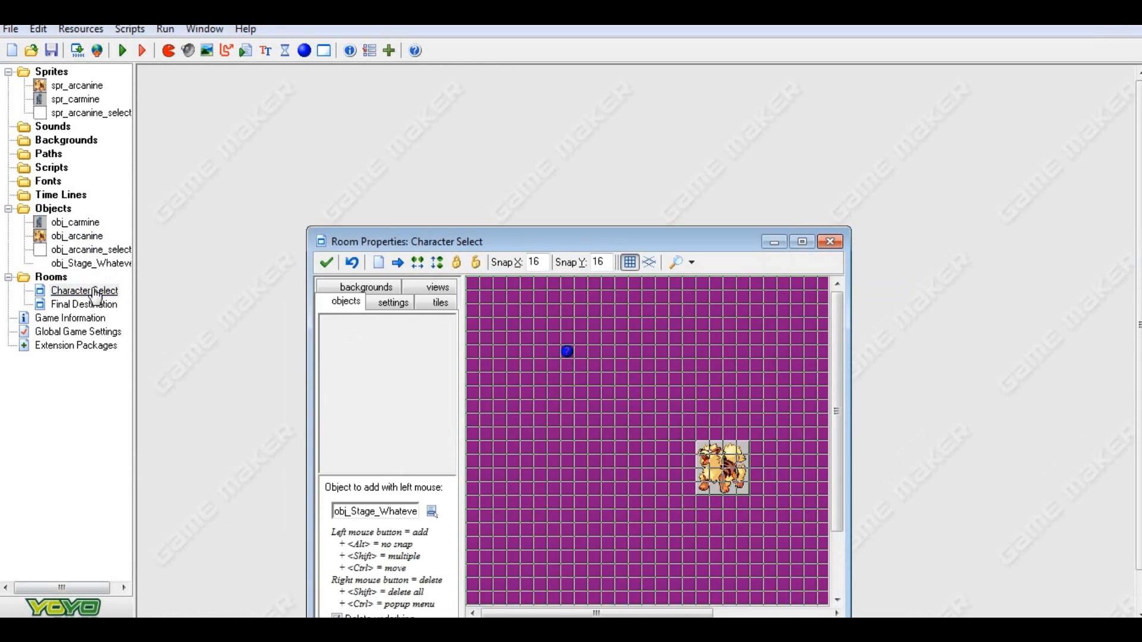
left_click(328, 262)
Inspect the obj_arcanine_select placement across the whole Final Destination room with the grid hidden, and close the room
double_click(84, 304)
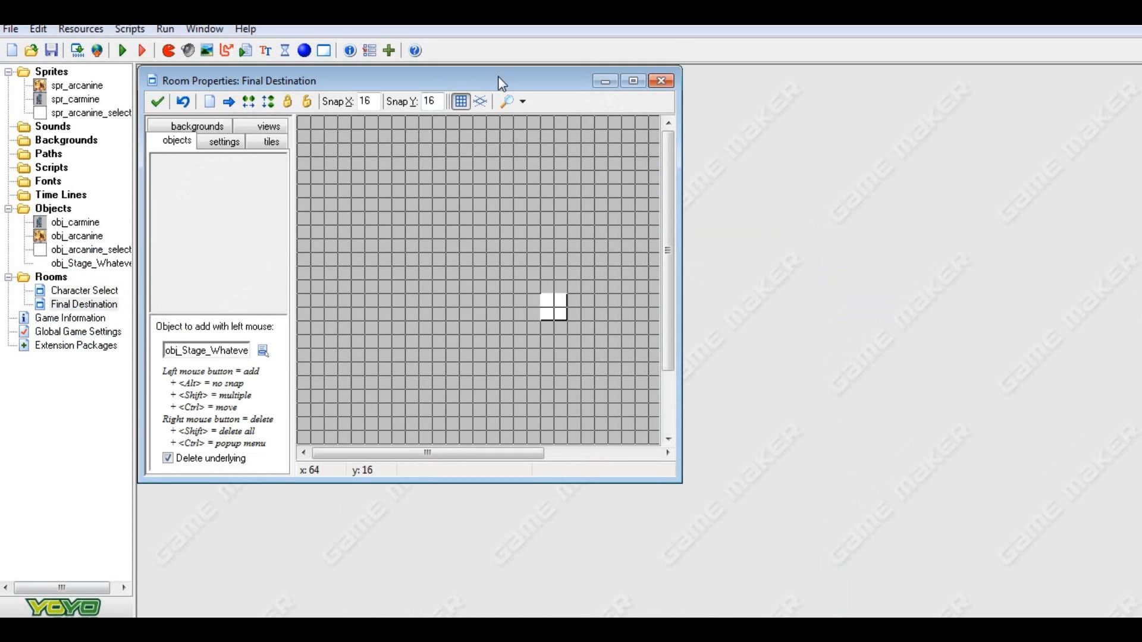
left_click_drag(498, 76, 709, 143)
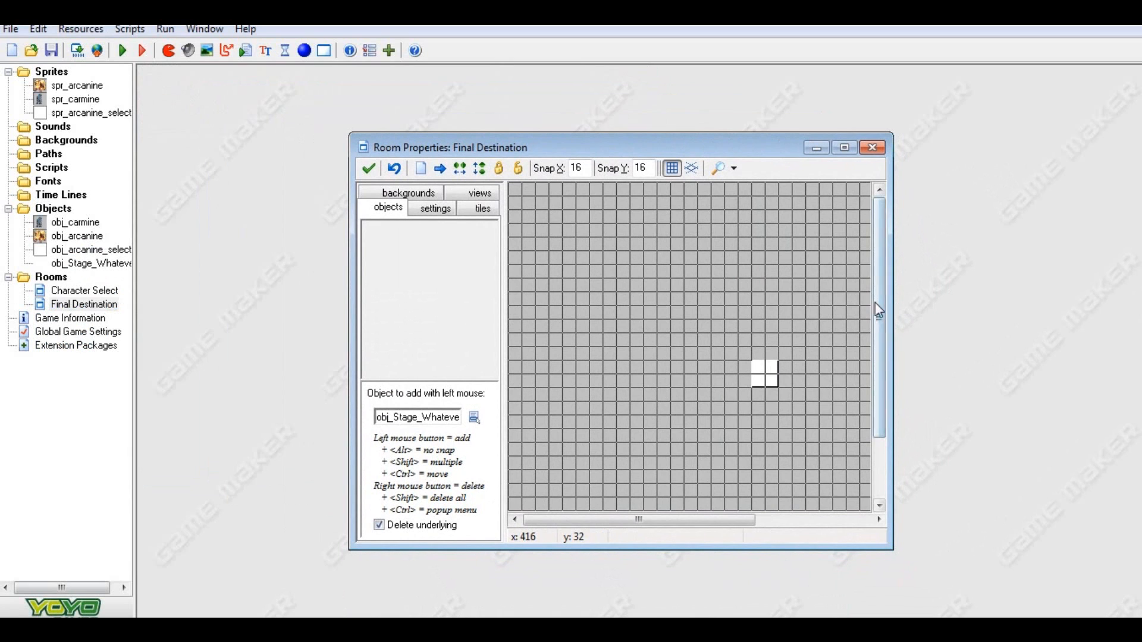
left_click_drag(878, 308, 878, 366)
left_click_drag(703, 520, 792, 499)
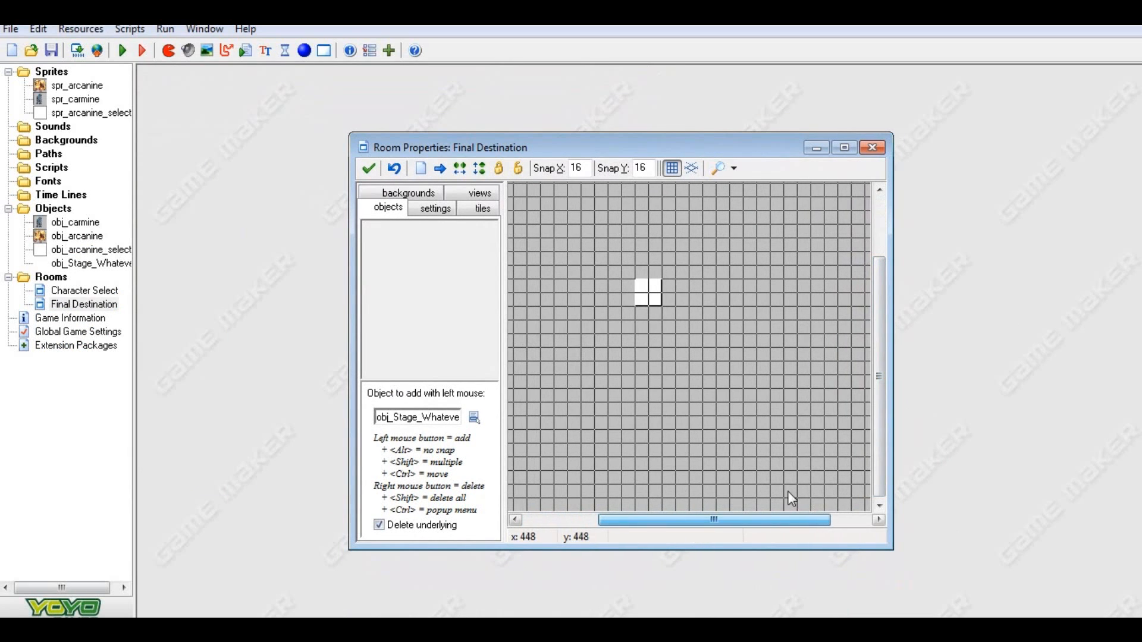
left_click(844, 147)
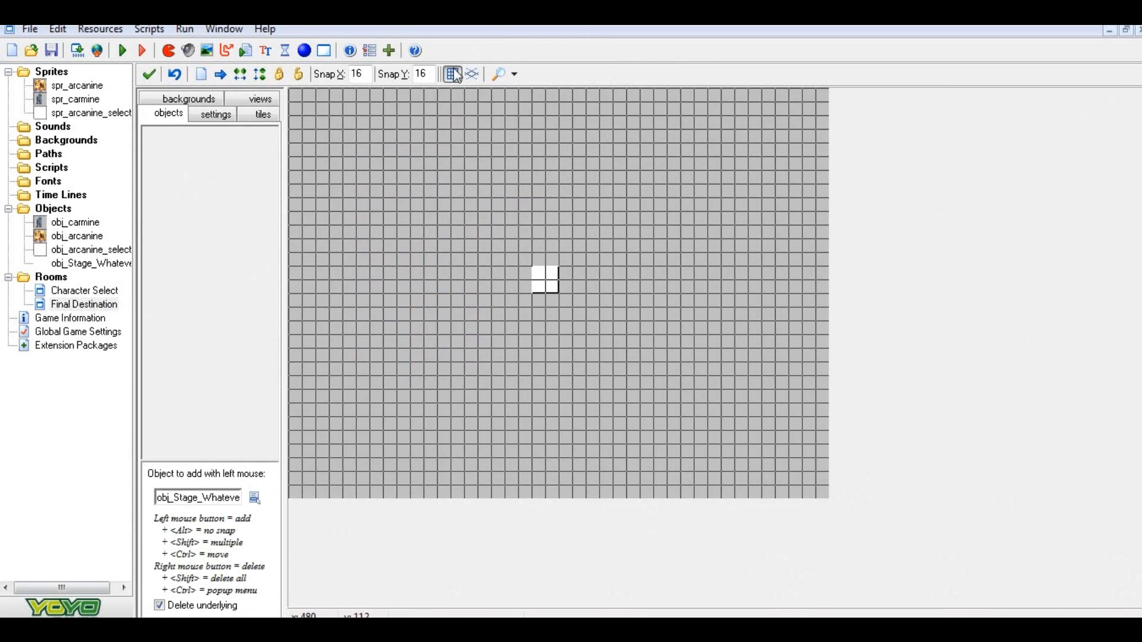
left_click(453, 73)
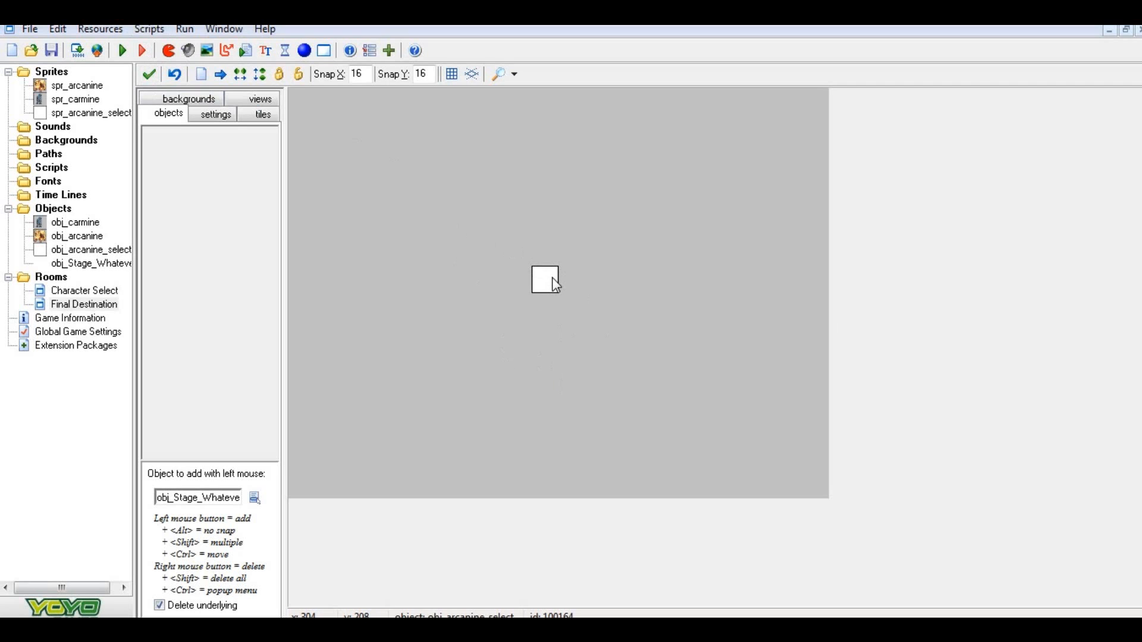
left_click(149, 73)
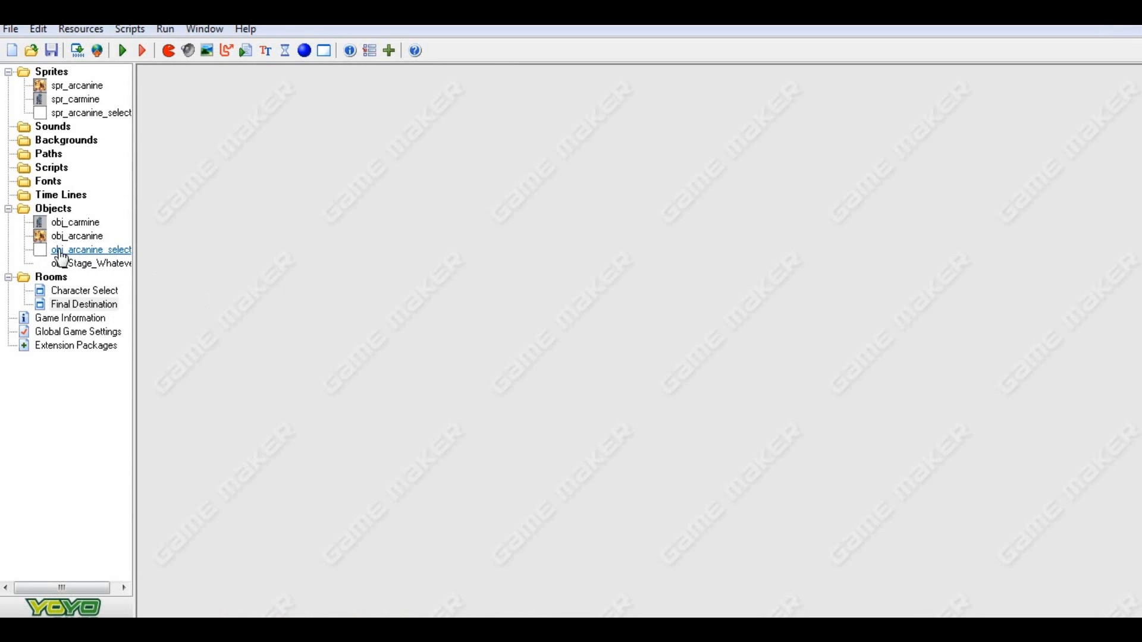
Add a Room Start event to obj_arcanine
double_click(82, 237)
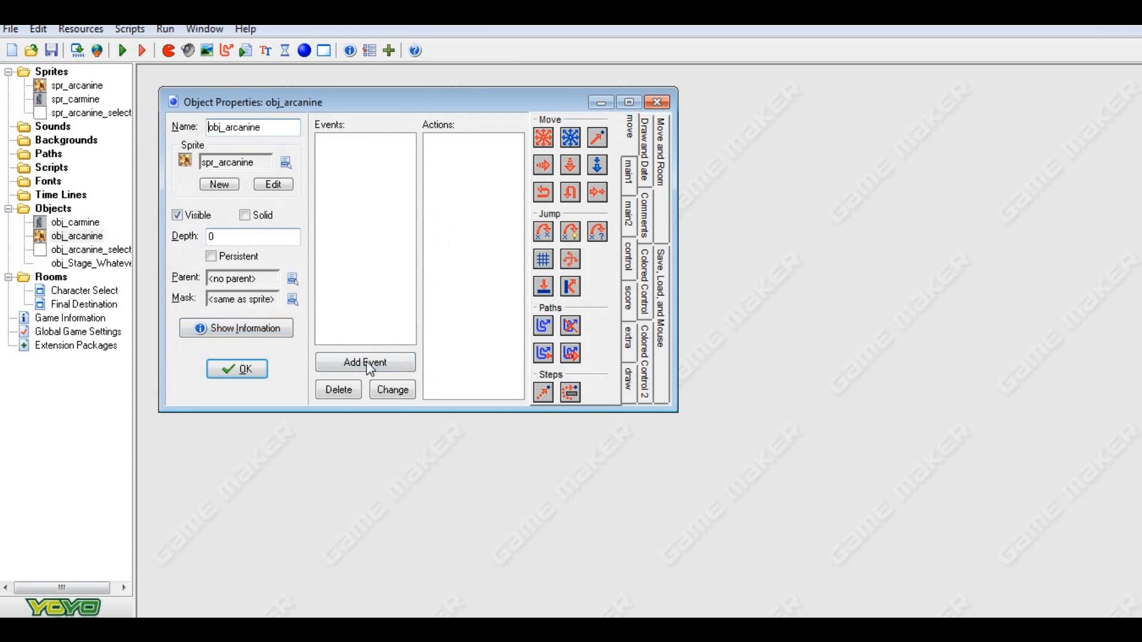
left_click(385, 364)
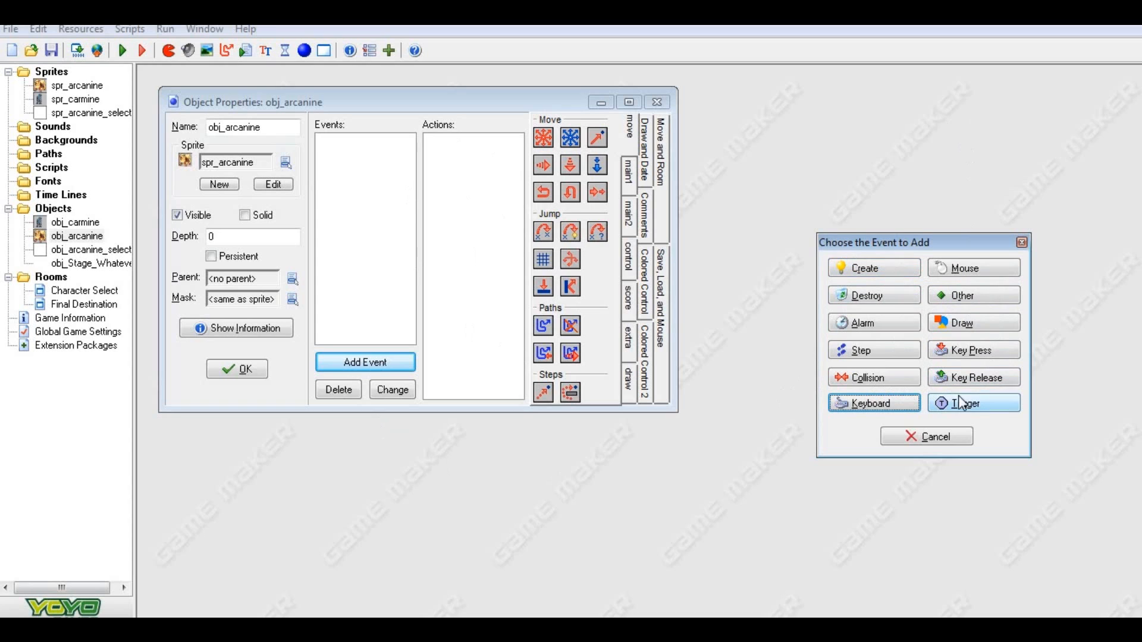
left_click(955, 297)
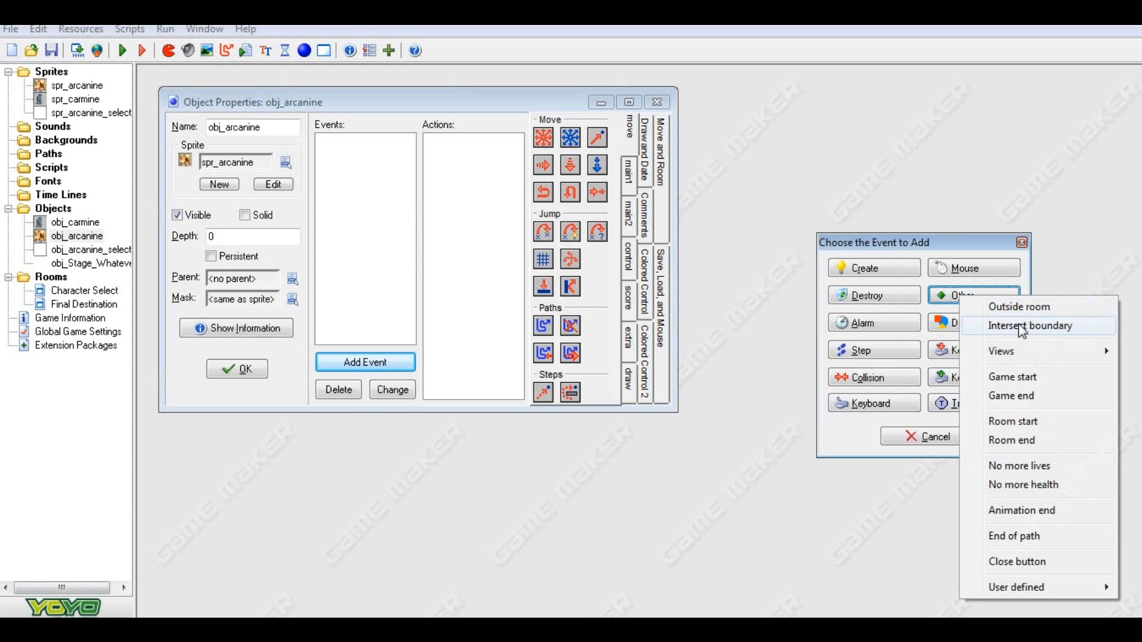
left_click(1012, 423)
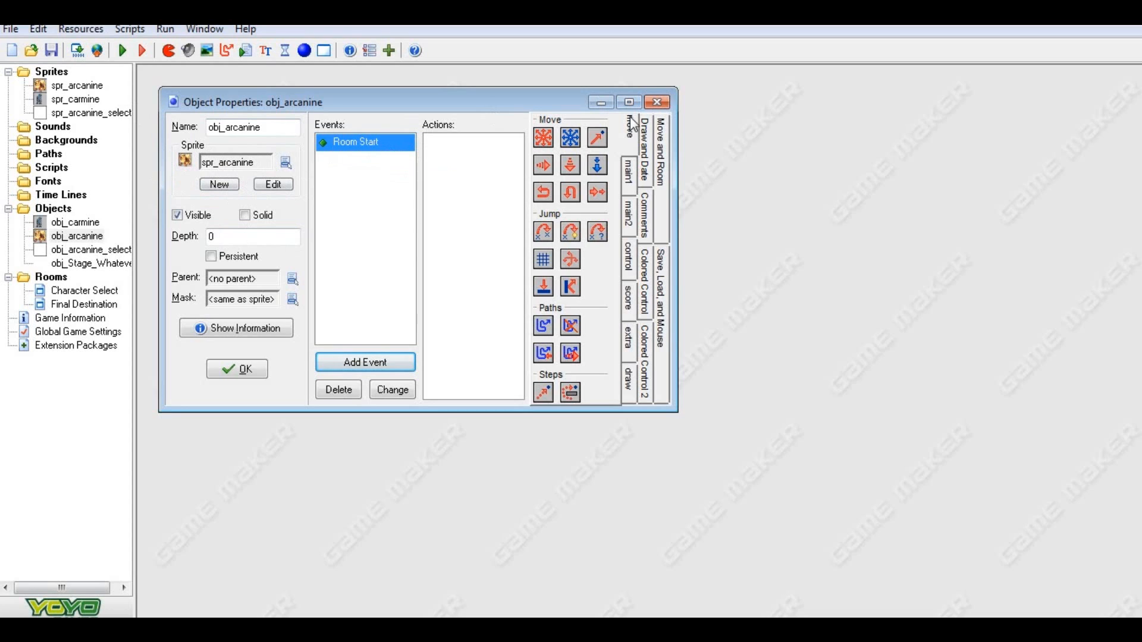
Add a Change Instance action to the Room Start event that applies to obj_arcanine_select and changes it into obj_arcanine, choosing its perform events option
left_click(632, 174)
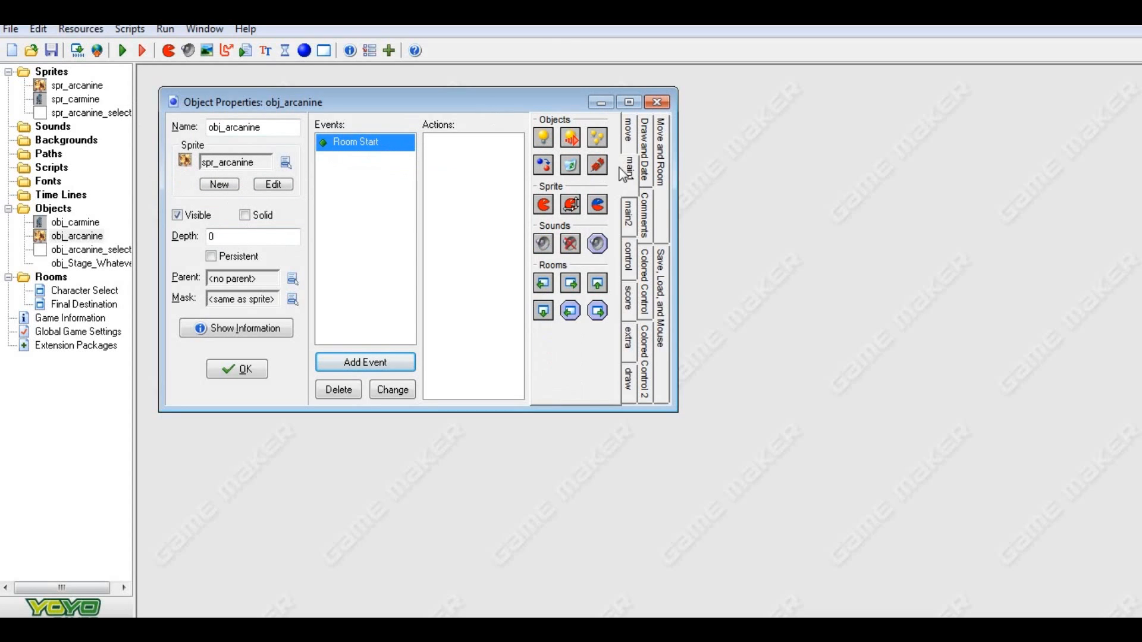
left_click_drag(542, 165, 443, 146)
left_click(681, 304)
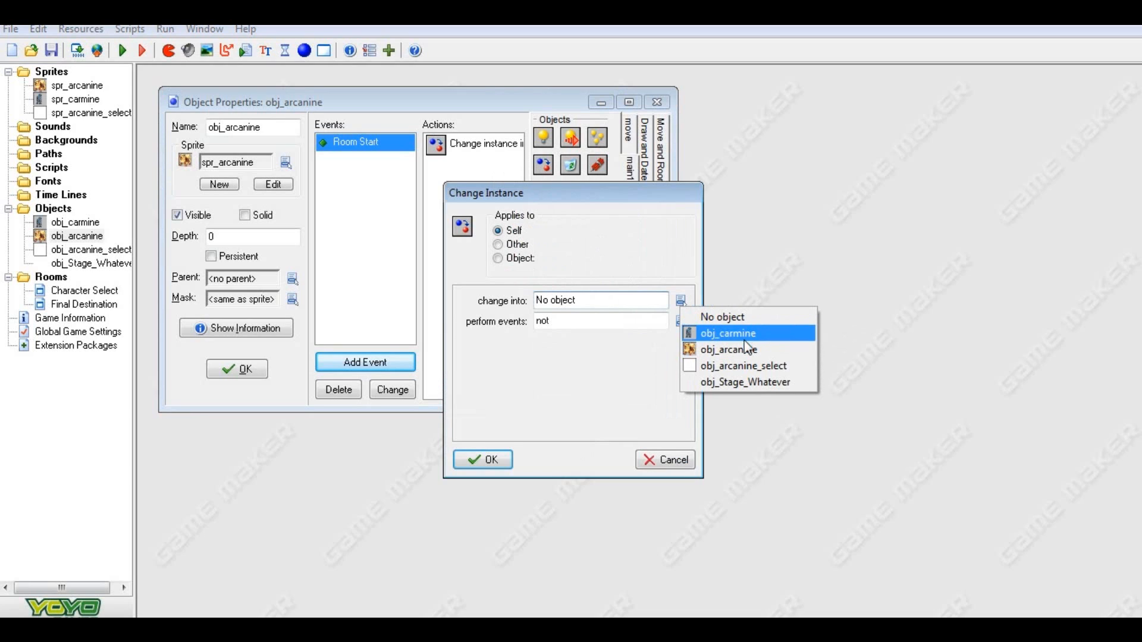
left_click(738, 349)
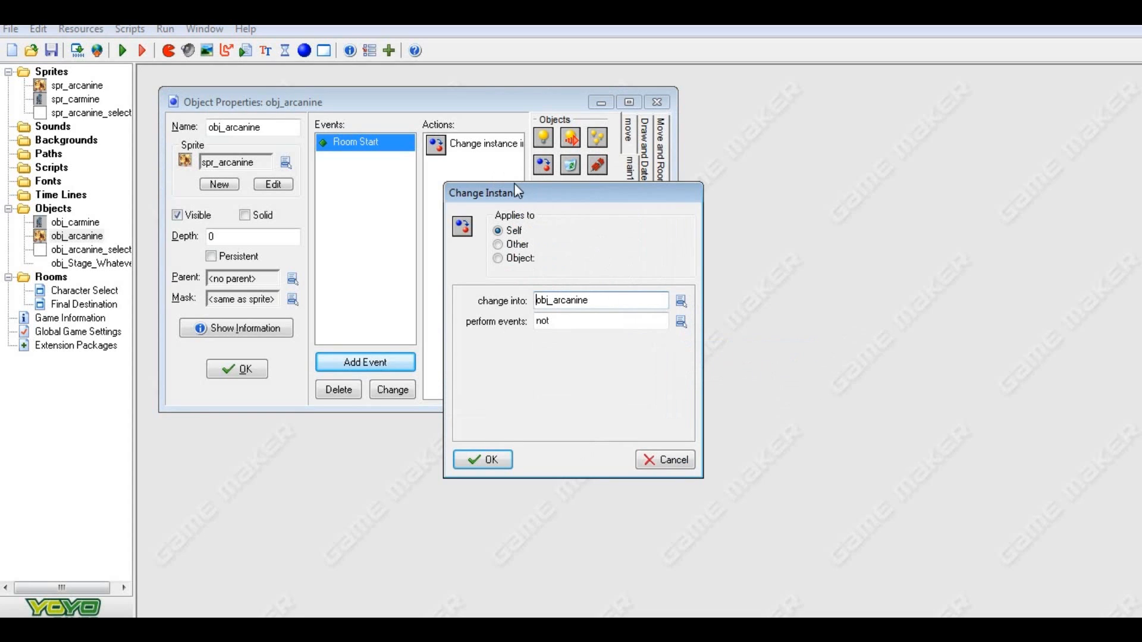
left_click(520, 258)
left_click(689, 263)
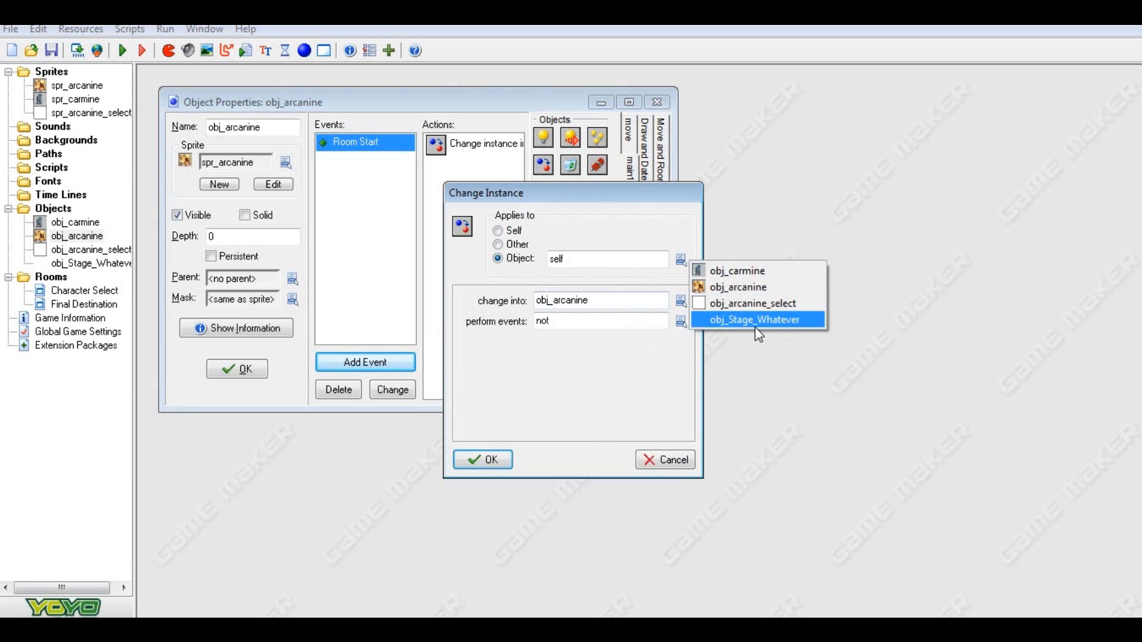
left_click(755, 307)
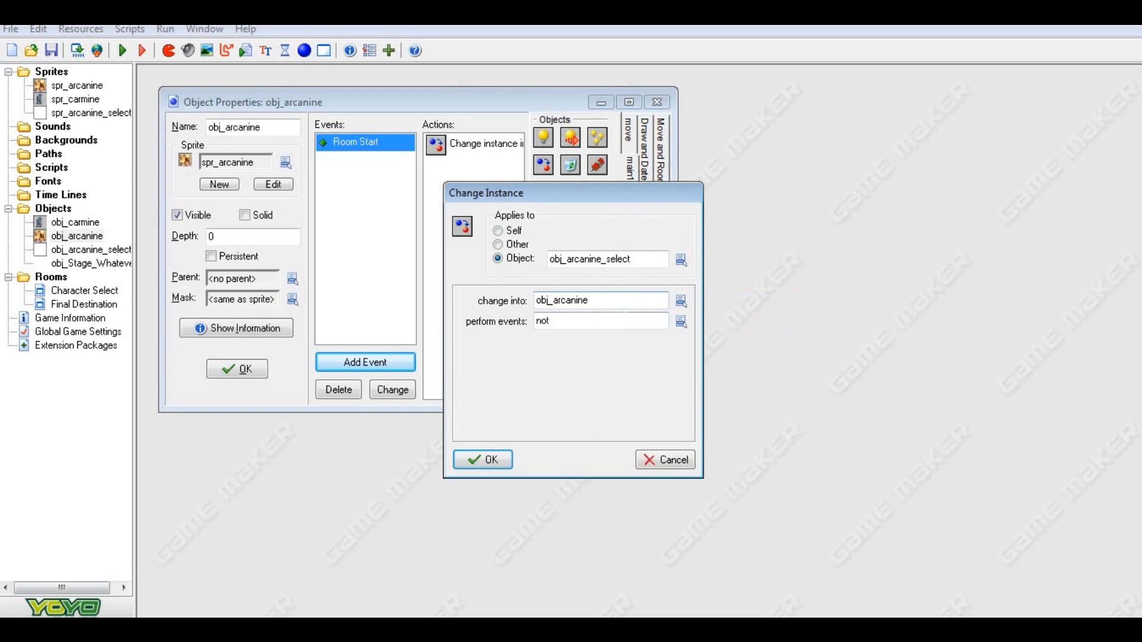
left_click(681, 322)
left_click(717, 358)
left_click(476, 464)
left_click(235, 369)
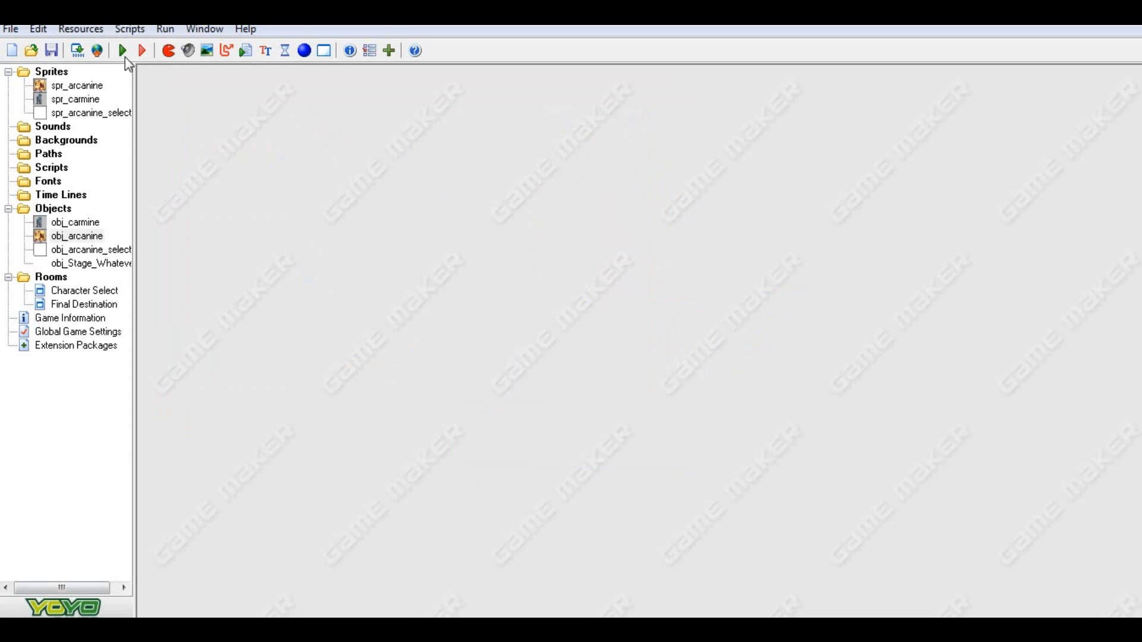
Run the game, test the white select square, and abort the run
left_click(124, 50)
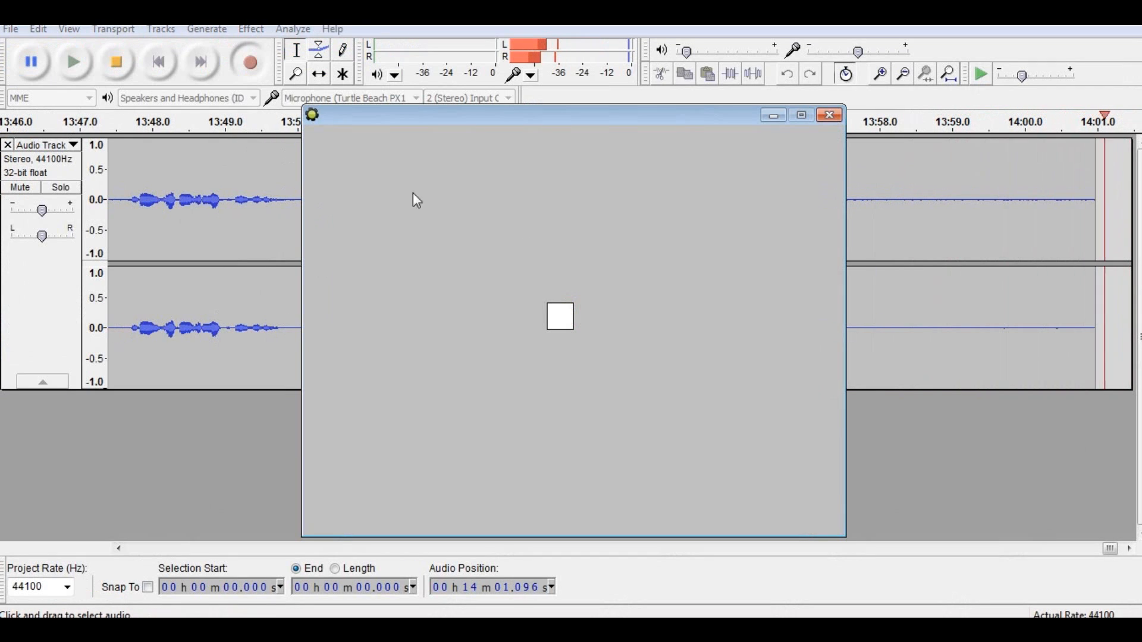
left_click(559, 317)
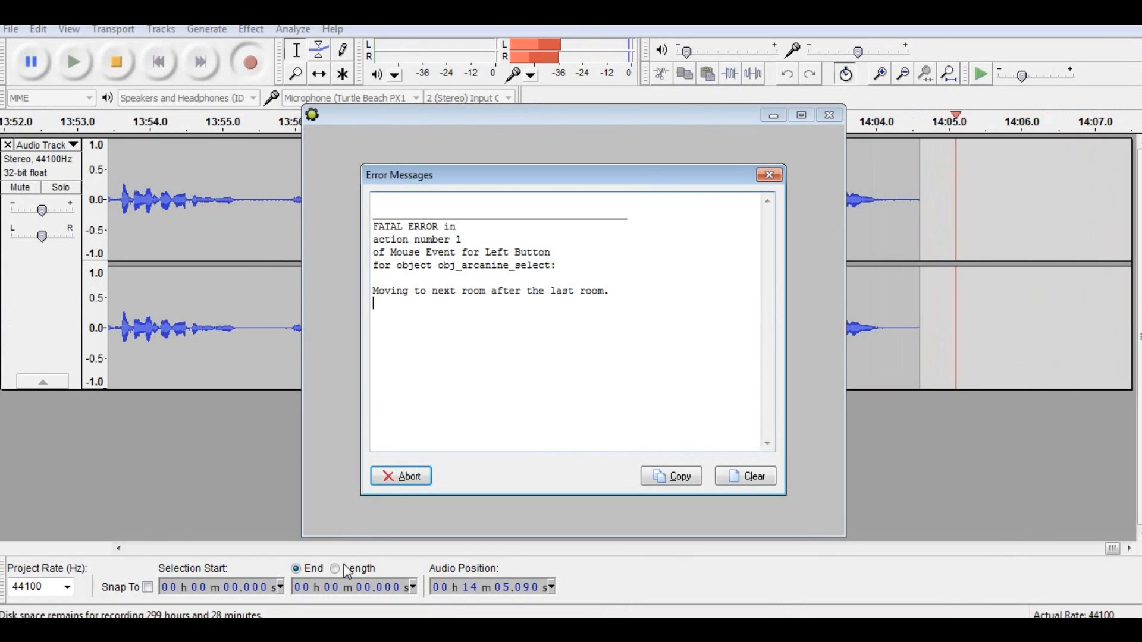
left_click(401, 477)
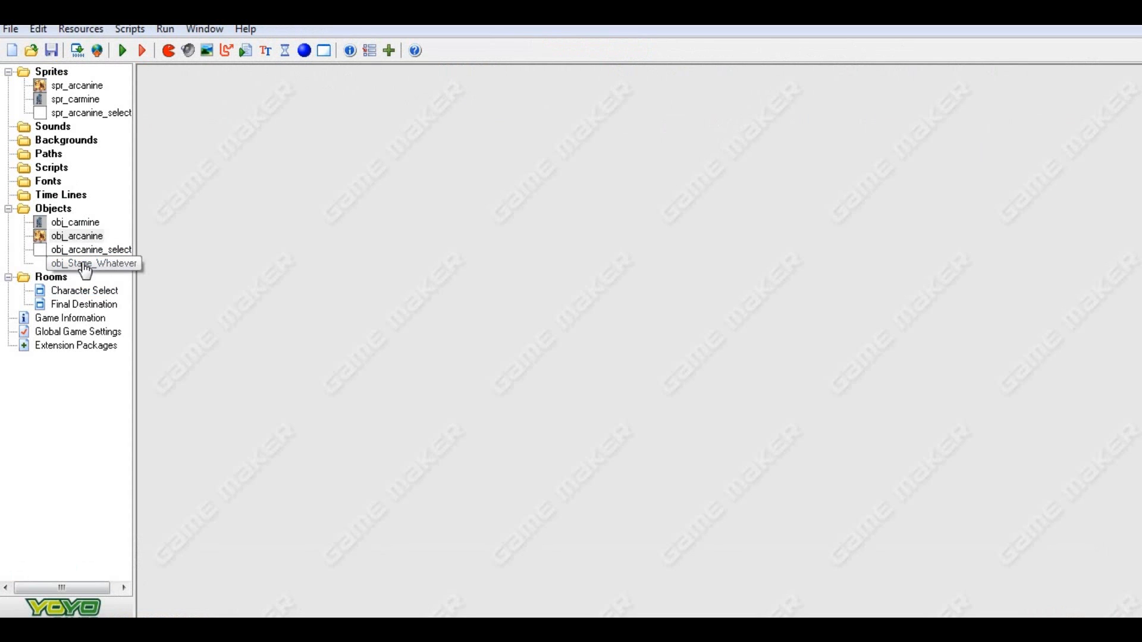
Inspect the Final Destination room enlarged with its grid hidden, and close it again
left_click(82, 305)
double_click(80, 304)
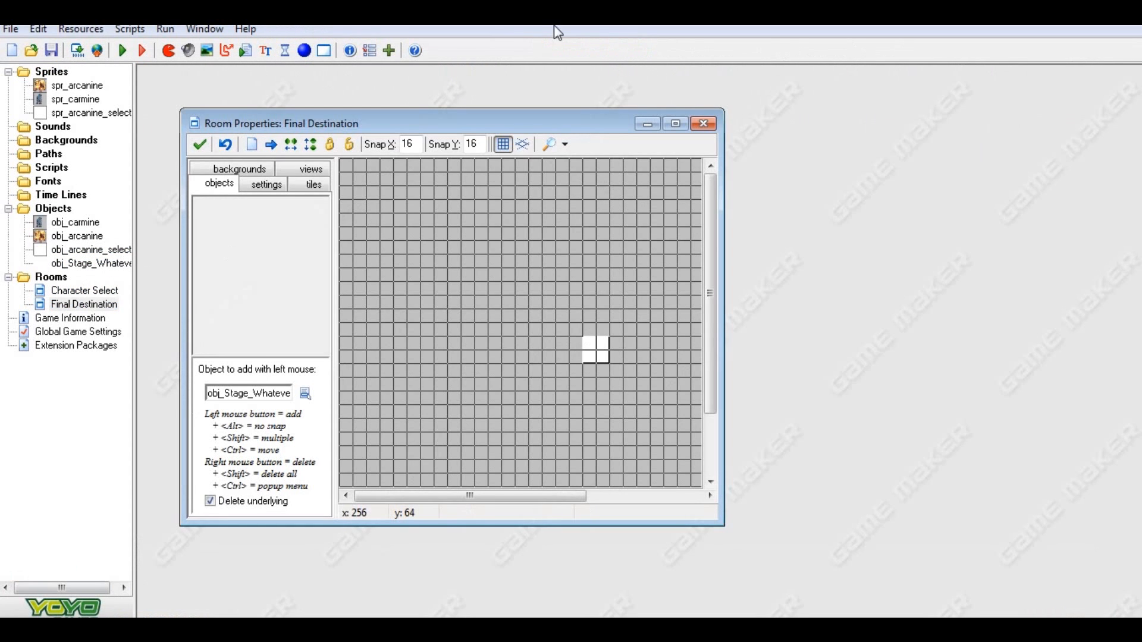
left_click(505, 145)
left_click(675, 123)
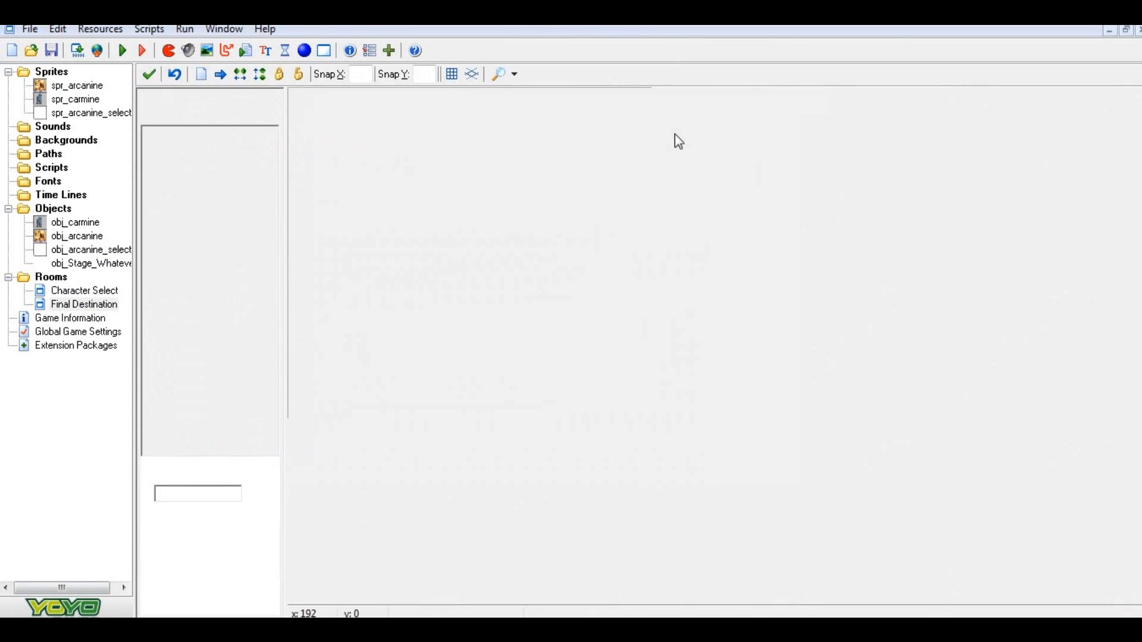
left_click(149, 73)
Delete the Room Start event with its Change Instance action from obj_arcanine and confirm the object
left_click(83, 253)
double_click(83, 256)
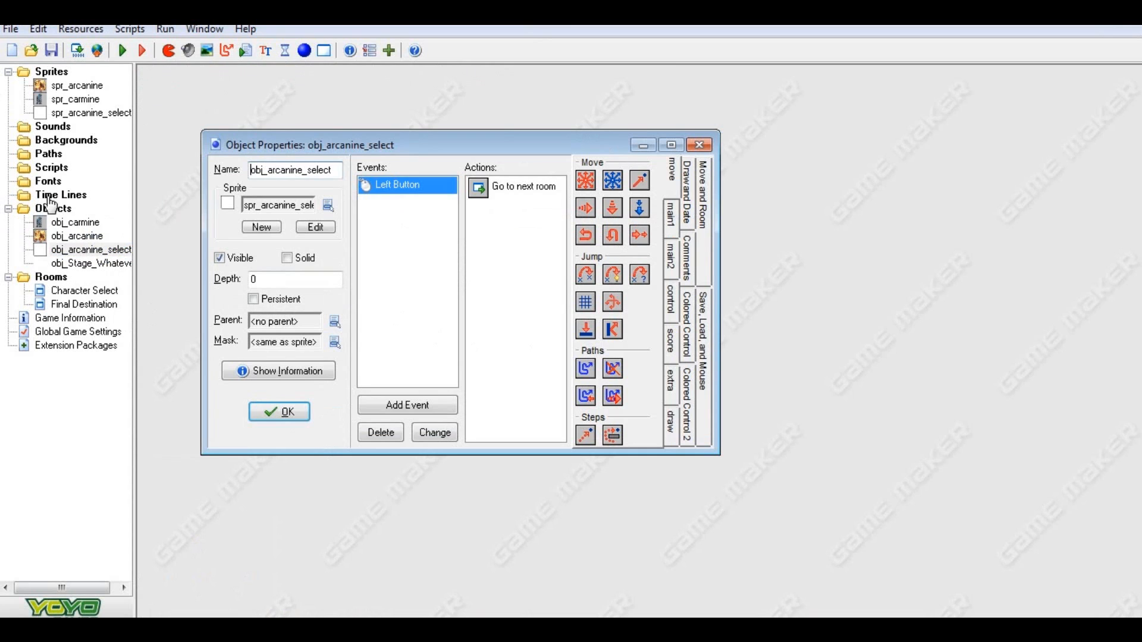
left_click(75, 222)
left_click(77, 235)
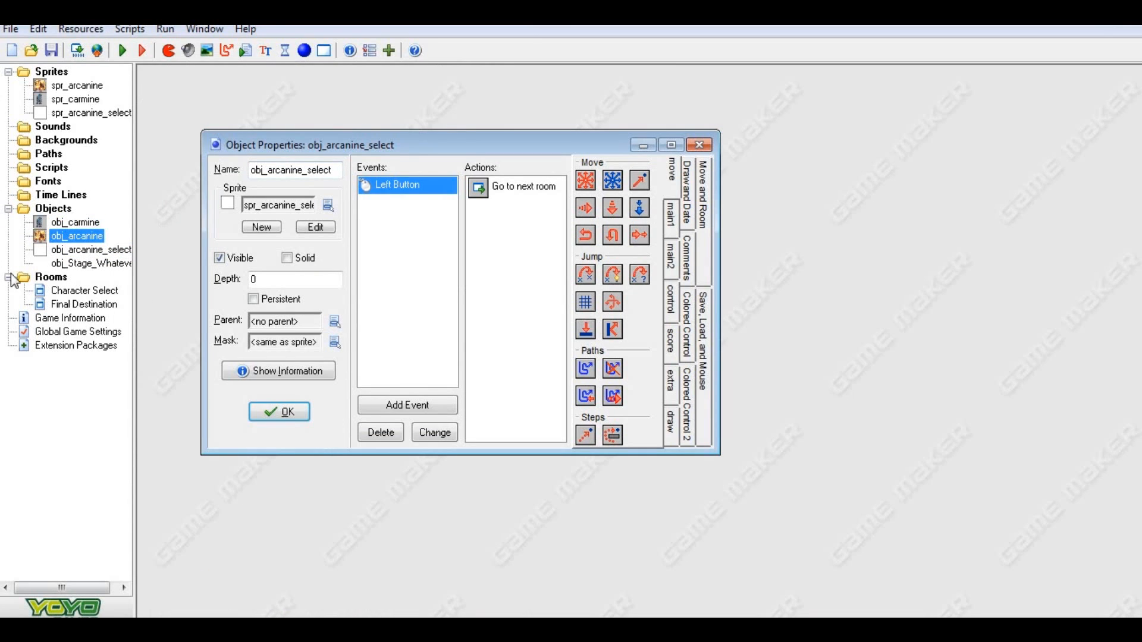
double_click(77, 235)
left_click_drag(409, 172, 839, 196)
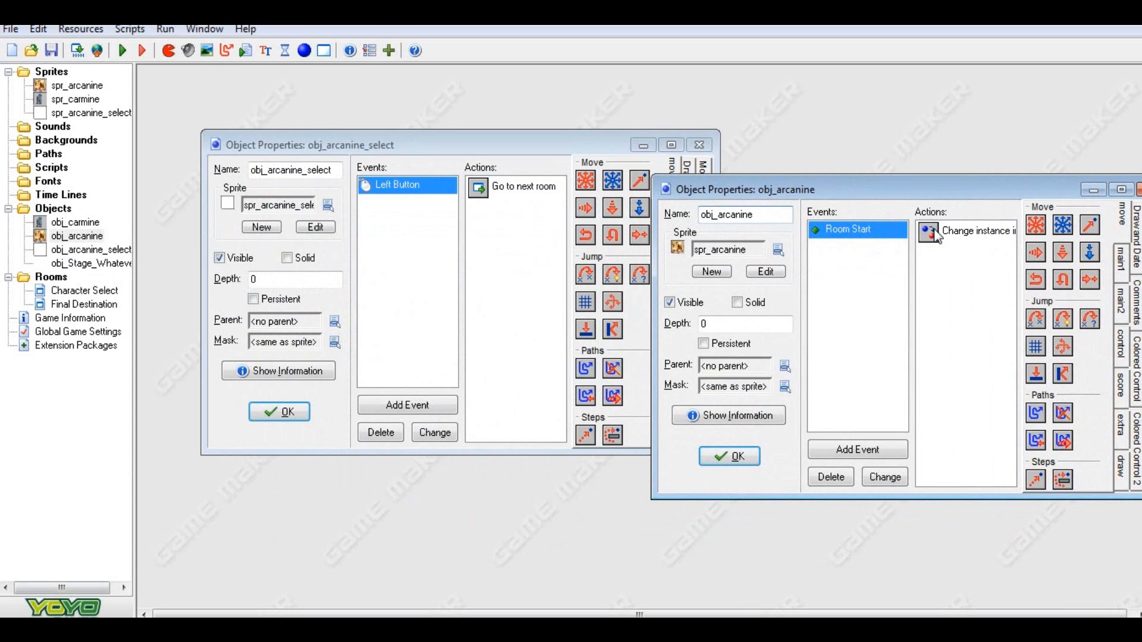
mouse_move(936, 235)
left_click(831, 475)
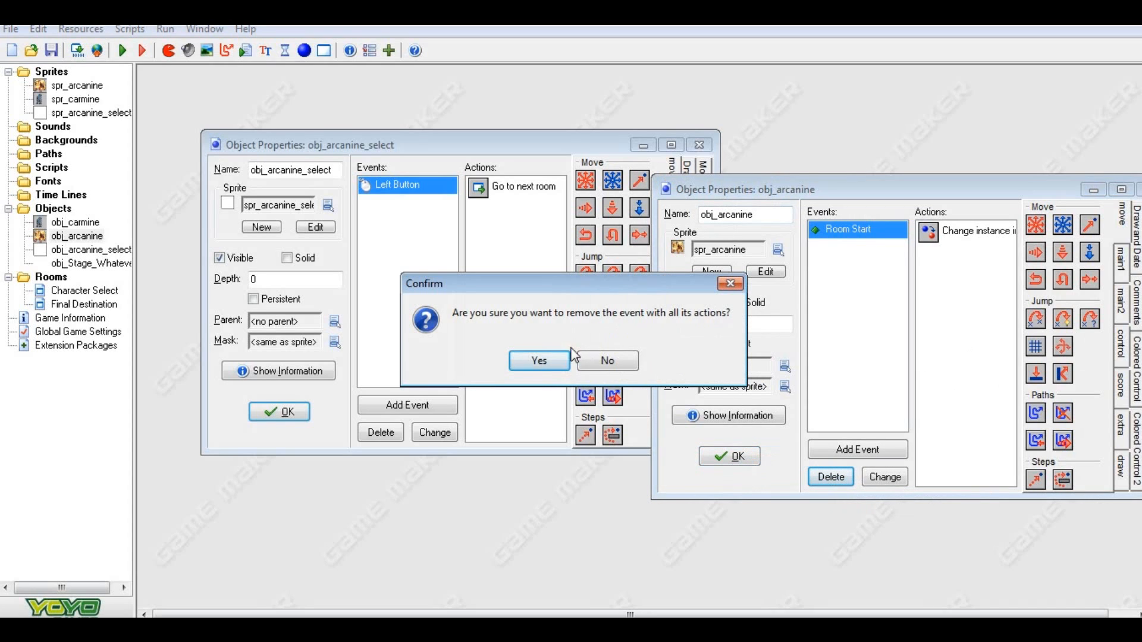
left_click(538, 360)
left_click(738, 456)
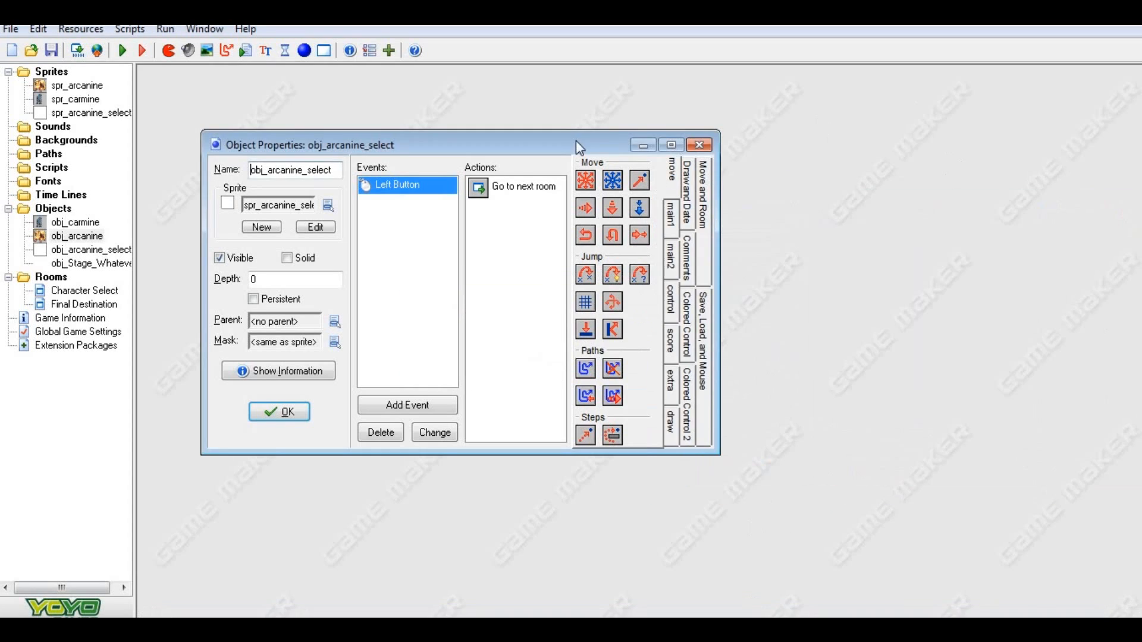
Delete the Left Button event with its go to next room action from obj_arcanine_select
left_click_drag(575, 141, 838, 143)
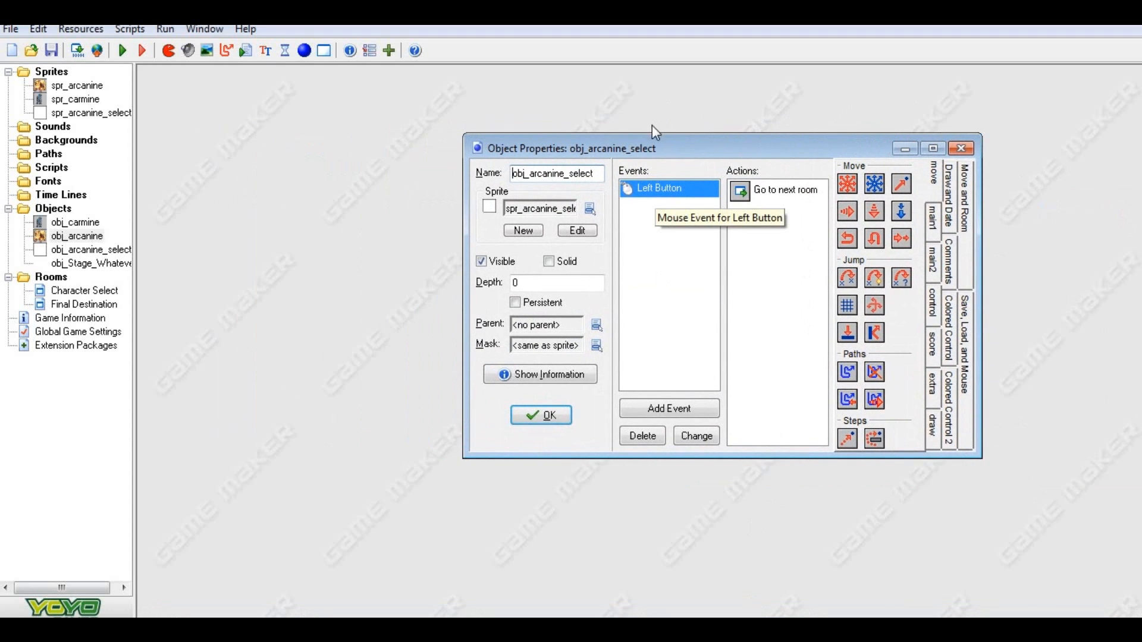
left_click_drag(652, 145, 573, 127)
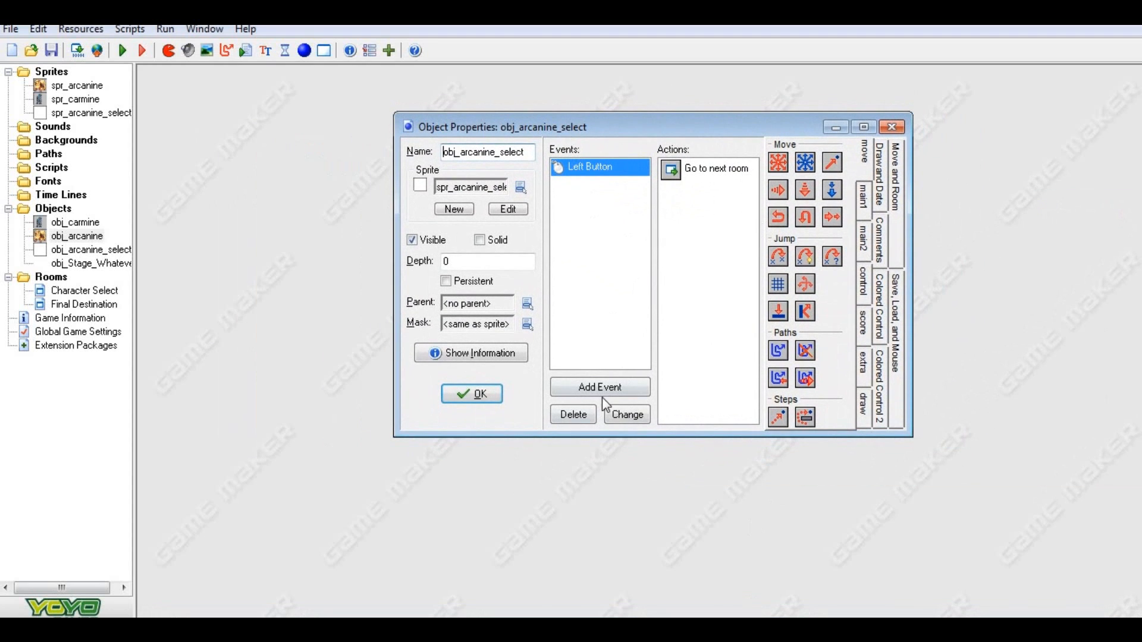
left_click(573, 414)
left_click(559, 363)
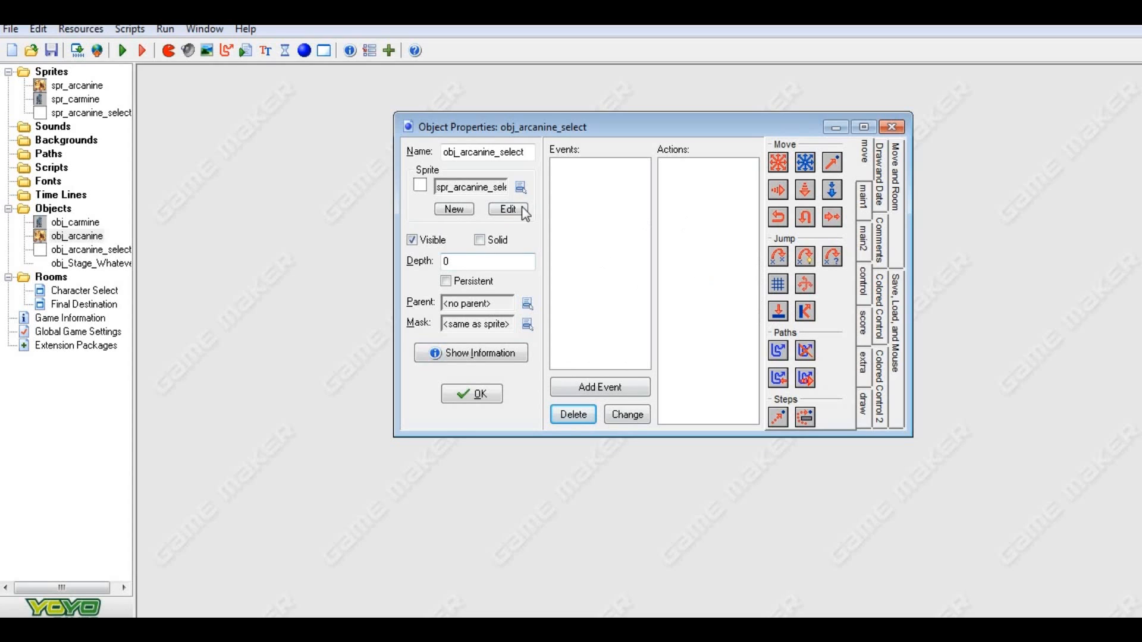
left_click(601, 387)
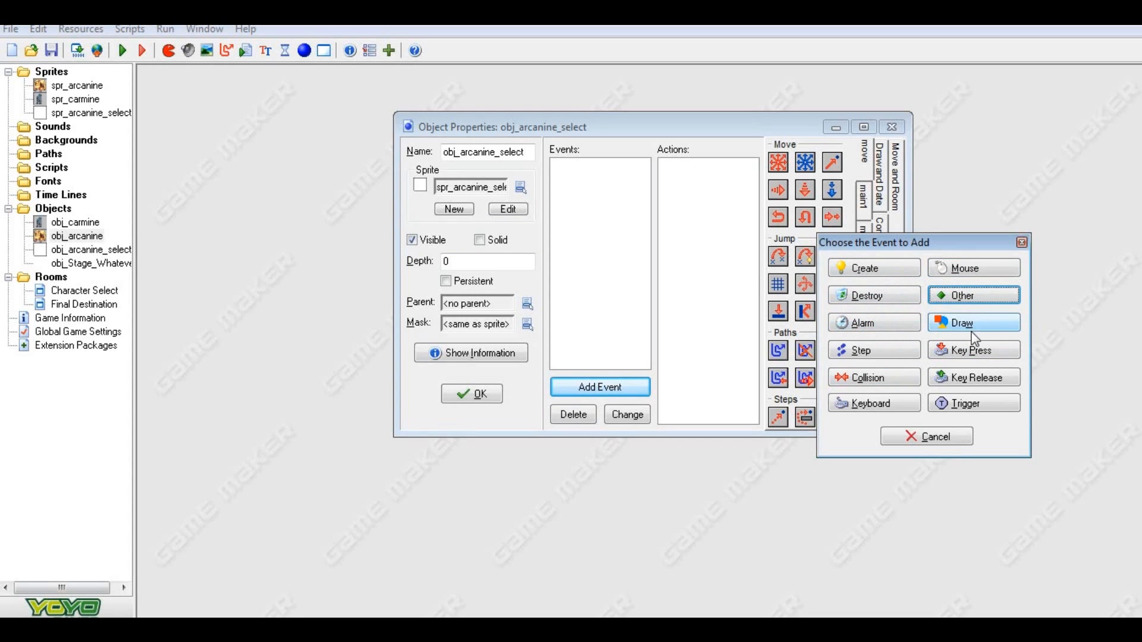
left_click(980, 300)
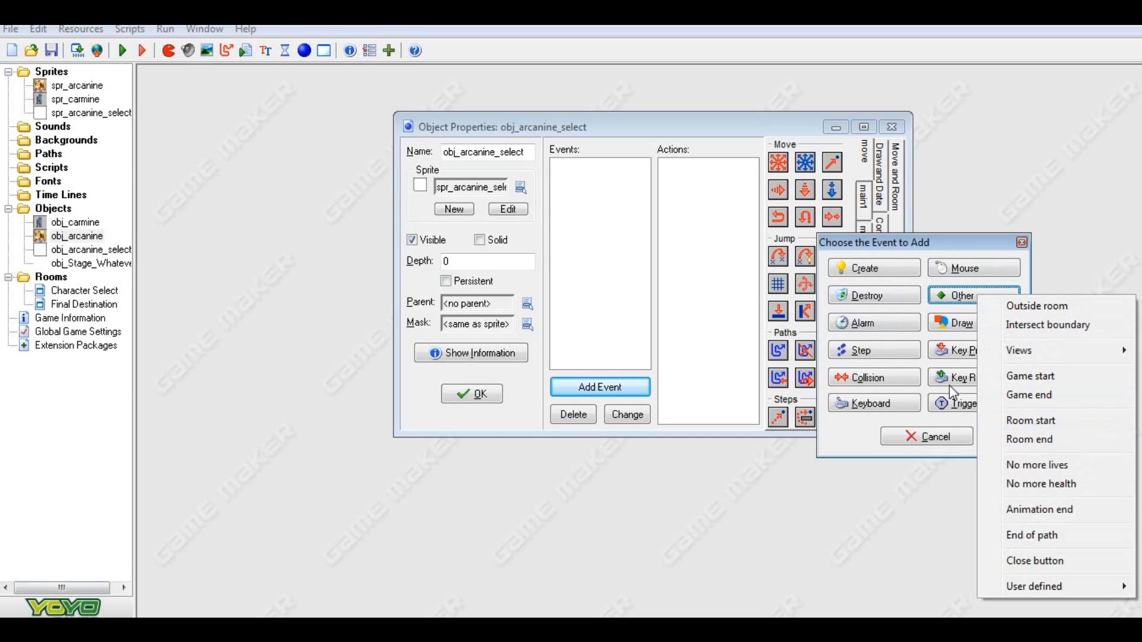
left_click(470, 410)
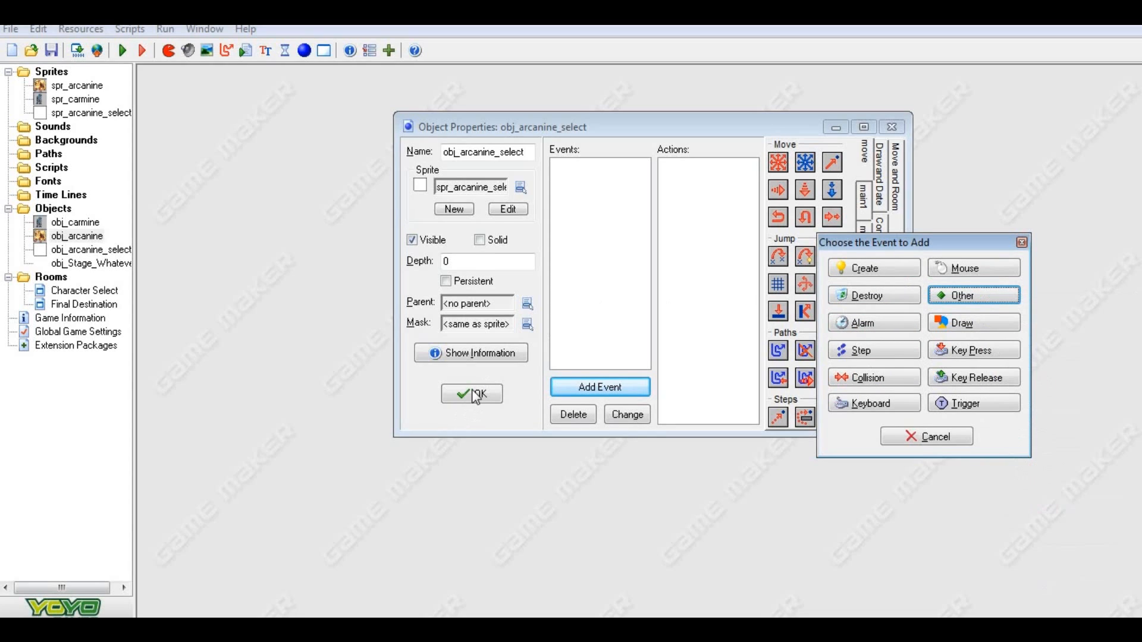
left_click(935, 445)
Confirm obj_arcanine_select and create a new sprite named spr_arcanine_spawn
left_click(470, 395)
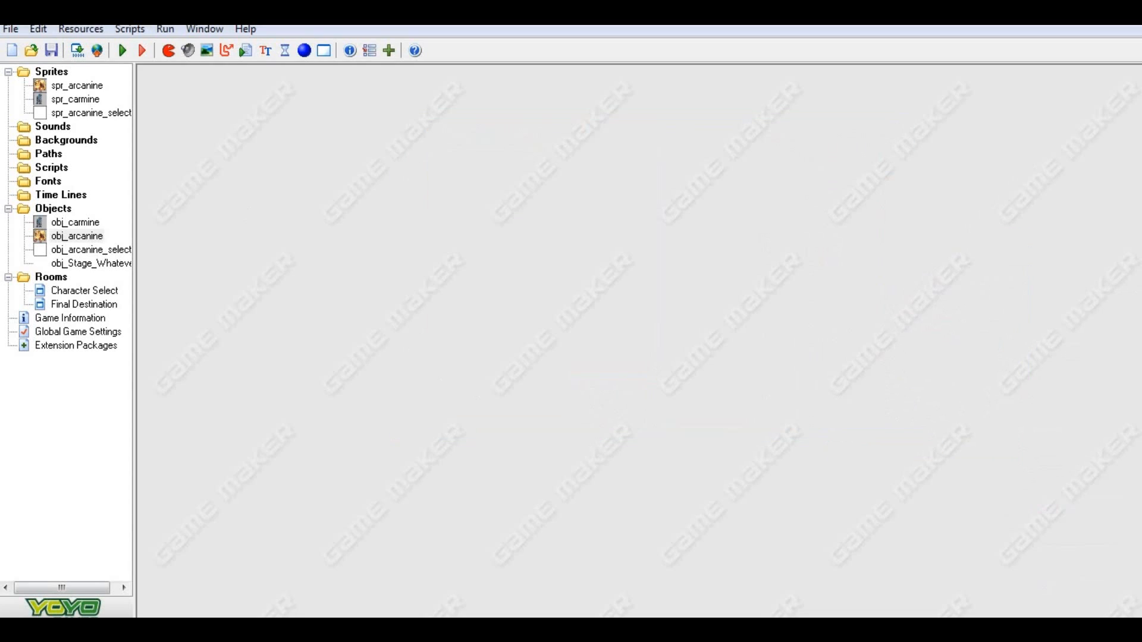
left_click(172, 50)
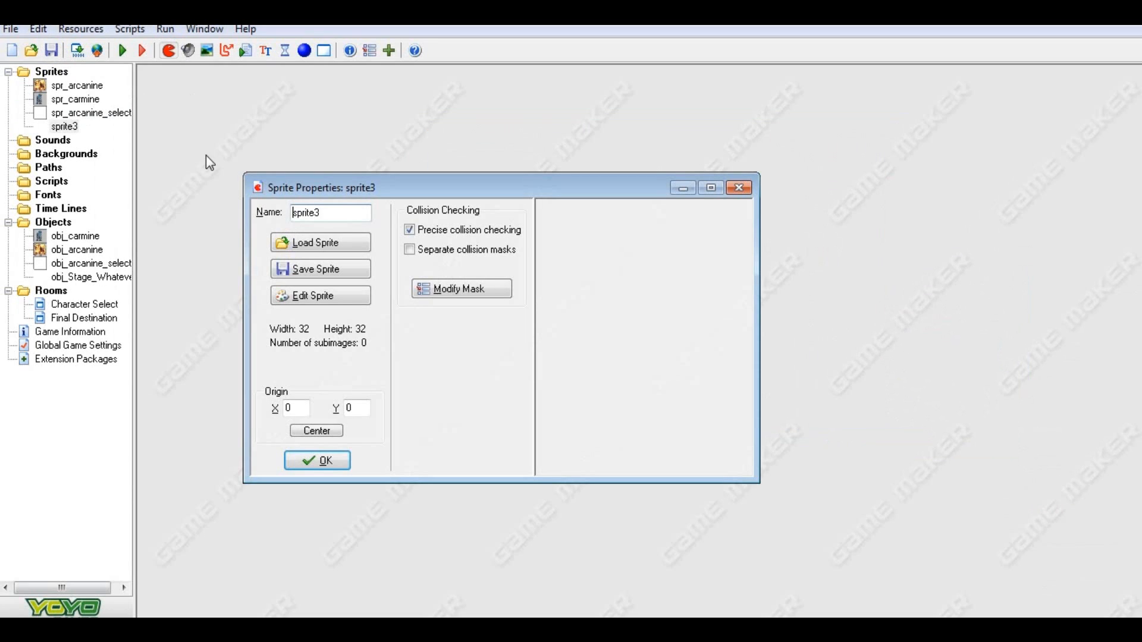
type("s")
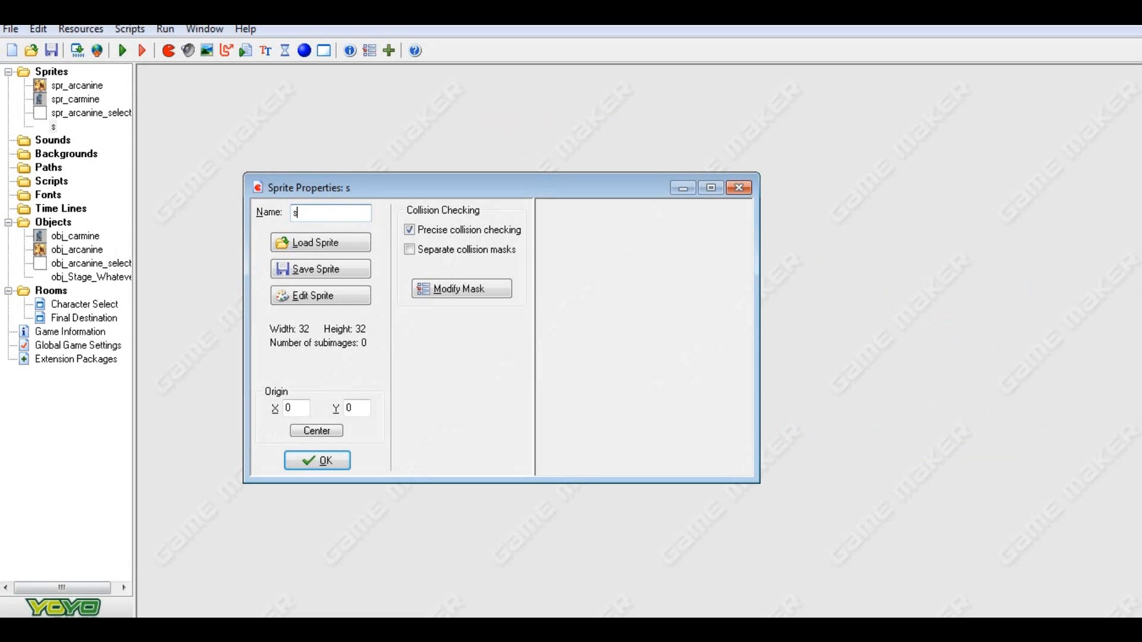
type("pr_arara")
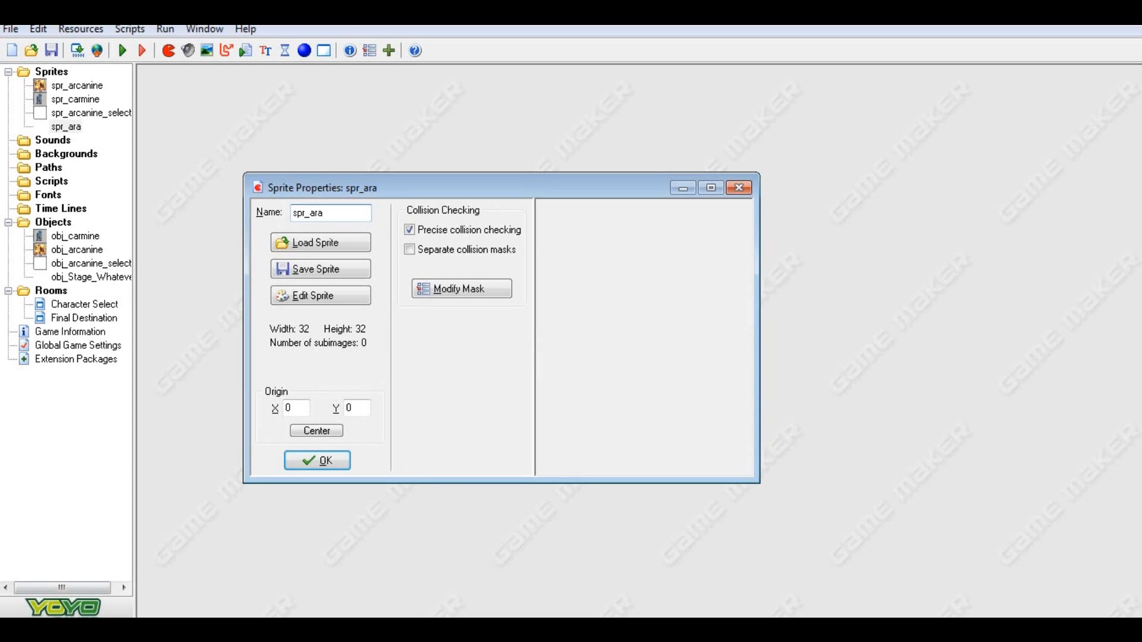
key("BackSpace")
type("canine_spawn")
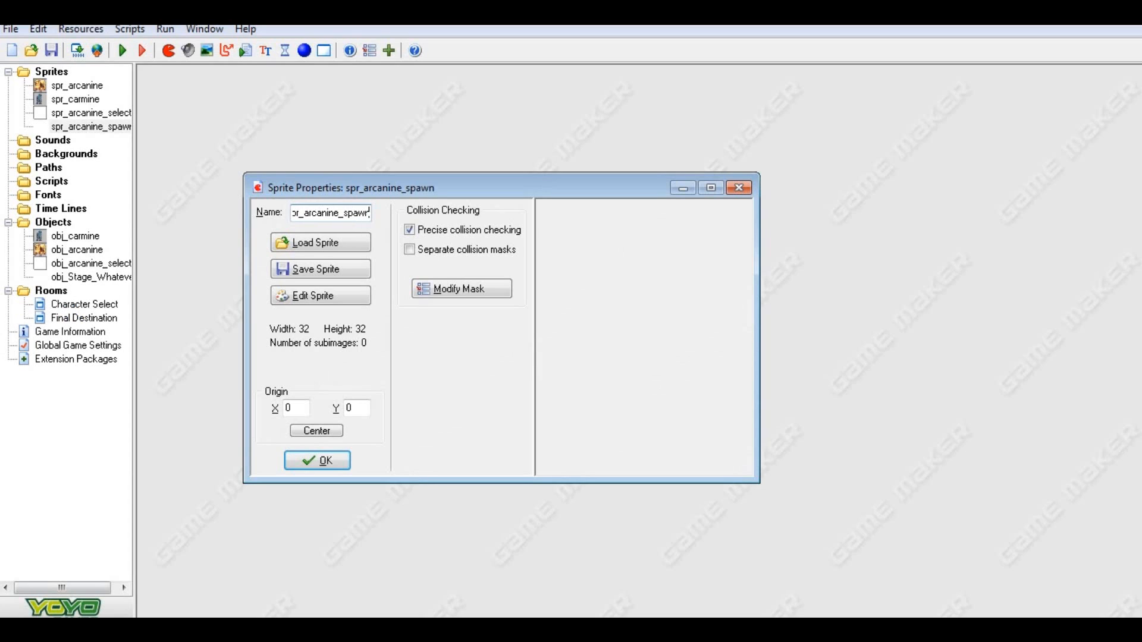
key("Return")
Create a blank 32 by 32 image for spr_arcanine_spawn with the preview shown
double_click(114, 136)
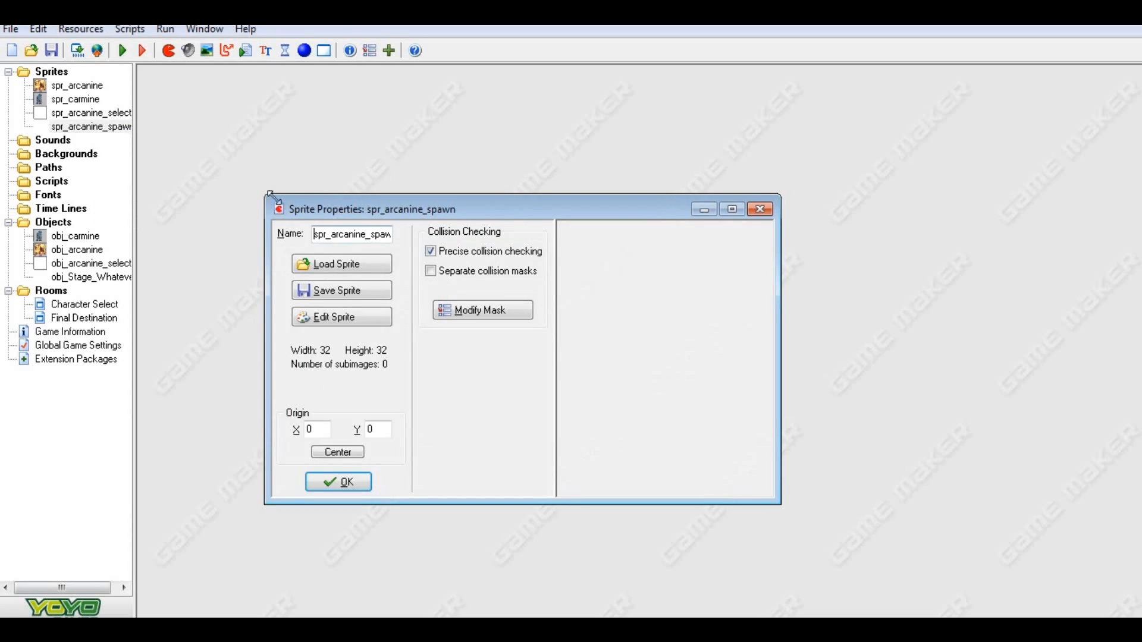
left_click(337, 326)
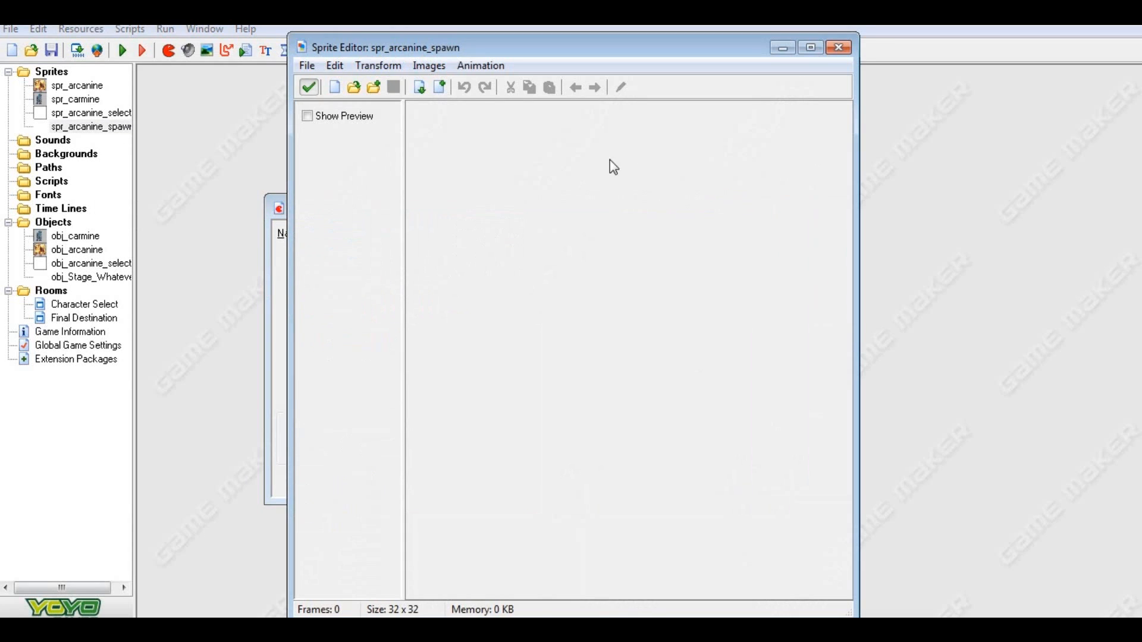
left_click(340, 117)
left_click(334, 88)
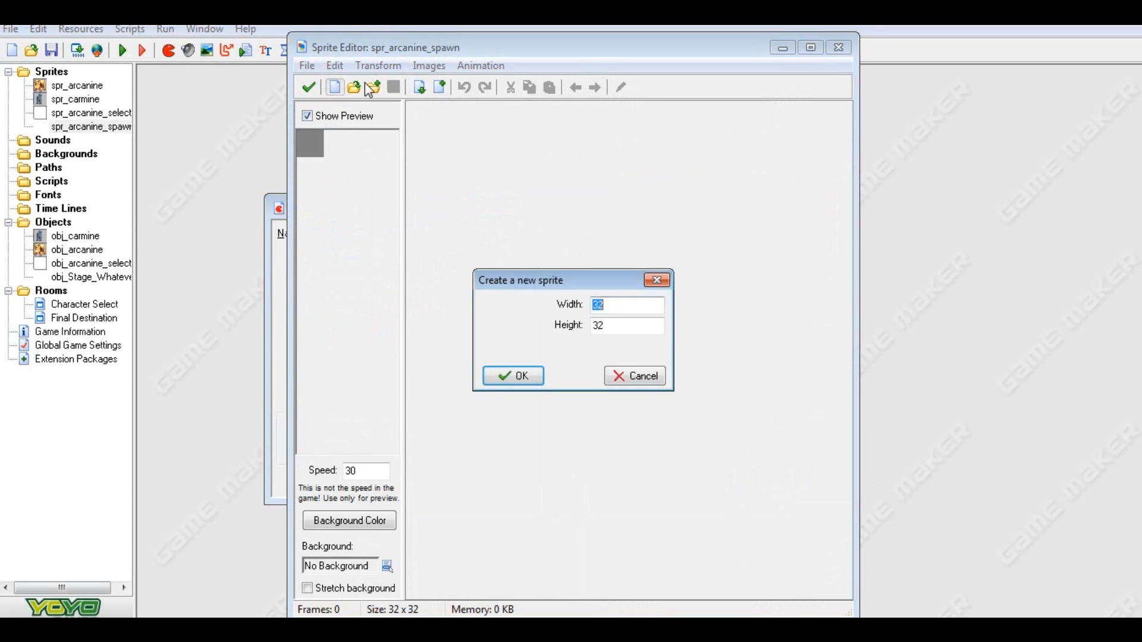
left_click(513, 376)
Flood fill the whole spr_arcanine_spawn image with black
left_click(621, 88)
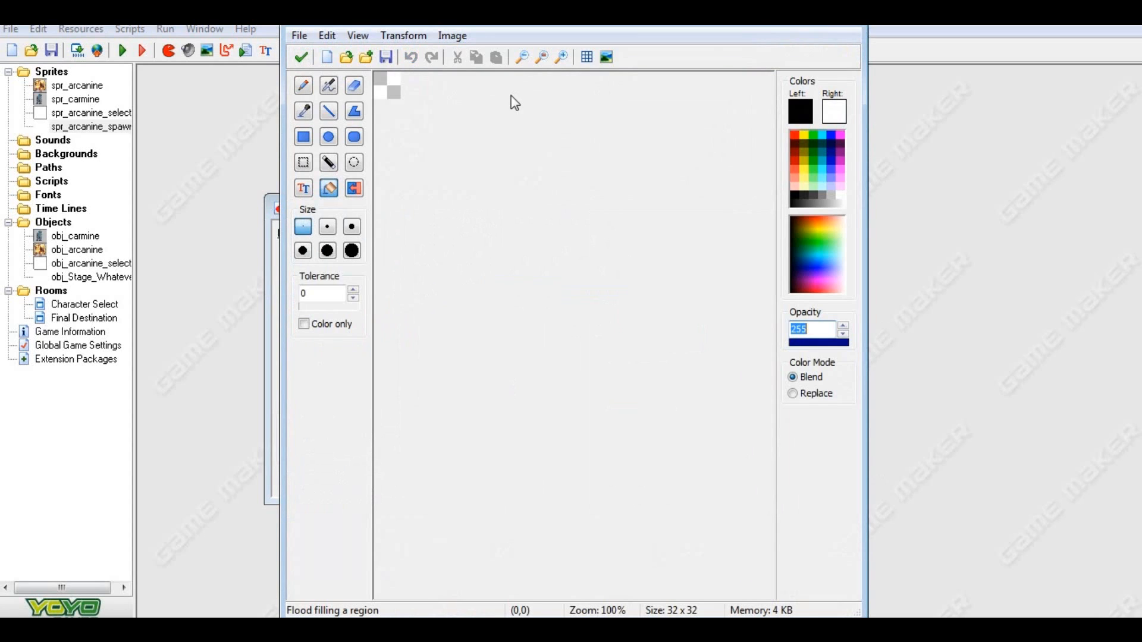
left_click(566, 52)
left_click(566, 52)
left_click(566, 52)
left_click(566, 53)
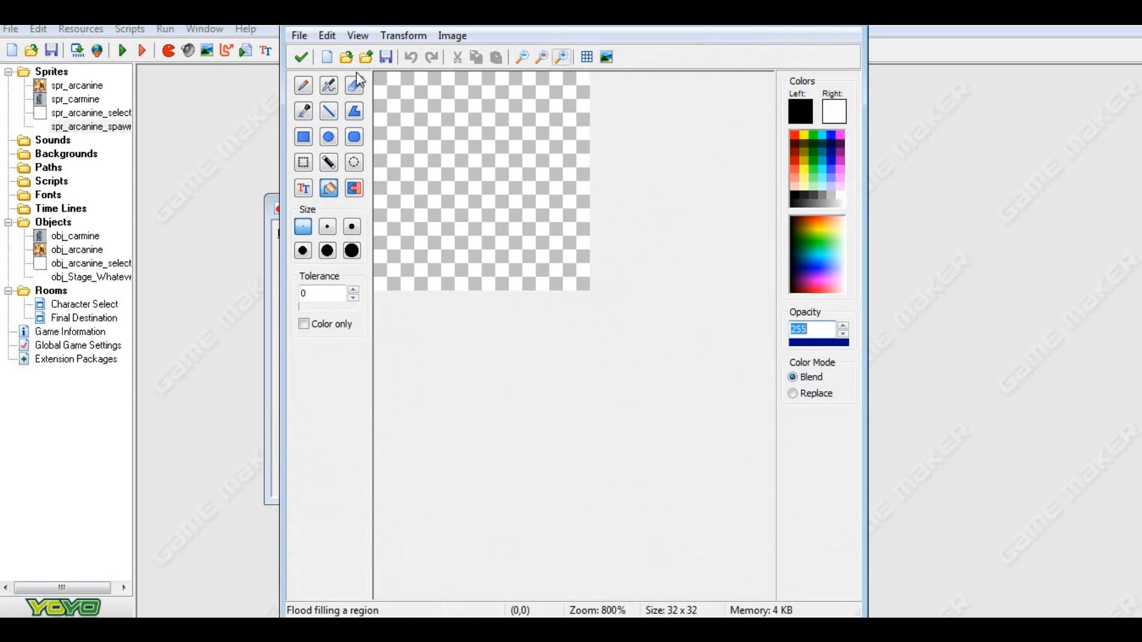
left_click(492, 82)
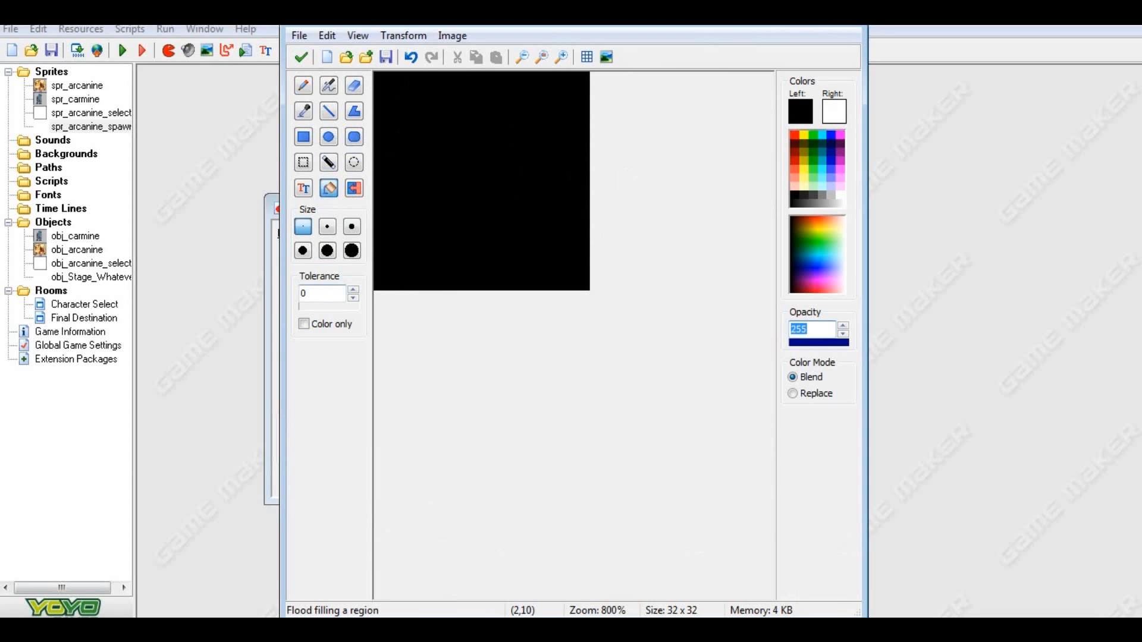
Draw a thin white rectangle outline around the edge of the black image and keep the edit
left_click(308, 135)
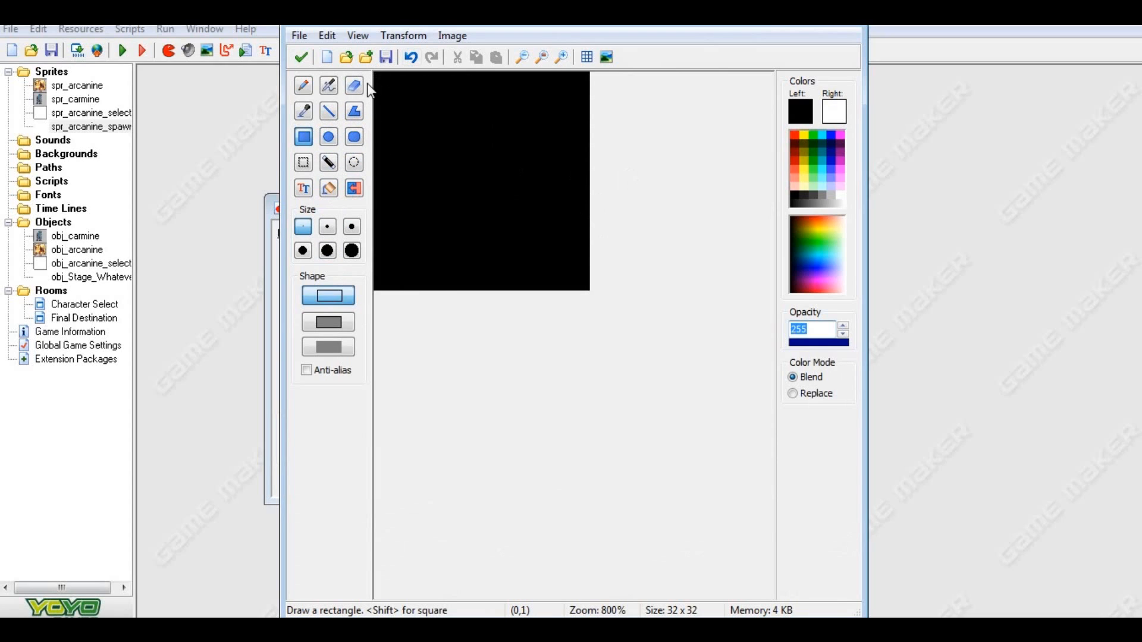
right_click_drag(374, 72, 587, 285)
left_click(297, 56)
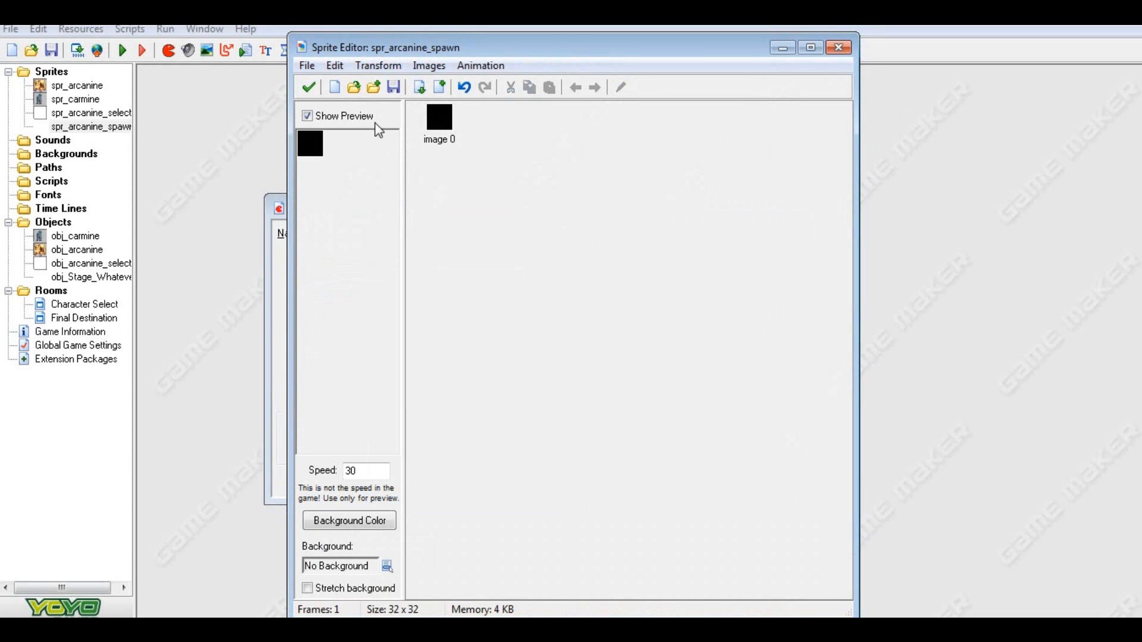
Flood fill the white border of image 0 with dark green and save spr_arcanine_spawn
double_click(439, 117)
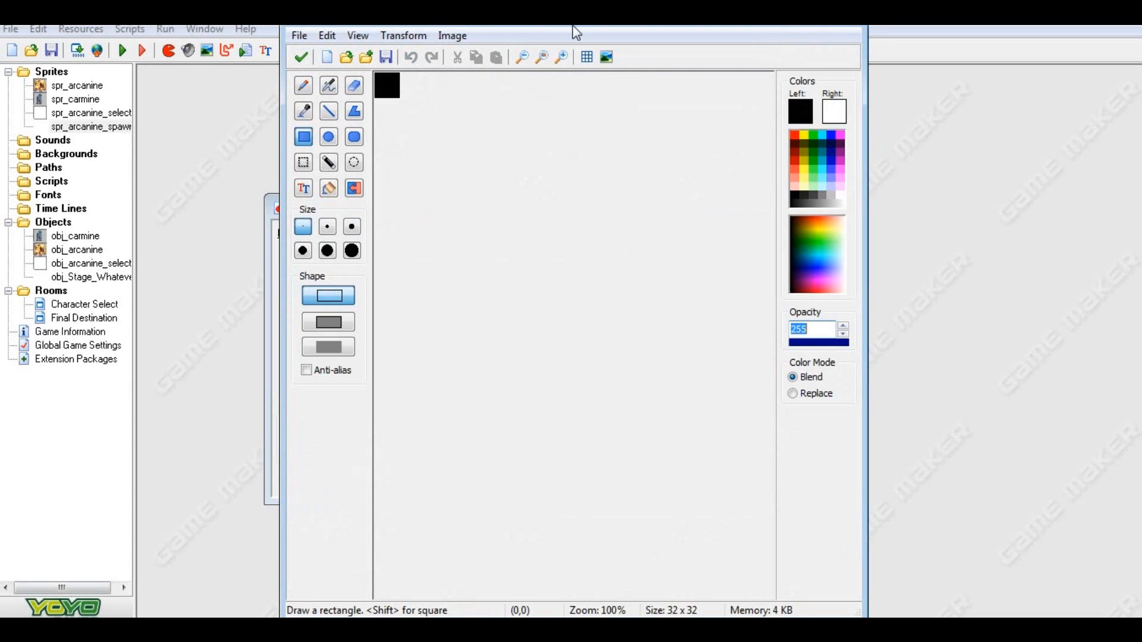
left_click(568, 62)
left_click(568, 63)
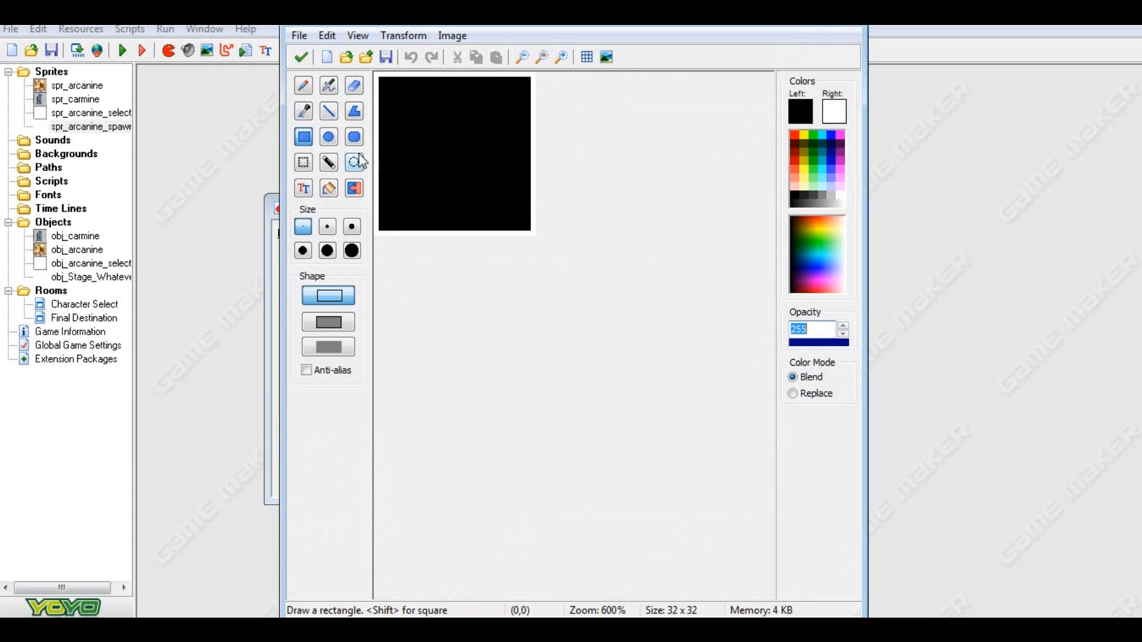
left_click(332, 189)
left_click(491, 74)
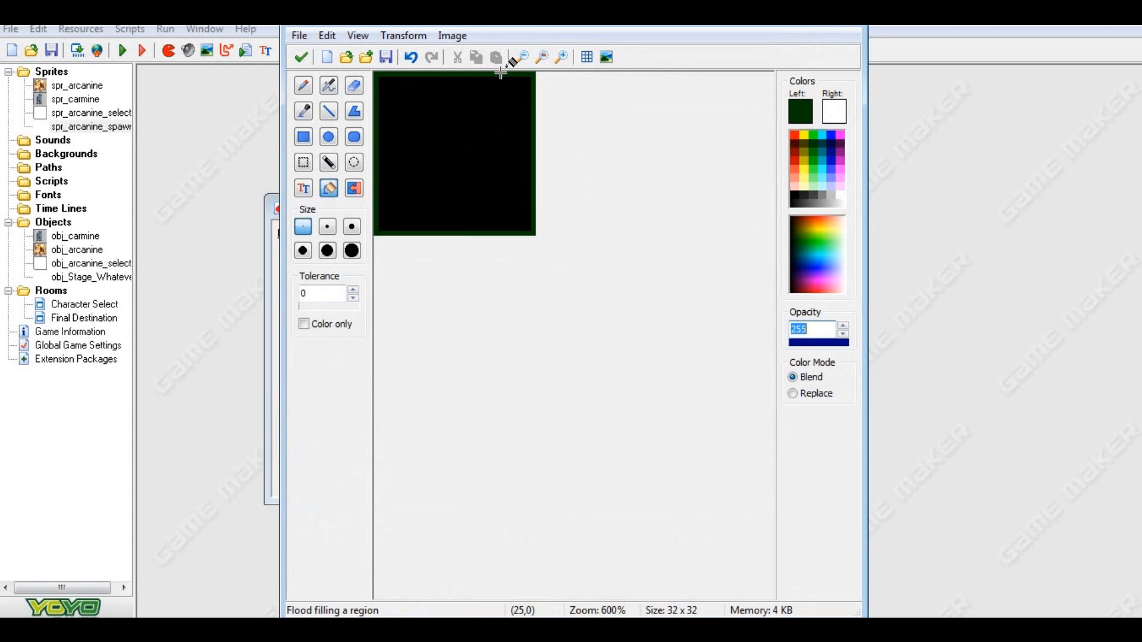
left_click(300, 57)
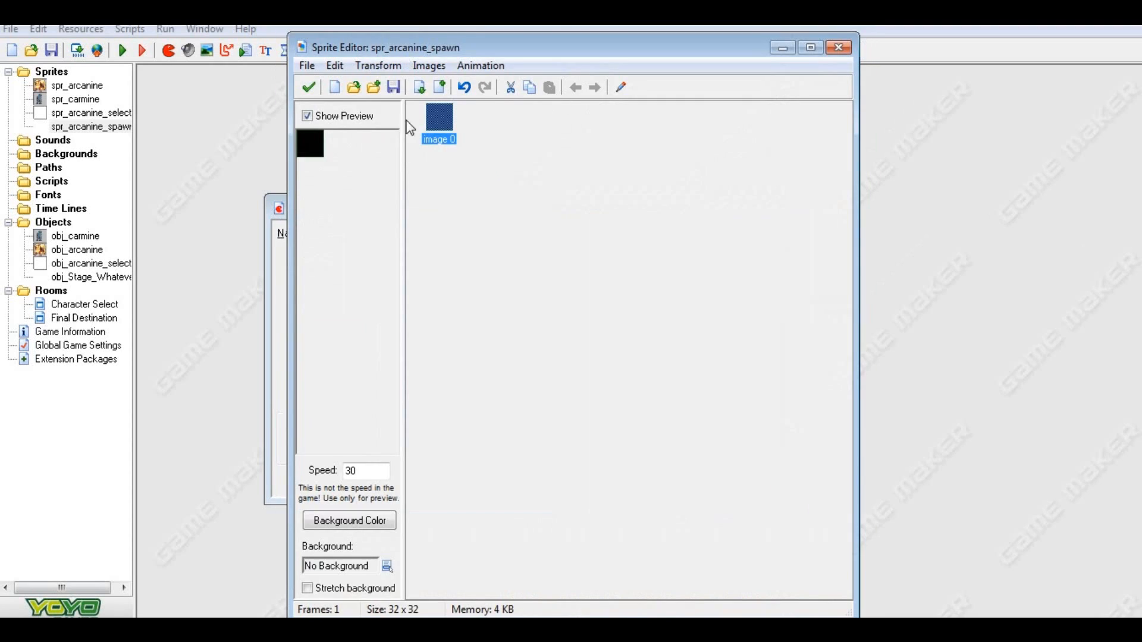
left_click(624, 183)
left_click(308, 88)
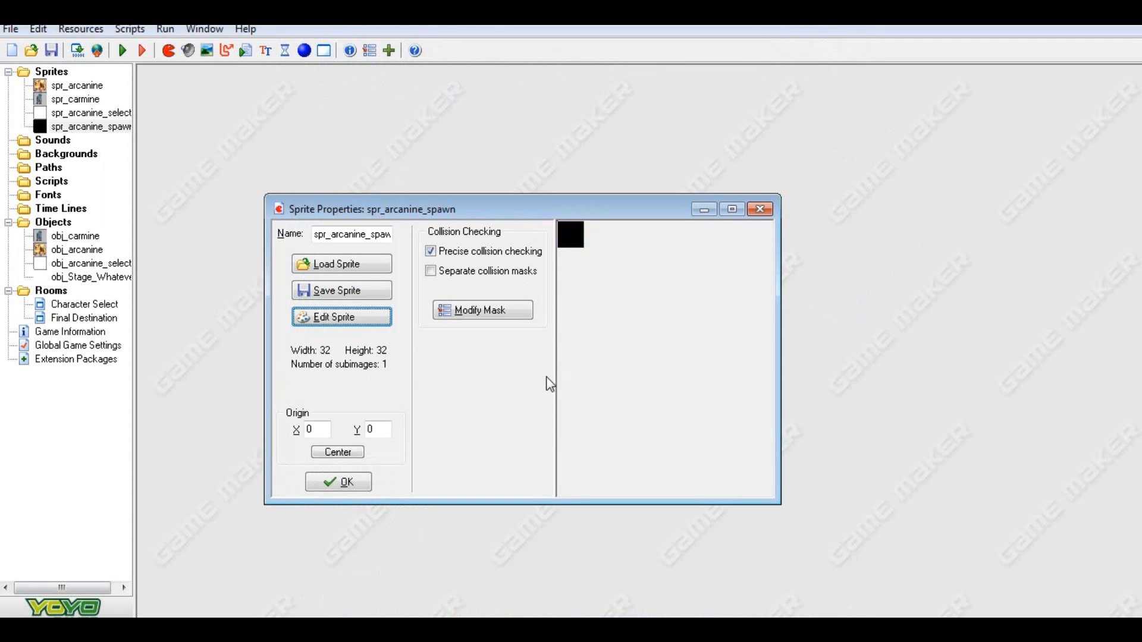
left_click(348, 479)
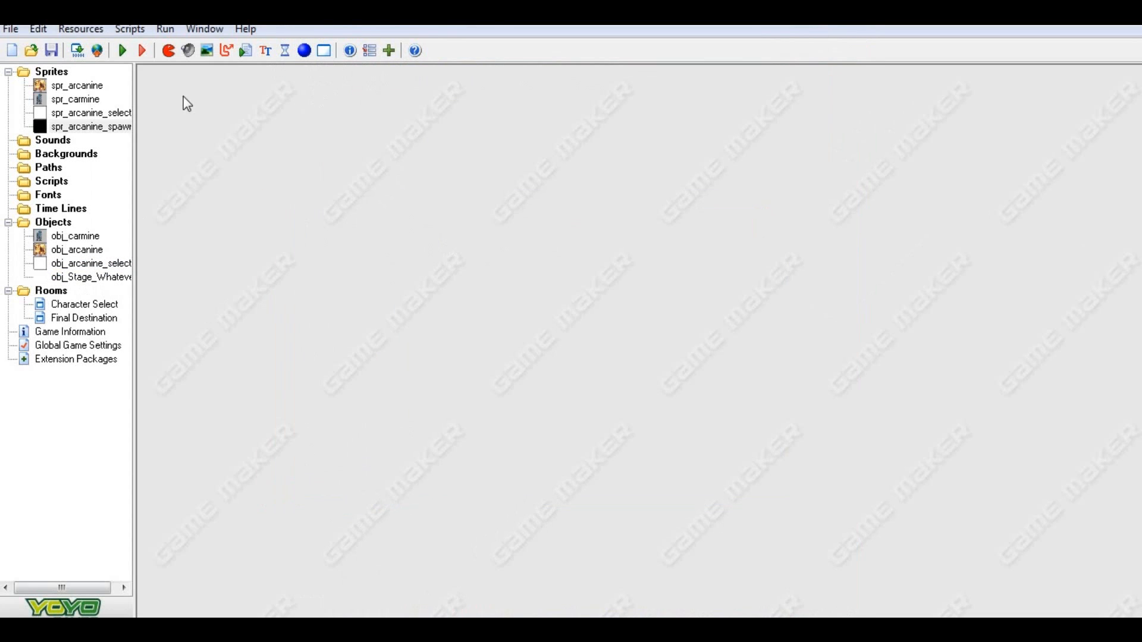
Create an object named obj_arcanine_spawn and assign it the spr_arcanine_spawn sprite
left_click(308, 49)
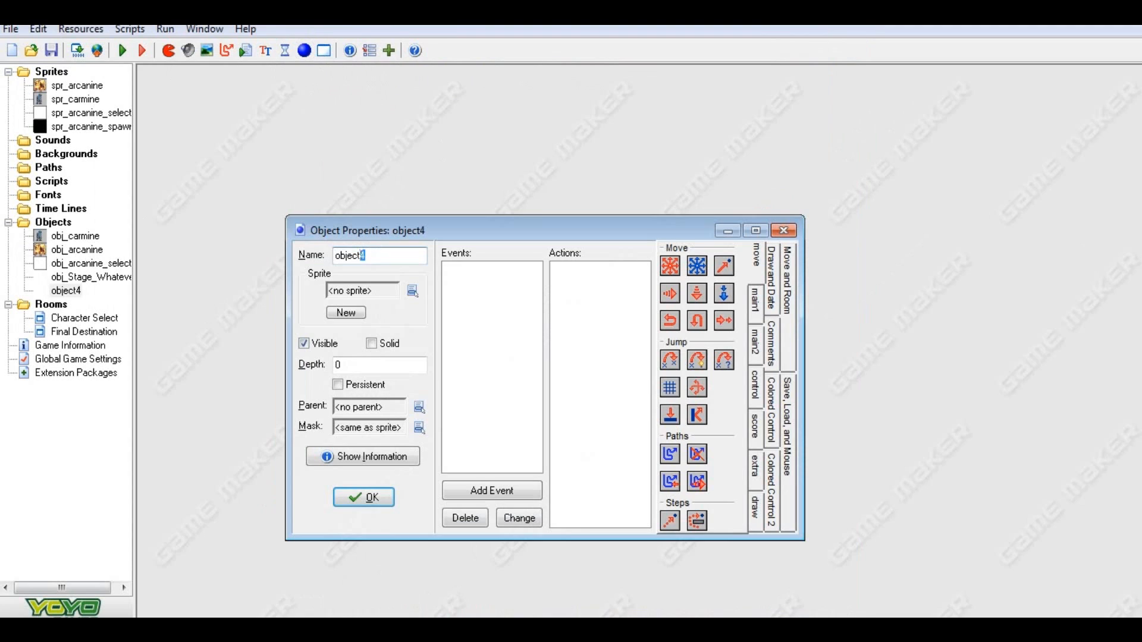
left_click_drag(363, 255, 349, 255)
type("j_arcanine_spawn")
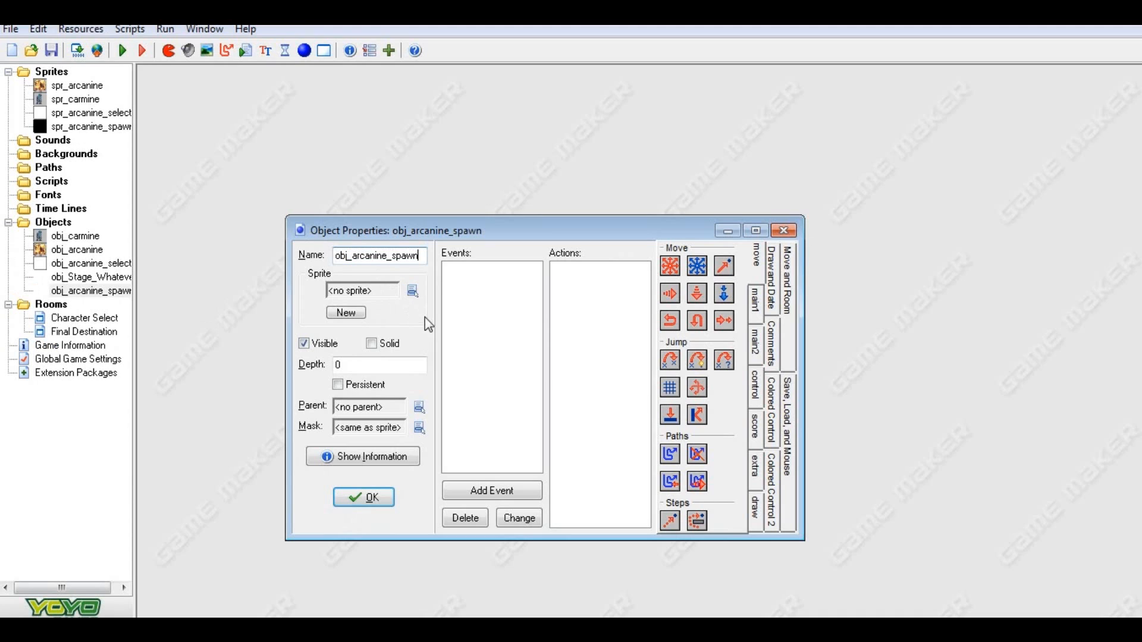
left_click(413, 290)
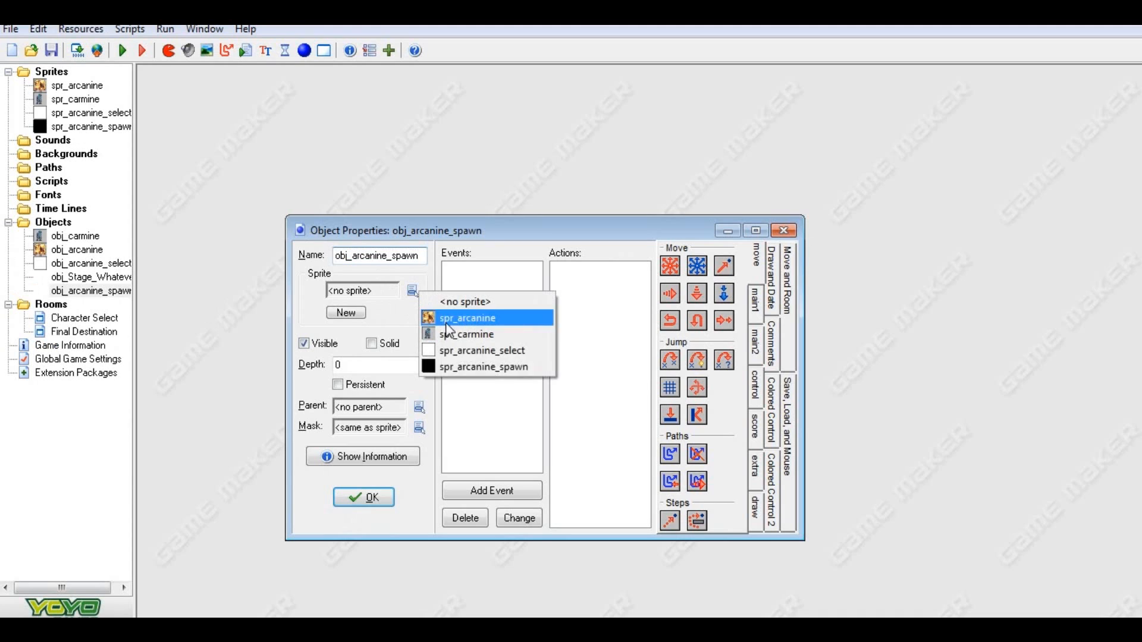
left_click(461, 366)
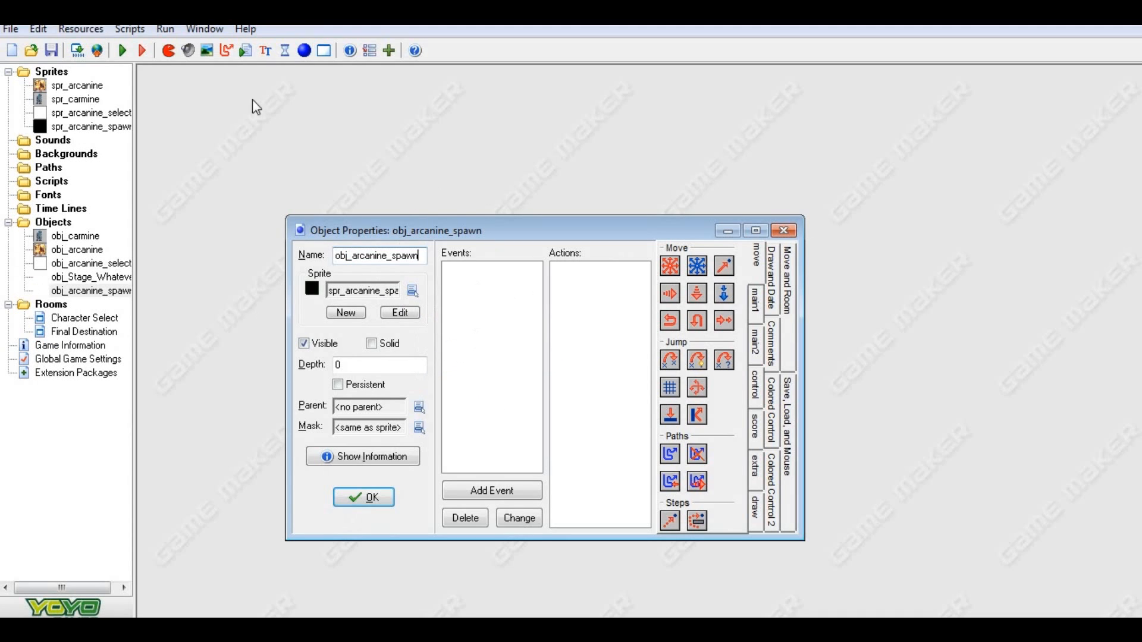
Place one obj_arcanine_spawn instance near the middle of the Final Destination room, then save the room and the object
double_click(84, 331)
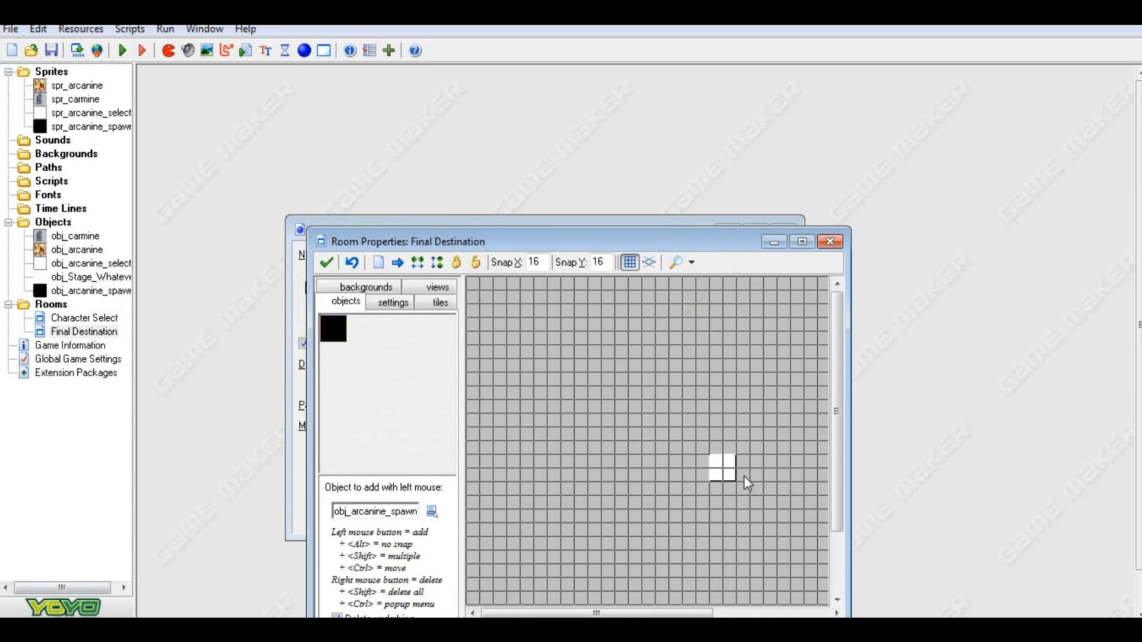
left_click_drag(656, 441, 682, 457)
left_click(801, 241)
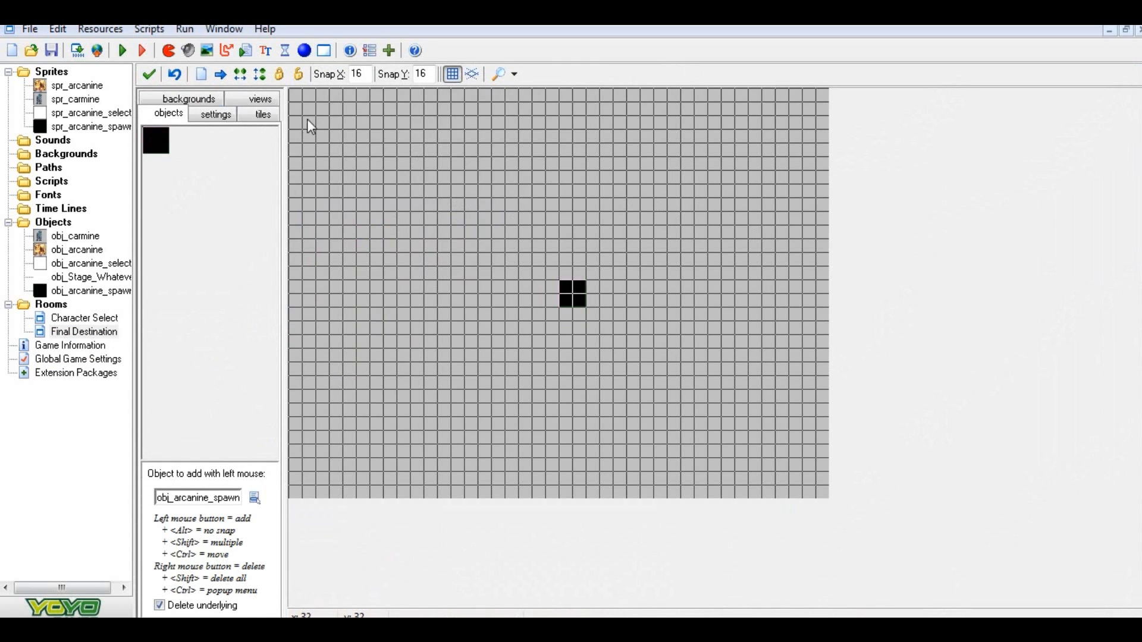
left_click(150, 75)
left_click(207, 320)
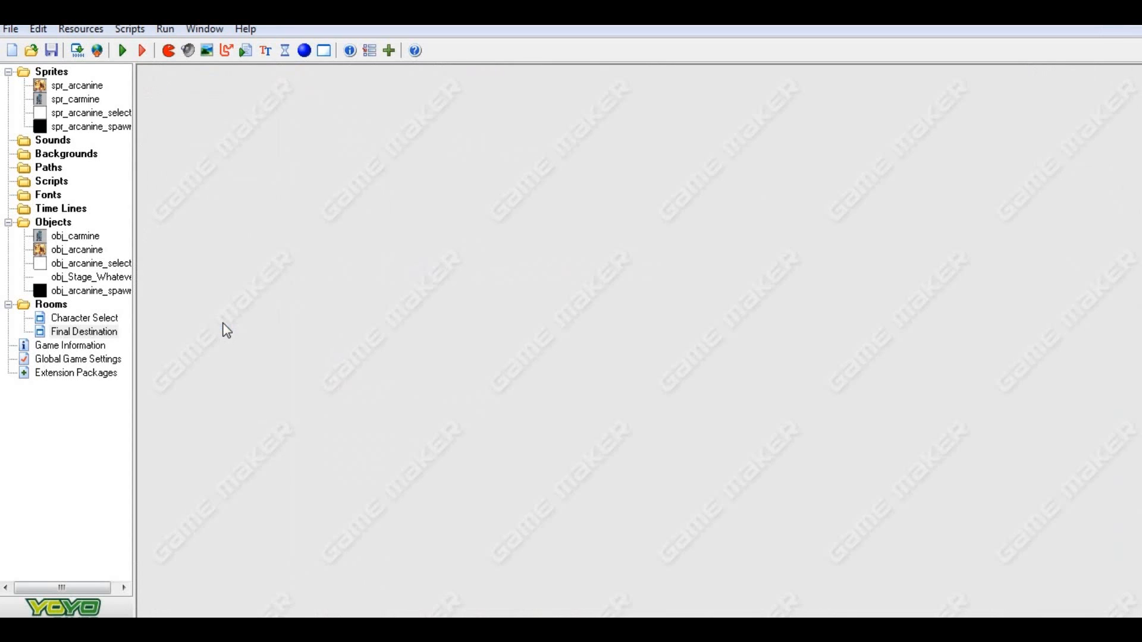
Add a Create event to obj_arcanine_spawn
double_click(97, 297)
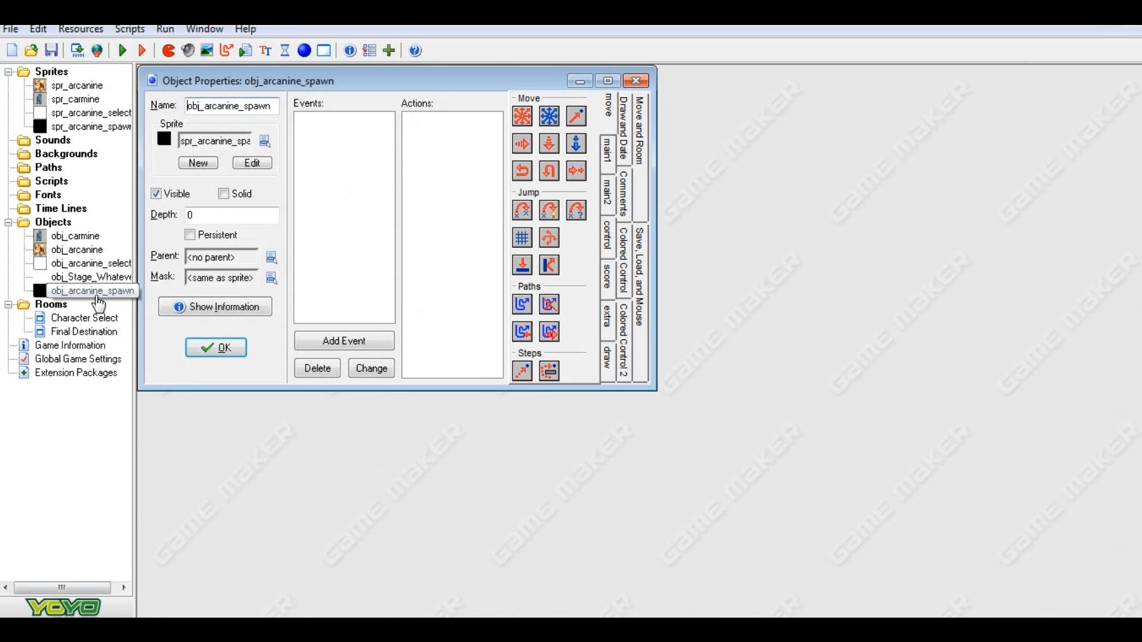
left_click(343, 350)
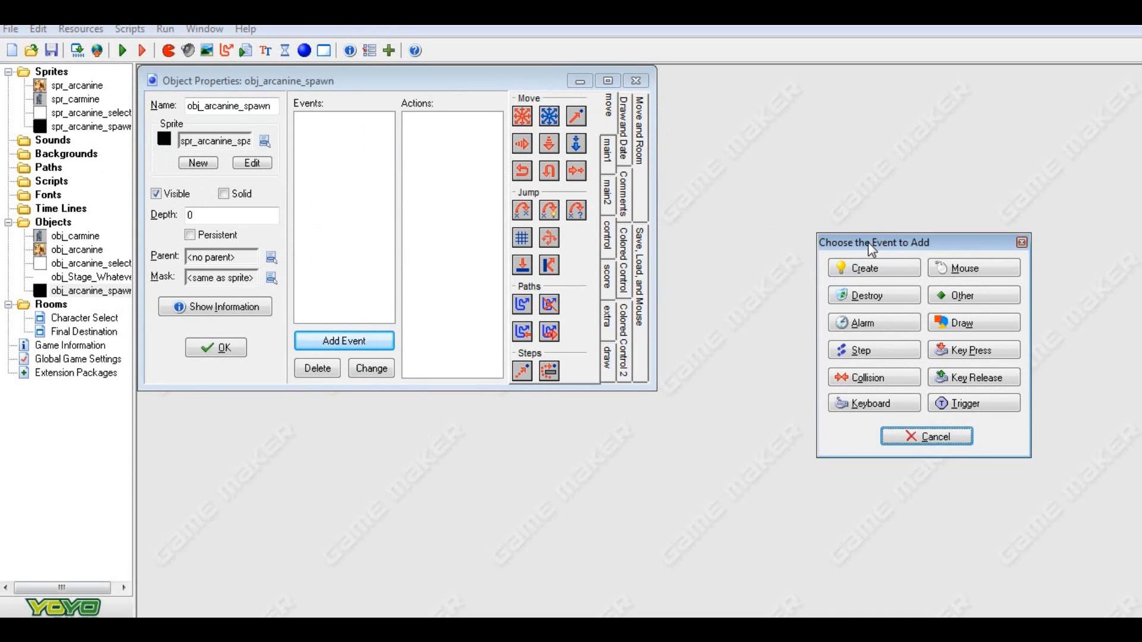
left_click_drag(869, 242, 800, 106)
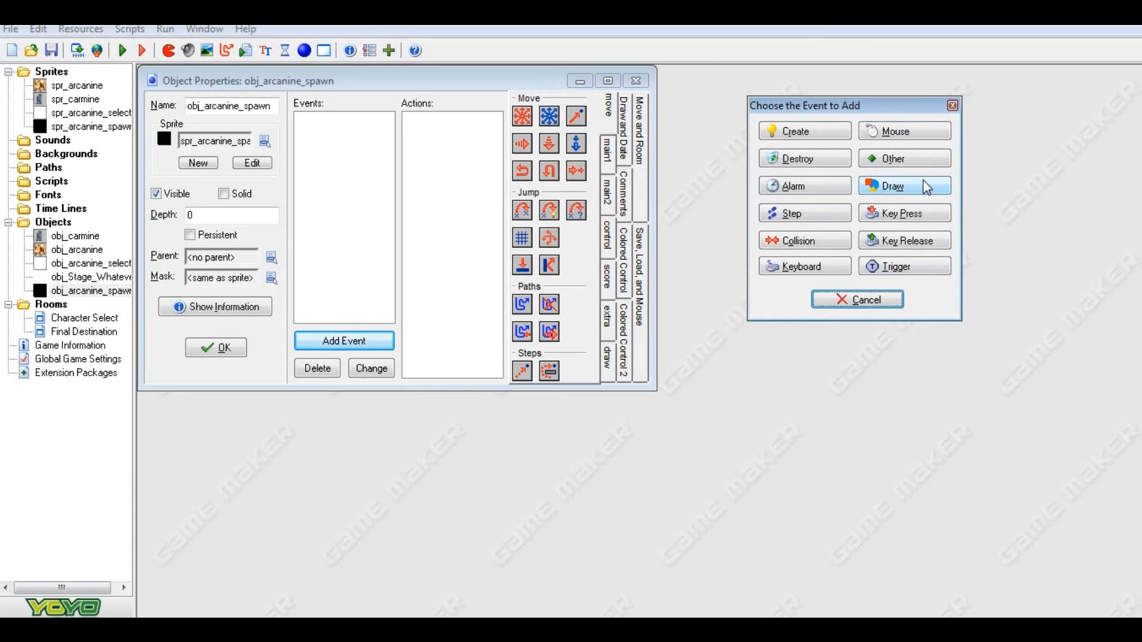
left_click(795, 132)
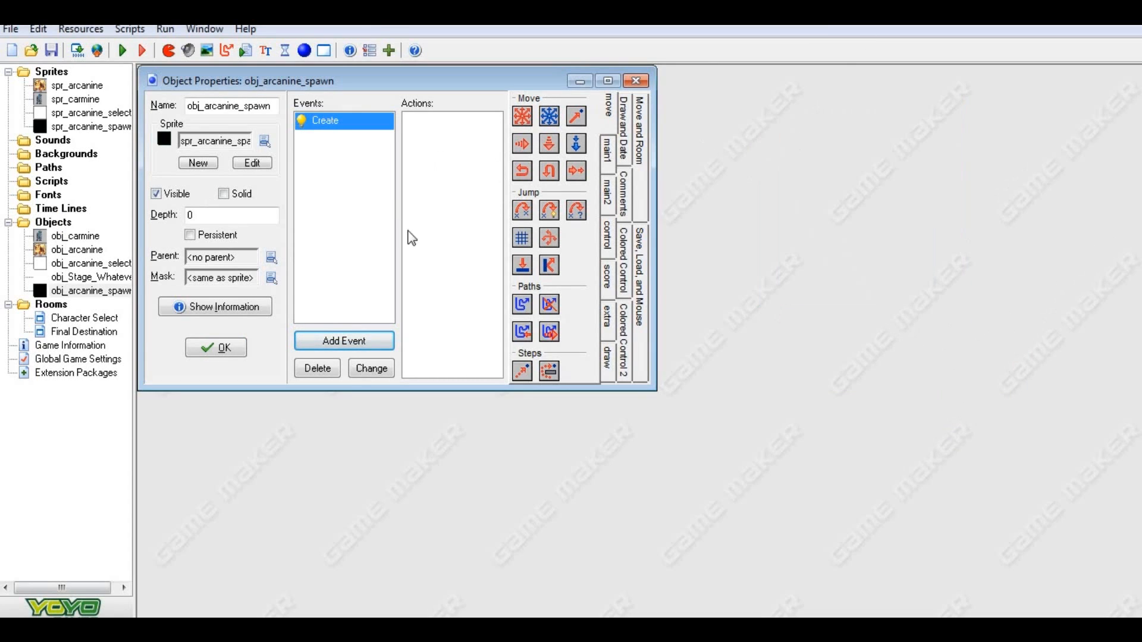
left_click(361, 337)
left_click(938, 160)
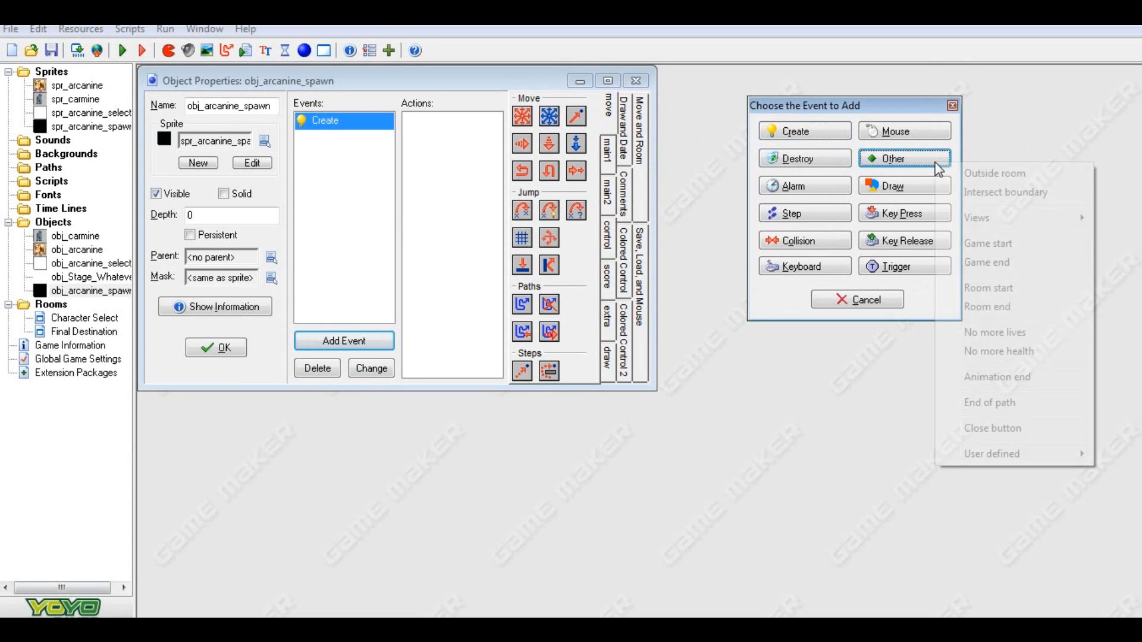
left_click(881, 301)
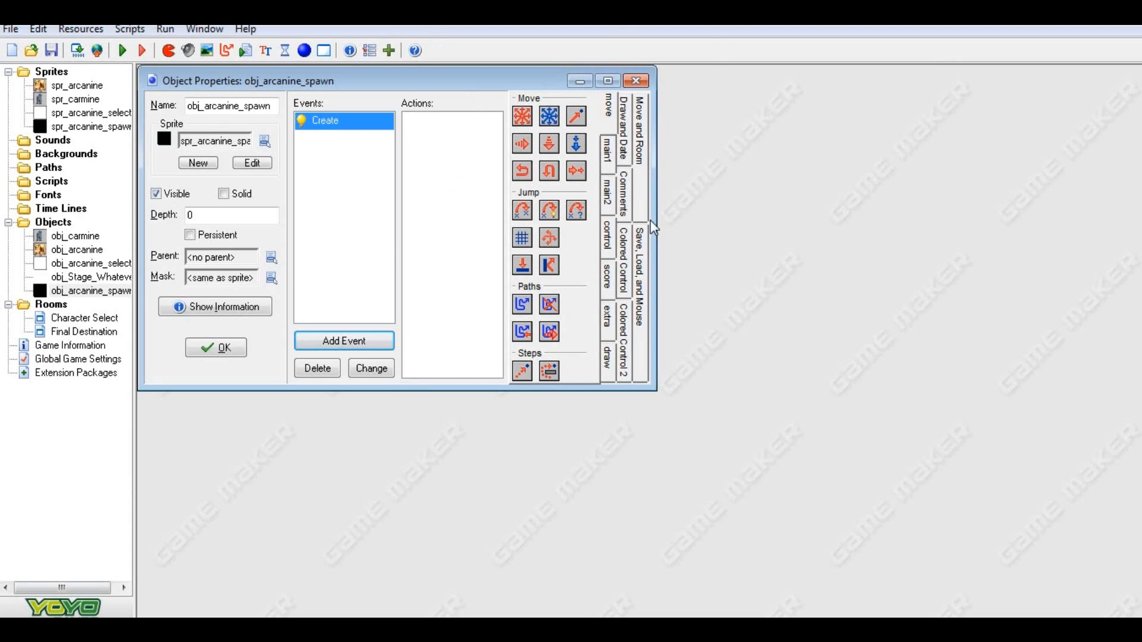
Add a Change Instance action to the Create event that turns self into obj_arcanine with perform events set to yes, and save the object
left_click(607, 153)
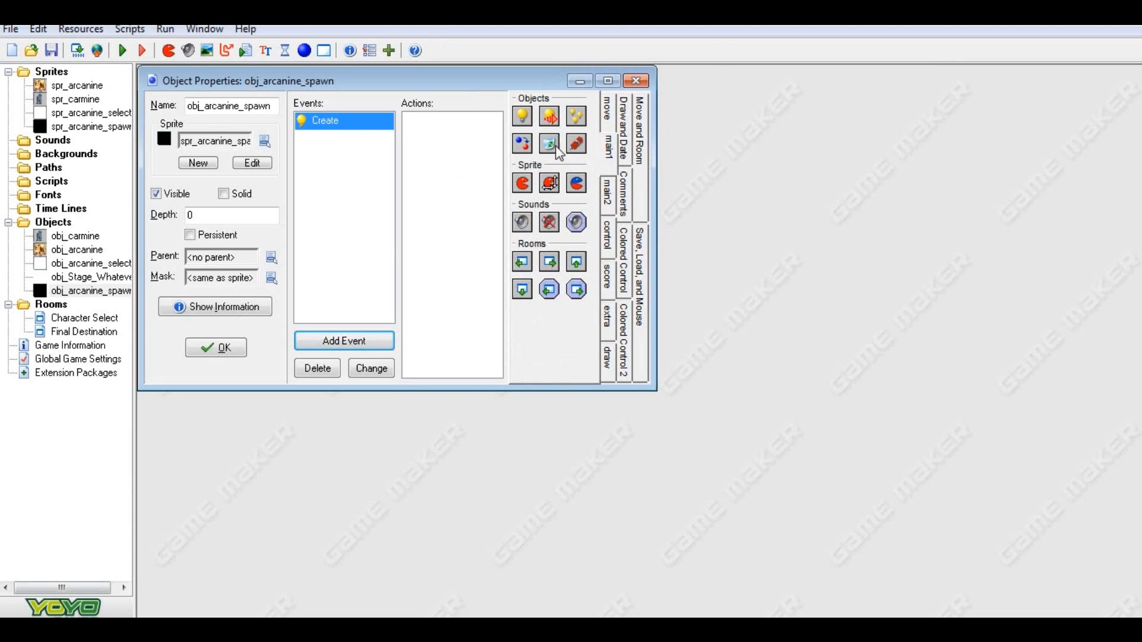
left_click_drag(522, 143, 448, 144)
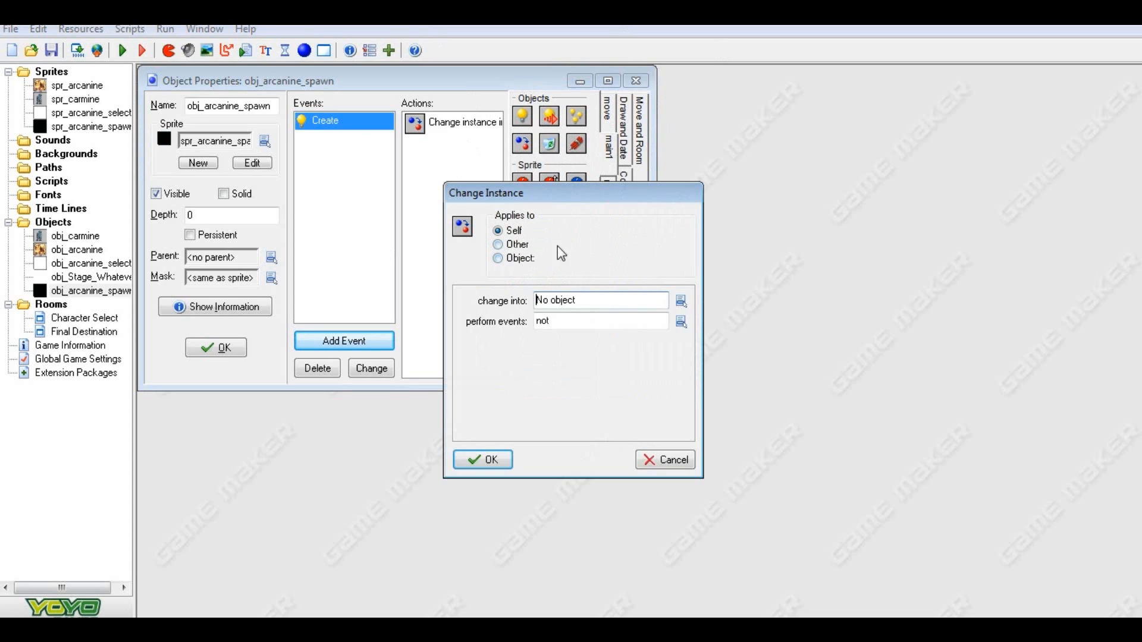
left_click(681, 302)
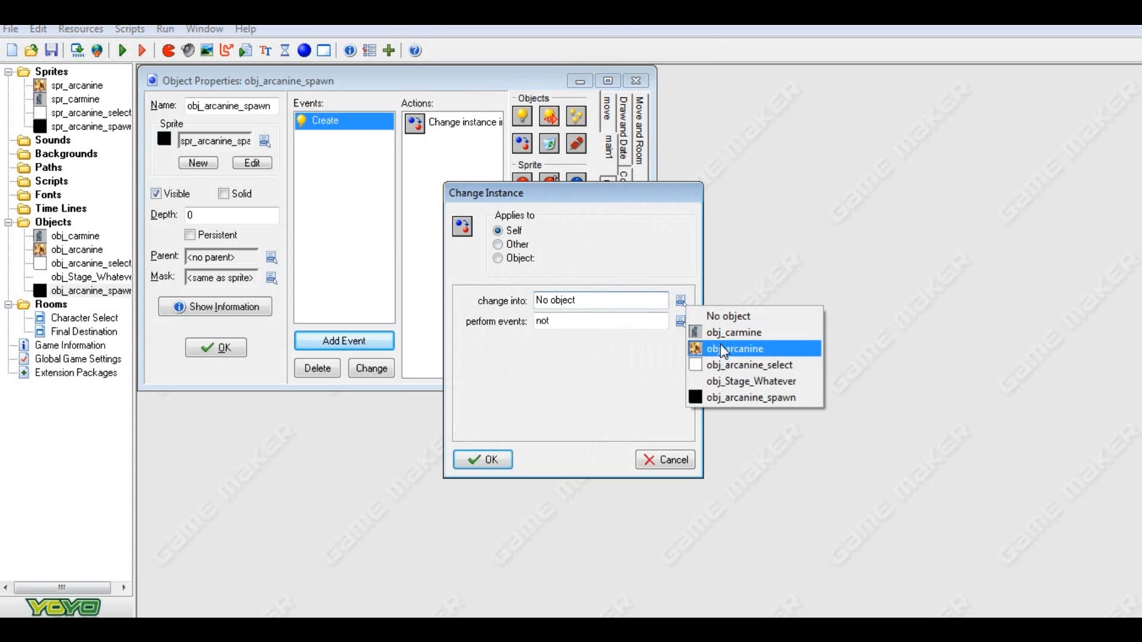
left_click(721, 349)
left_click(682, 321)
left_click(716, 359)
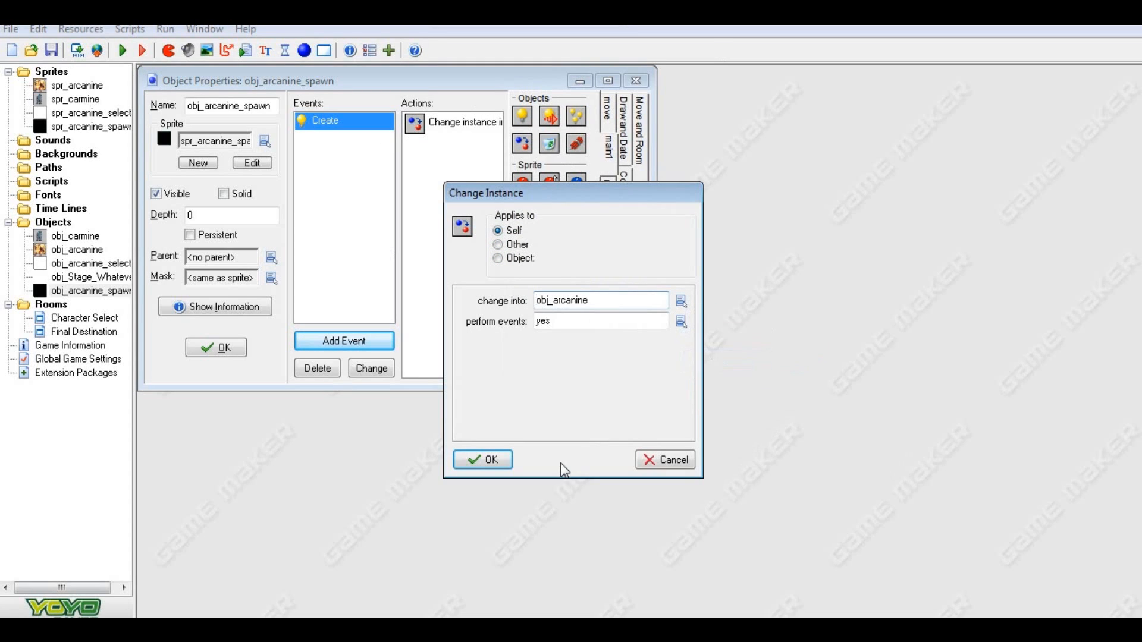
left_click(485, 461)
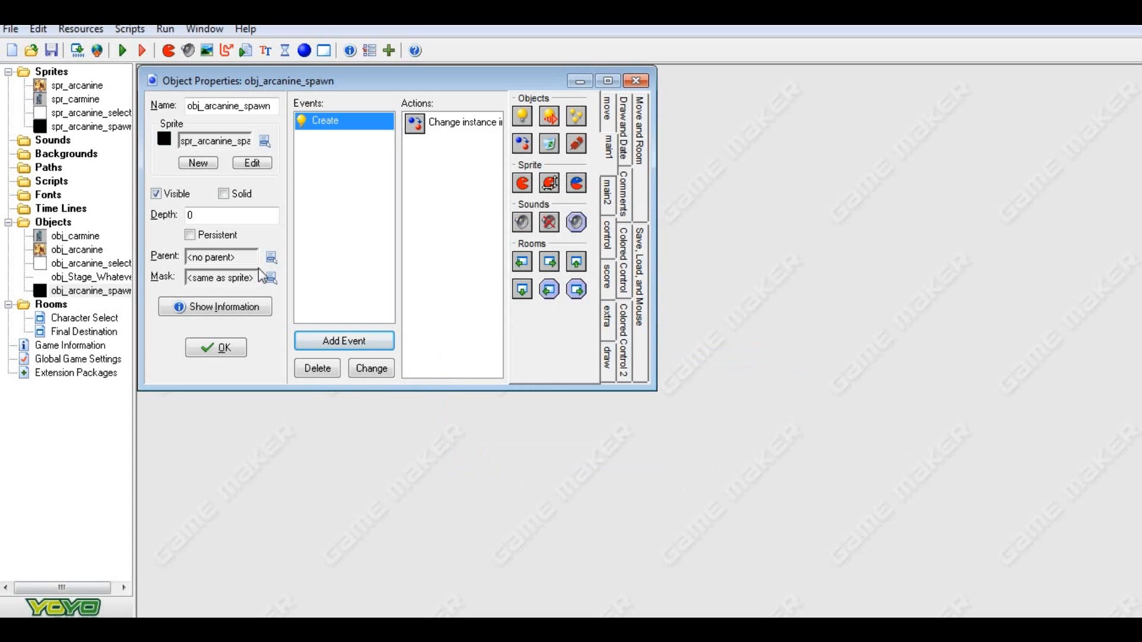
left_click(227, 348)
Run the game to test the spawn object's change into obj_arcanine, and close the game window
left_click(122, 57)
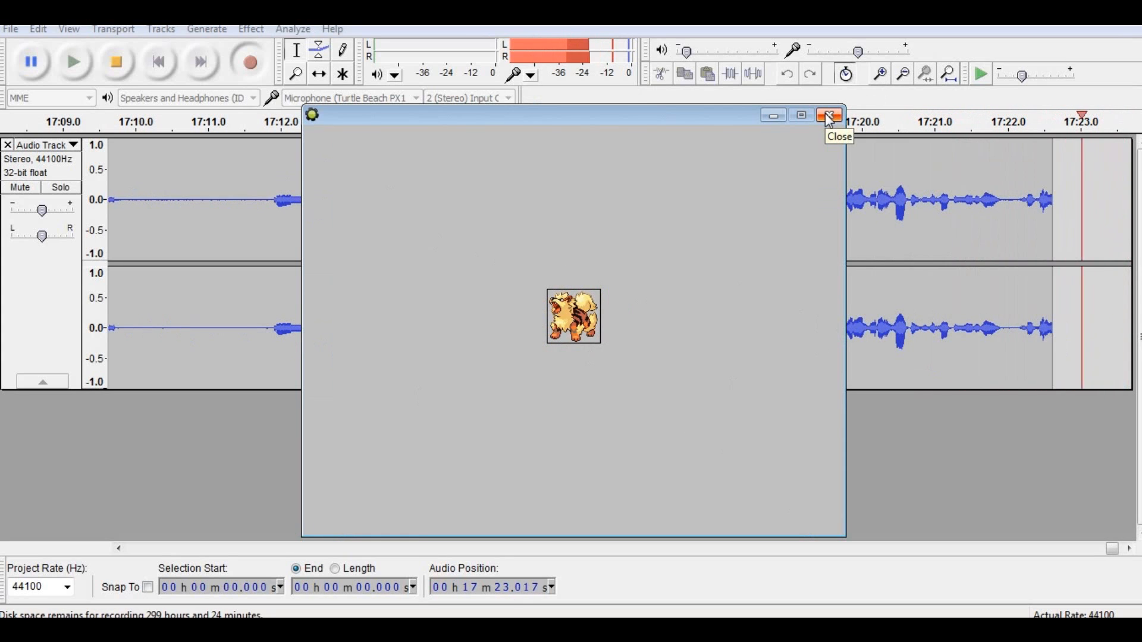
left_click(830, 116)
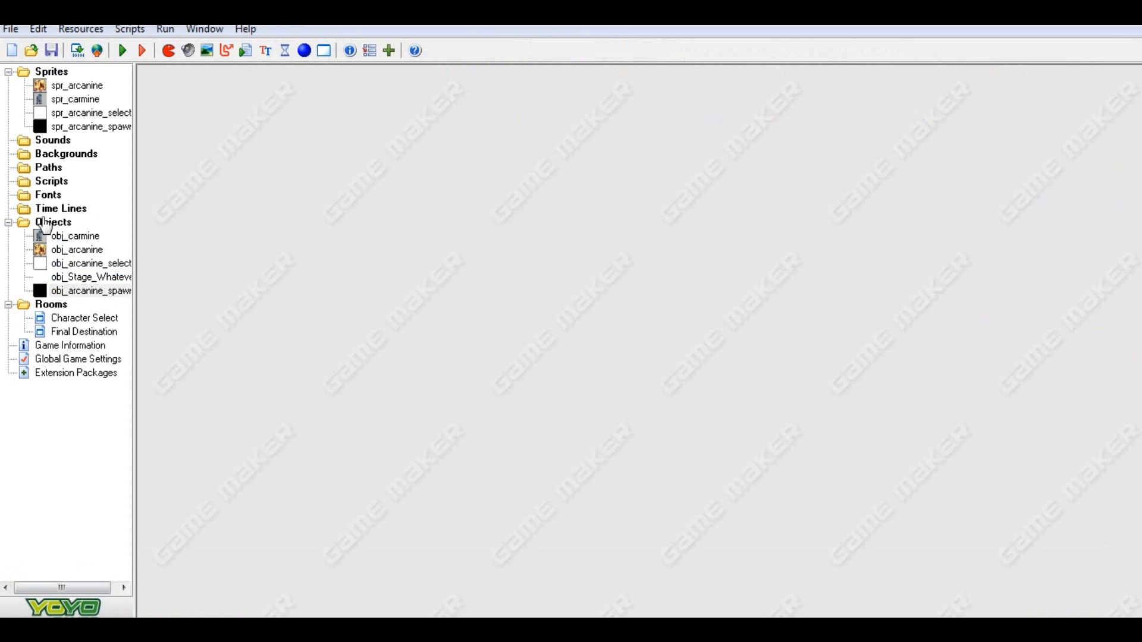
double_click(105, 292)
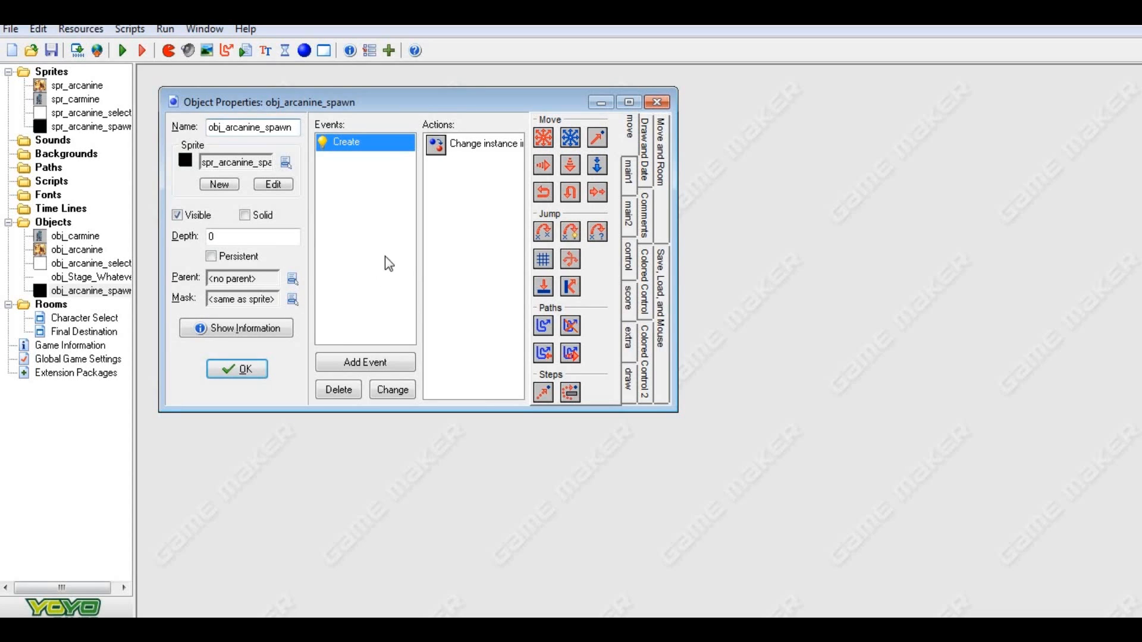
left_click(241, 369)
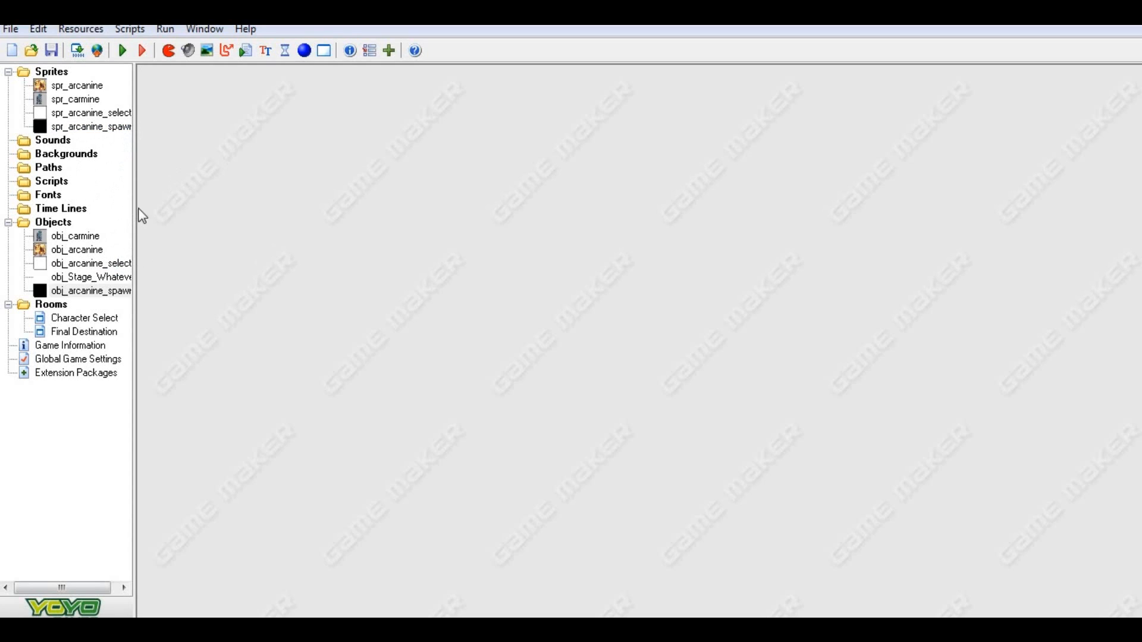
double_click(90, 236)
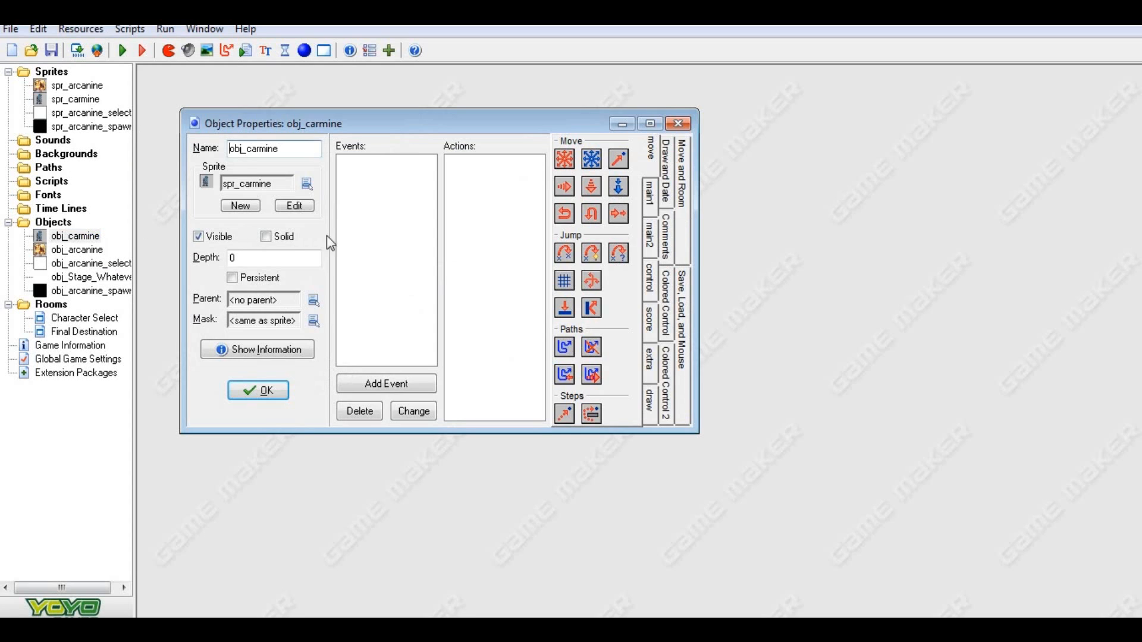
left_click(238, 390)
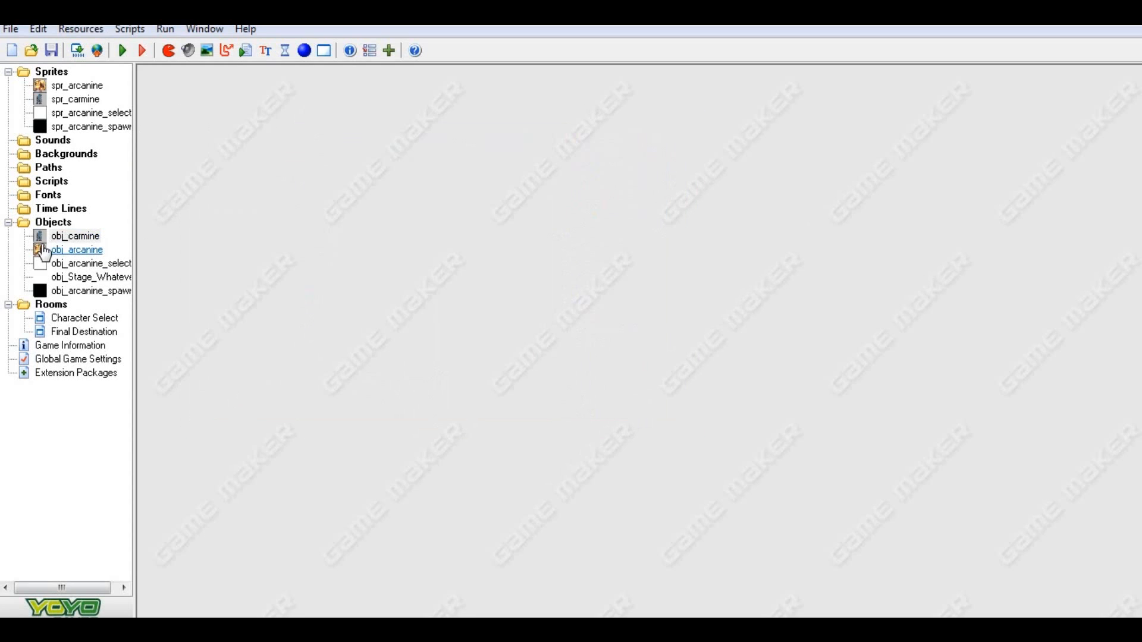
Rename the obj_arcanine_spawn object to obj_everyone_spawn and save it
double_click(108, 296)
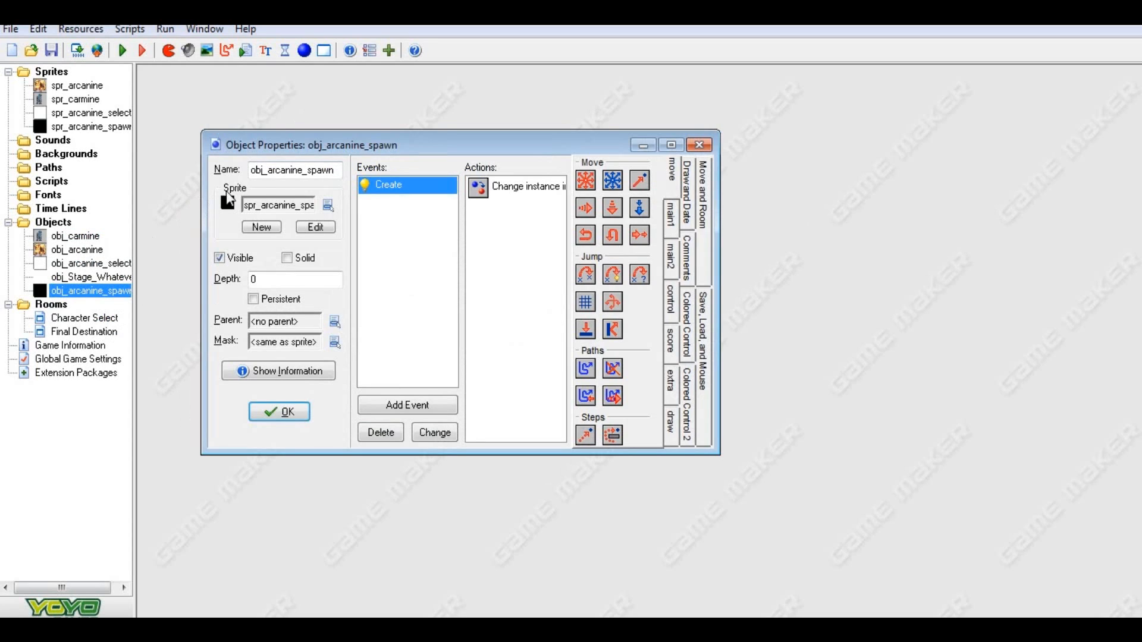
left_click_drag(334, 171, 273, 175)
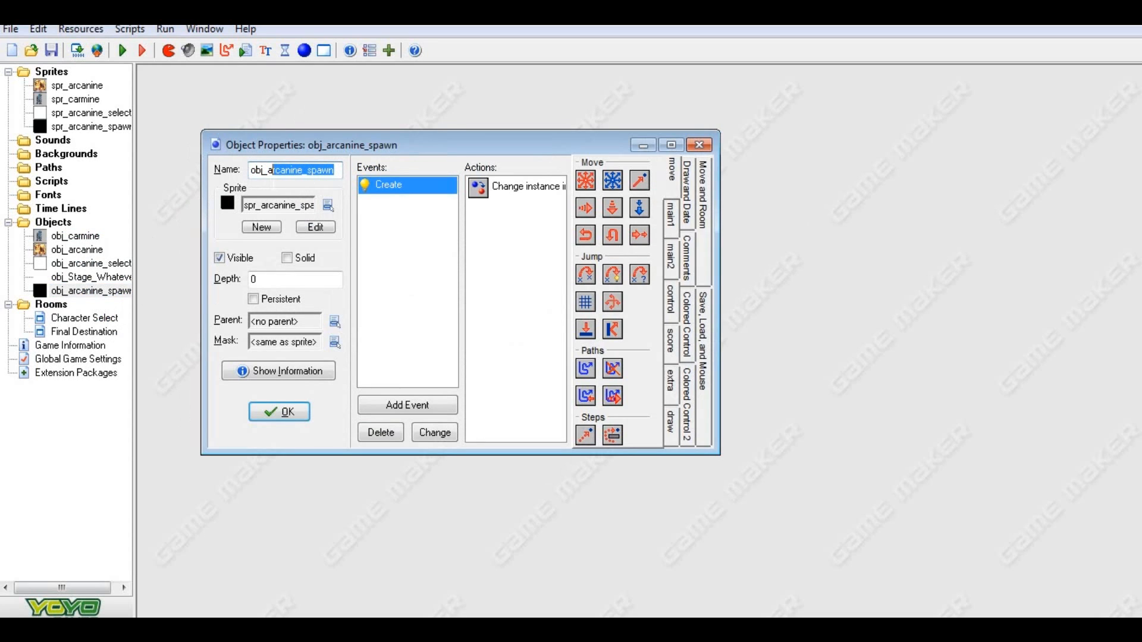
type("ever")
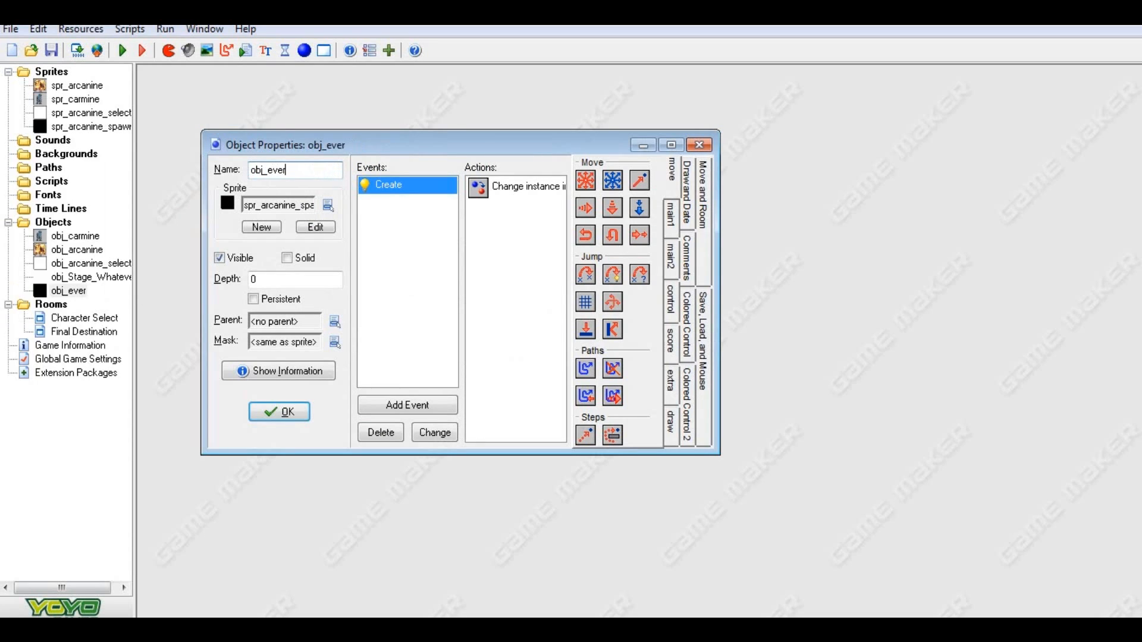
type("yone_spawn")
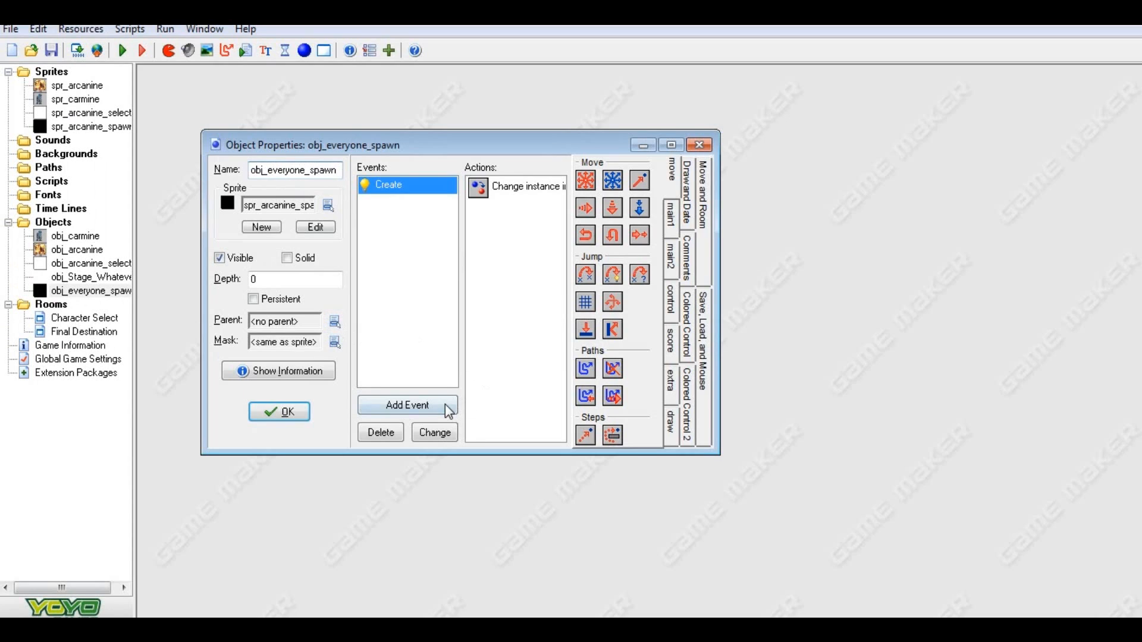
left_click(288, 412)
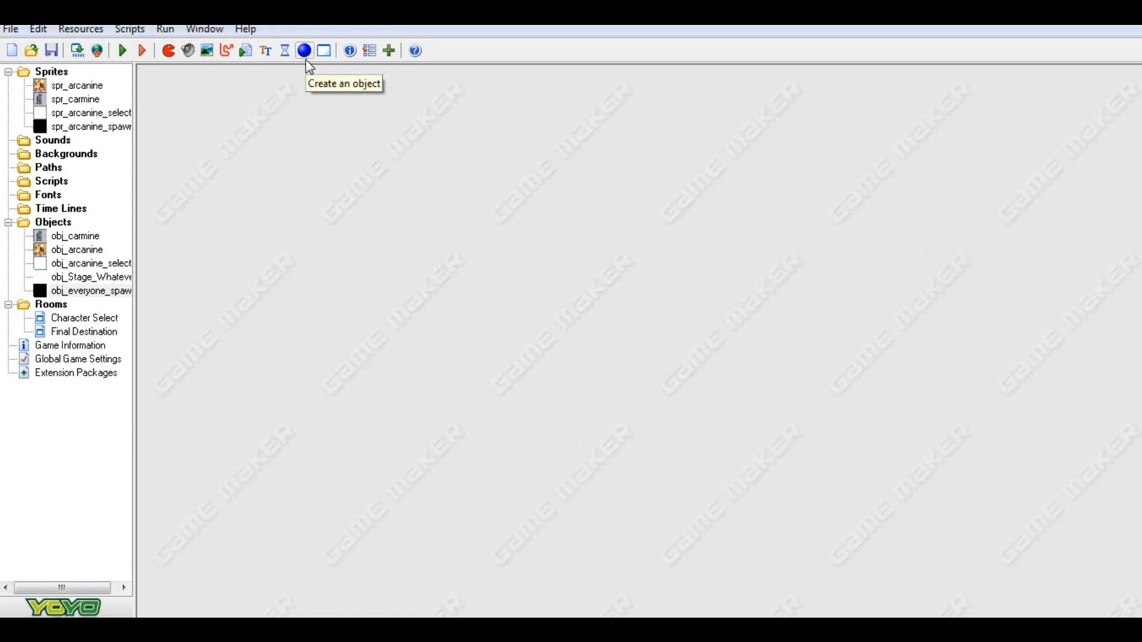
Create an object named obj_check without a sprite and give it a Create event
left_click(304, 51)
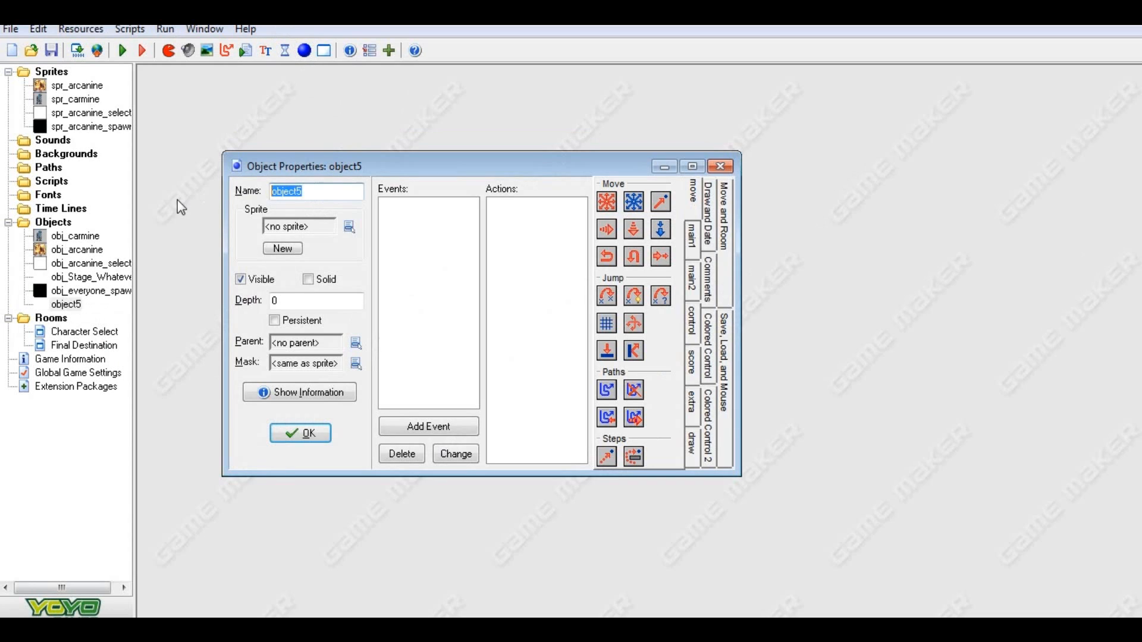
type("obj_")
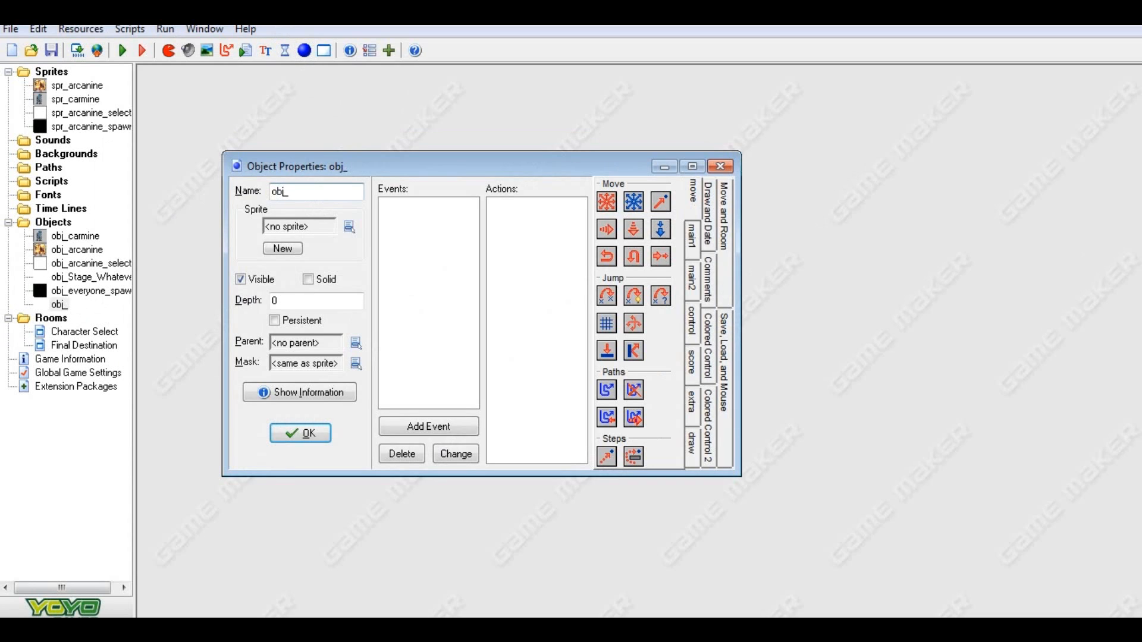
type("check")
key("BackSpace")
type("k")
left_click(432, 426)
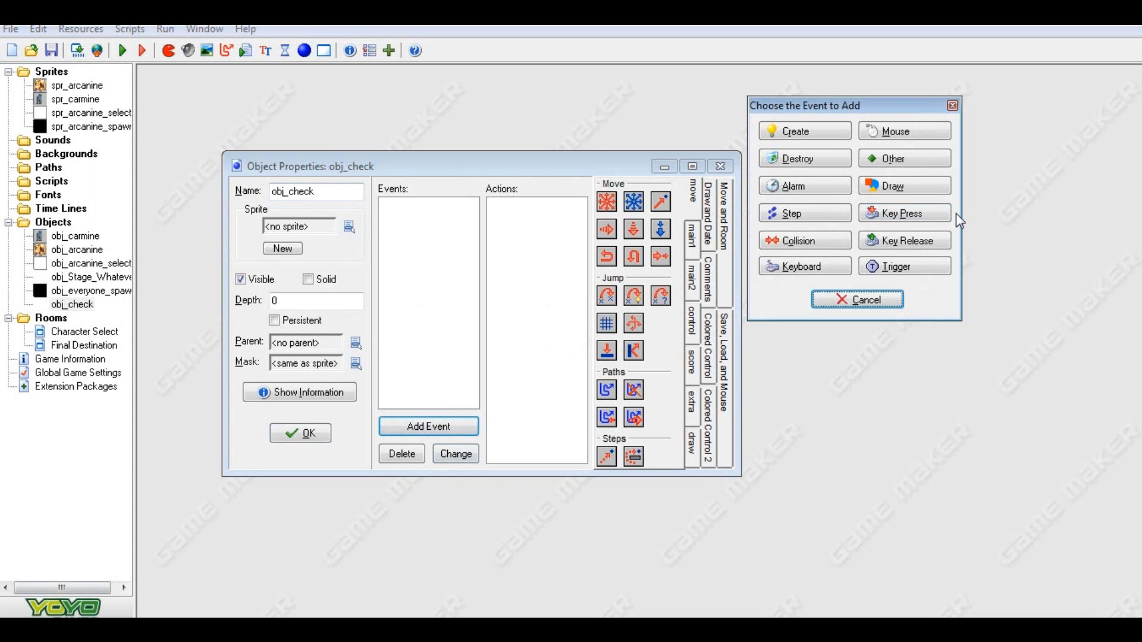
left_click(804, 131)
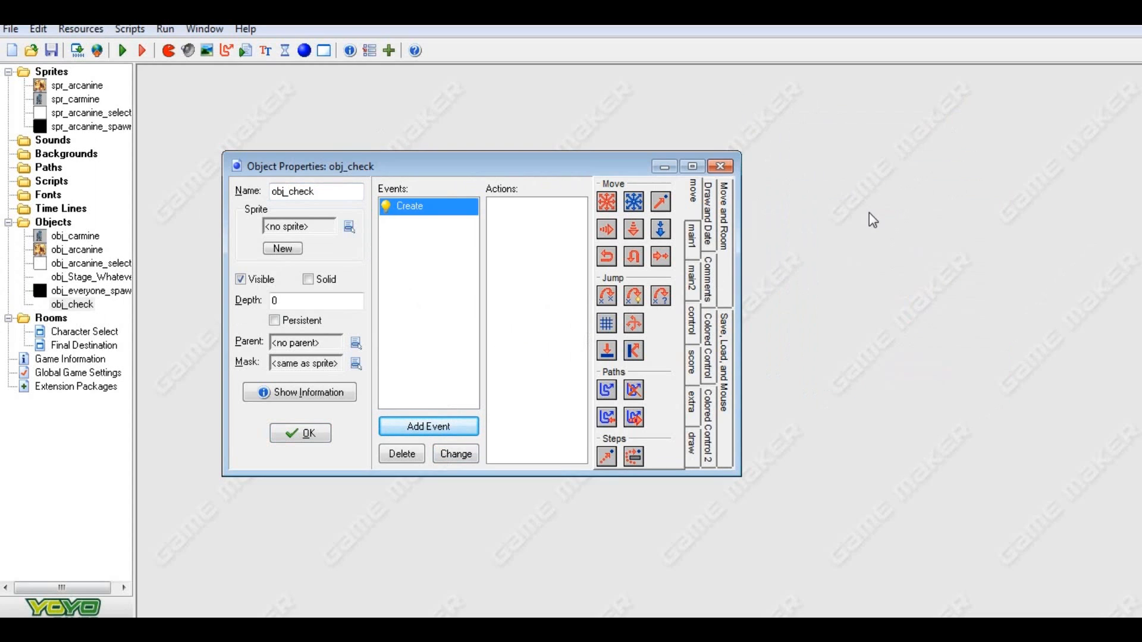
Add an Alarm 0 event to obj_check and delete its Create event
left_click(698, 245)
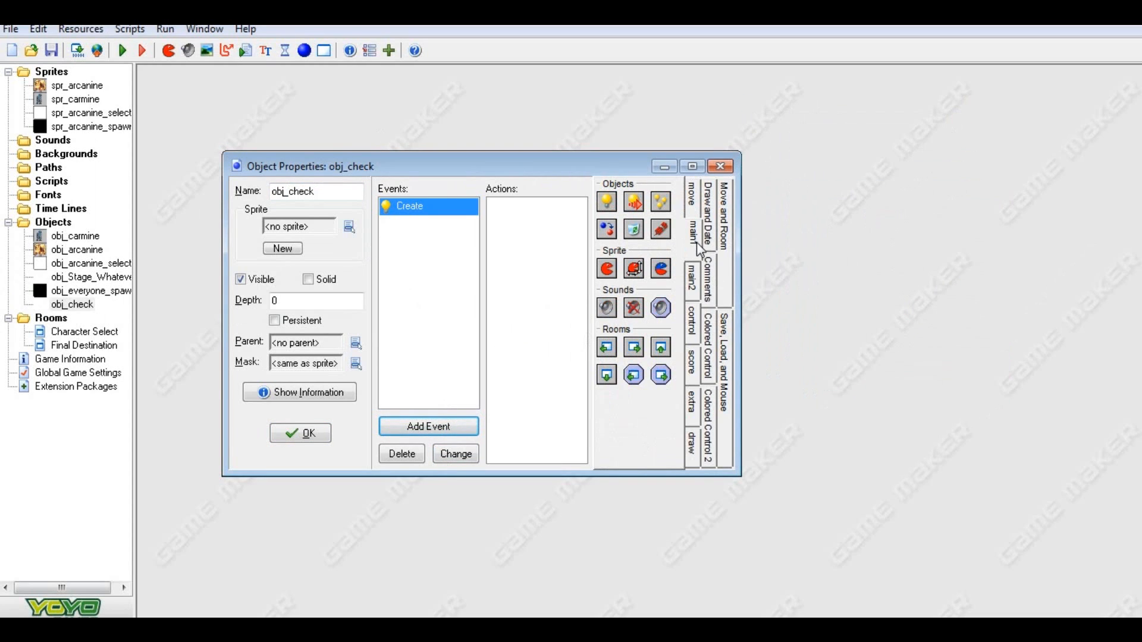
left_click(443, 427)
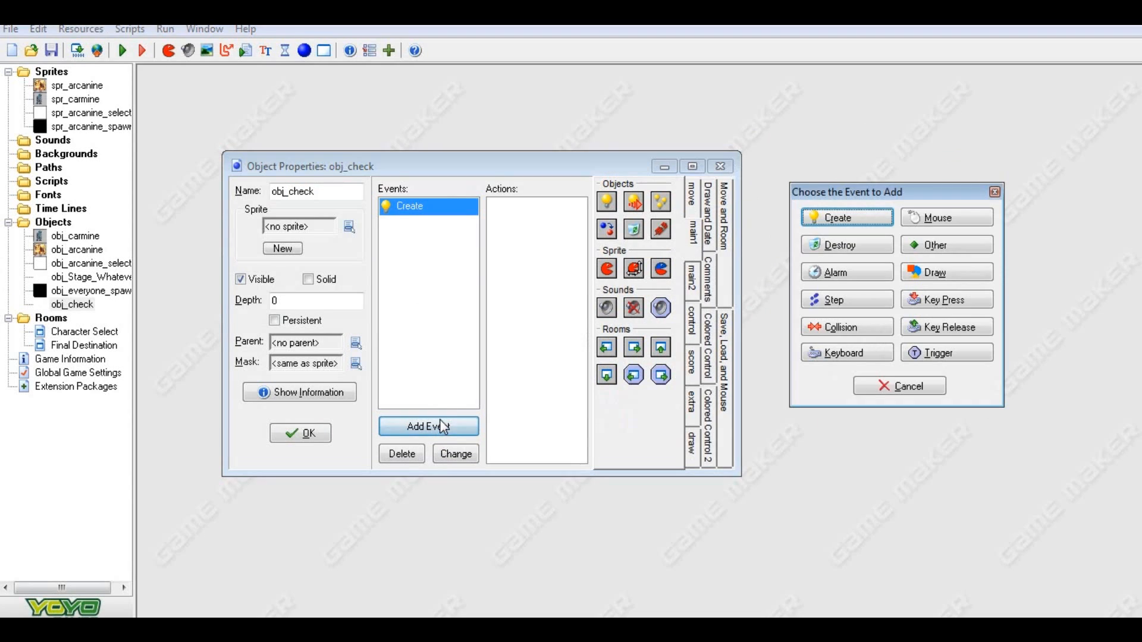
left_click(881, 274)
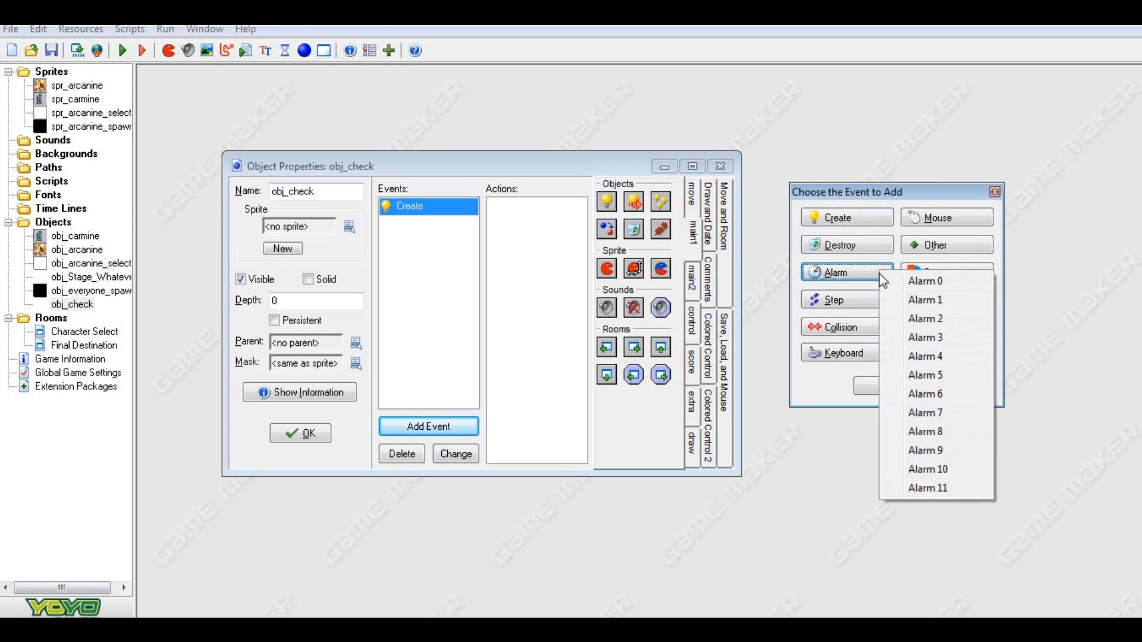
left_click(825, 282)
left_click(835, 283)
left_click(848, 292)
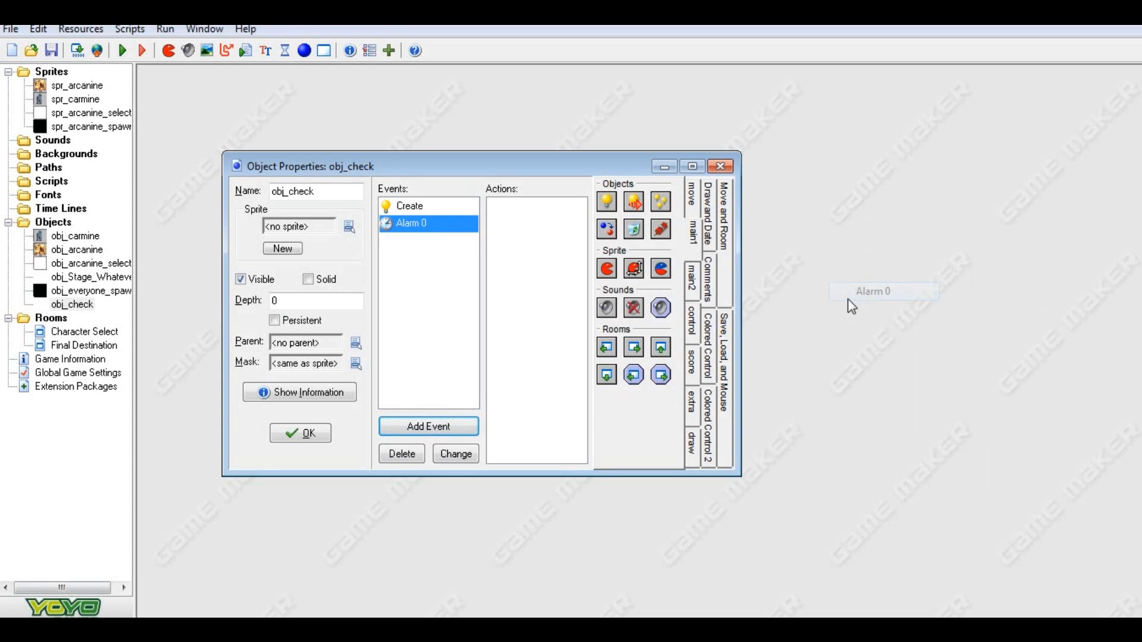
left_click(404, 206)
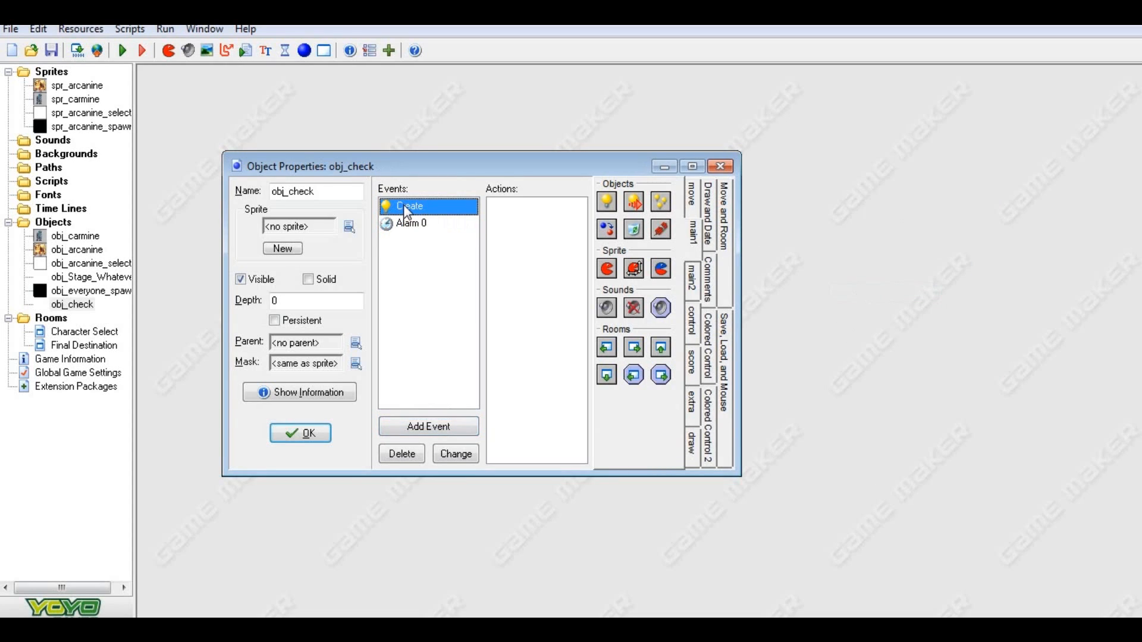
left_click(408, 456)
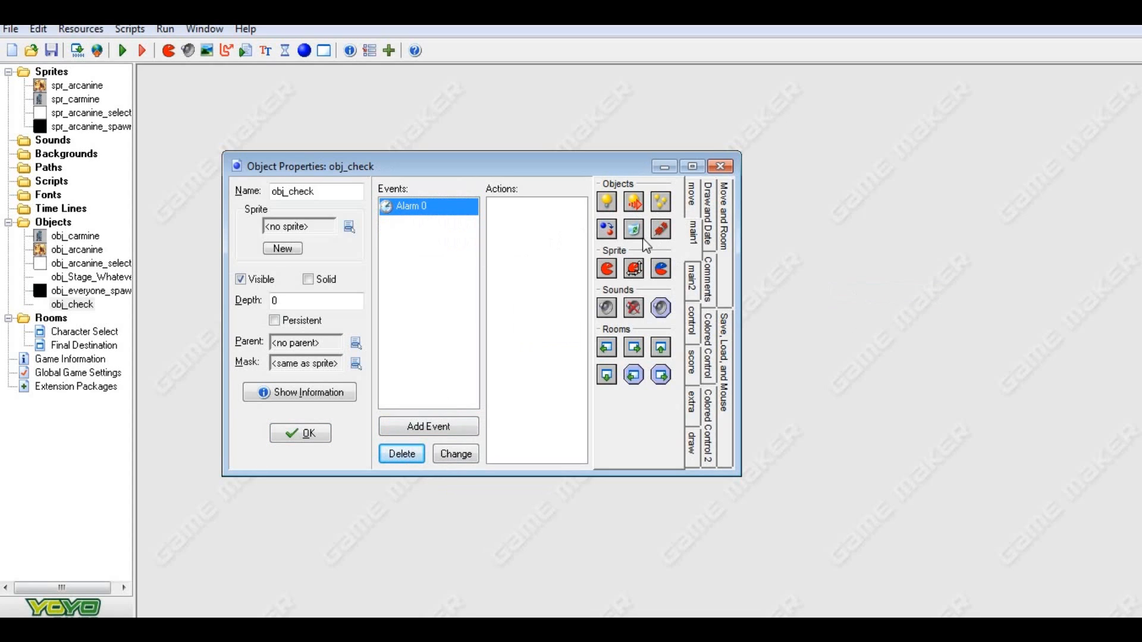
Add a Set Alarm action to the Alarm 0 event, applied to self, setting Alarm 0 to a tiny fractional number of steps
left_click(693, 205)
left_click(693, 244)
left_click(693, 277)
left_click_drag(606, 204, 521, 299)
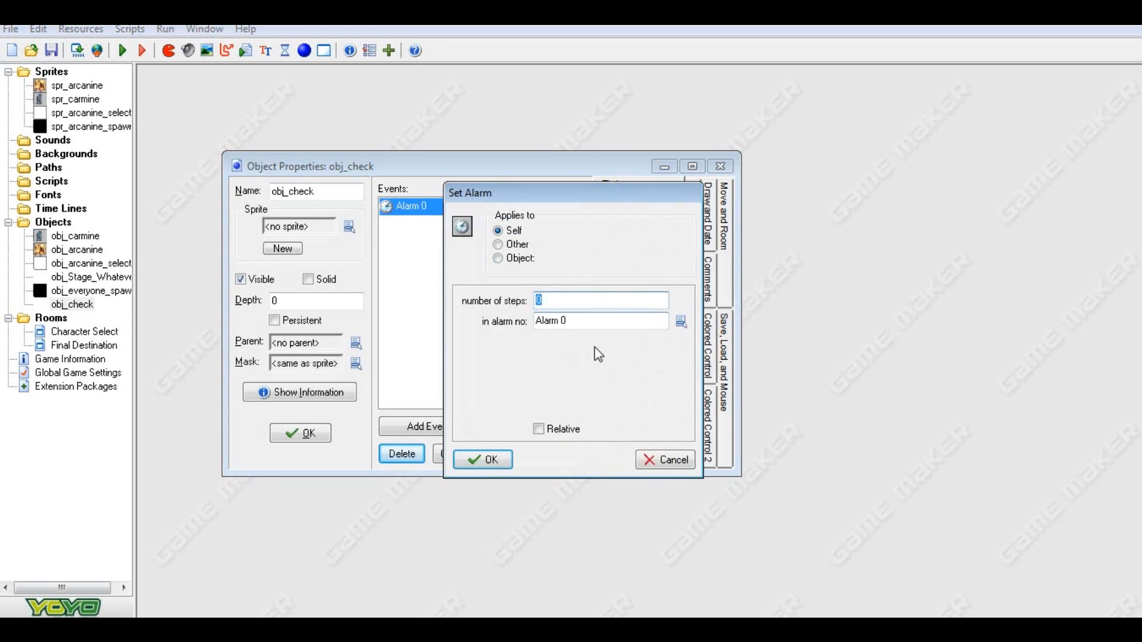
type("1")
left_click(483, 459)
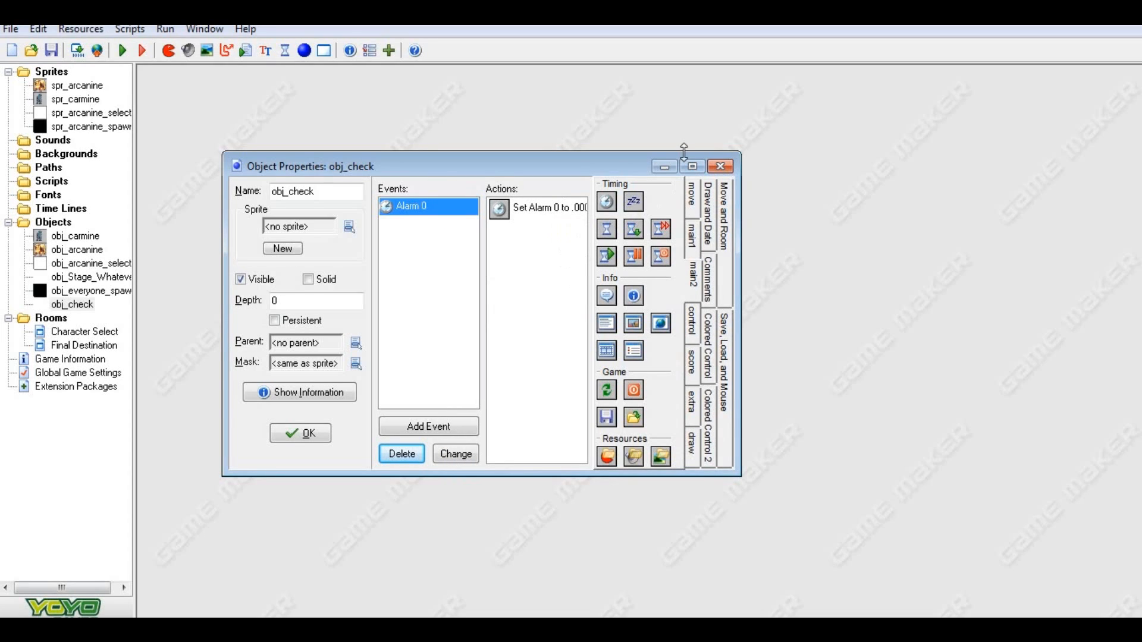
left_click(694, 199)
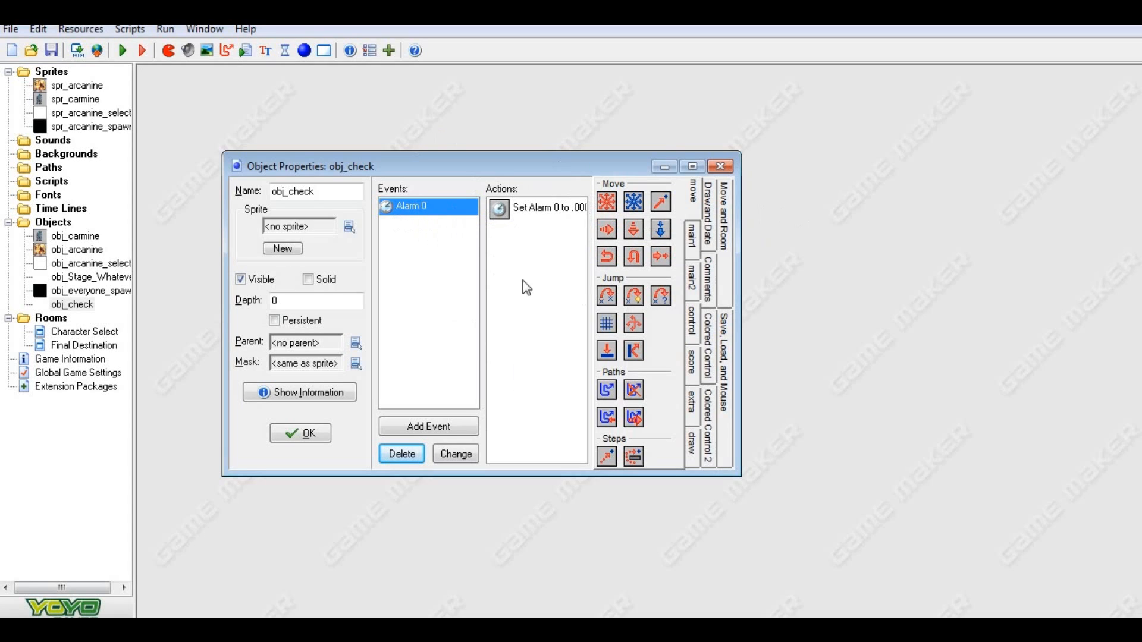
left_click(693, 235)
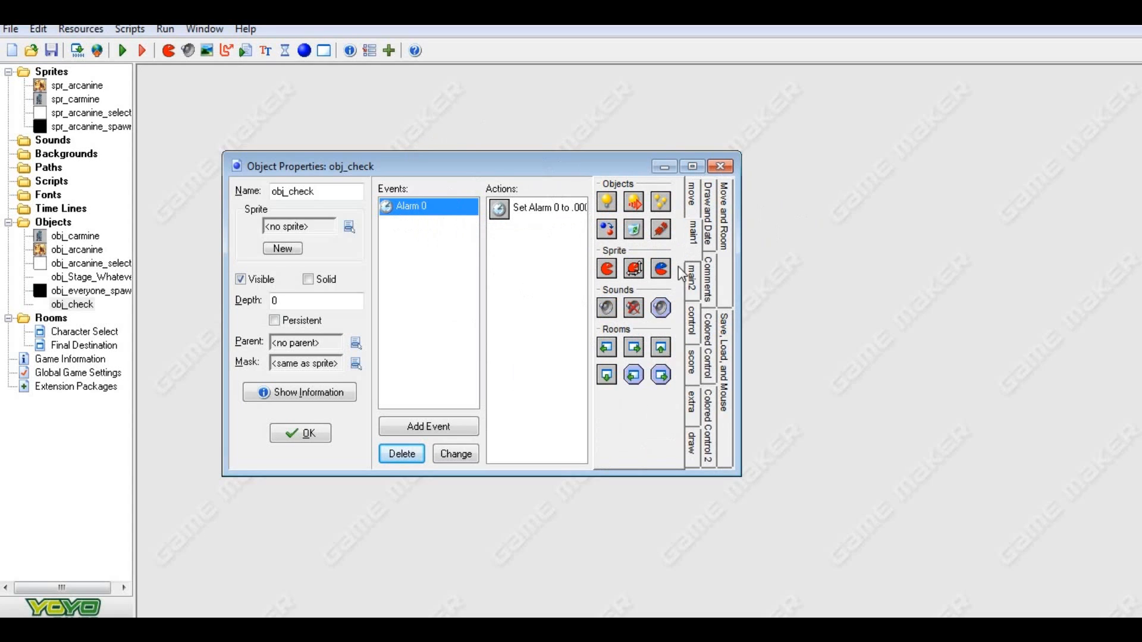
left_click(693, 277)
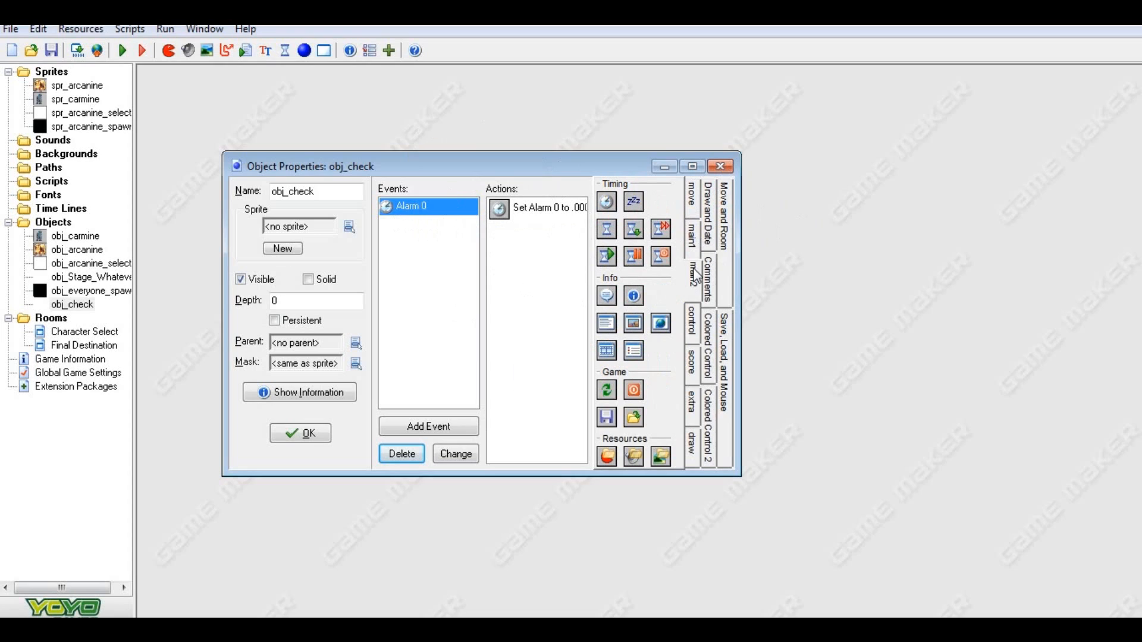
left_click(692, 319)
left_click(690, 207)
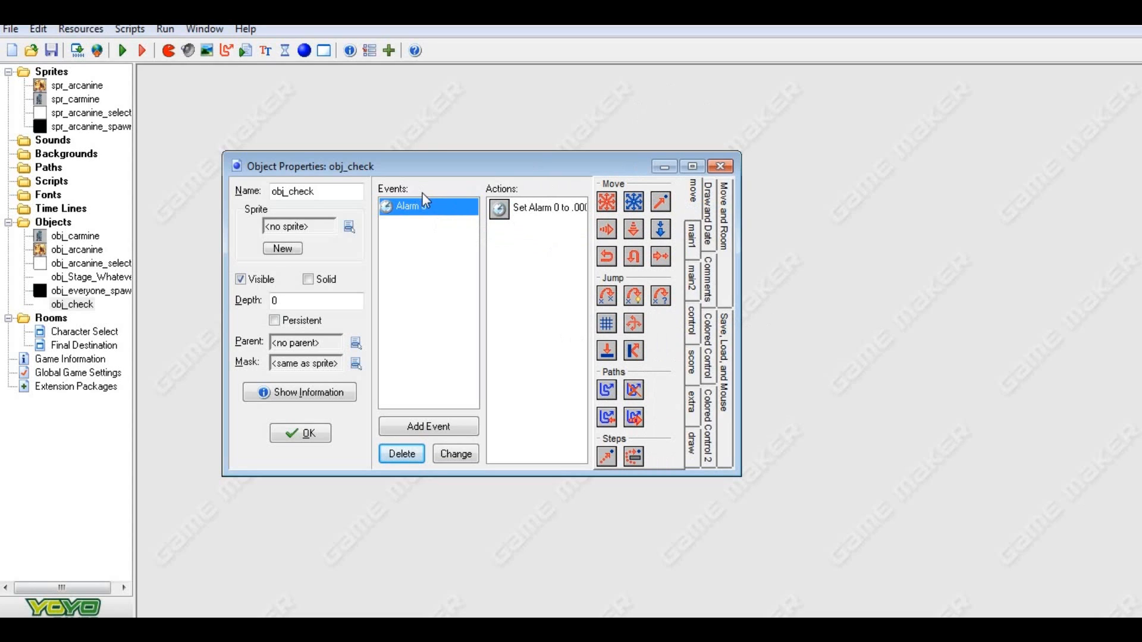
left_click(695, 236)
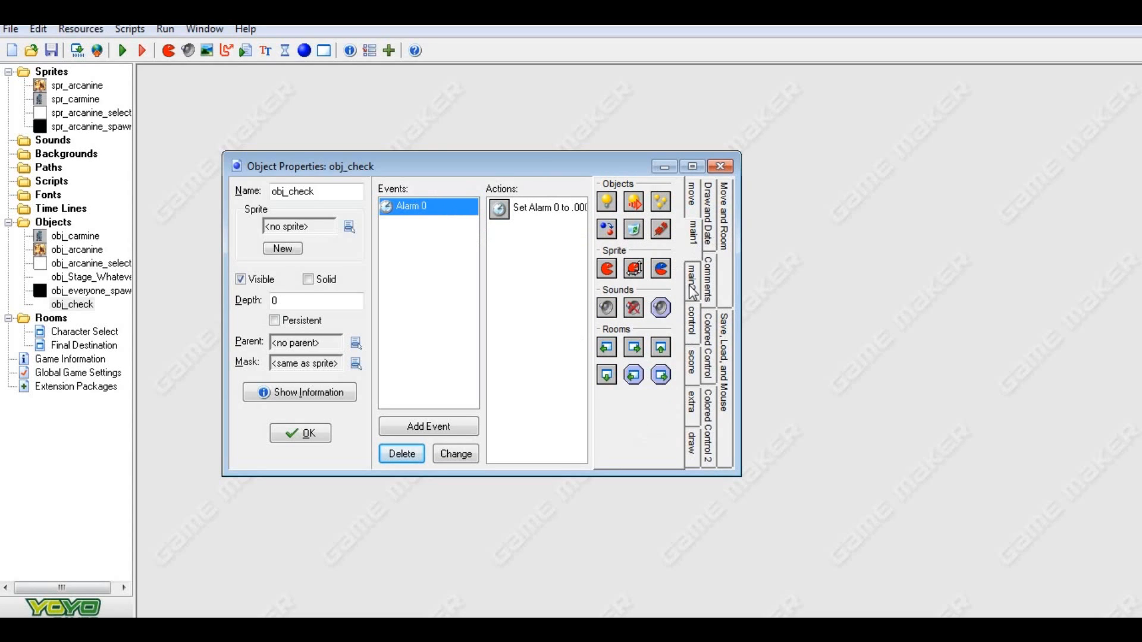
left_click(695, 285)
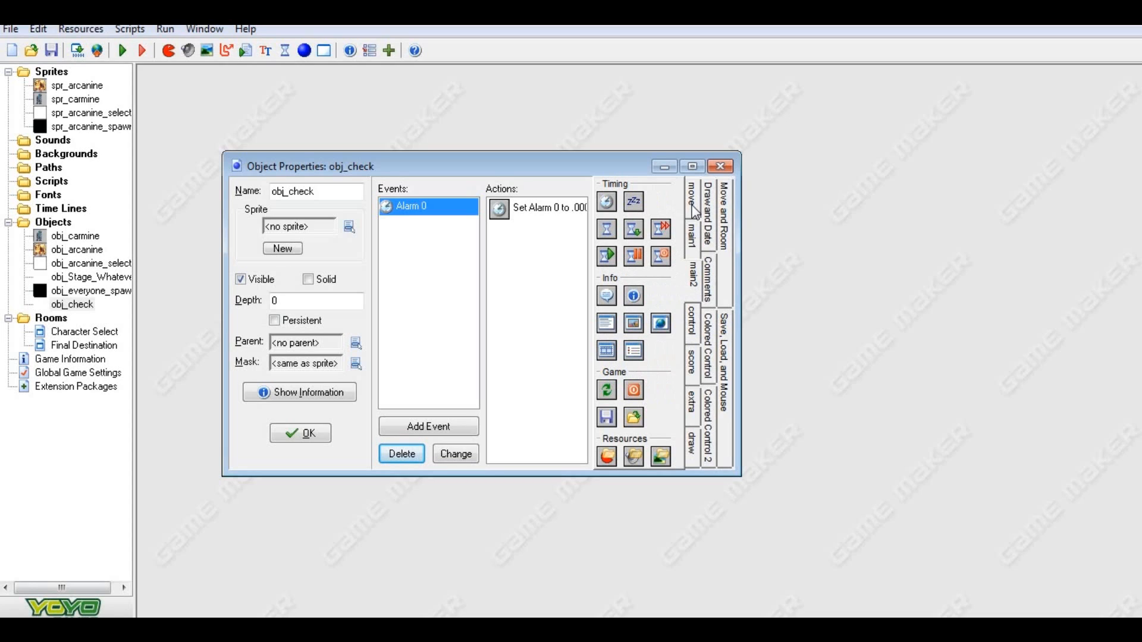
left_click(696, 327)
left_click(695, 360)
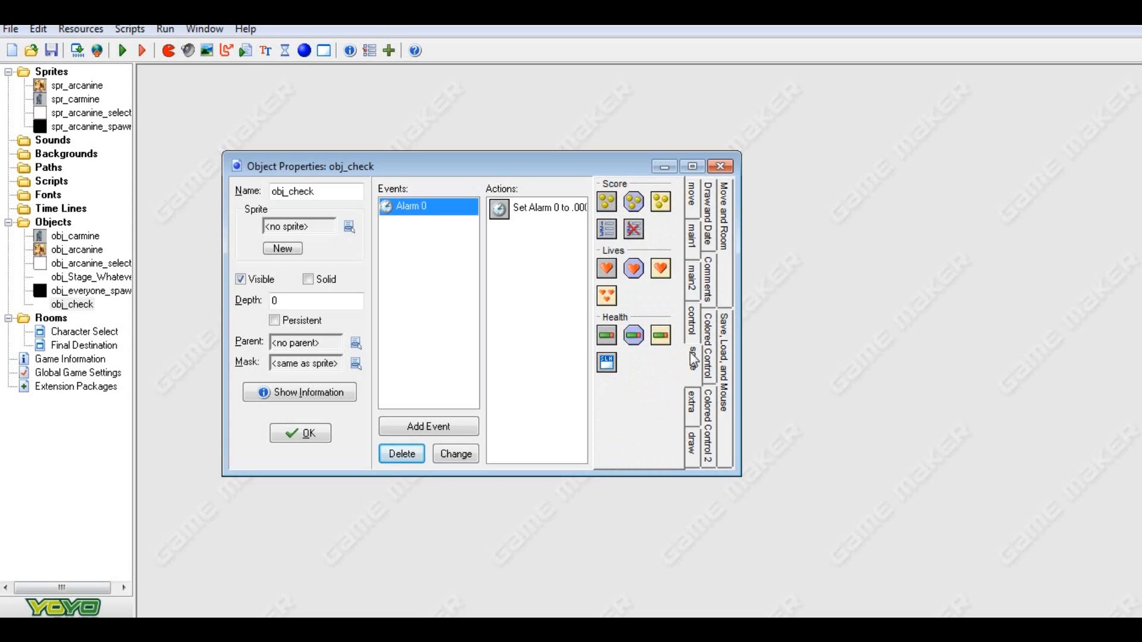
left_click(692, 399)
left_click(691, 440)
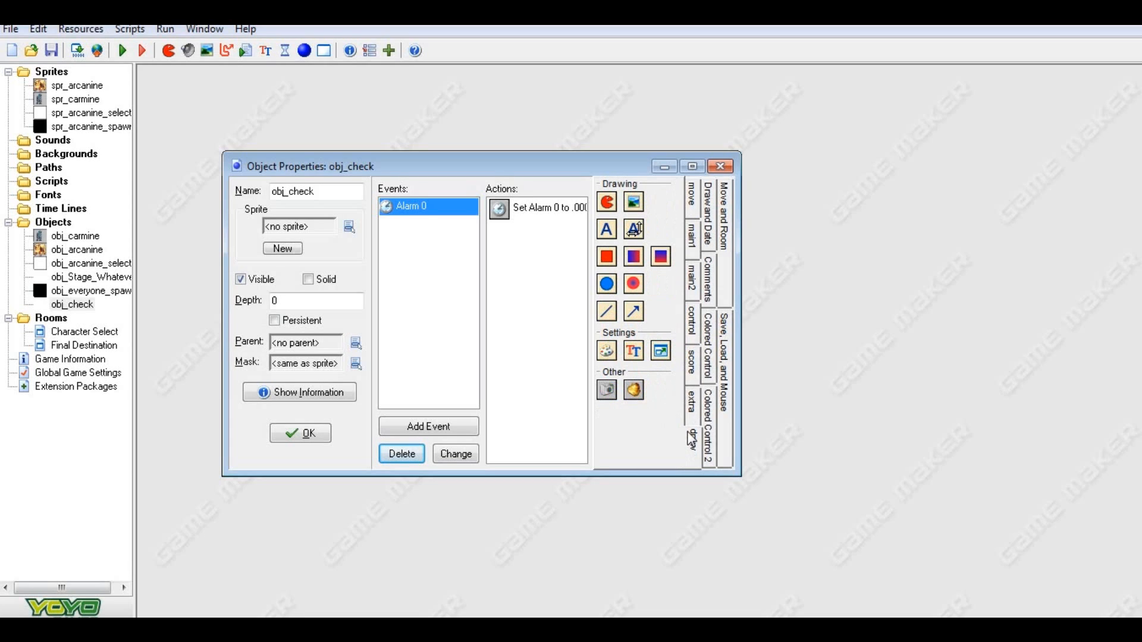
left_click(692, 362)
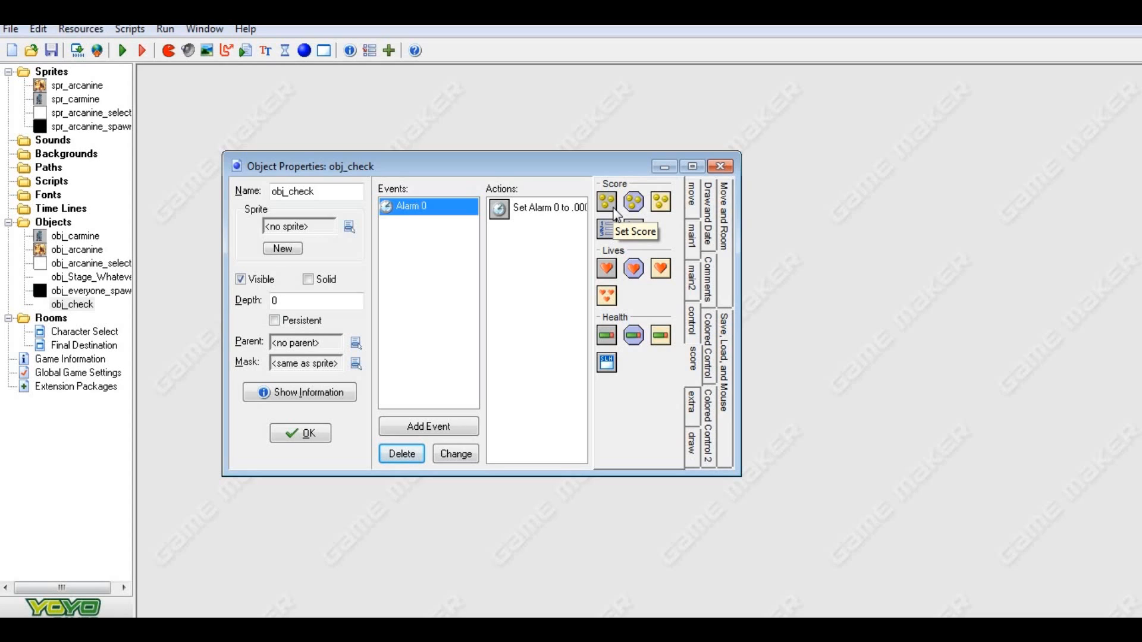
left_click_drag(615, 213, 519, 297)
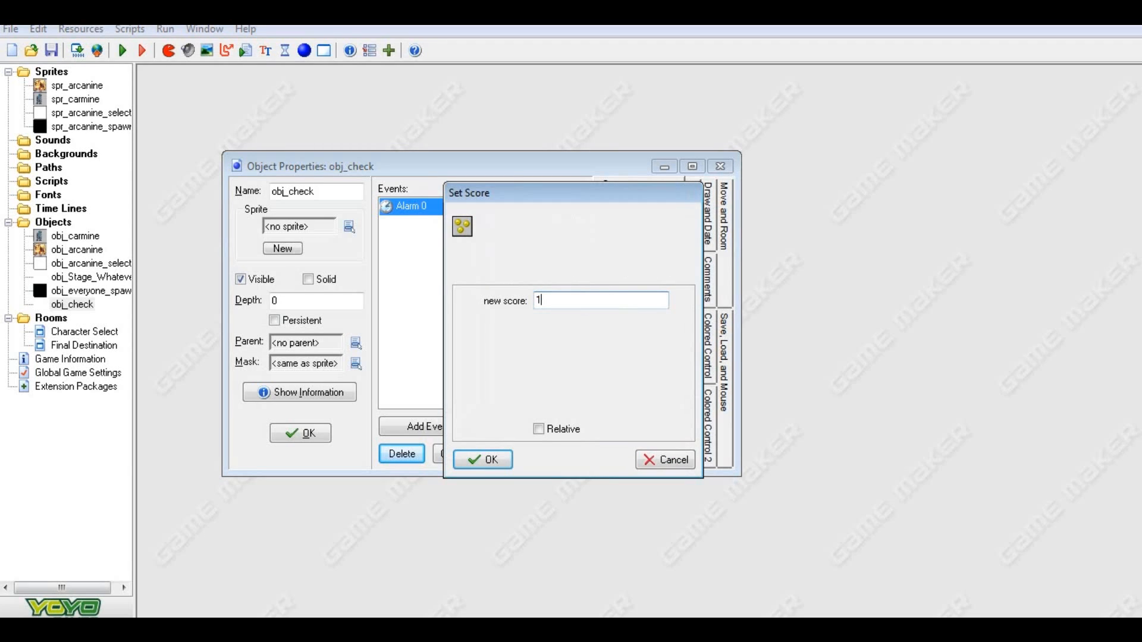
left_click(488, 461)
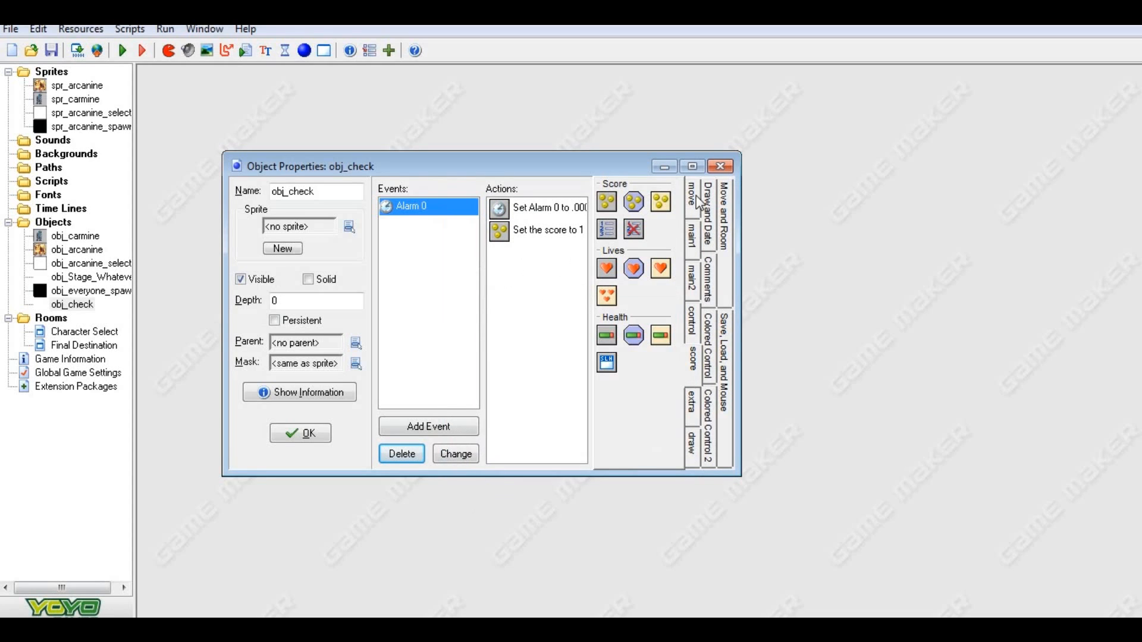
left_click_drag(608, 200, 531, 331)
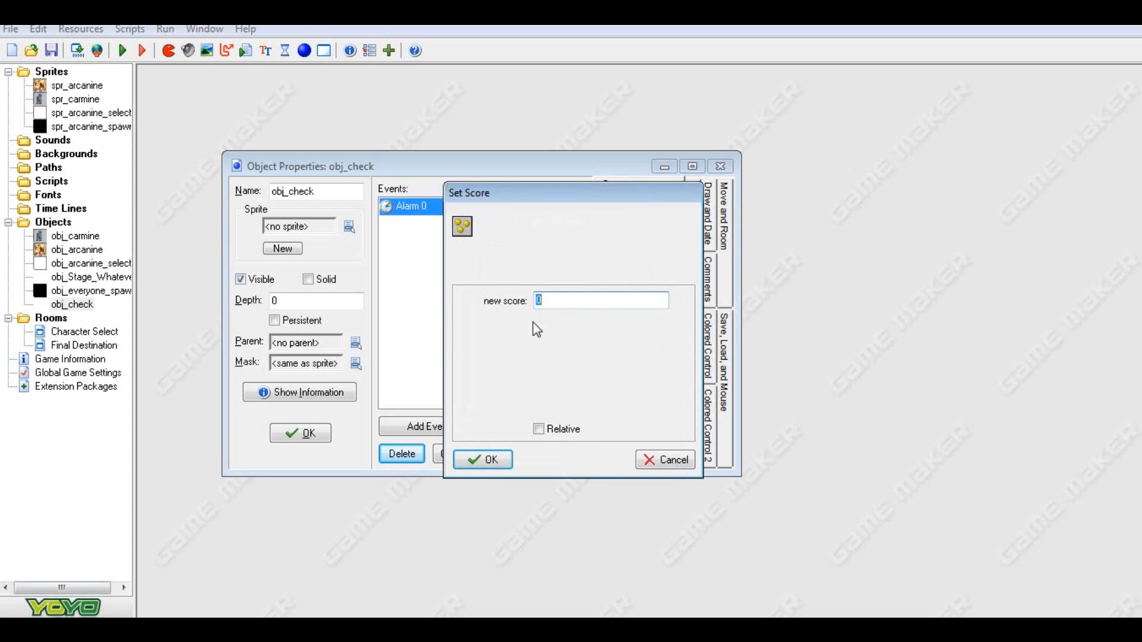
type("2")
key("Return")
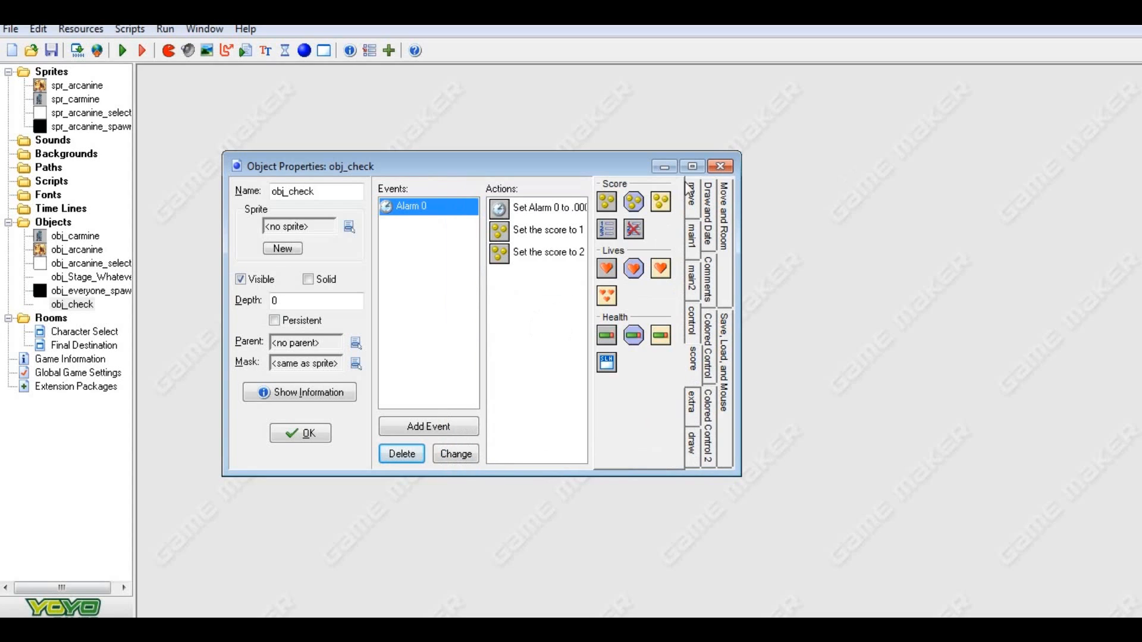
left_click_drag(617, 199, 552, 297)
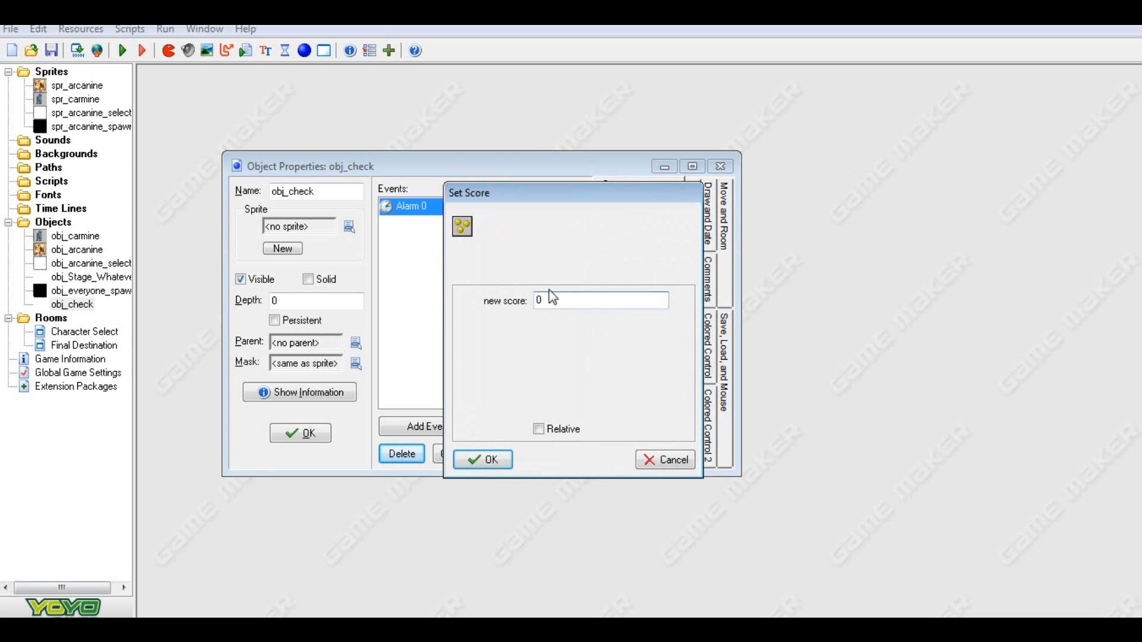
type("15")
left_click(479, 460)
left_click(517, 262)
left_click(515, 274)
key("Delete")
key("Delete")
key("Delete")
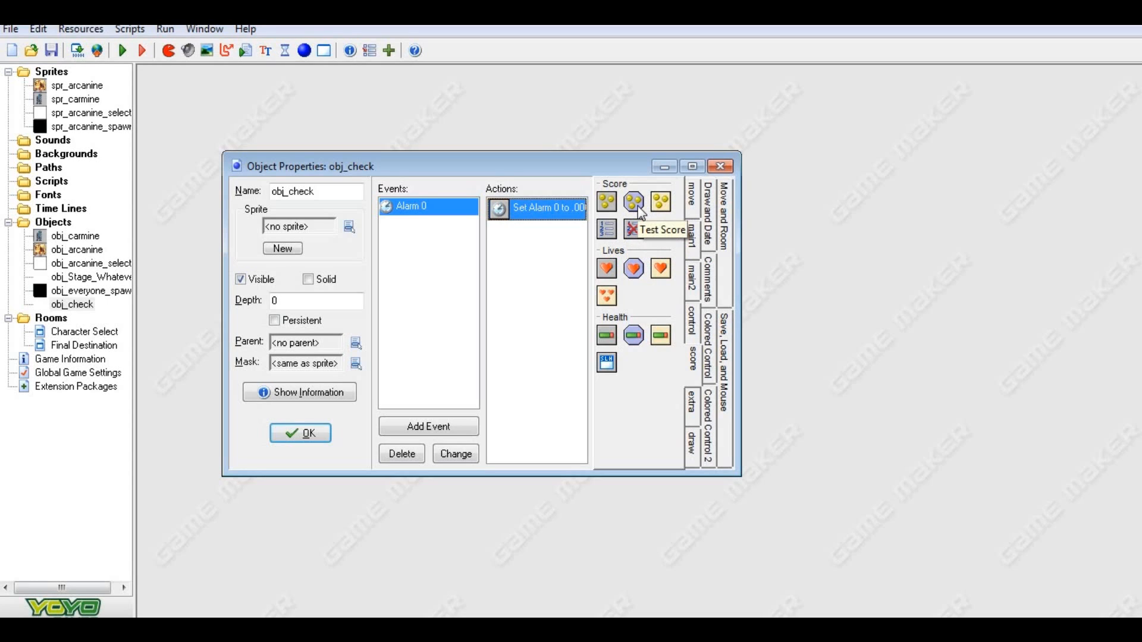
Add a Test Score action to the Alarm 0 event that checks whether the score is equal to 1
left_click_drag(635, 204, 505, 306)
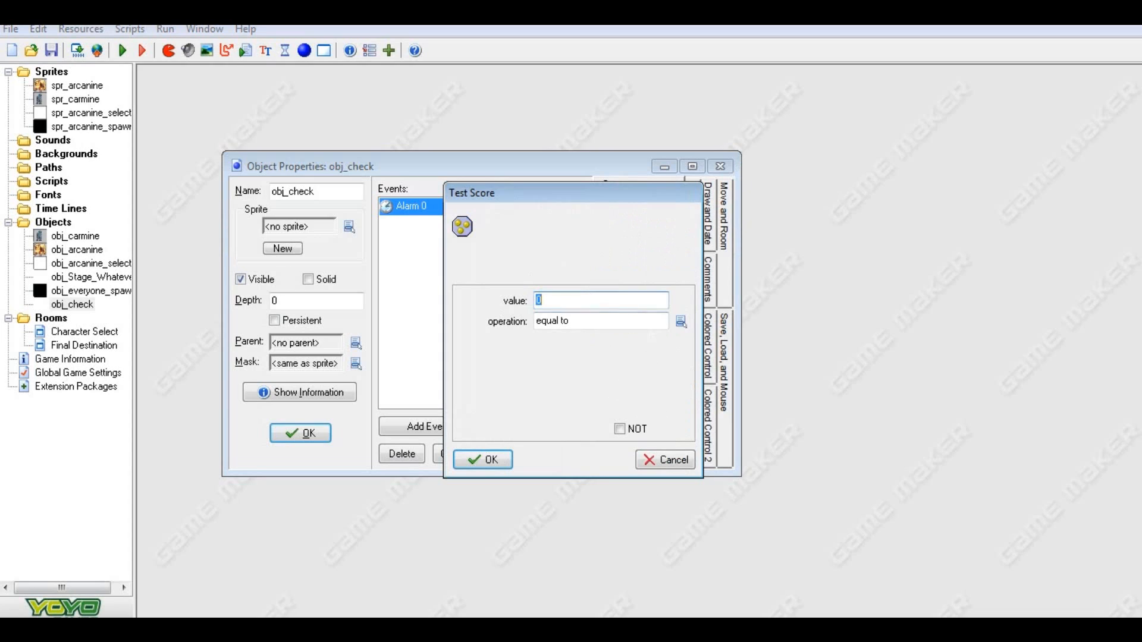
left_click(680, 322)
left_click(622, 306)
key("BackSpace")
left_click(494, 464)
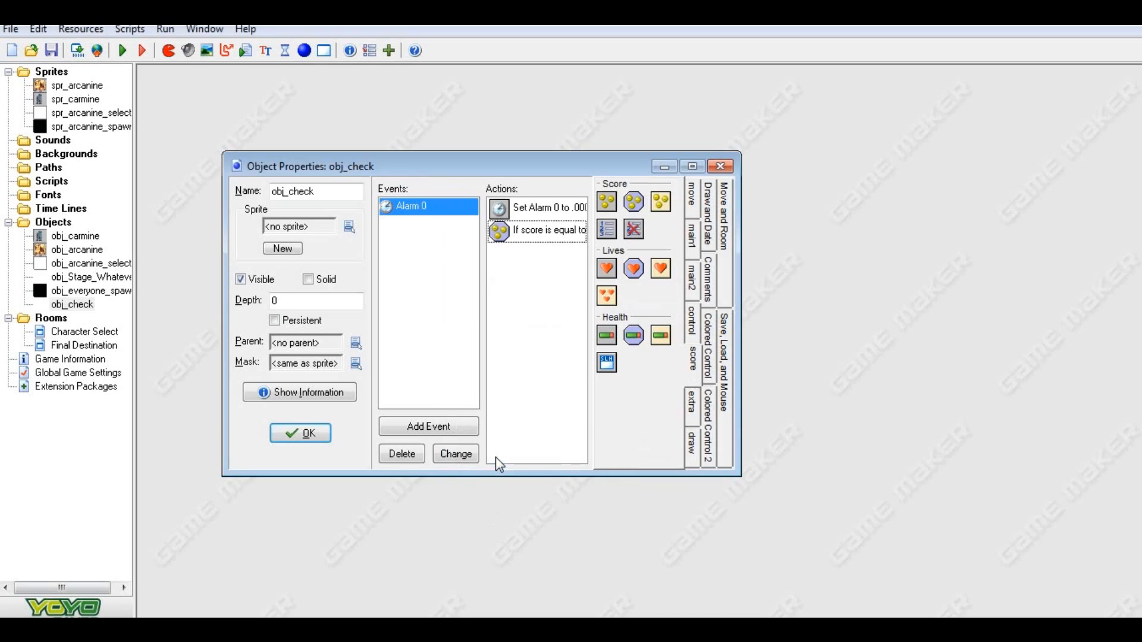
Add a Start Block action beneath the score test in the Alarm 0 event
left_click(538, 237)
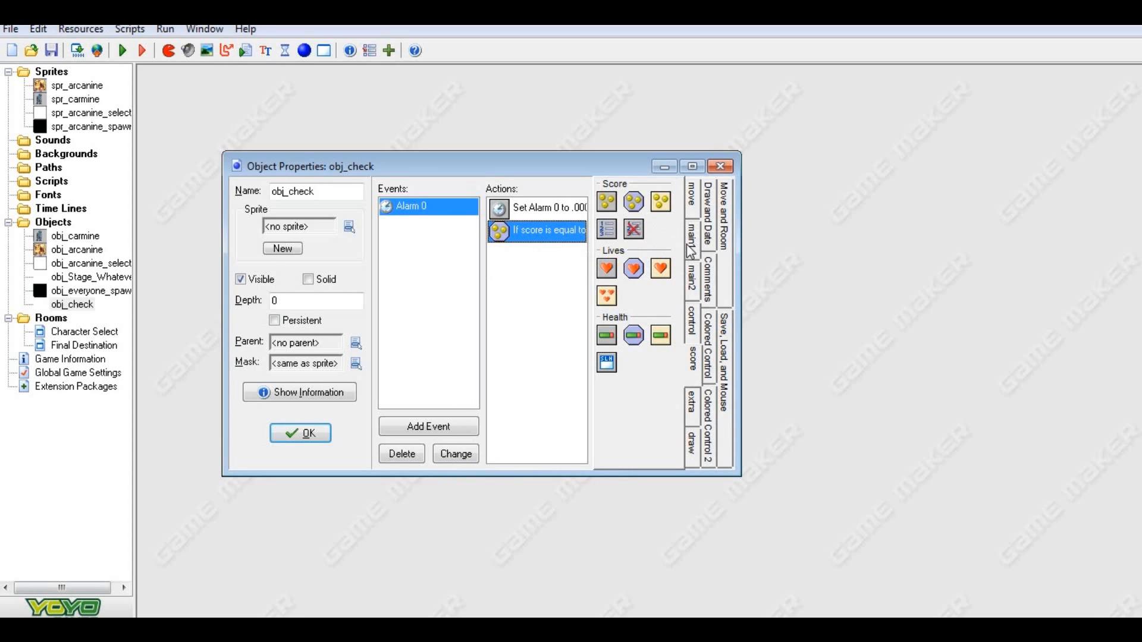
left_click(691, 323)
left_click_drag(606, 299, 538, 295)
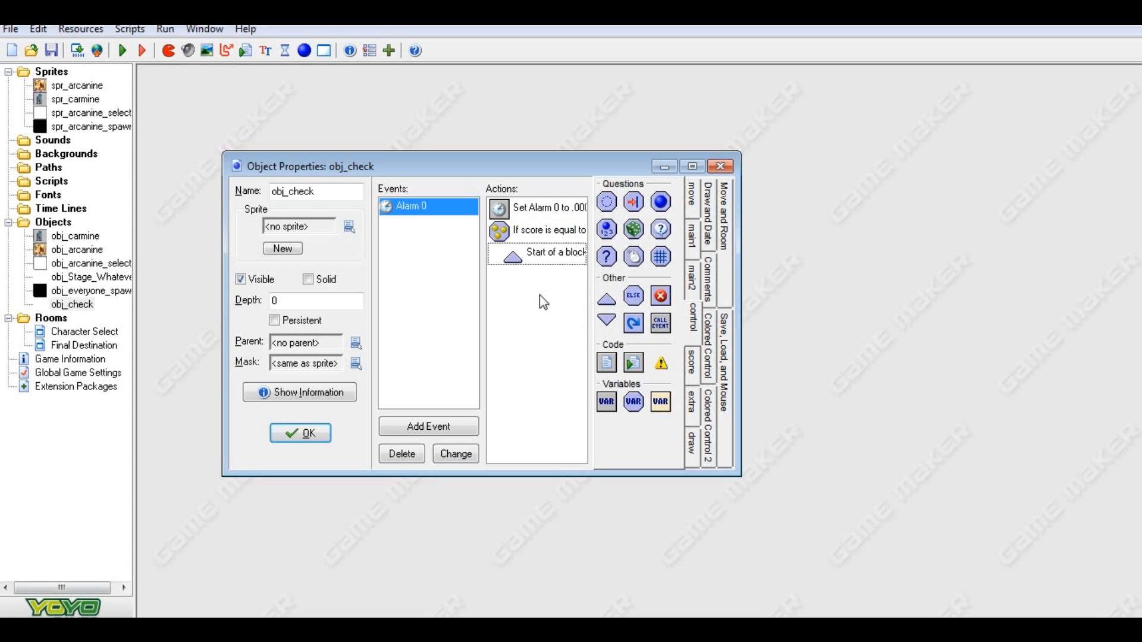
left_click_drag(586, 232, 546, 232)
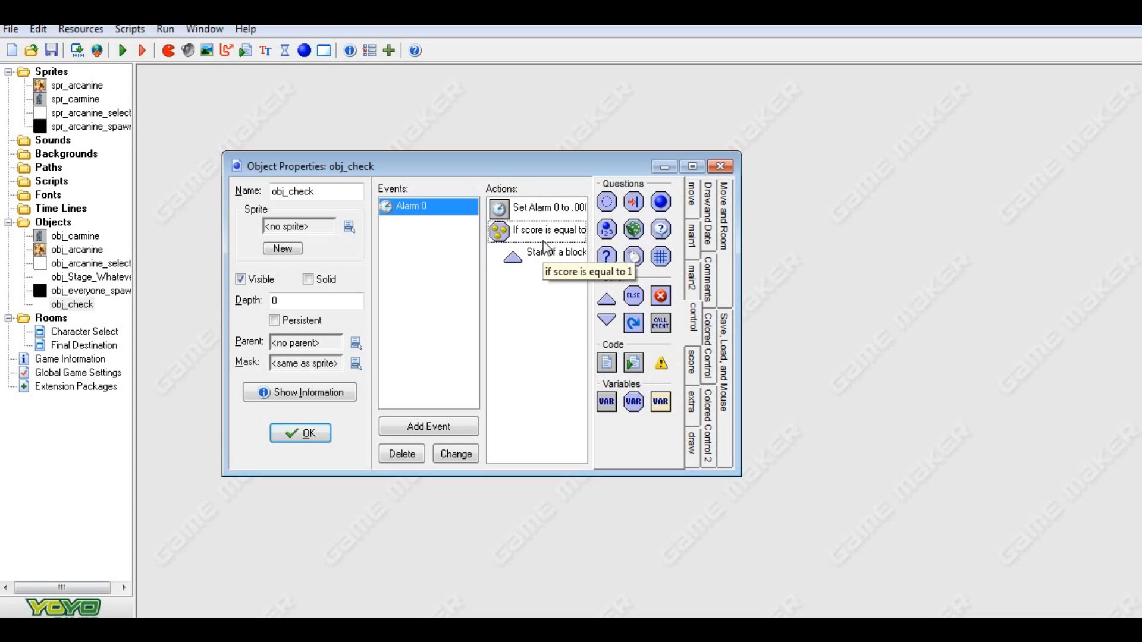
left_click(546, 249)
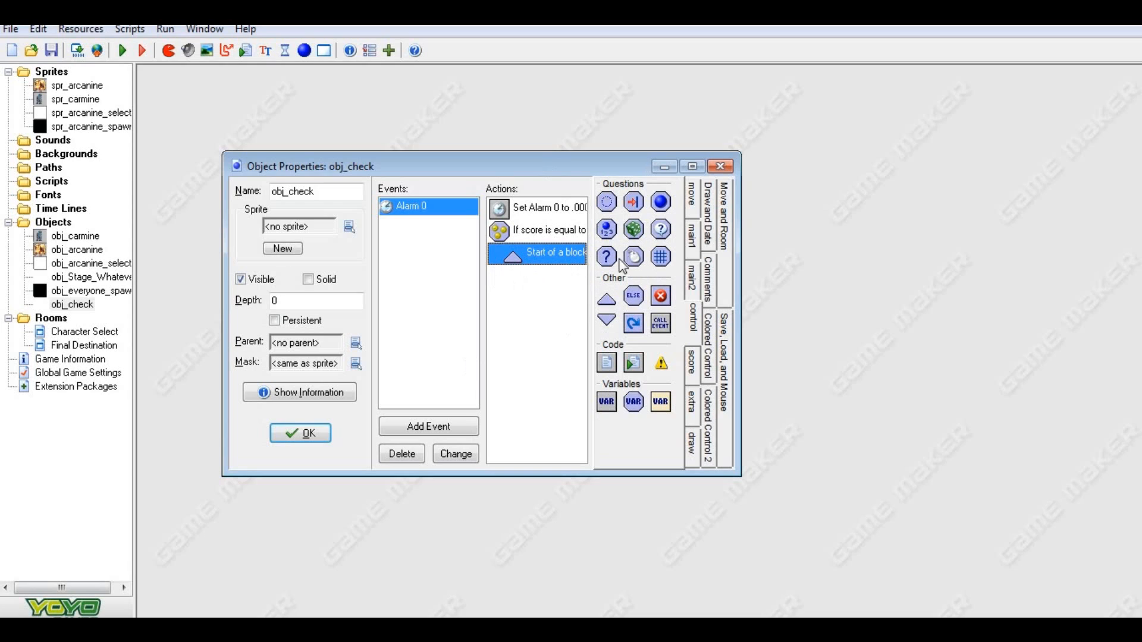
left_click(694, 238)
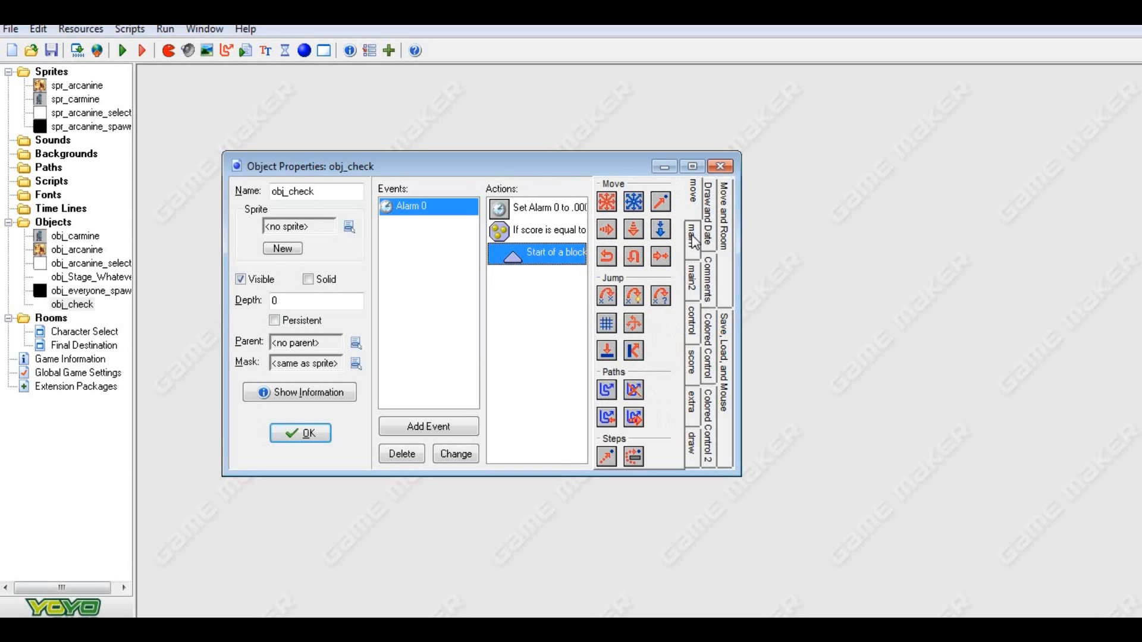
left_click(693, 275)
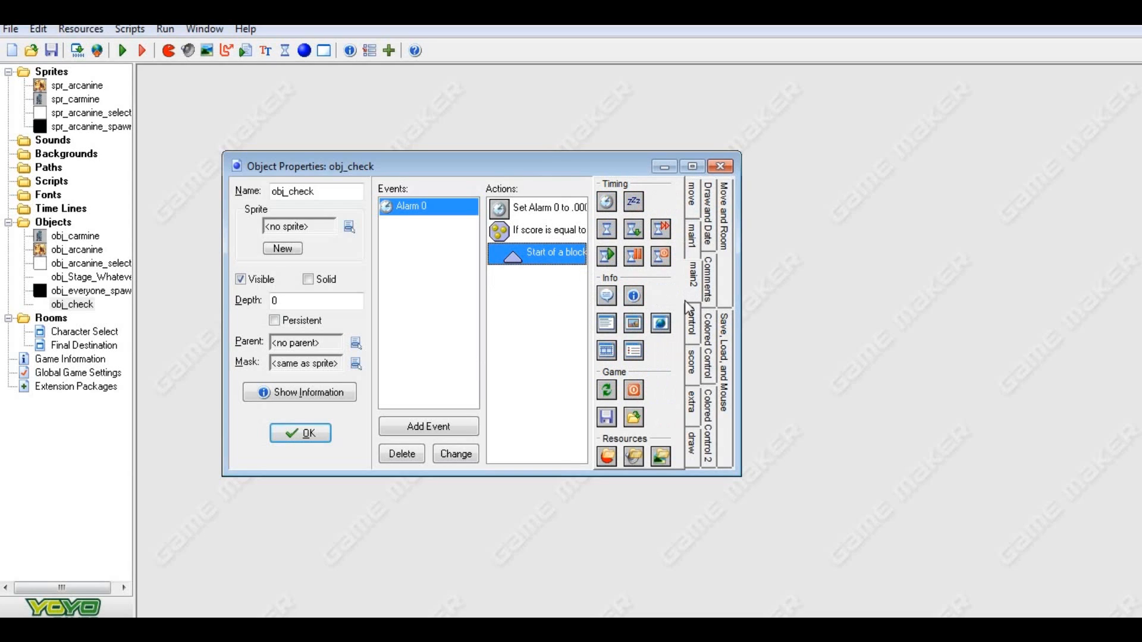
left_click(692, 319)
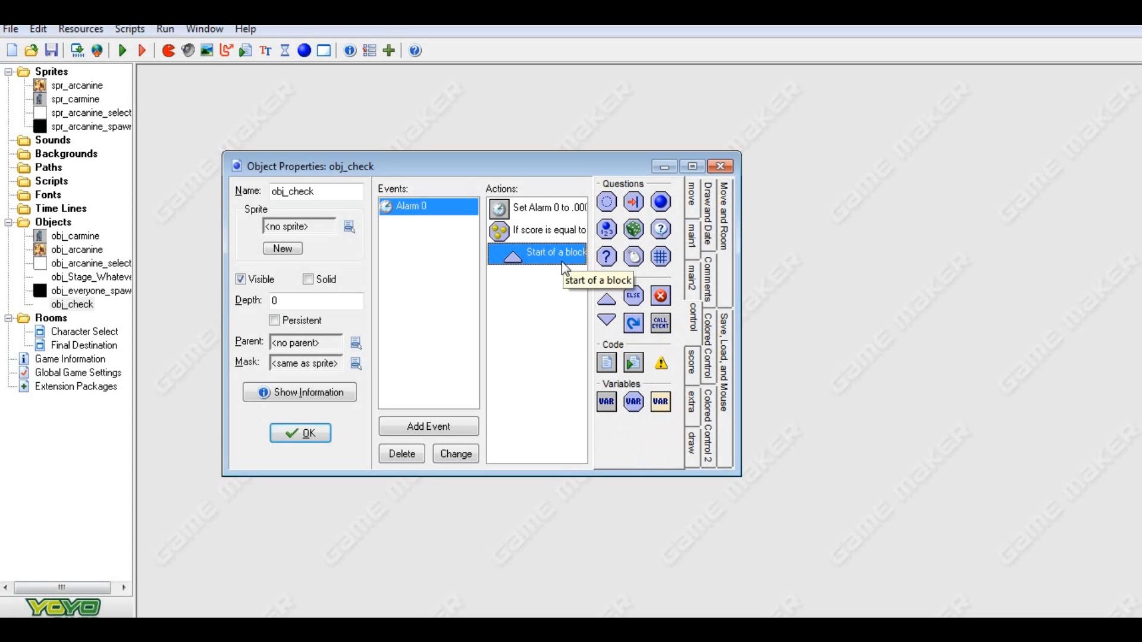
left_click(695, 235)
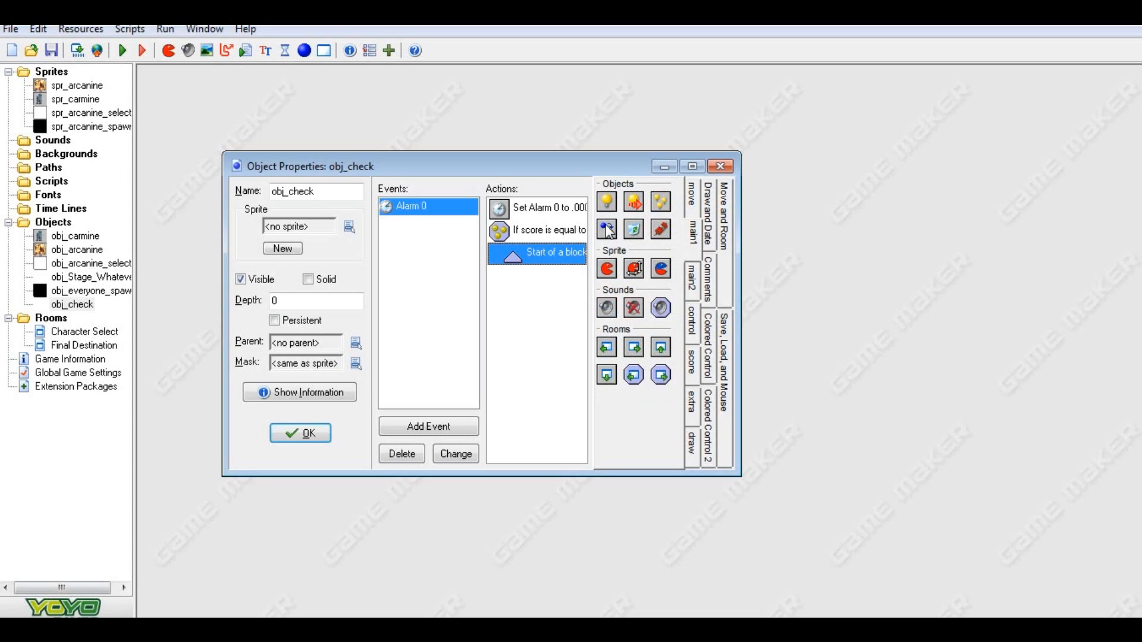
left_click_drag(606, 202, 543, 324)
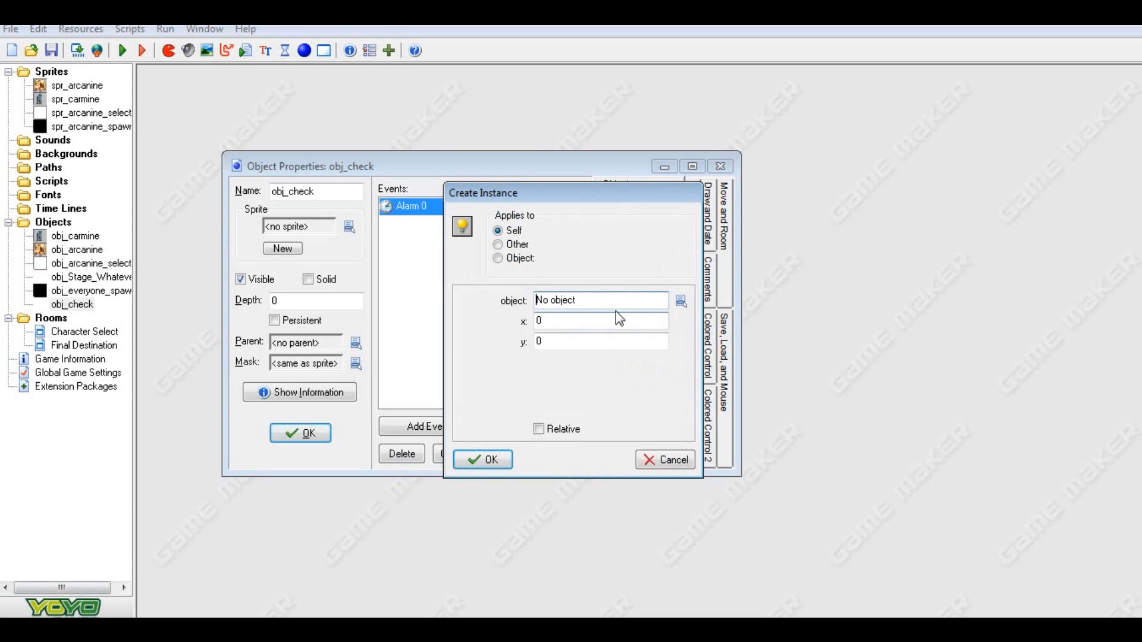
left_click(680, 300)
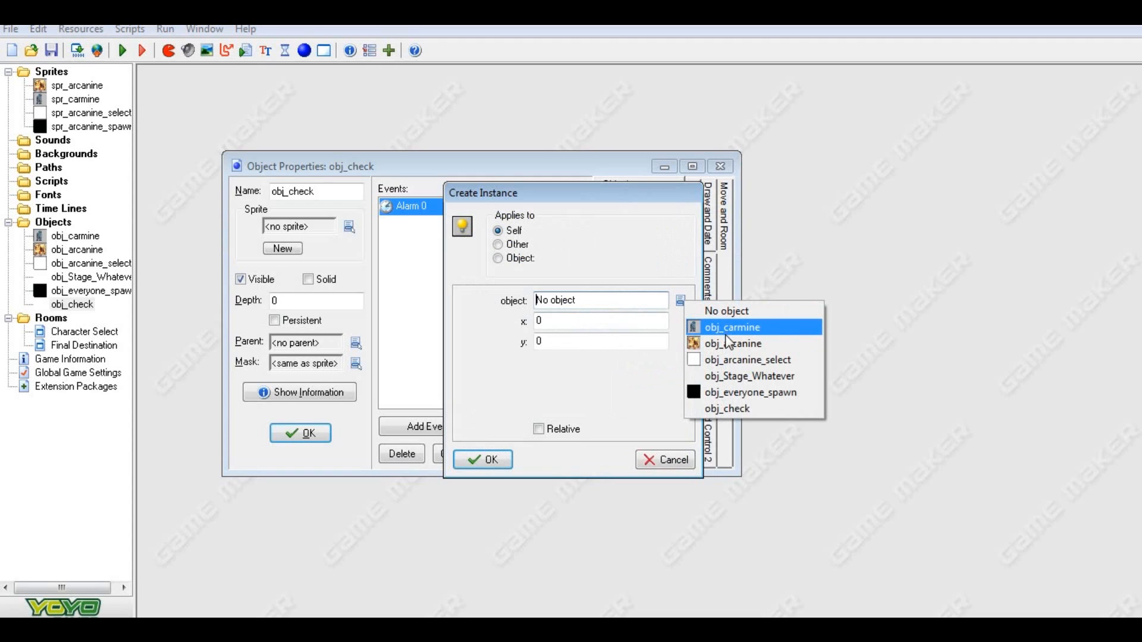
left_click(699, 327)
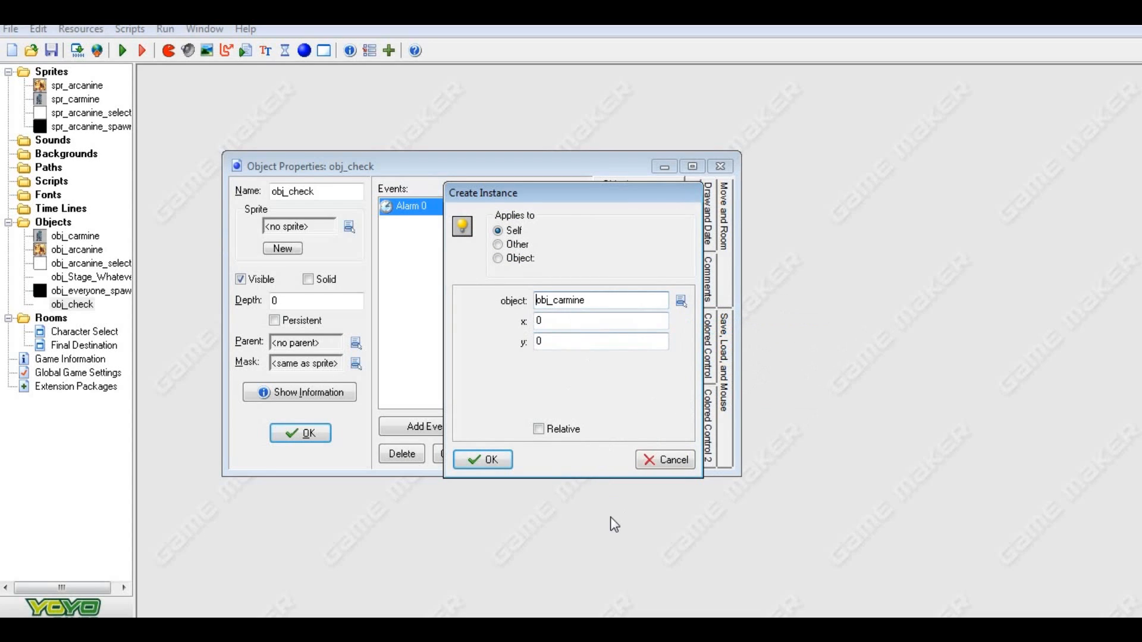
left_click(665, 460)
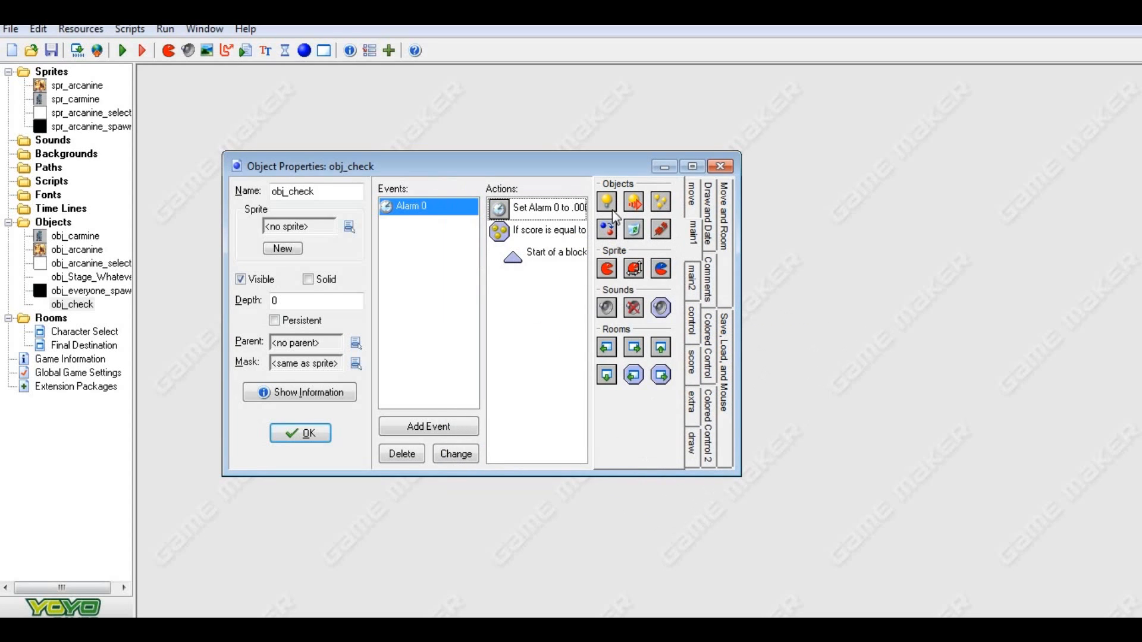
Add a Create Instance action with its default settings inside the score-test block, followed by an End Block action
left_click_drag(608, 206, 551, 293)
left_click(503, 460)
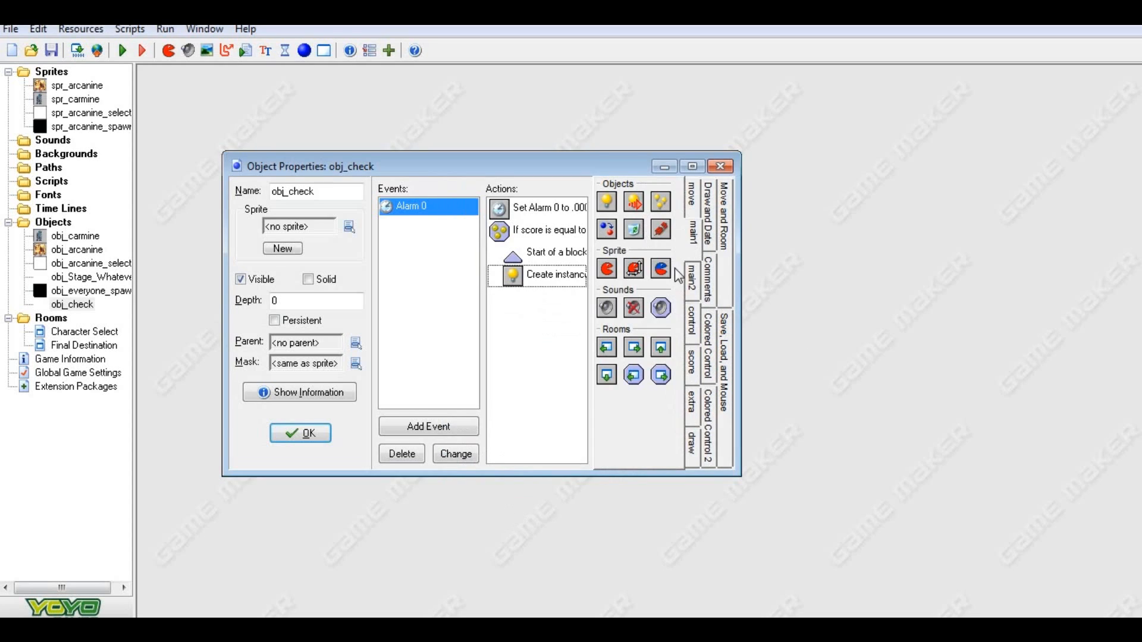
left_click(691, 279)
left_click(694, 315)
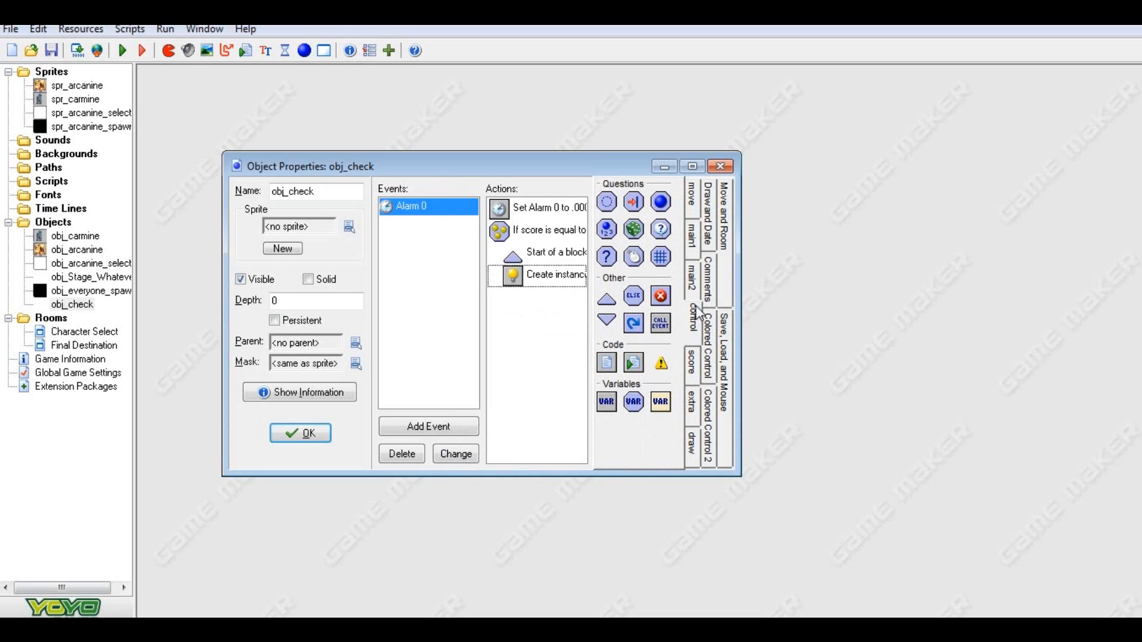
left_click_drag(606, 321, 538, 328)
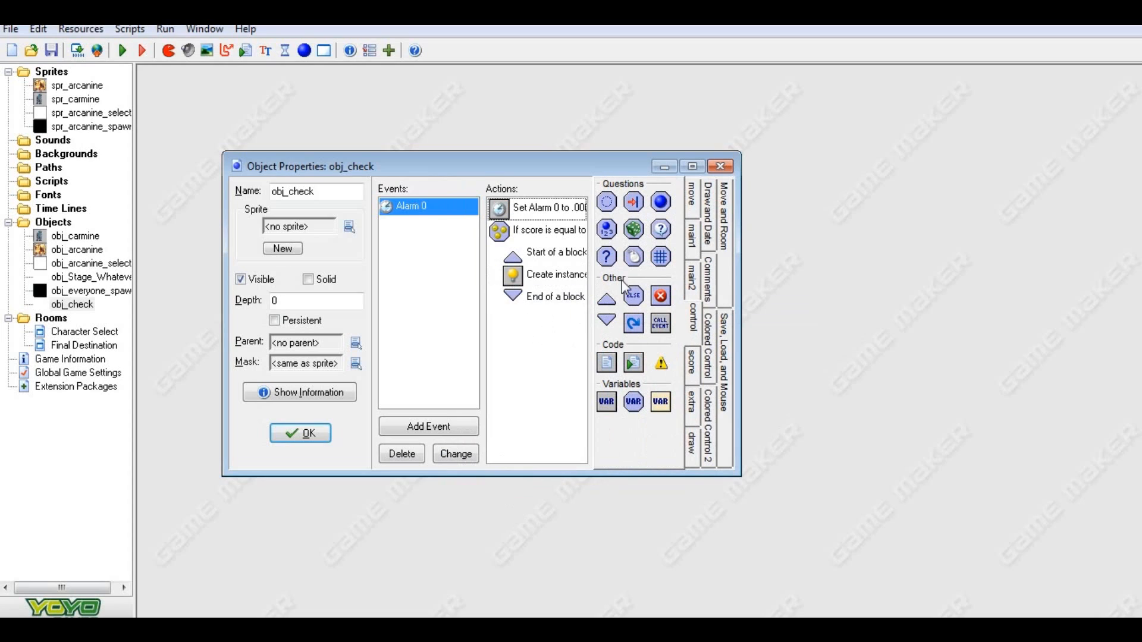
Add an Else action with an empty start and end block beneath the score-test block in the Alarm 0 event
left_click_drag(634, 296, 535, 322)
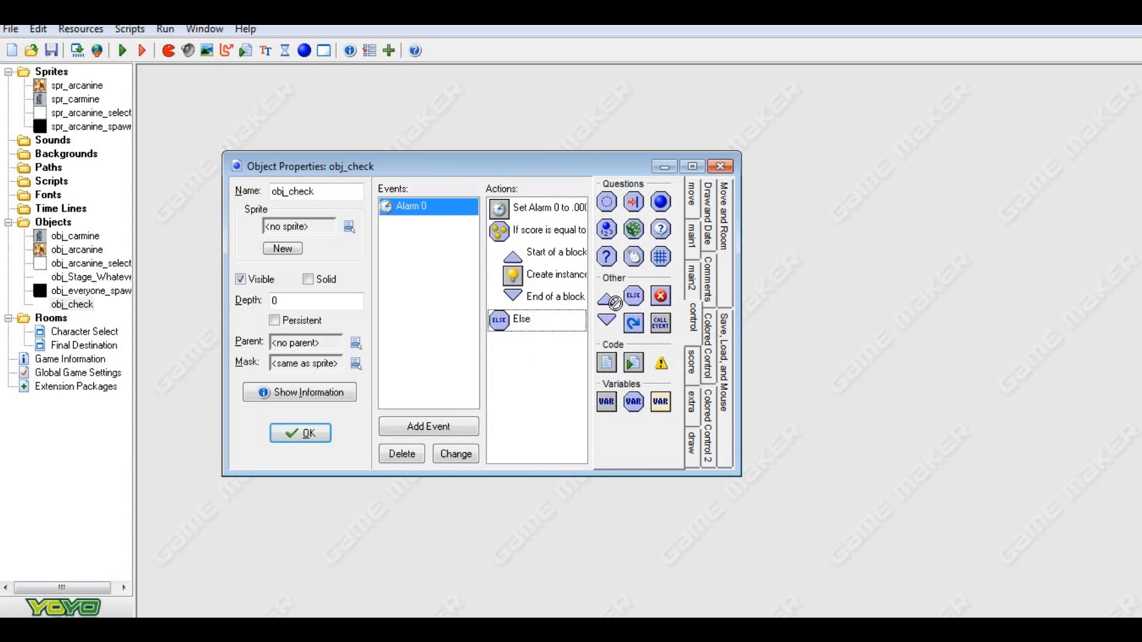
left_click_drag(606, 299, 538, 342)
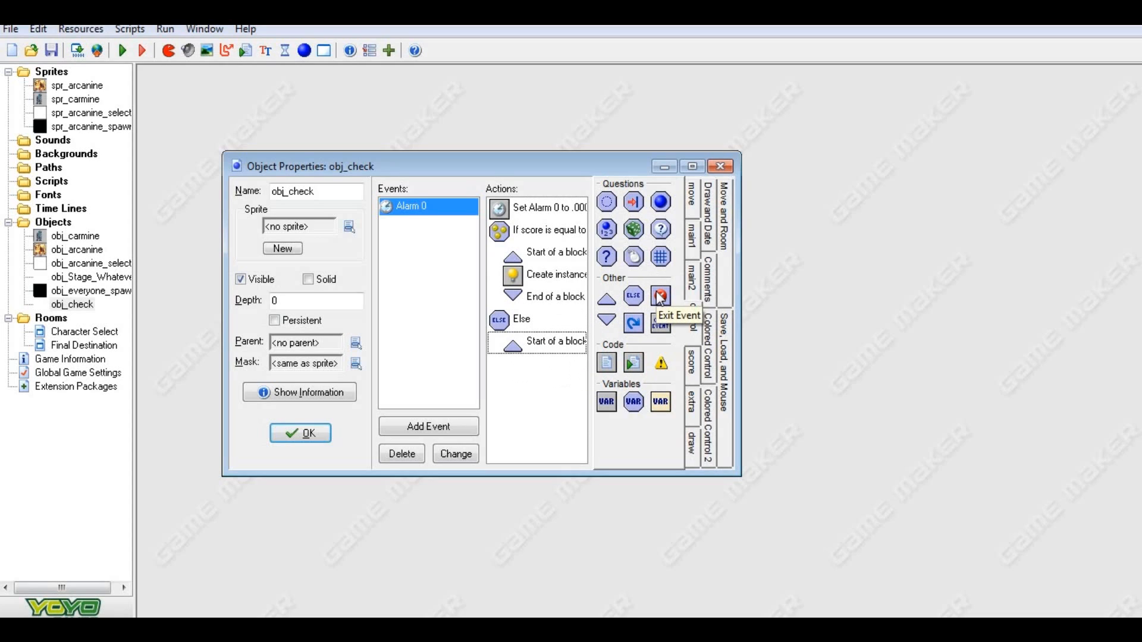
left_click_drag(563, 361, 520, 373)
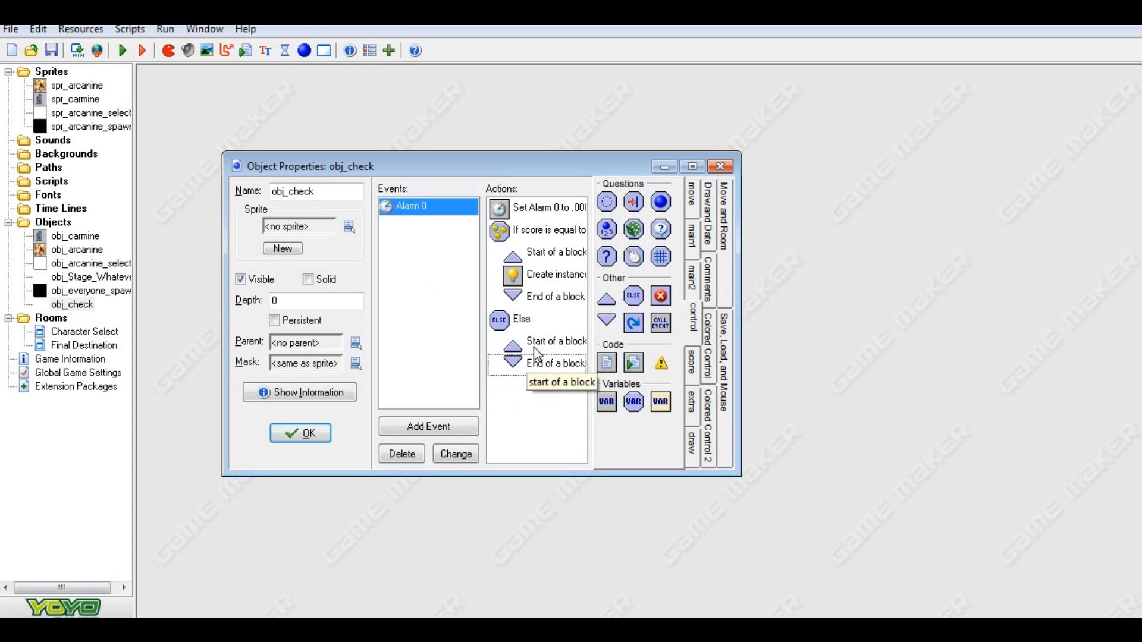
left_click(690, 203)
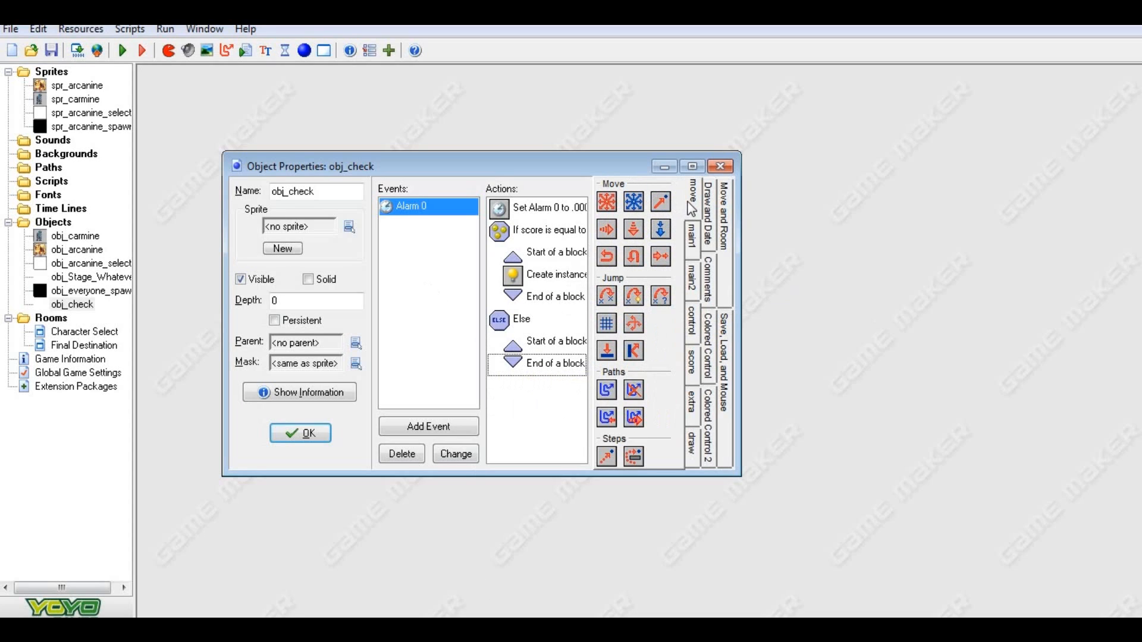
left_click(692, 231)
left_click(692, 274)
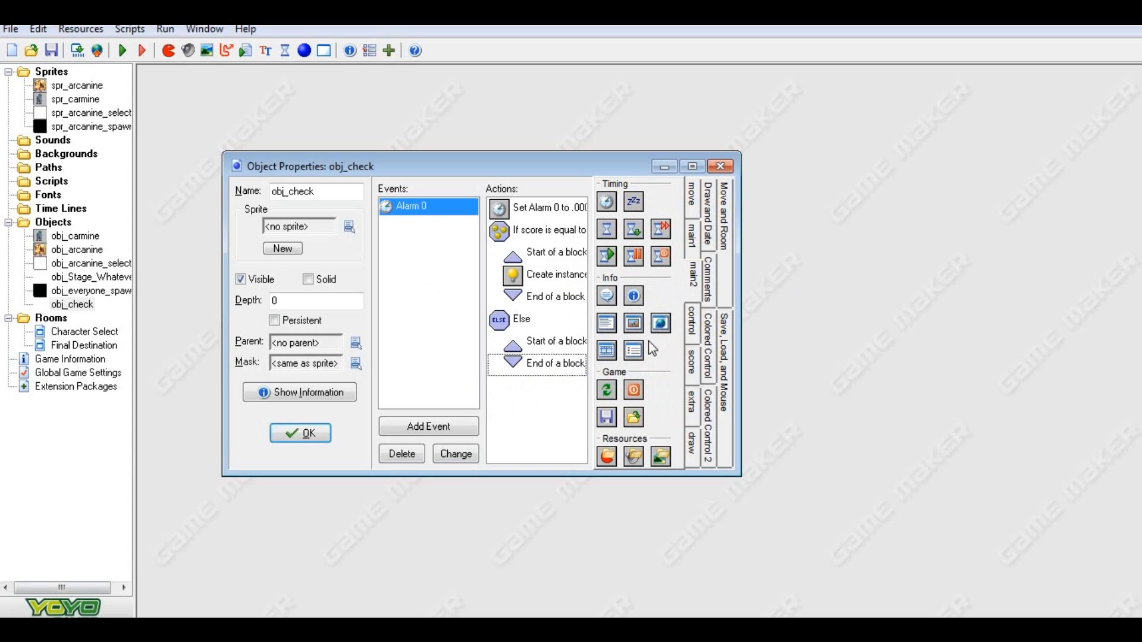
left_click(691, 324)
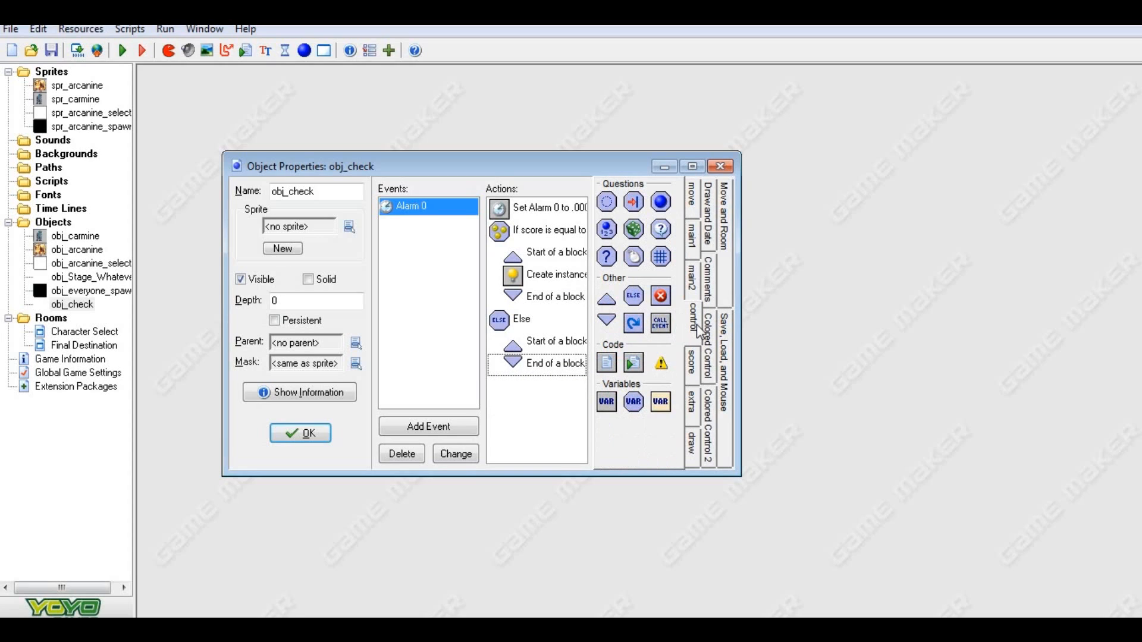
left_click(696, 355)
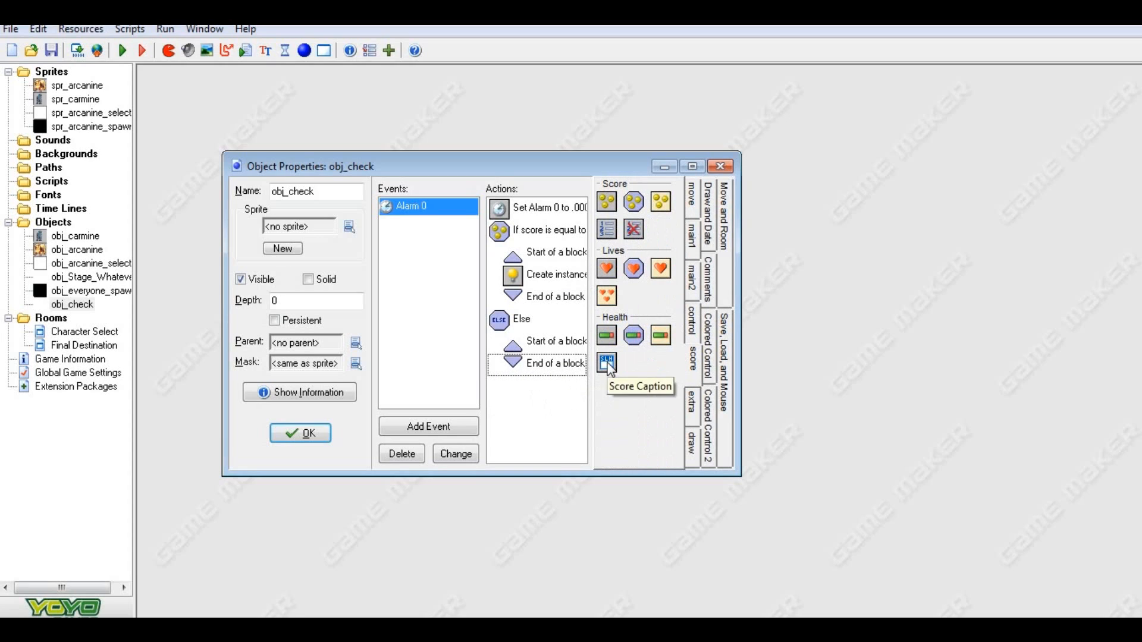
Accept the obj_check properties and test-run the game, closing the game window when done
left_click(316, 437)
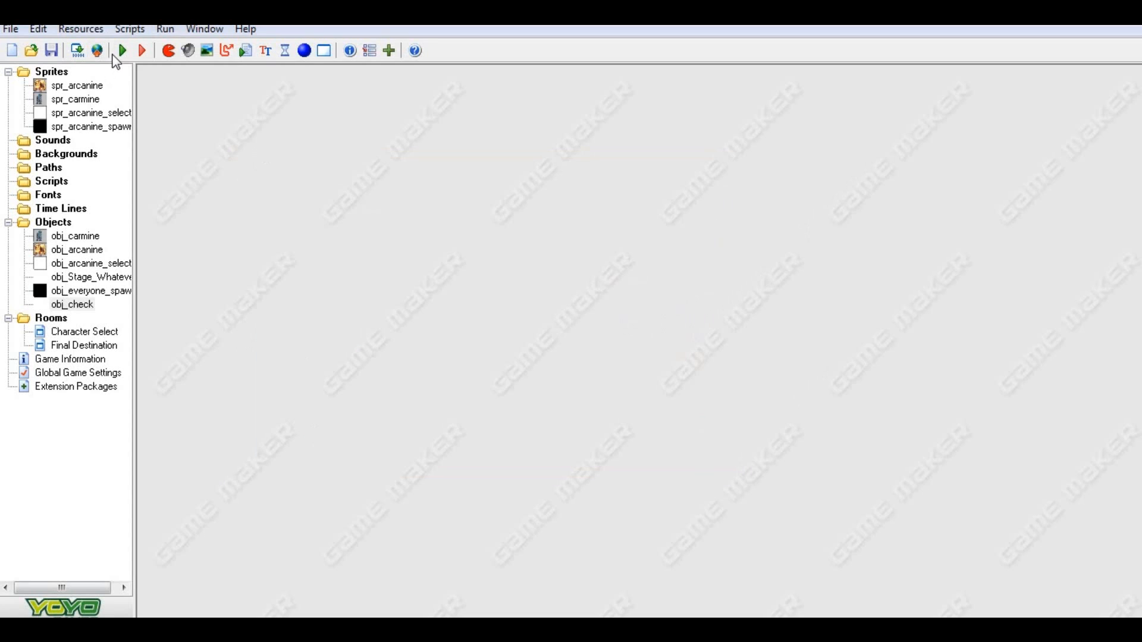
left_click(122, 52)
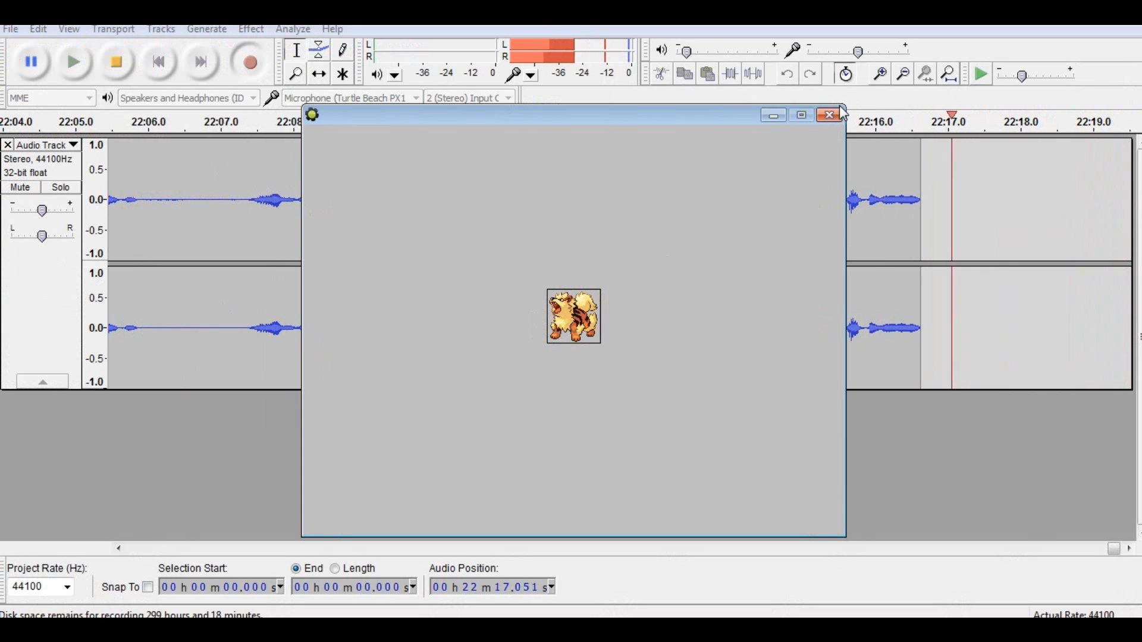
left_click(838, 115)
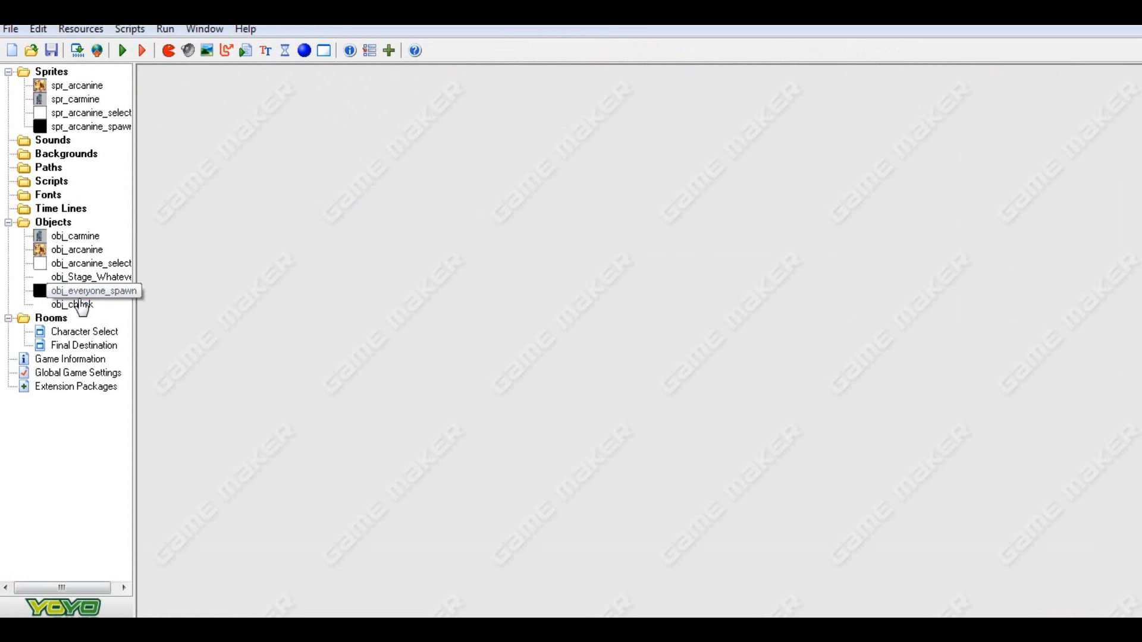
Reopen obj_check and review the alarm, score test, block, Create Instance and Else actions in its Alarm 0 event
double_click(82, 304)
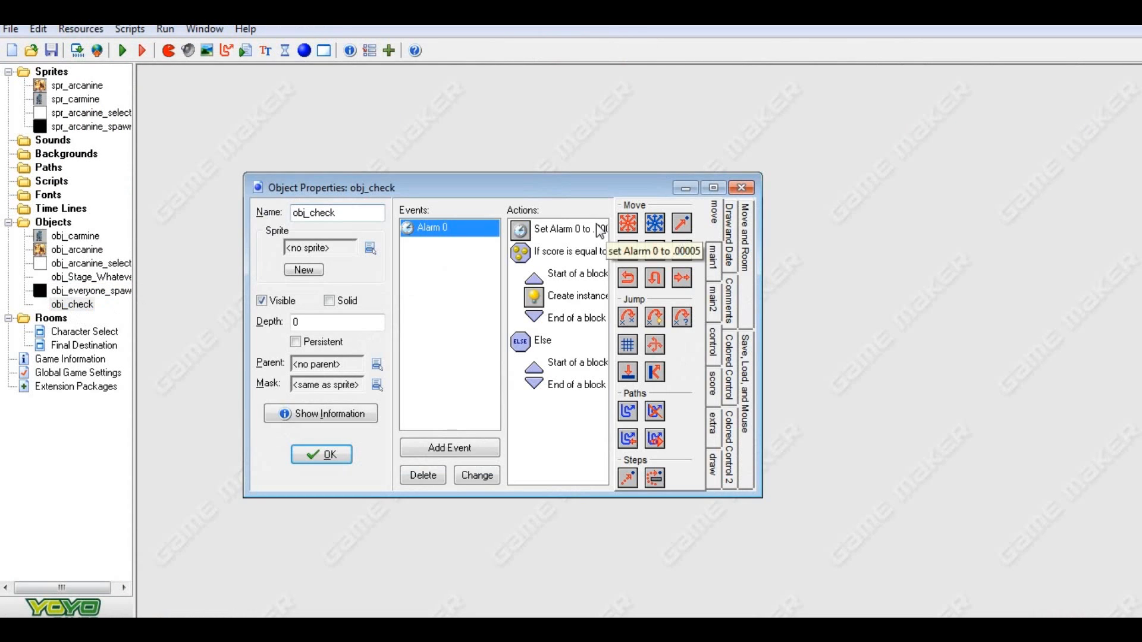
left_click(600, 231)
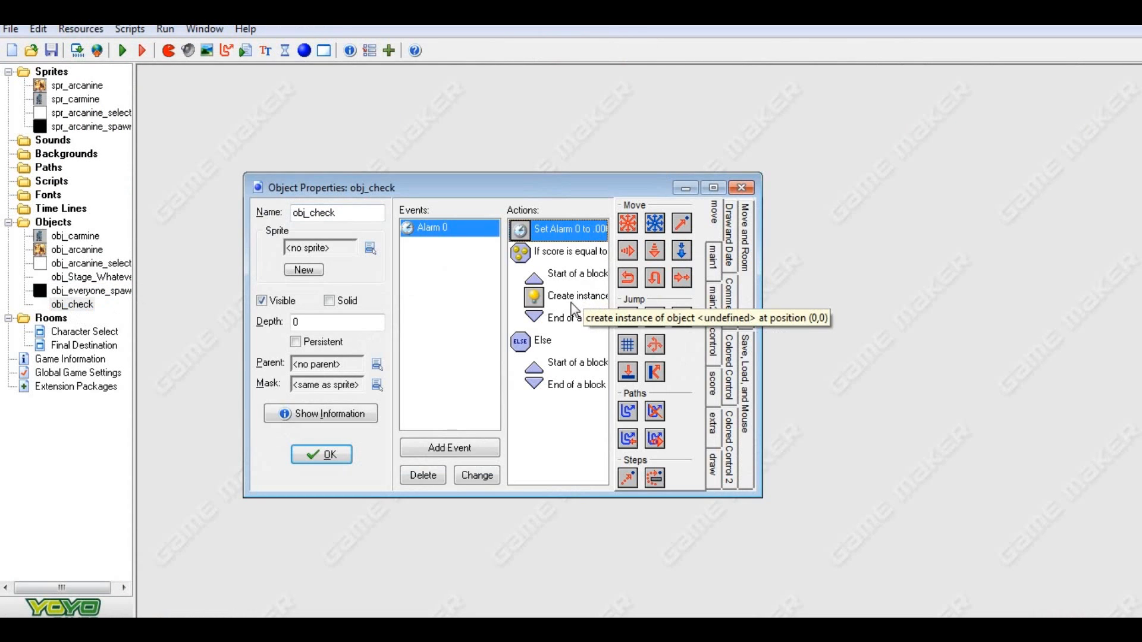
left_click(569, 252)
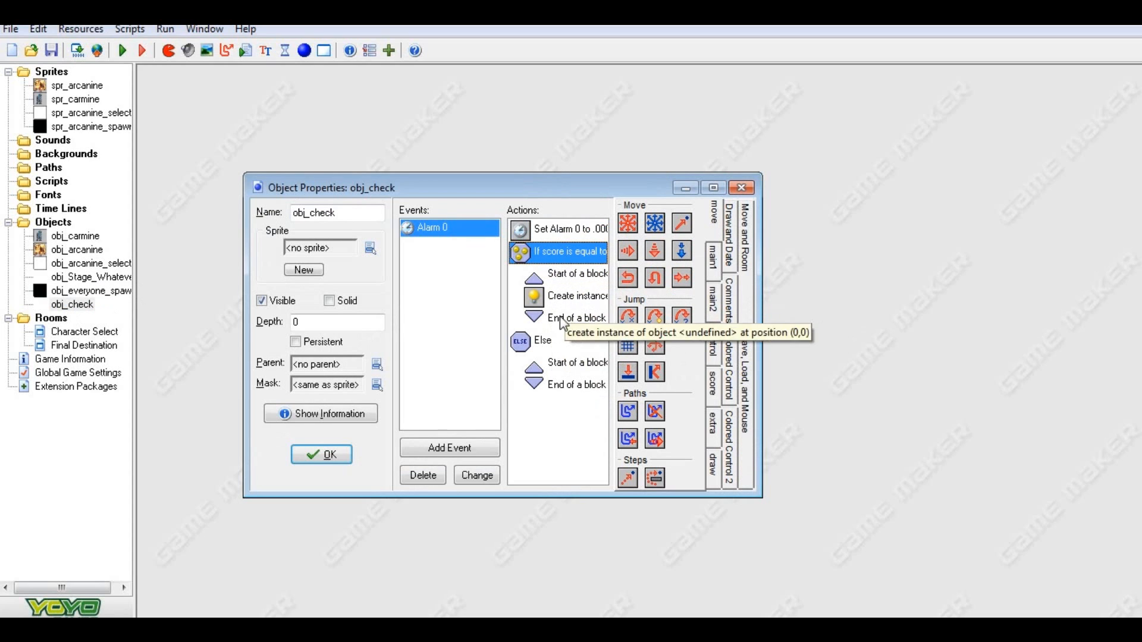
left_click(592, 300)
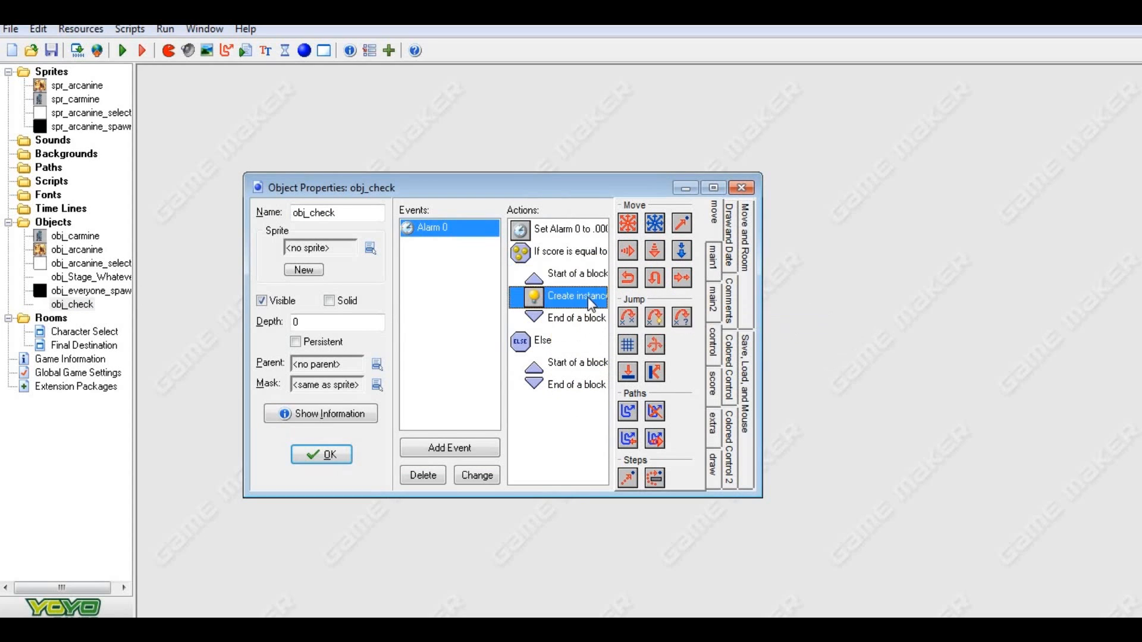
key("Down")
key("Down")
key("Down")
key("Down")
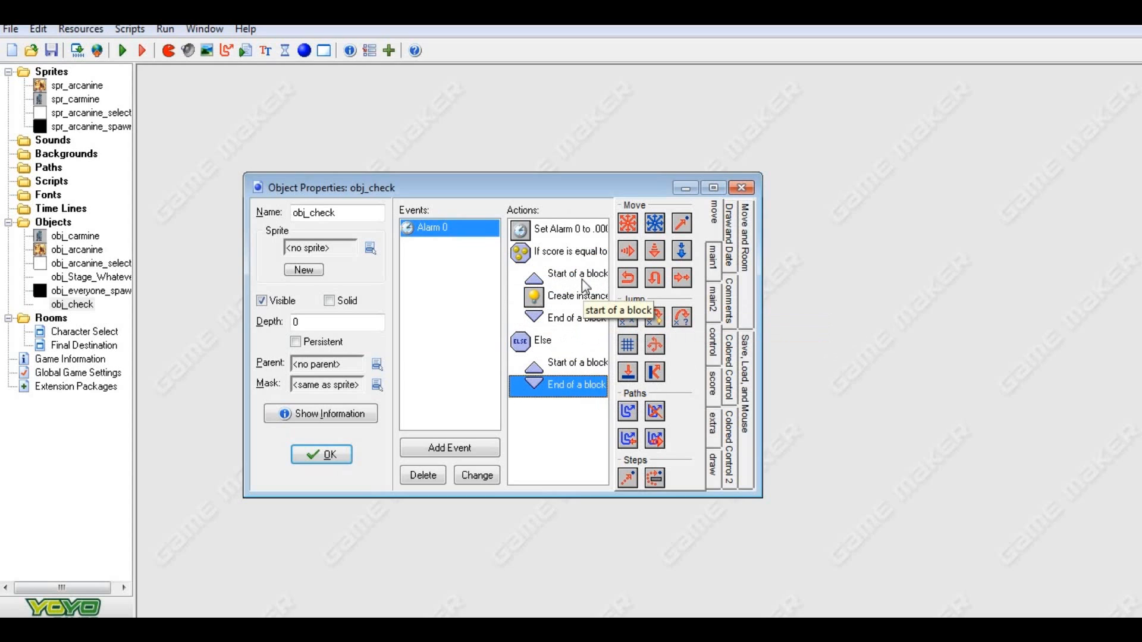
left_click(579, 303)
left_click(582, 238)
left_click(574, 281)
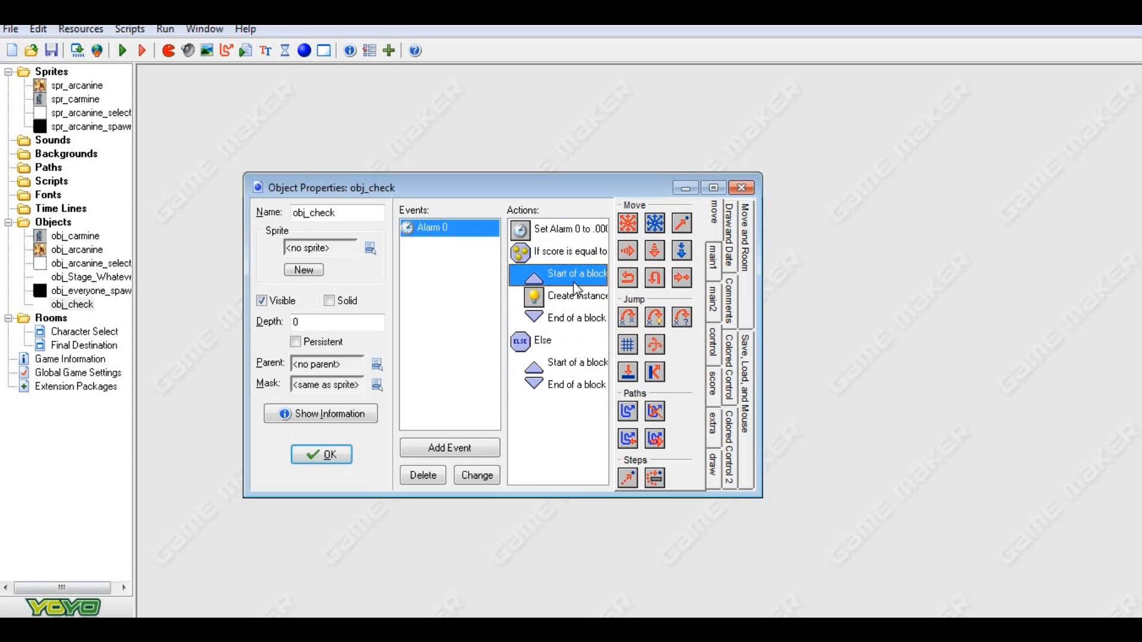
left_click(573, 292)
left_click(569, 271)
left_click(567, 258)
left_click(566, 279)
left_click(565, 258)
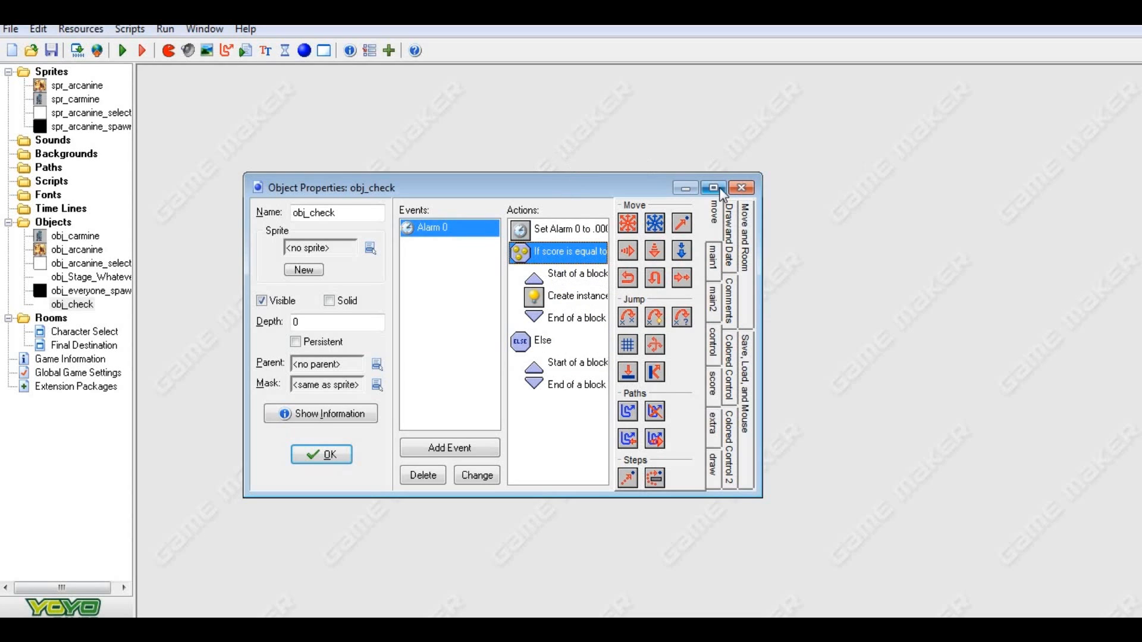
left_click_drag(759, 496, 656, 364)
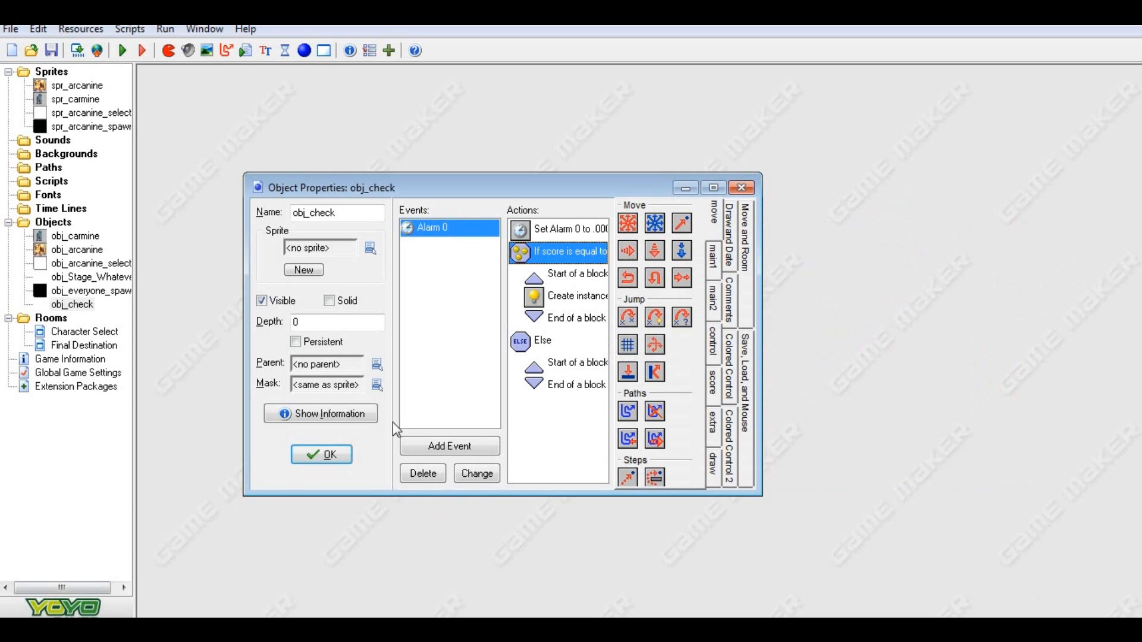
left_click(321, 455)
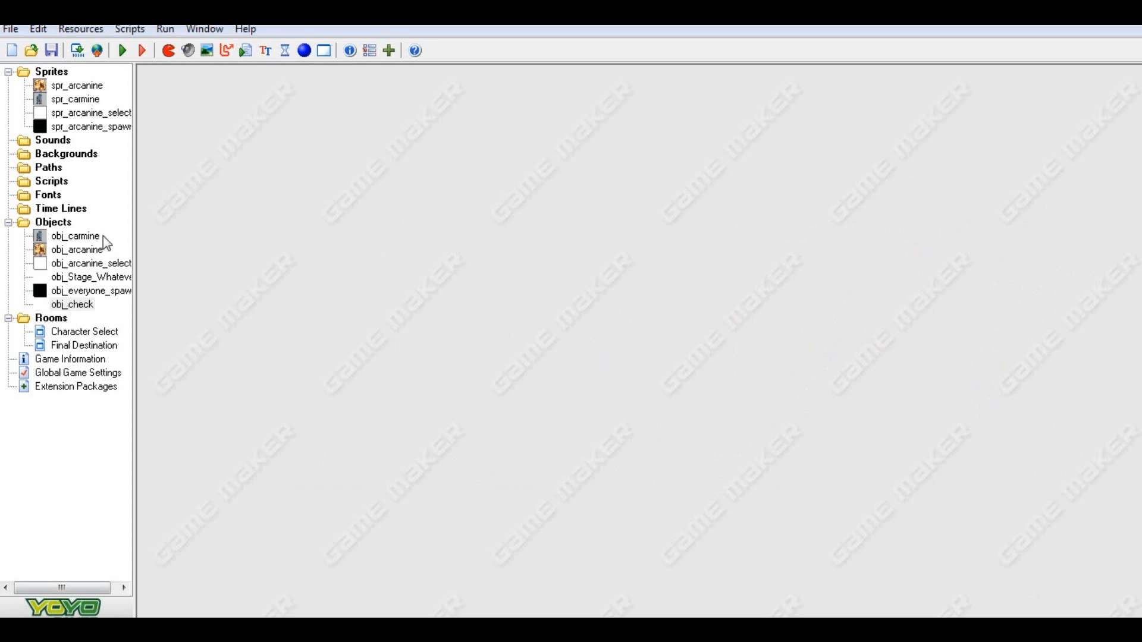
Collapse the Objects and Sprites folders and save the game in My Pictures as "YouTube Tutorial #1"
double_click(23, 222)
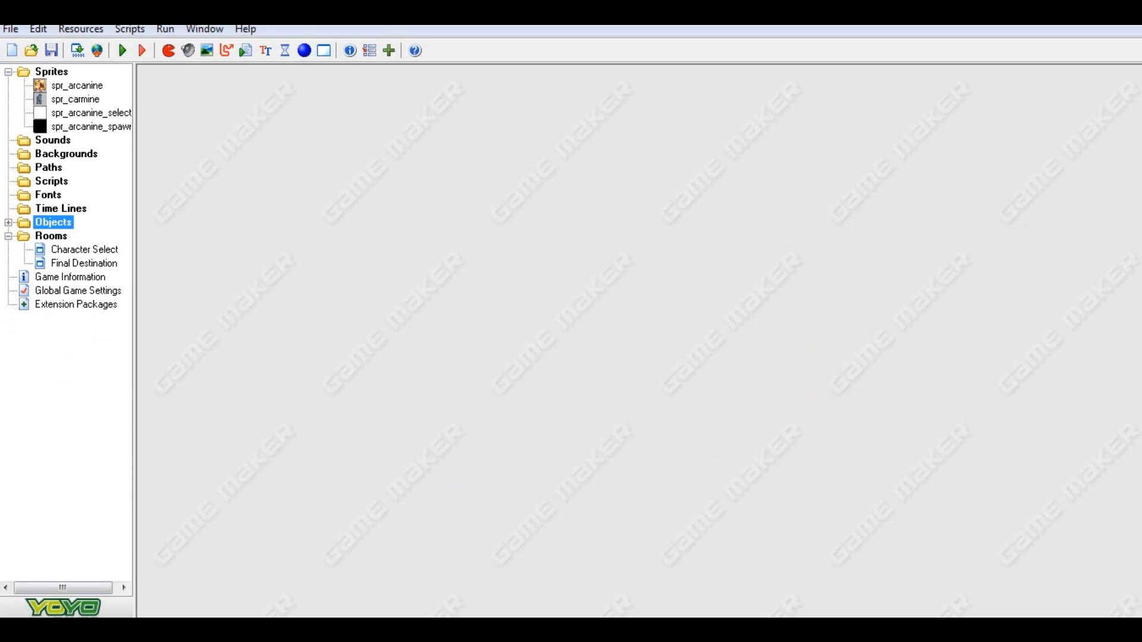
double_click(24, 71)
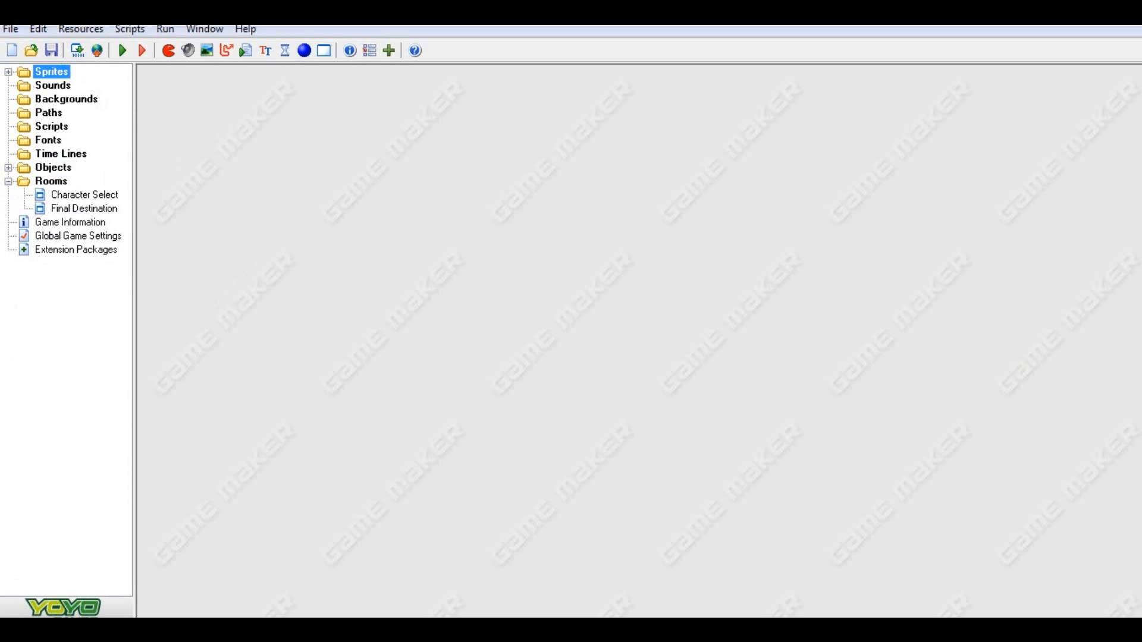
left_click(52, 49)
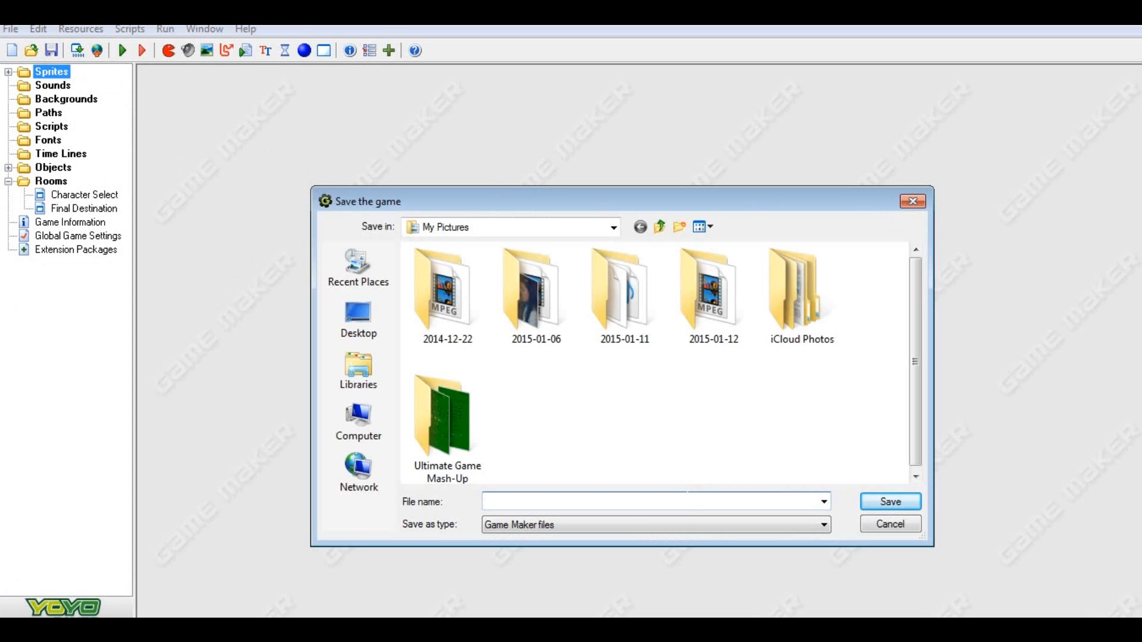
type("YouTube")
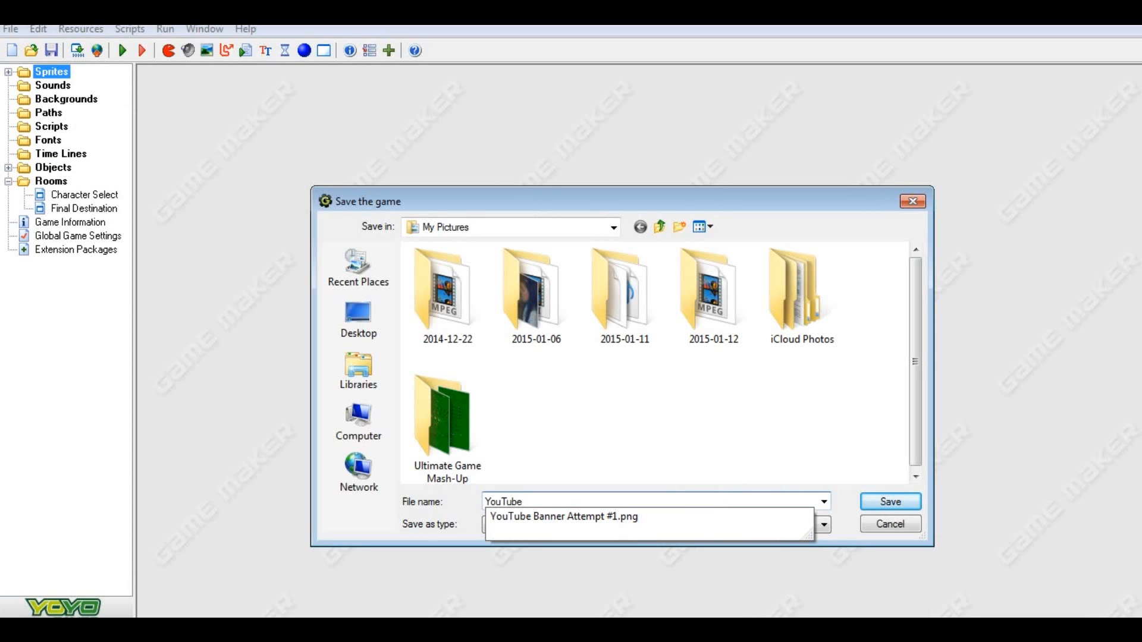
type(" Tutorial #1")
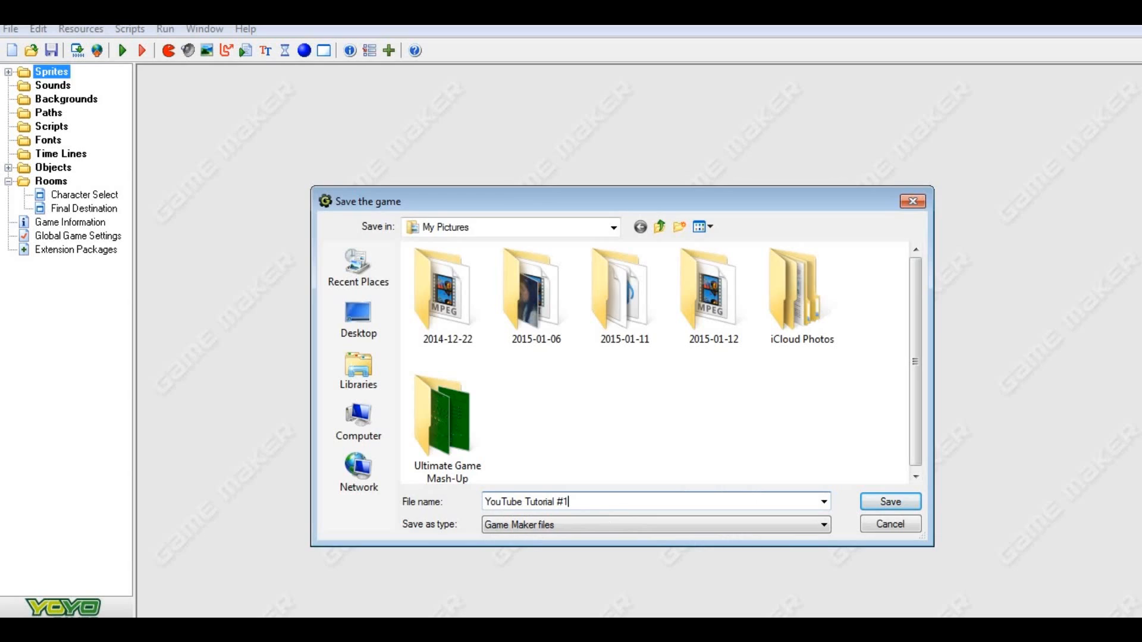
key("Return")
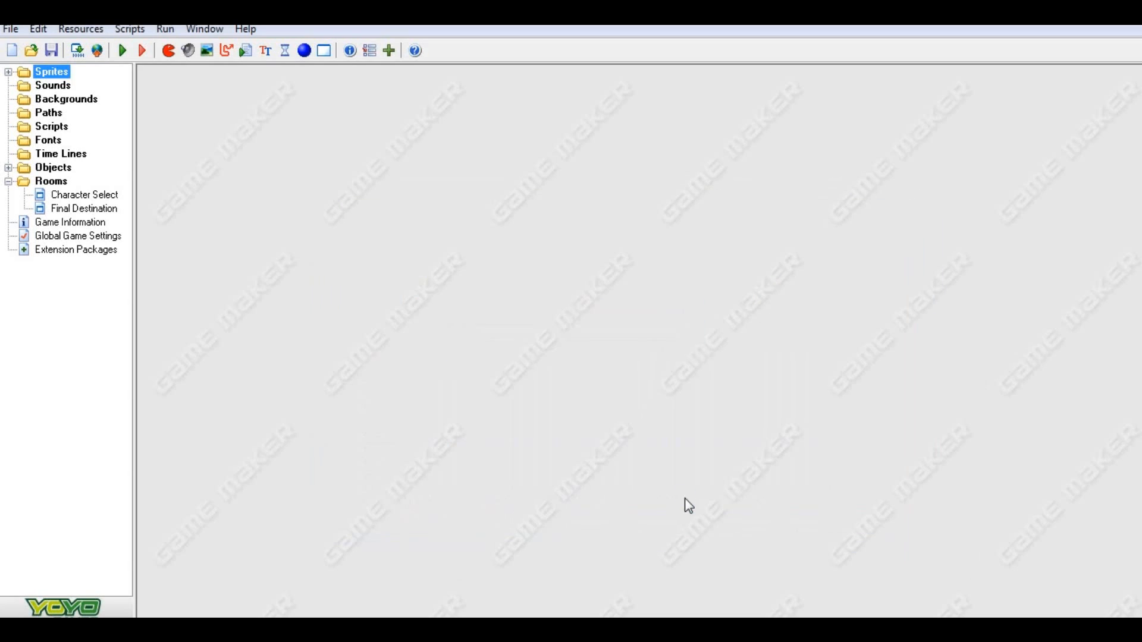